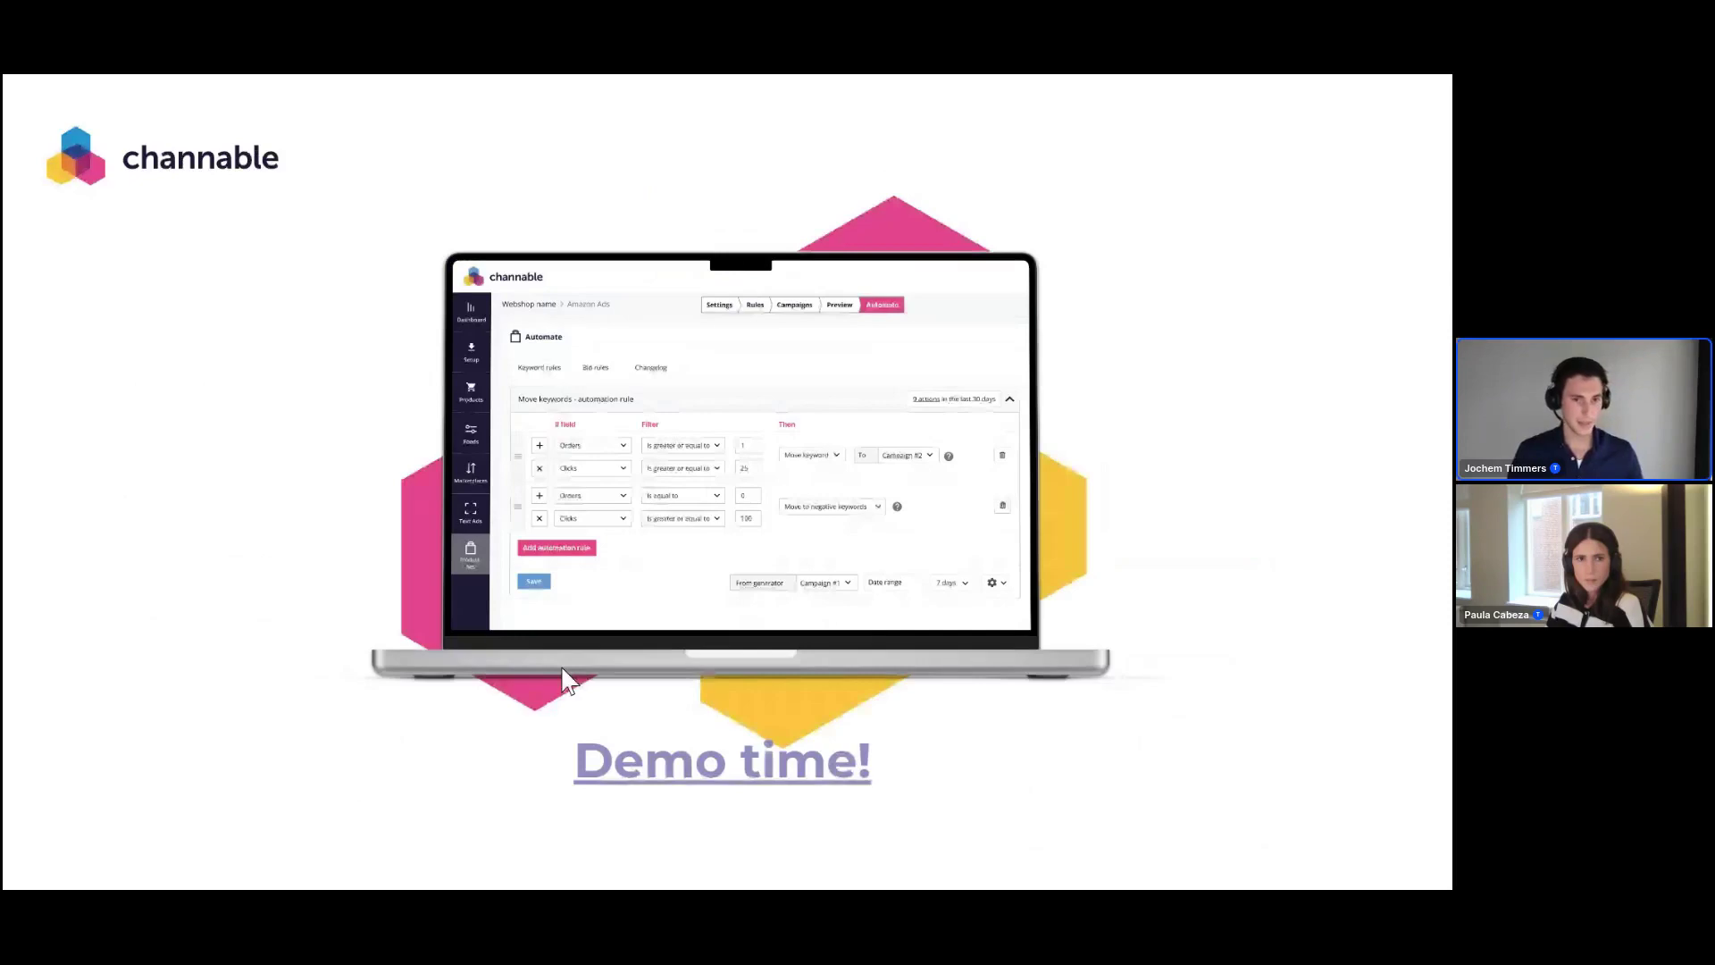
# Leave the slideshow and switch to the Channable browser page, showing the Amazon Ads channels overview in full screen
pyautogui.press('Escape')
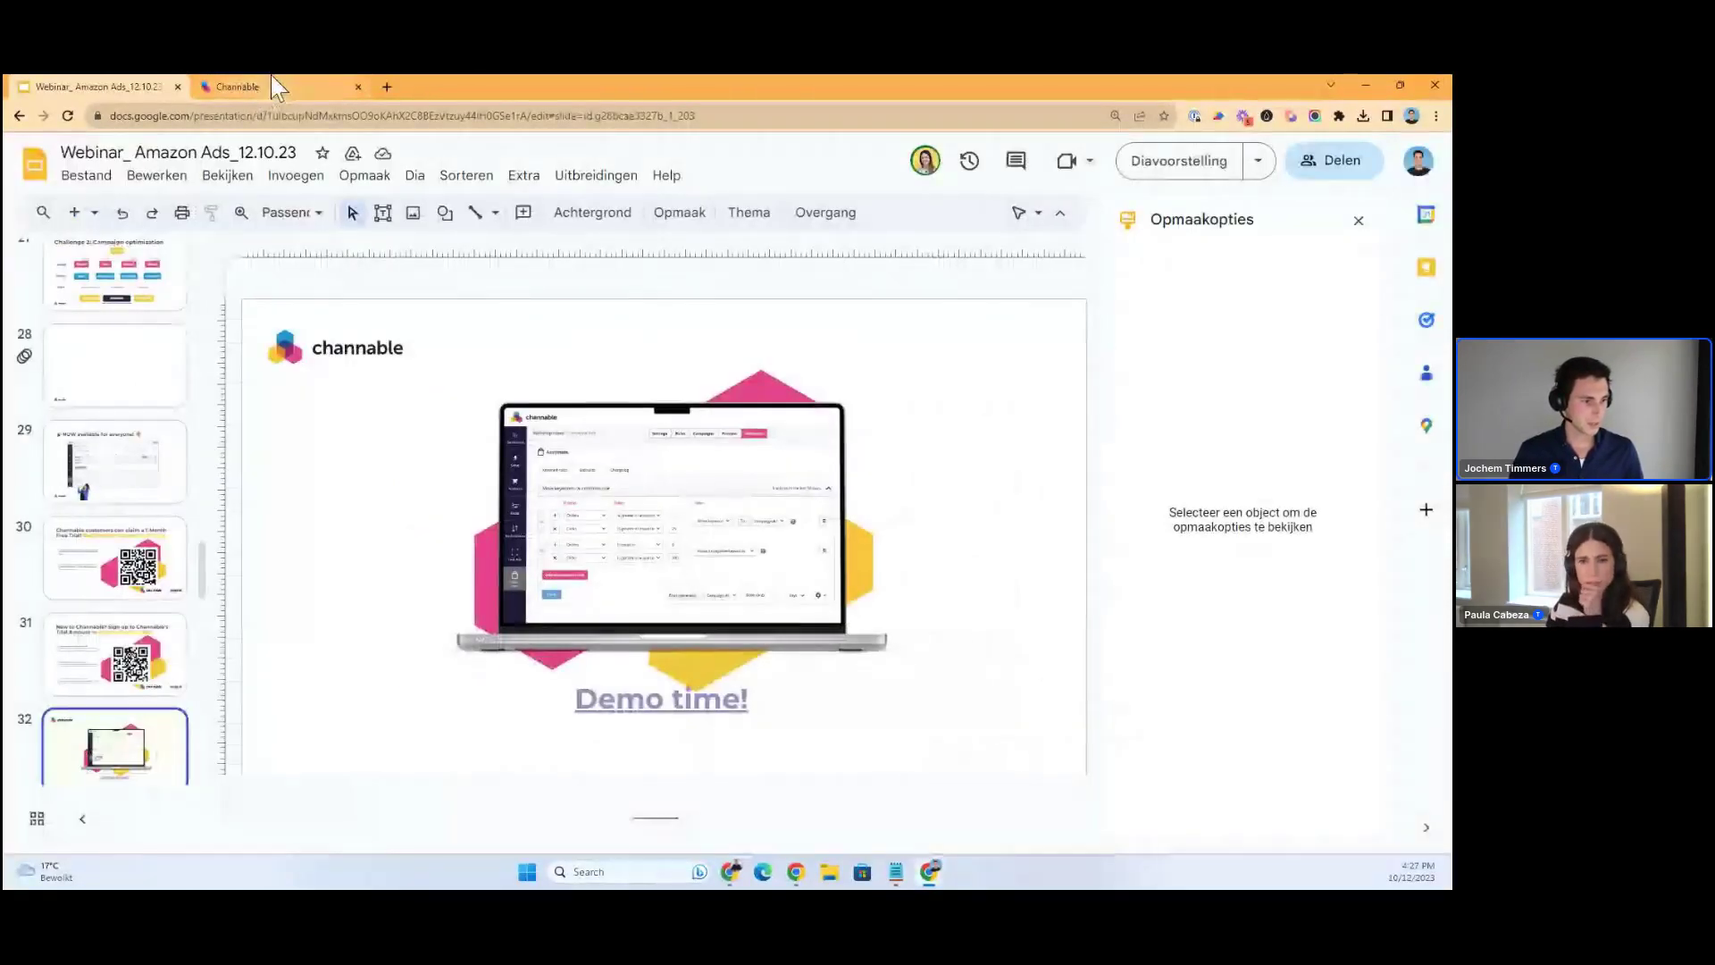
pyautogui.click(268, 79)
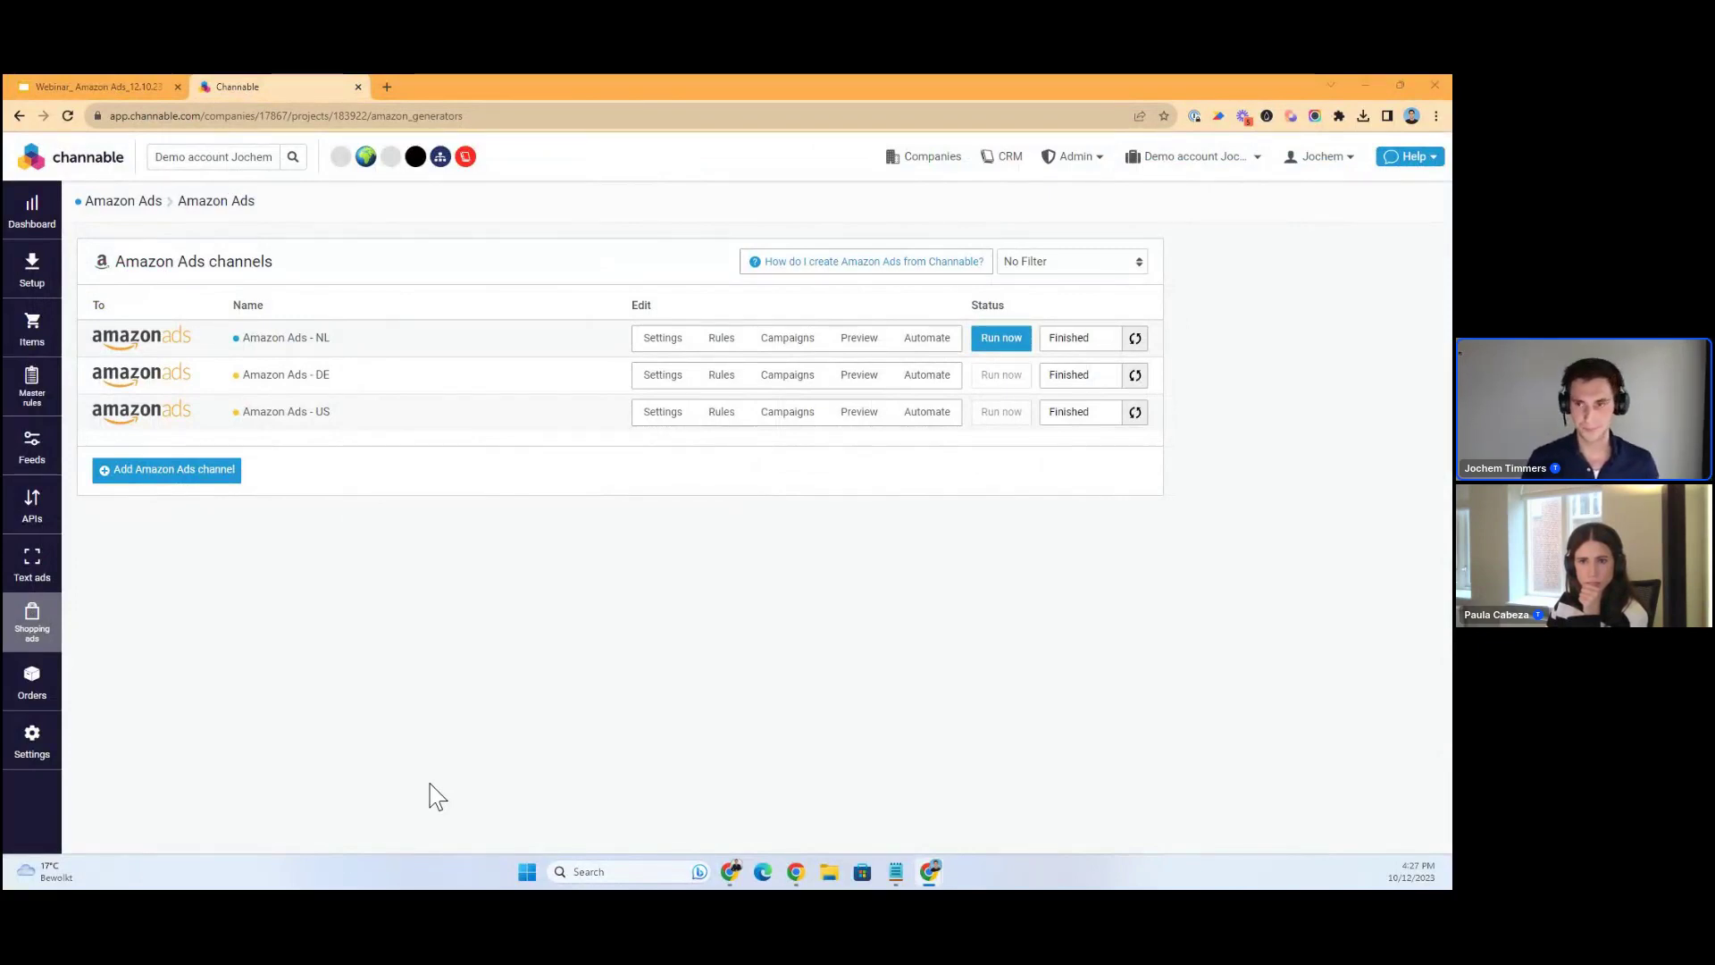
pyautogui.press('F11')
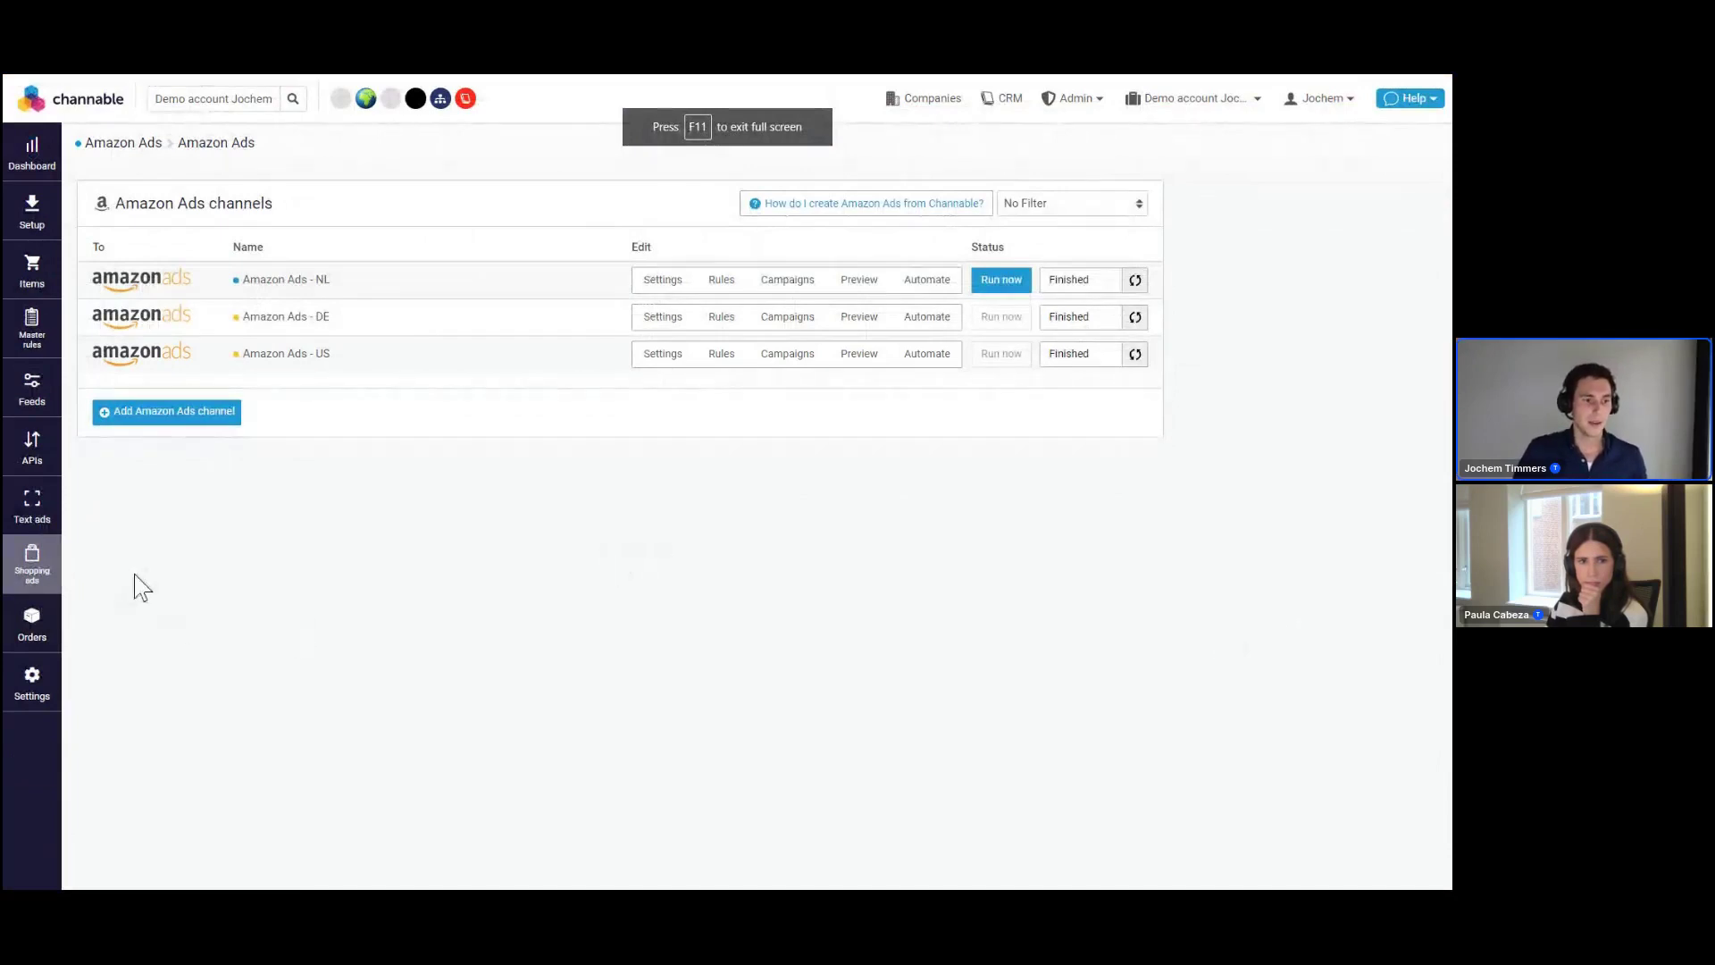
pyautogui.moveTo(35, 567)
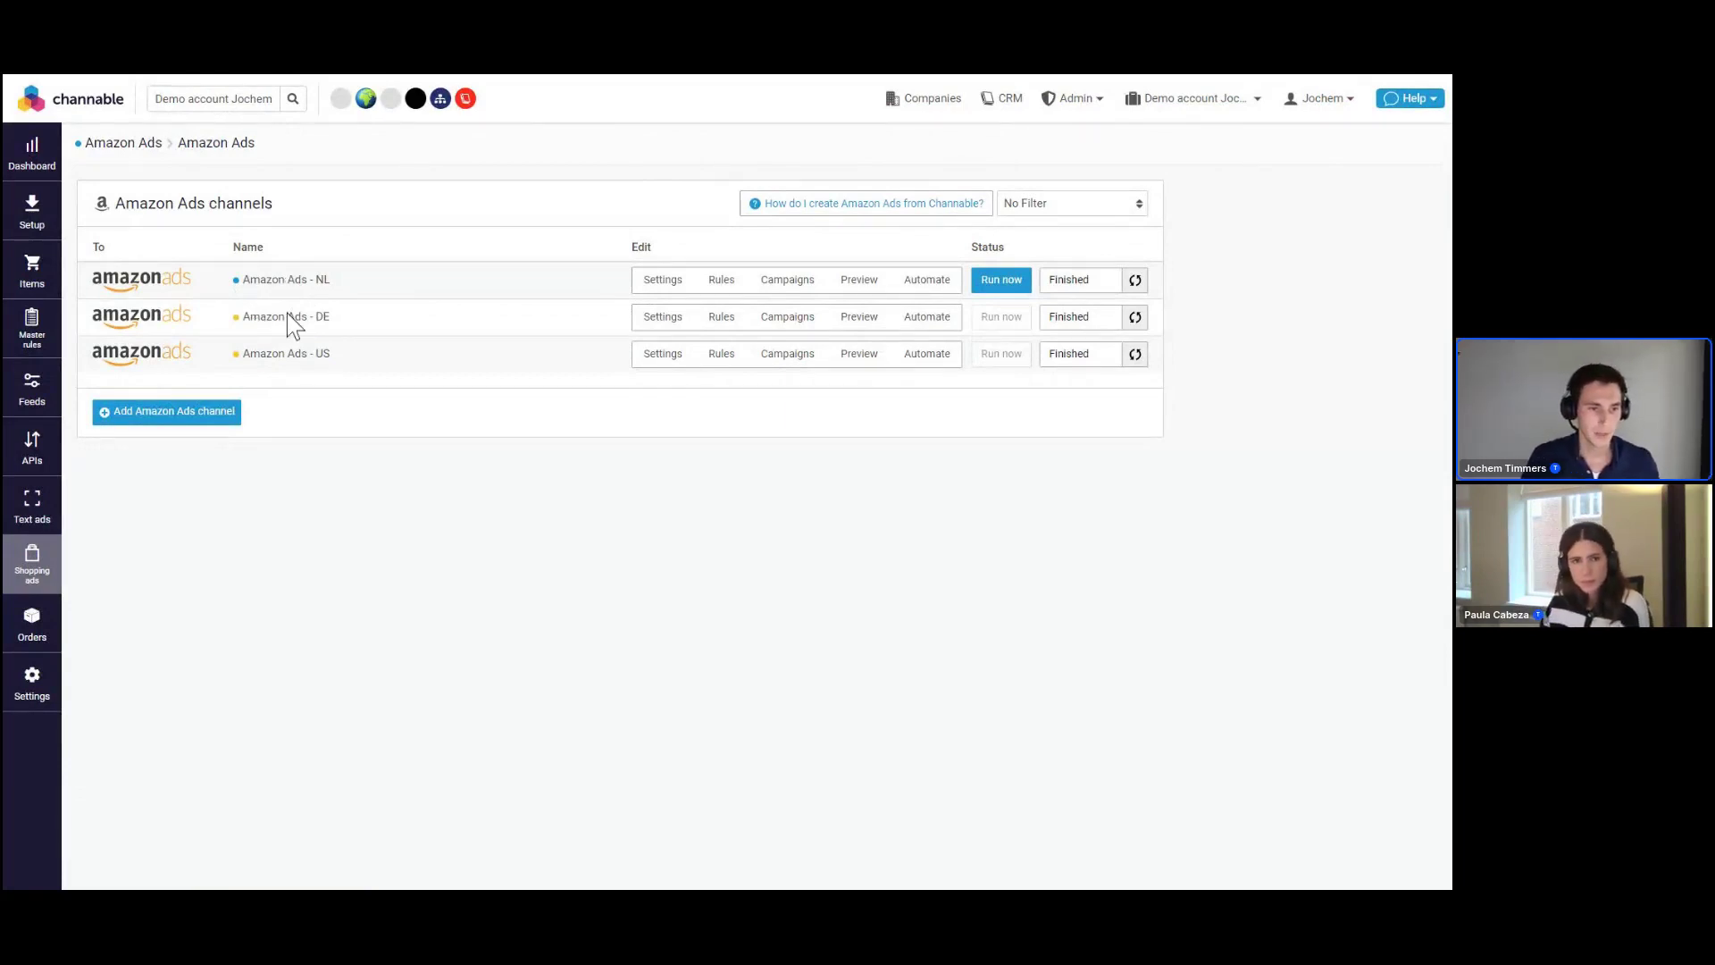
# Start a new Amazon Ads channel with the Amazon Ads - demo account connection and view the Amazon accounts available for it
pyautogui.click(184, 415)
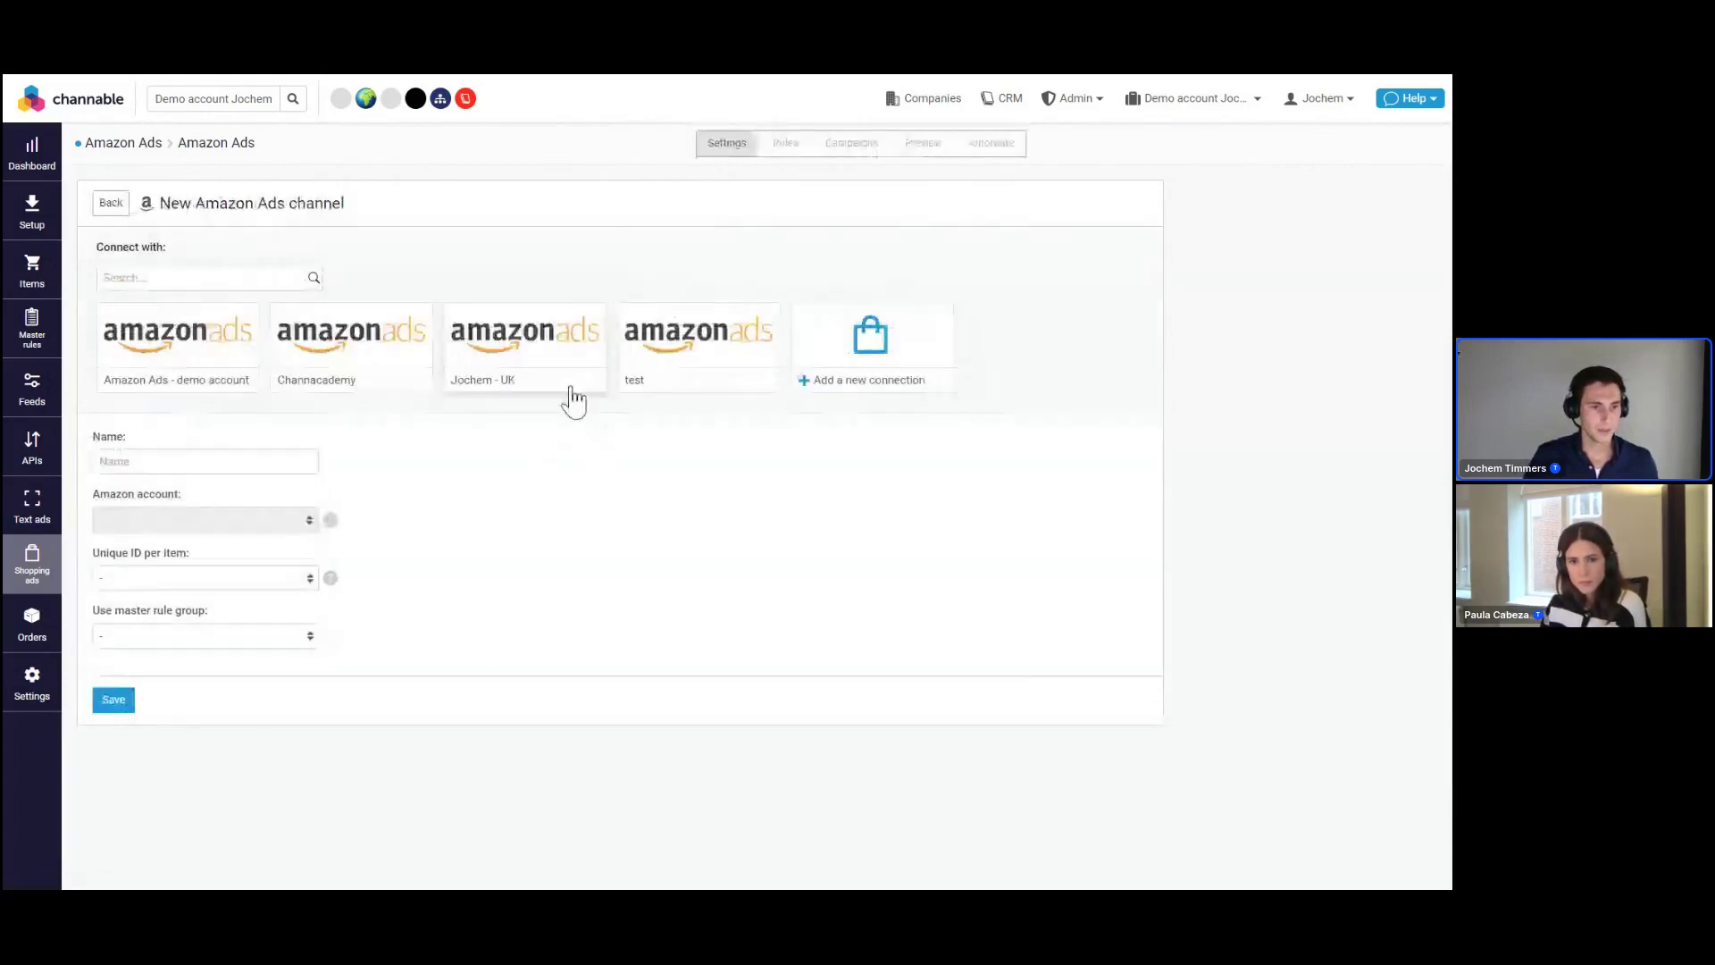
pyautogui.click(210, 366)
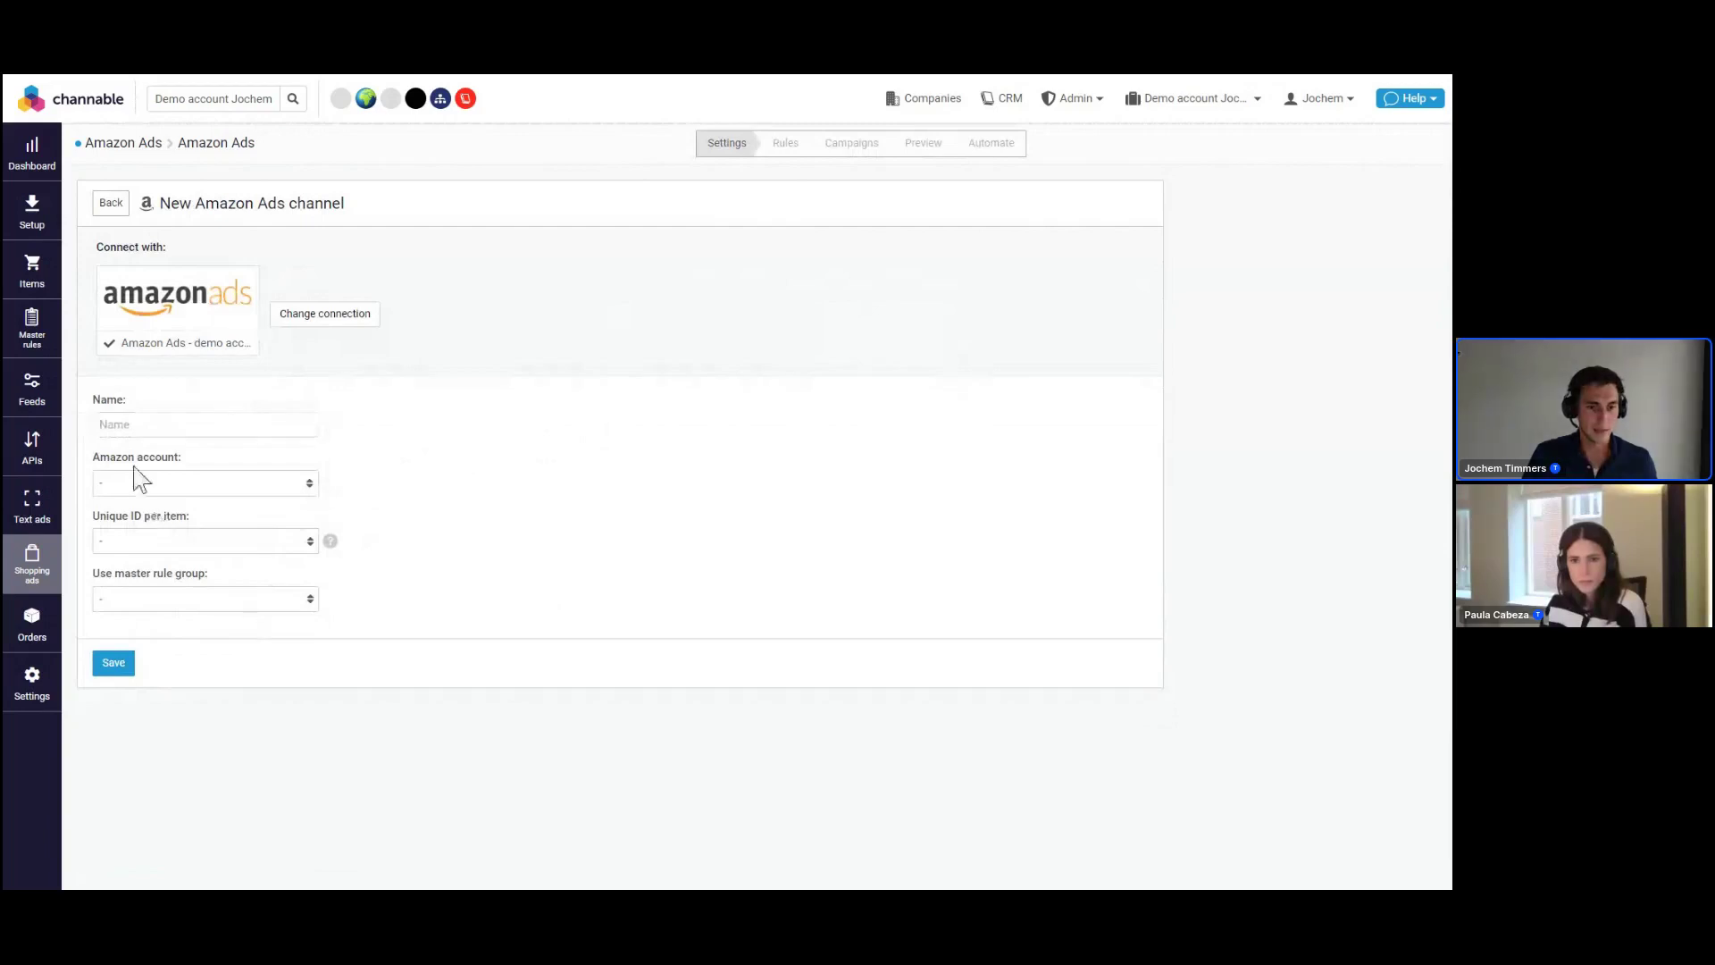
pyautogui.click(245, 490)
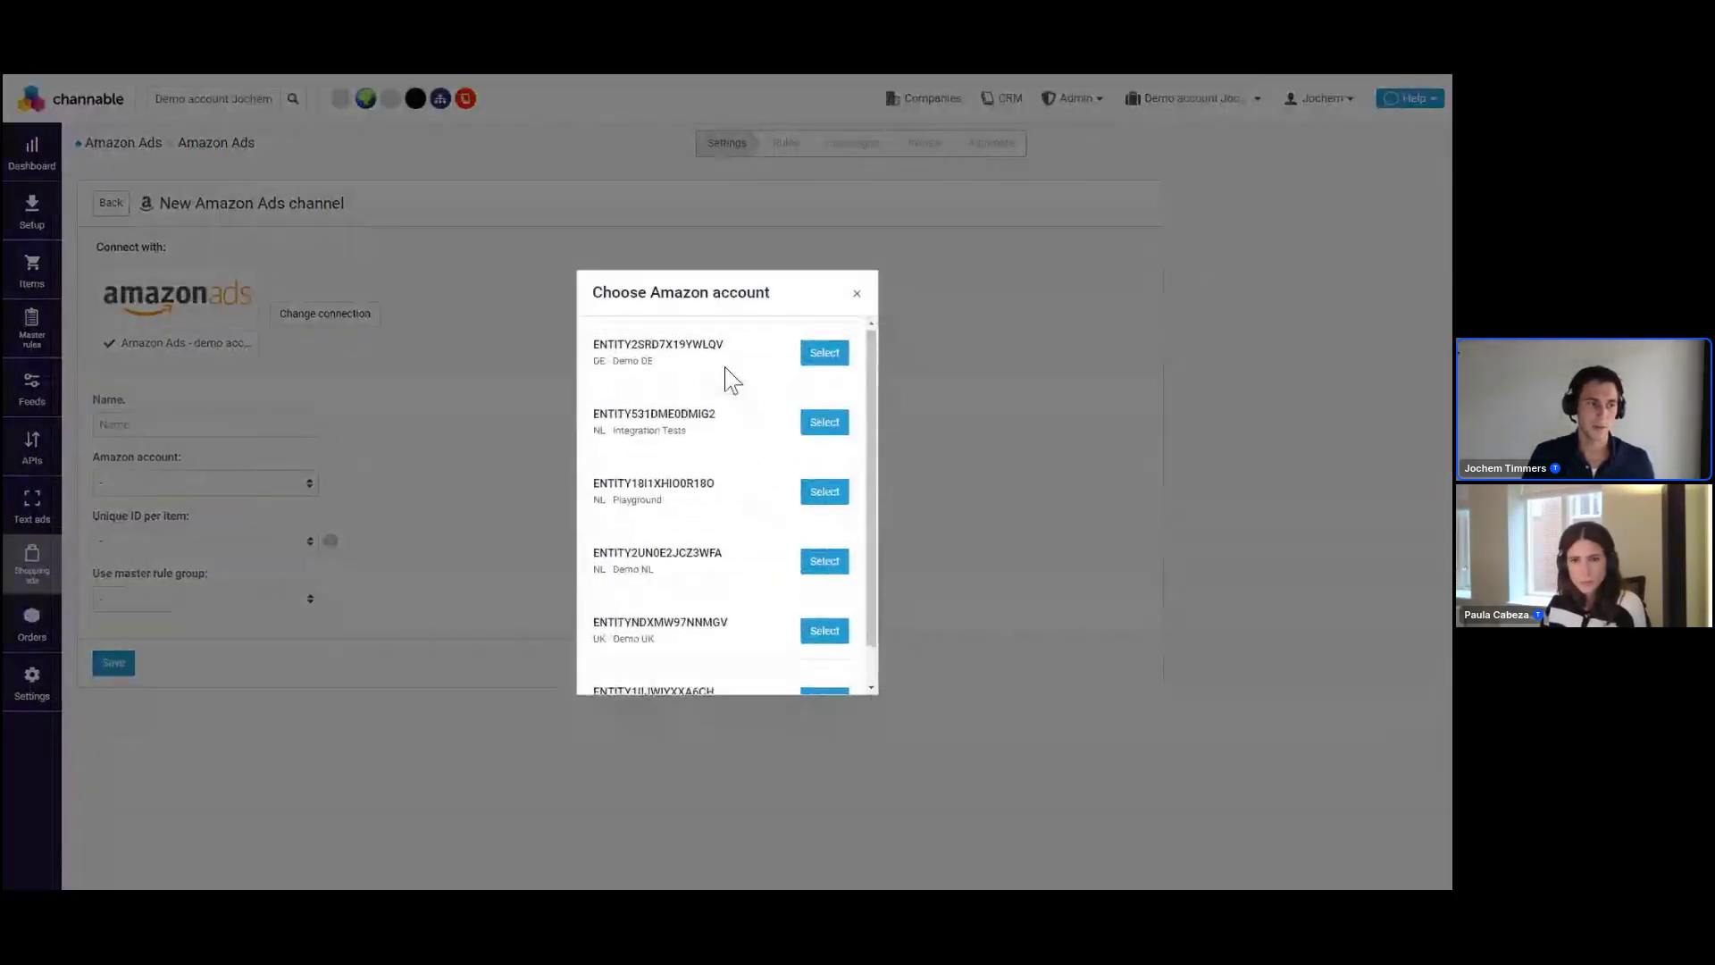
pyautogui.click(519, 405)
# Look at the options for adding a new Amazon Ads connection and return to the channels overview without saving
pyautogui.click(347, 318)
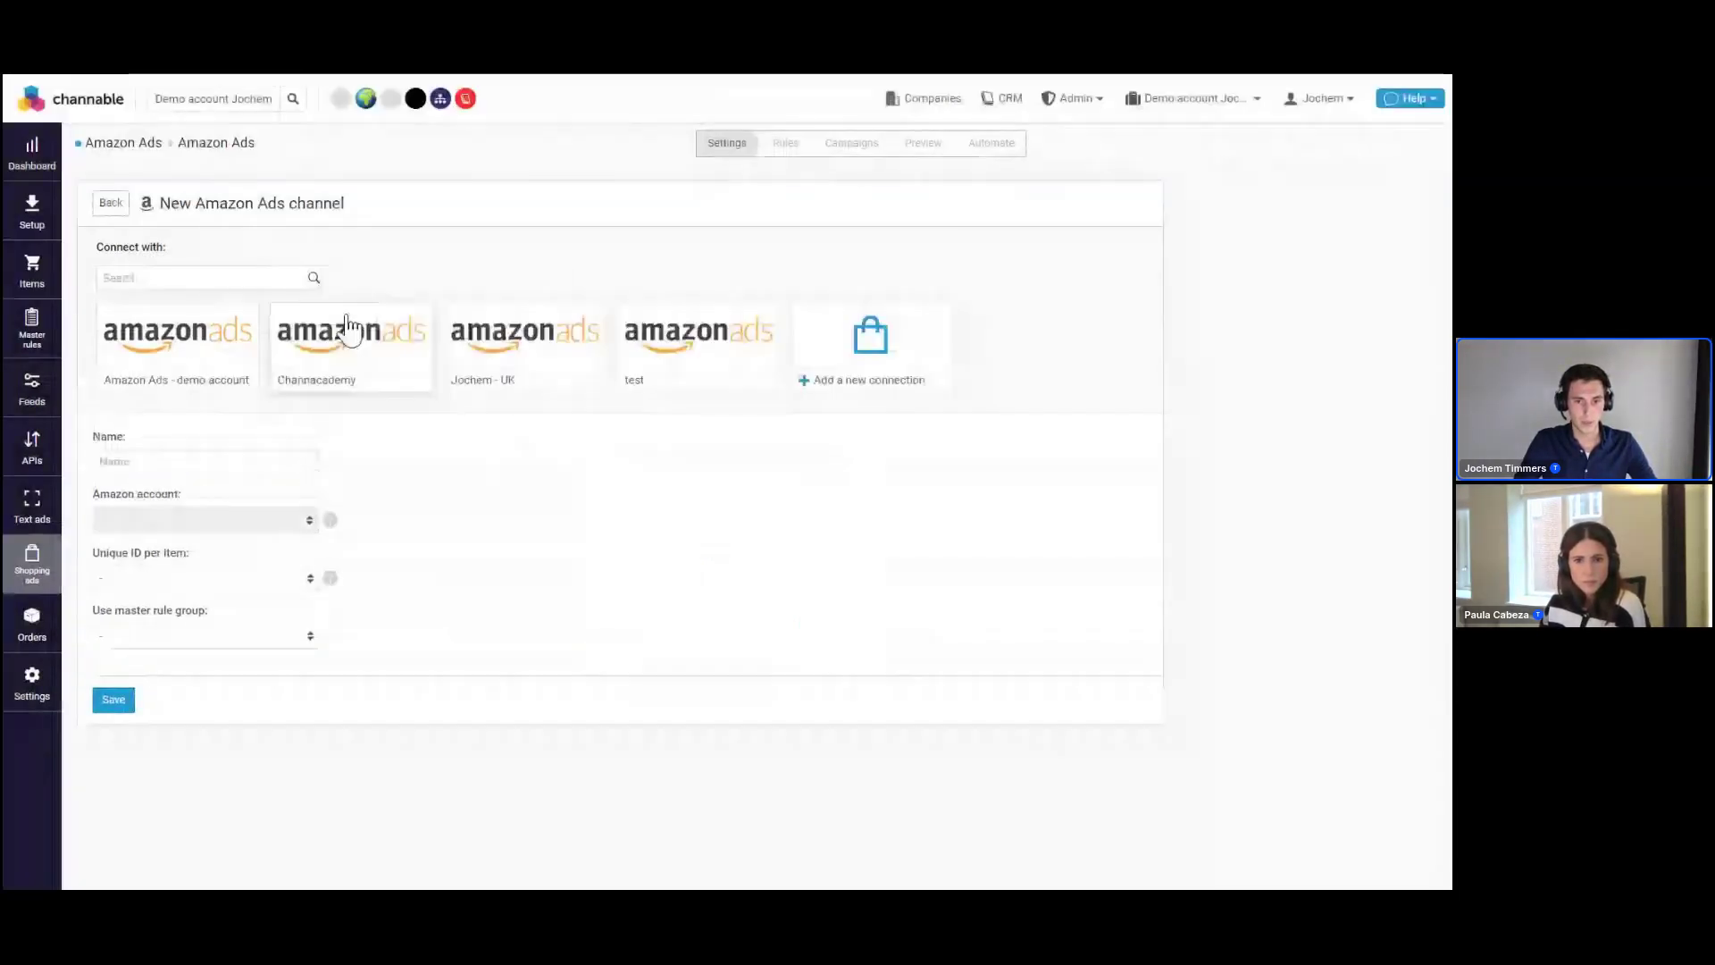
pyautogui.click(874, 347)
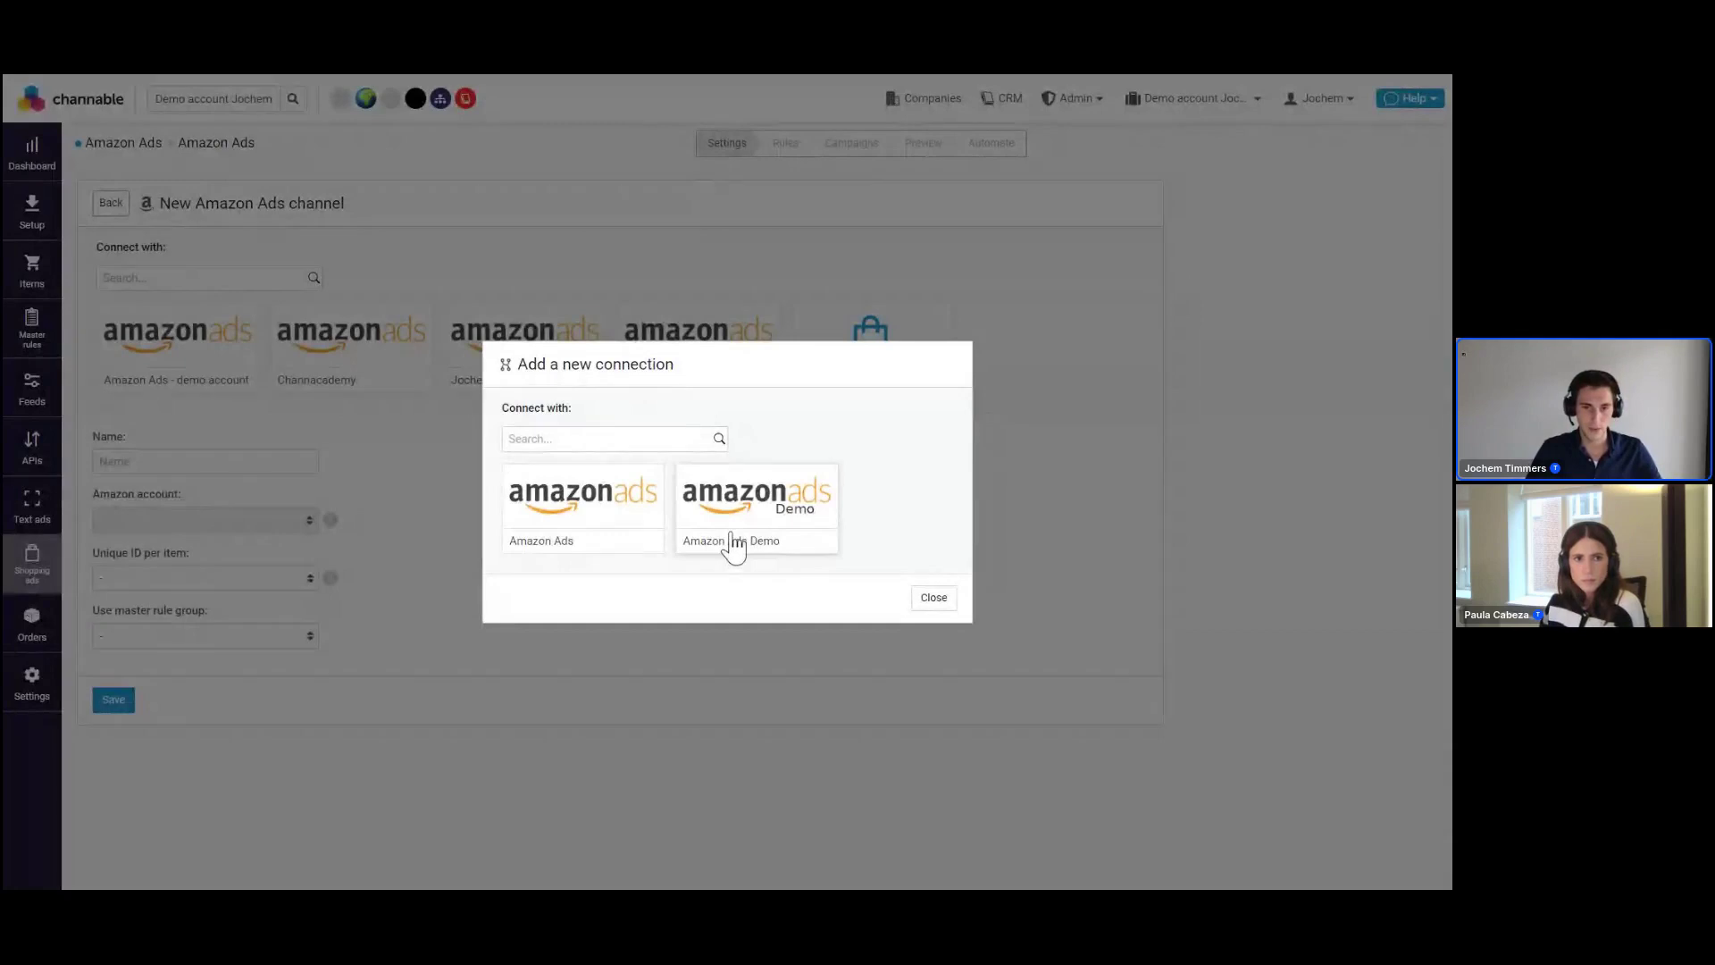
pyautogui.click(942, 608)
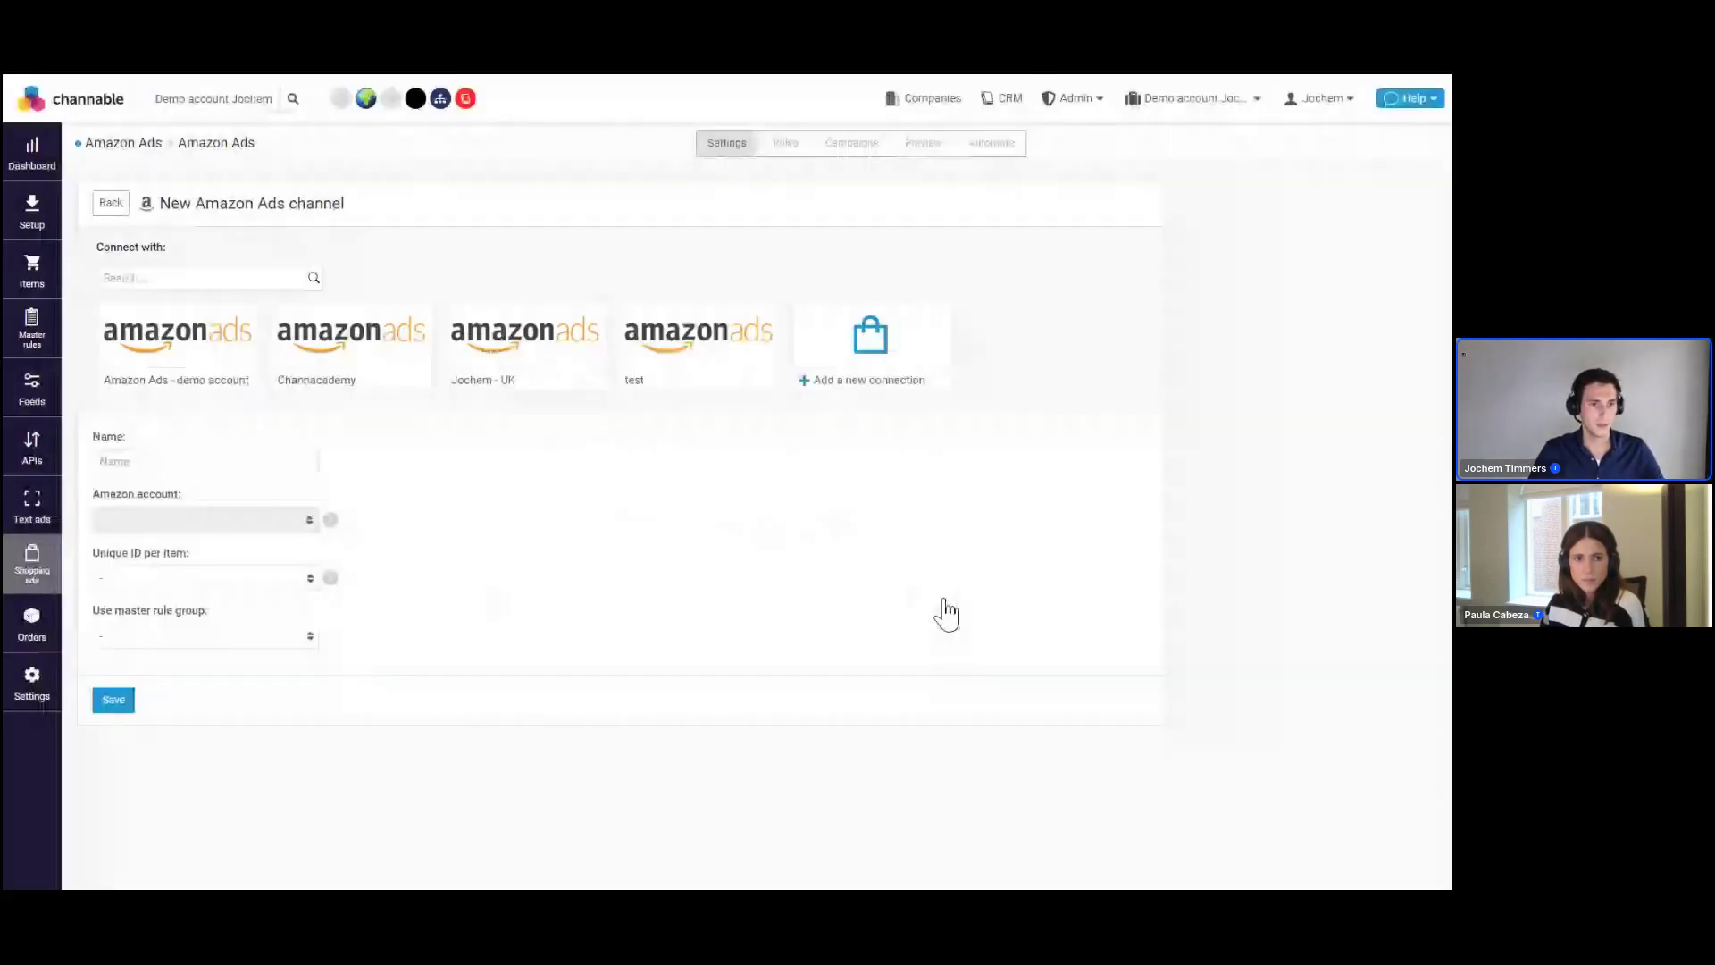
pyautogui.click(108, 207)
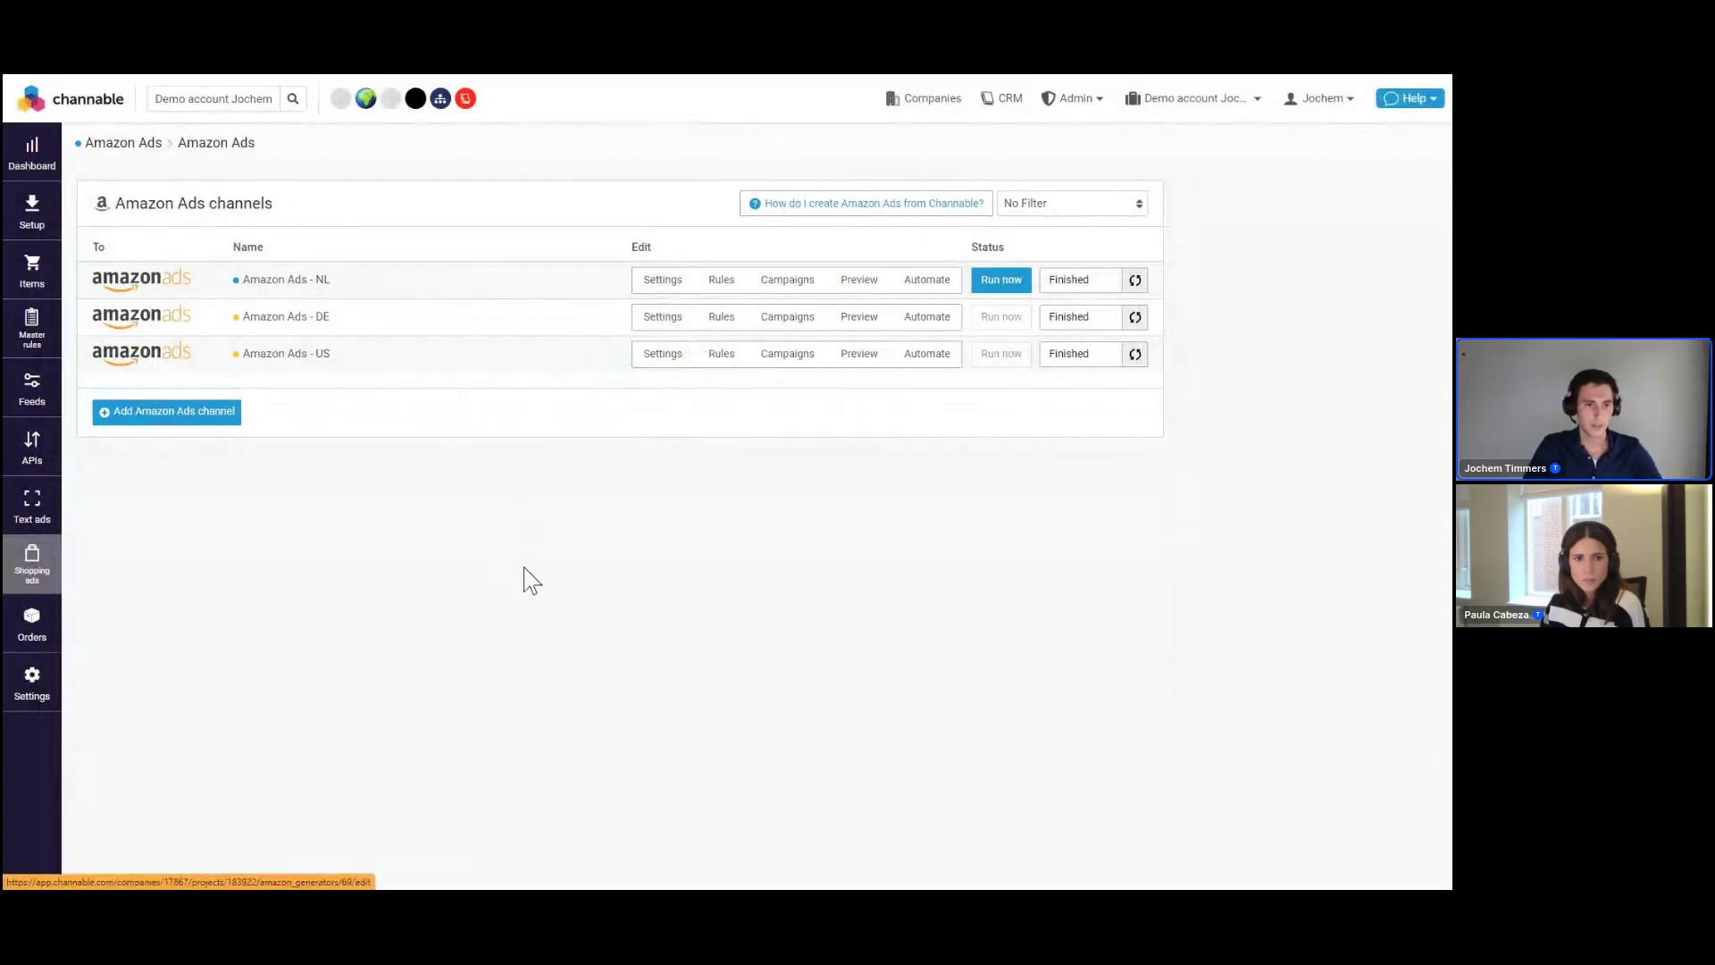
# Open the Amazon Ads - NL channel and review its rules excluding low stock, missing popular sizes and products with <40% margin
pyautogui.click(645, 279)
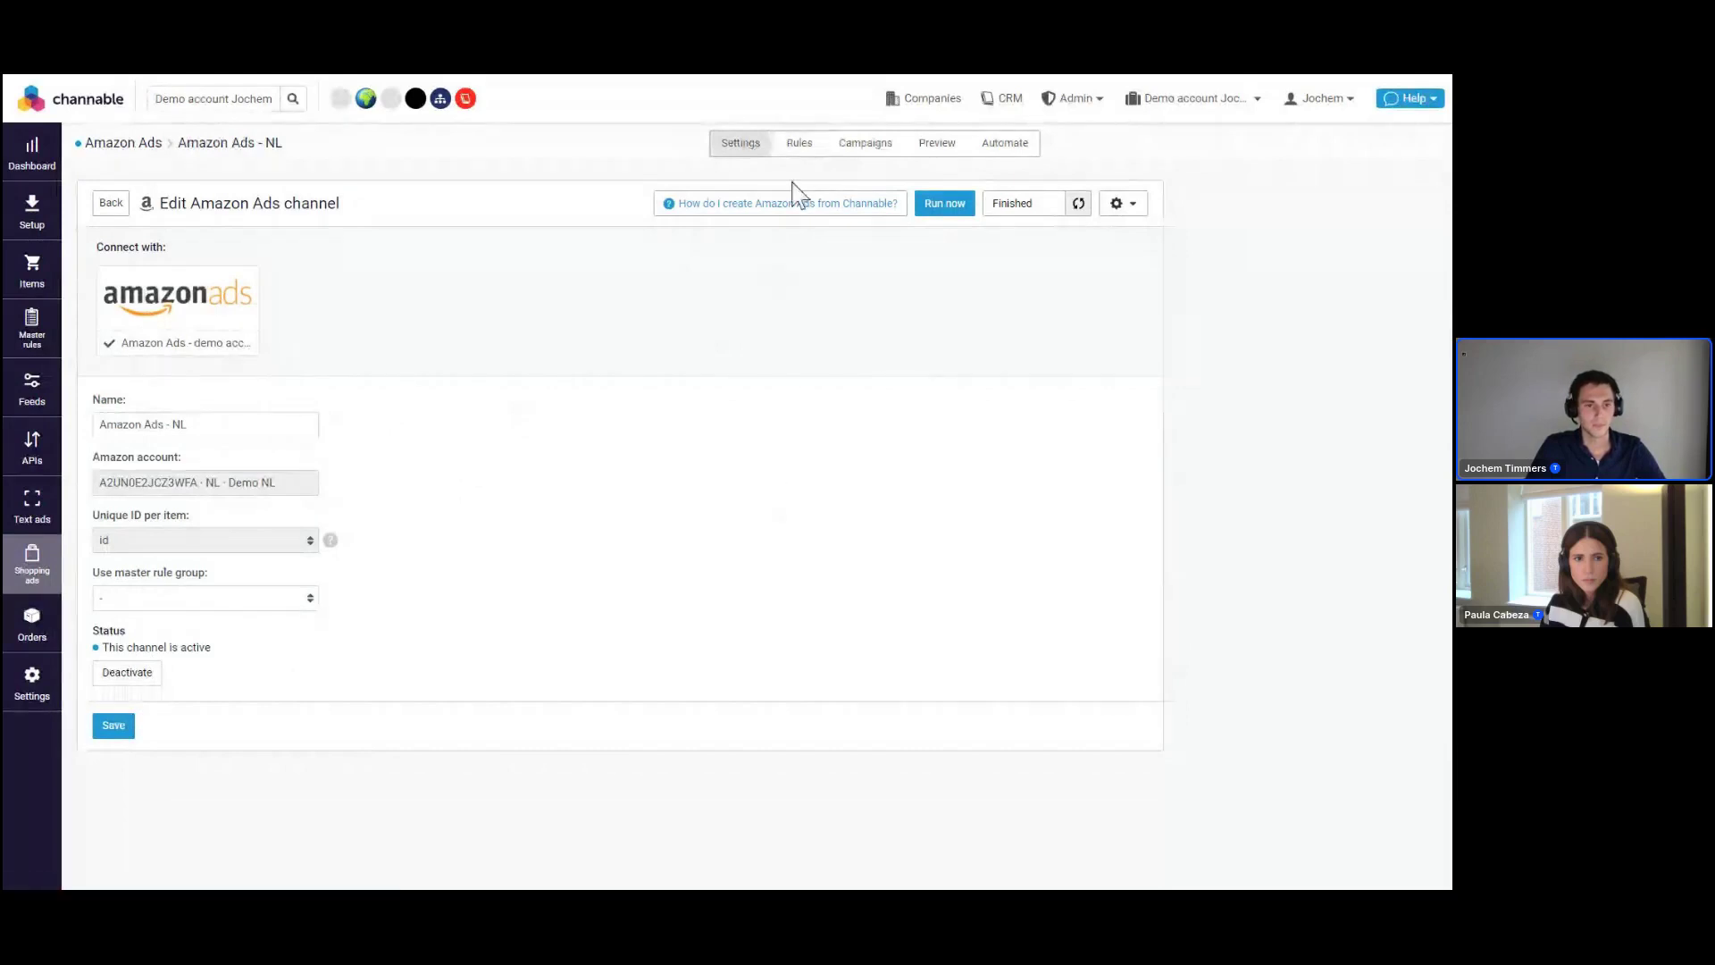
pyautogui.click(801, 144)
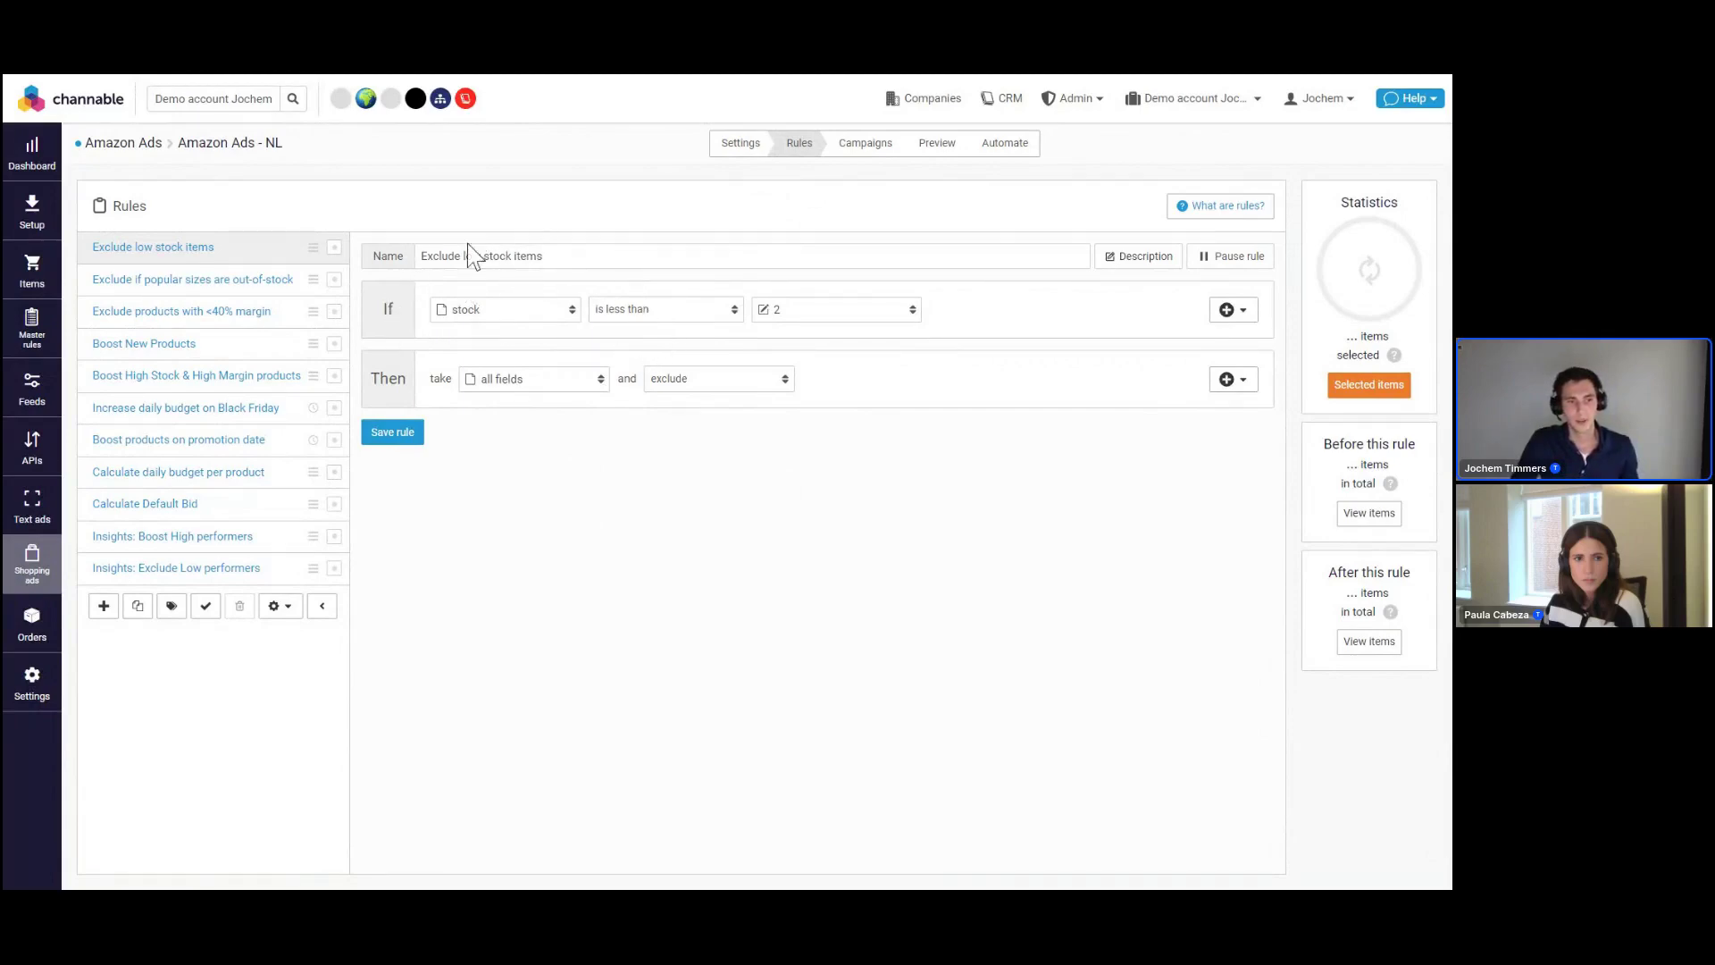
pyautogui.click(247, 284)
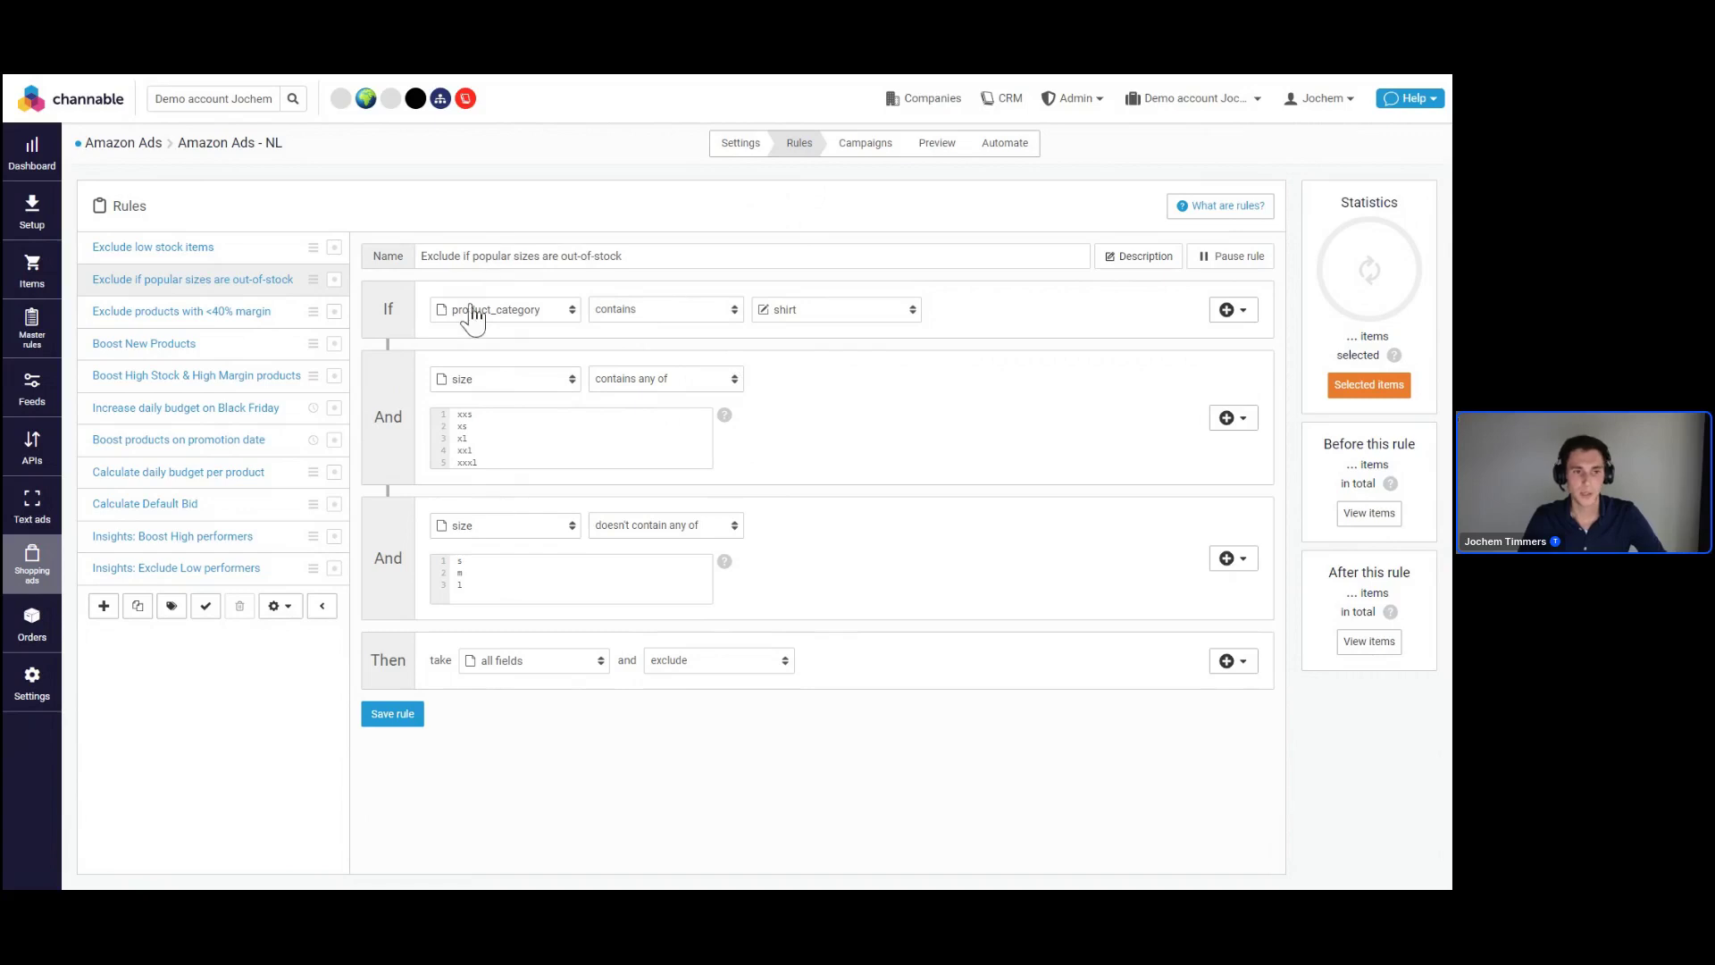
pyautogui.doubleClick(193, 312)
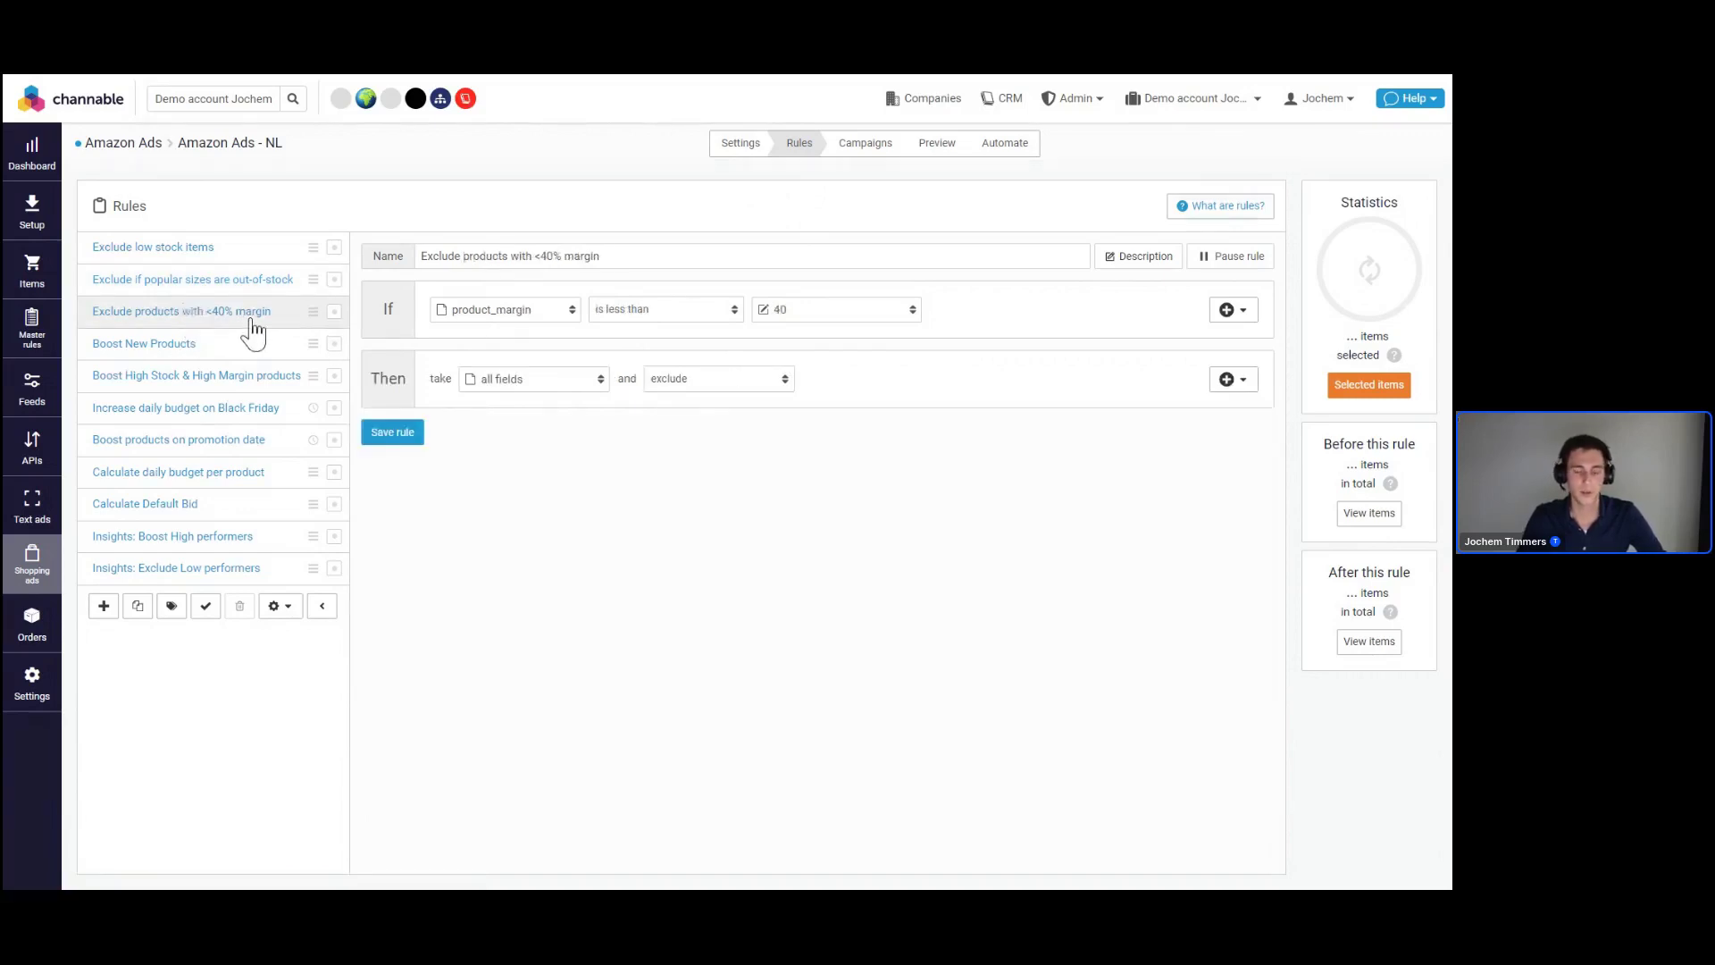
# Review the rules boosting new products, high stock and high margin products, the Black Friday budget and products on promotion date
pyautogui.click(196, 357)
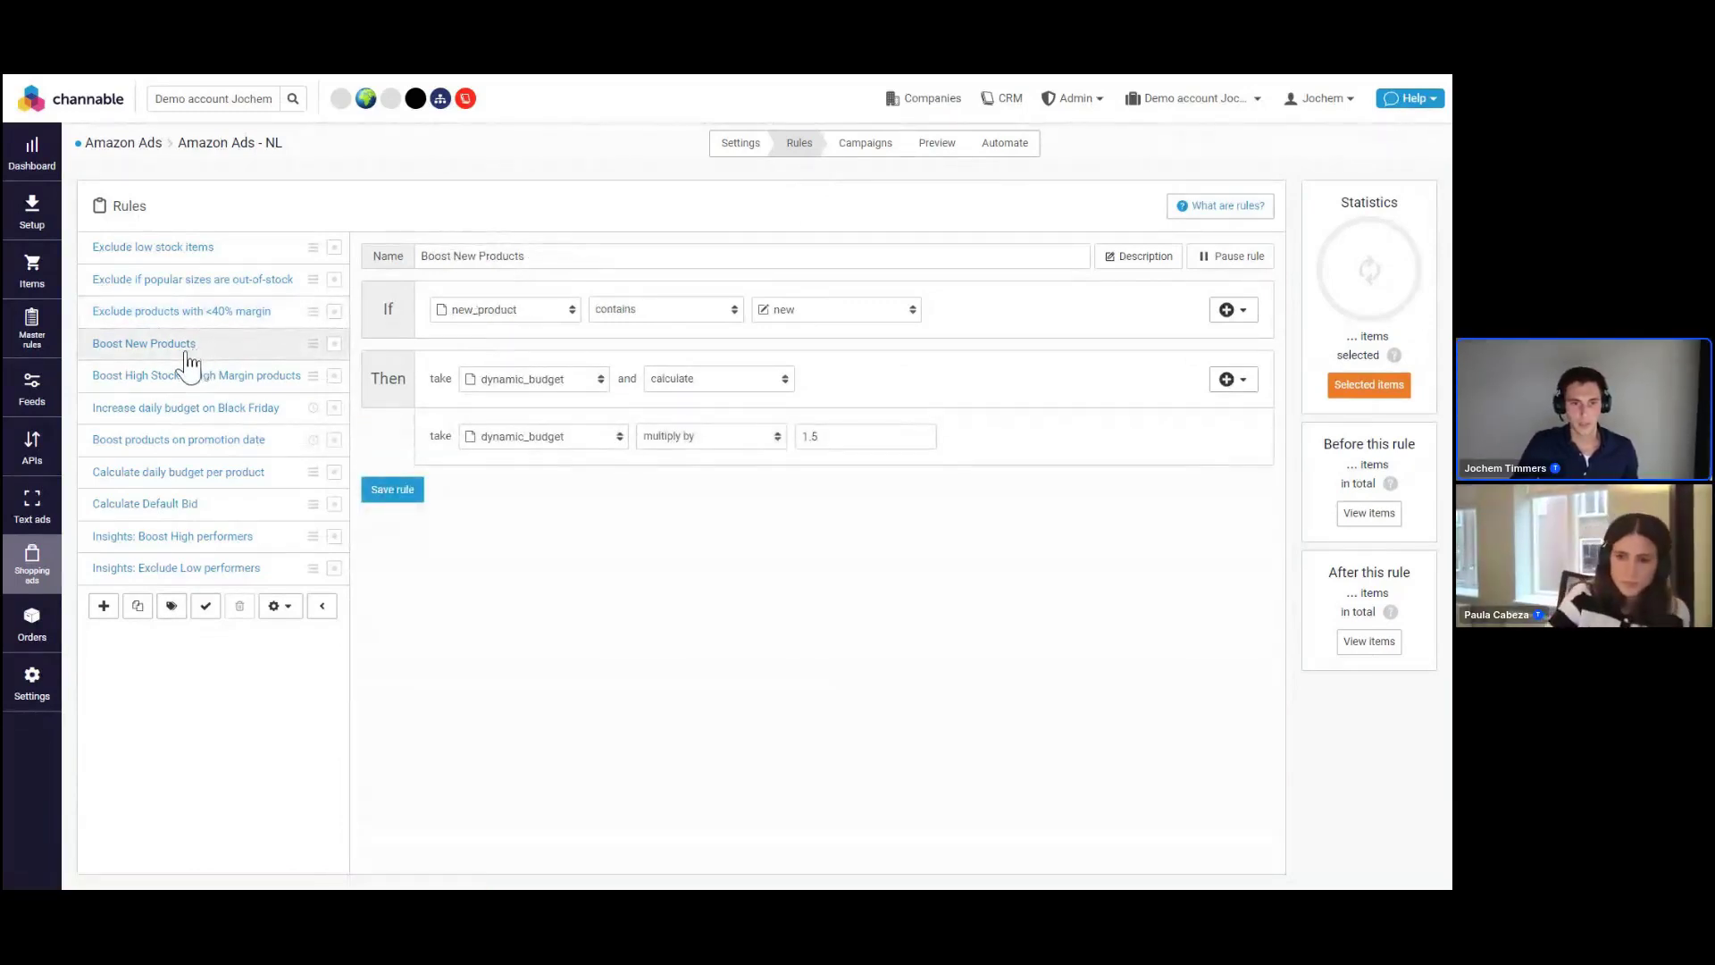
pyautogui.click(192, 377)
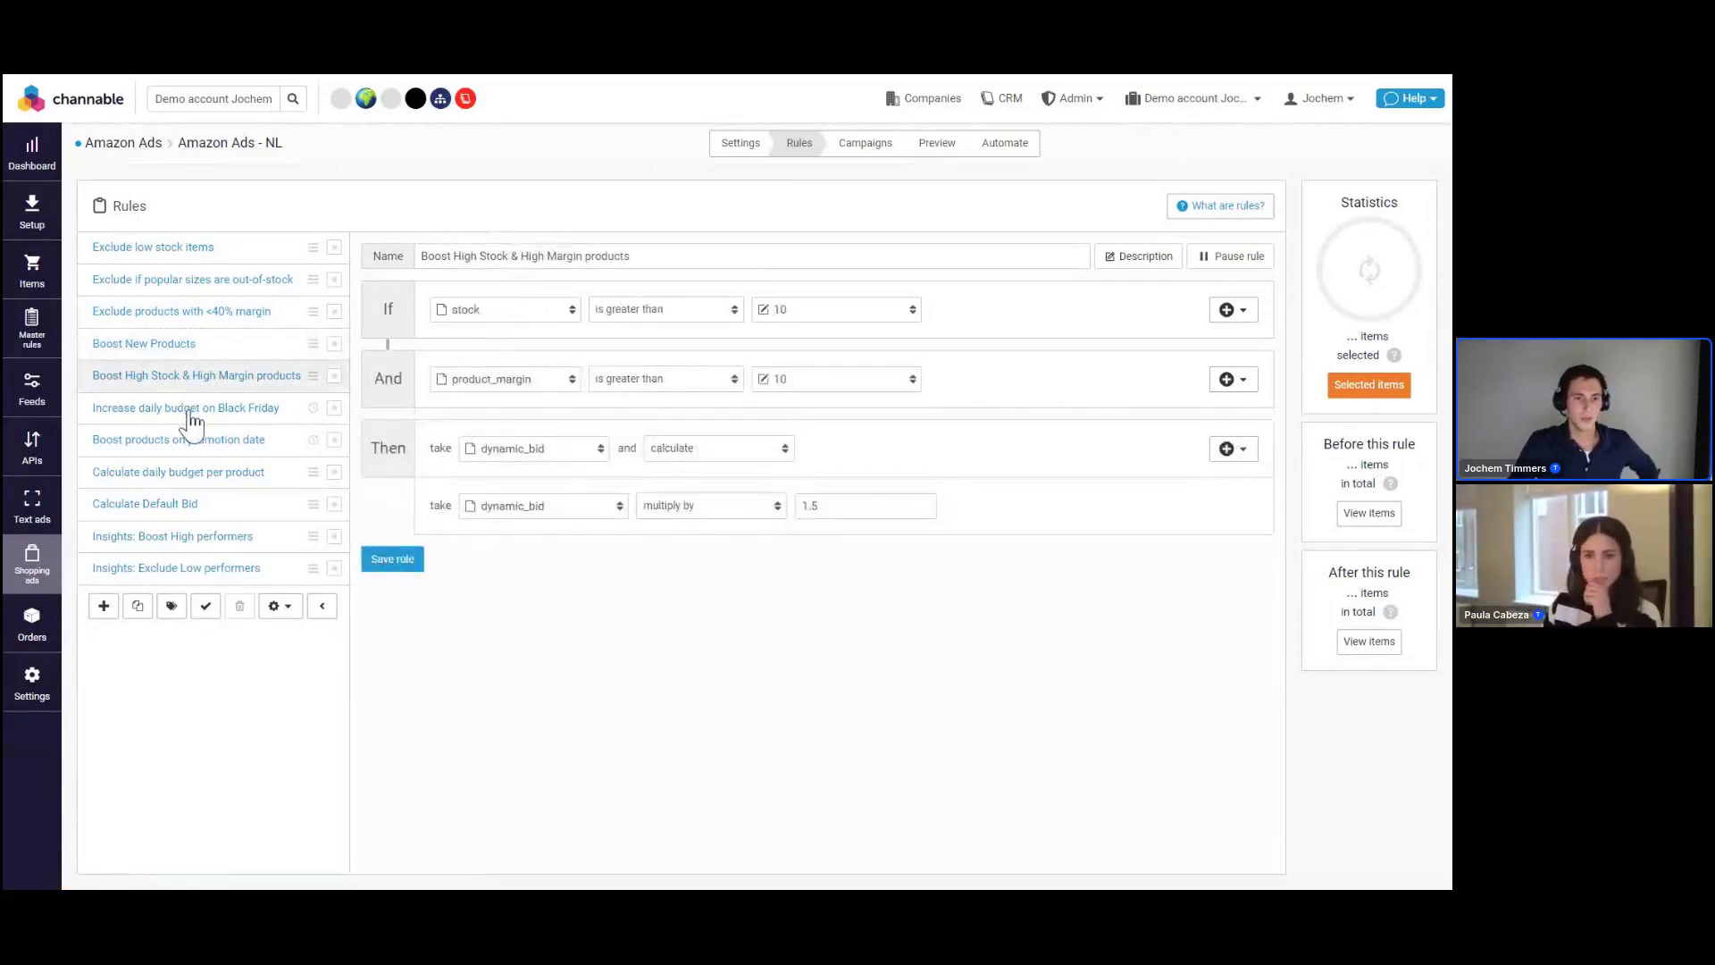
pyautogui.click(192, 411)
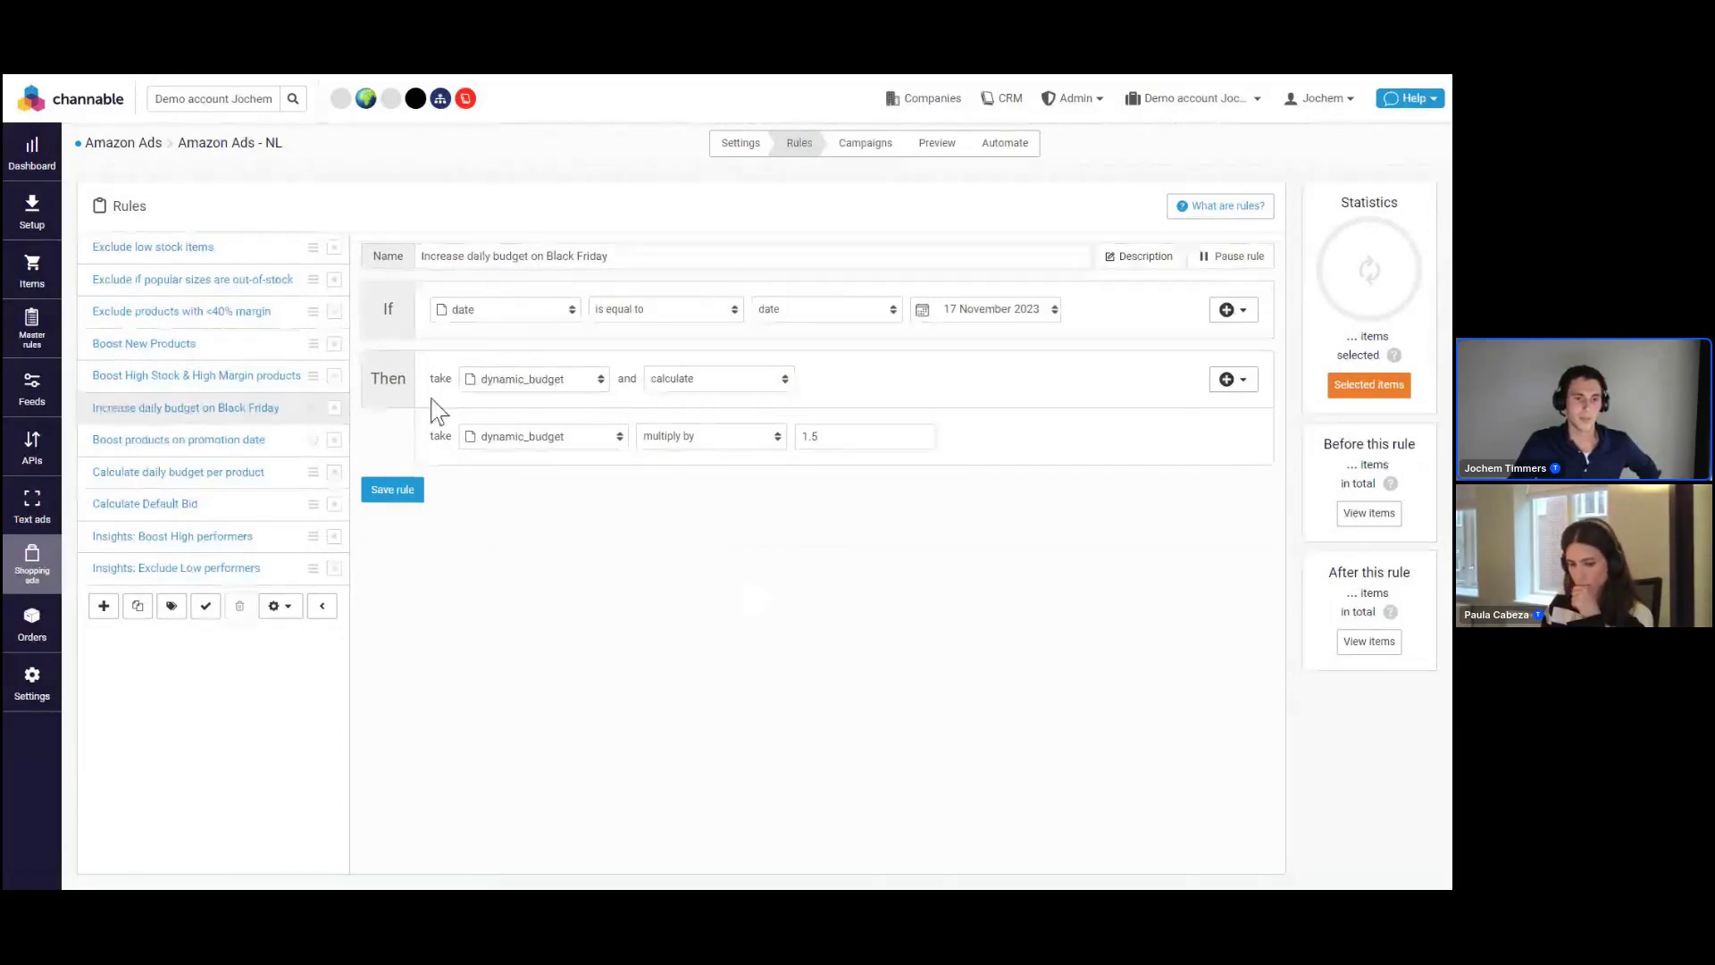
pyautogui.click(214, 440)
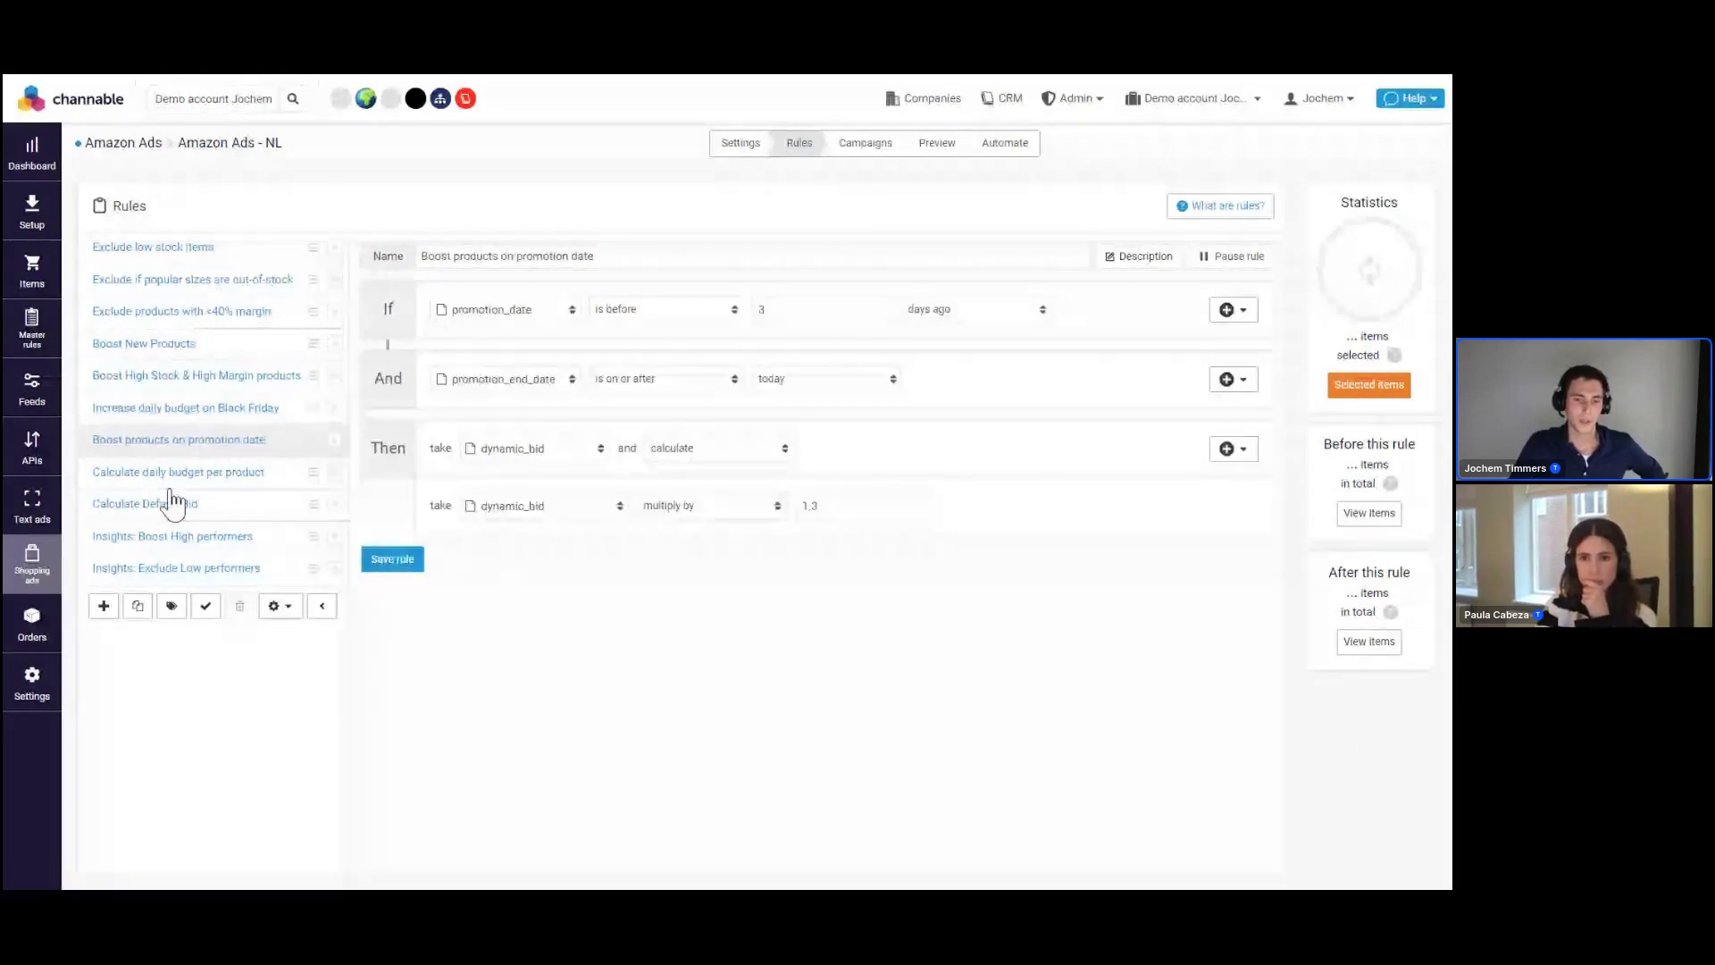
# Examine the rules that calculate the daily budget per product and the default bid, including their number formatting
pyautogui.click(182, 474)
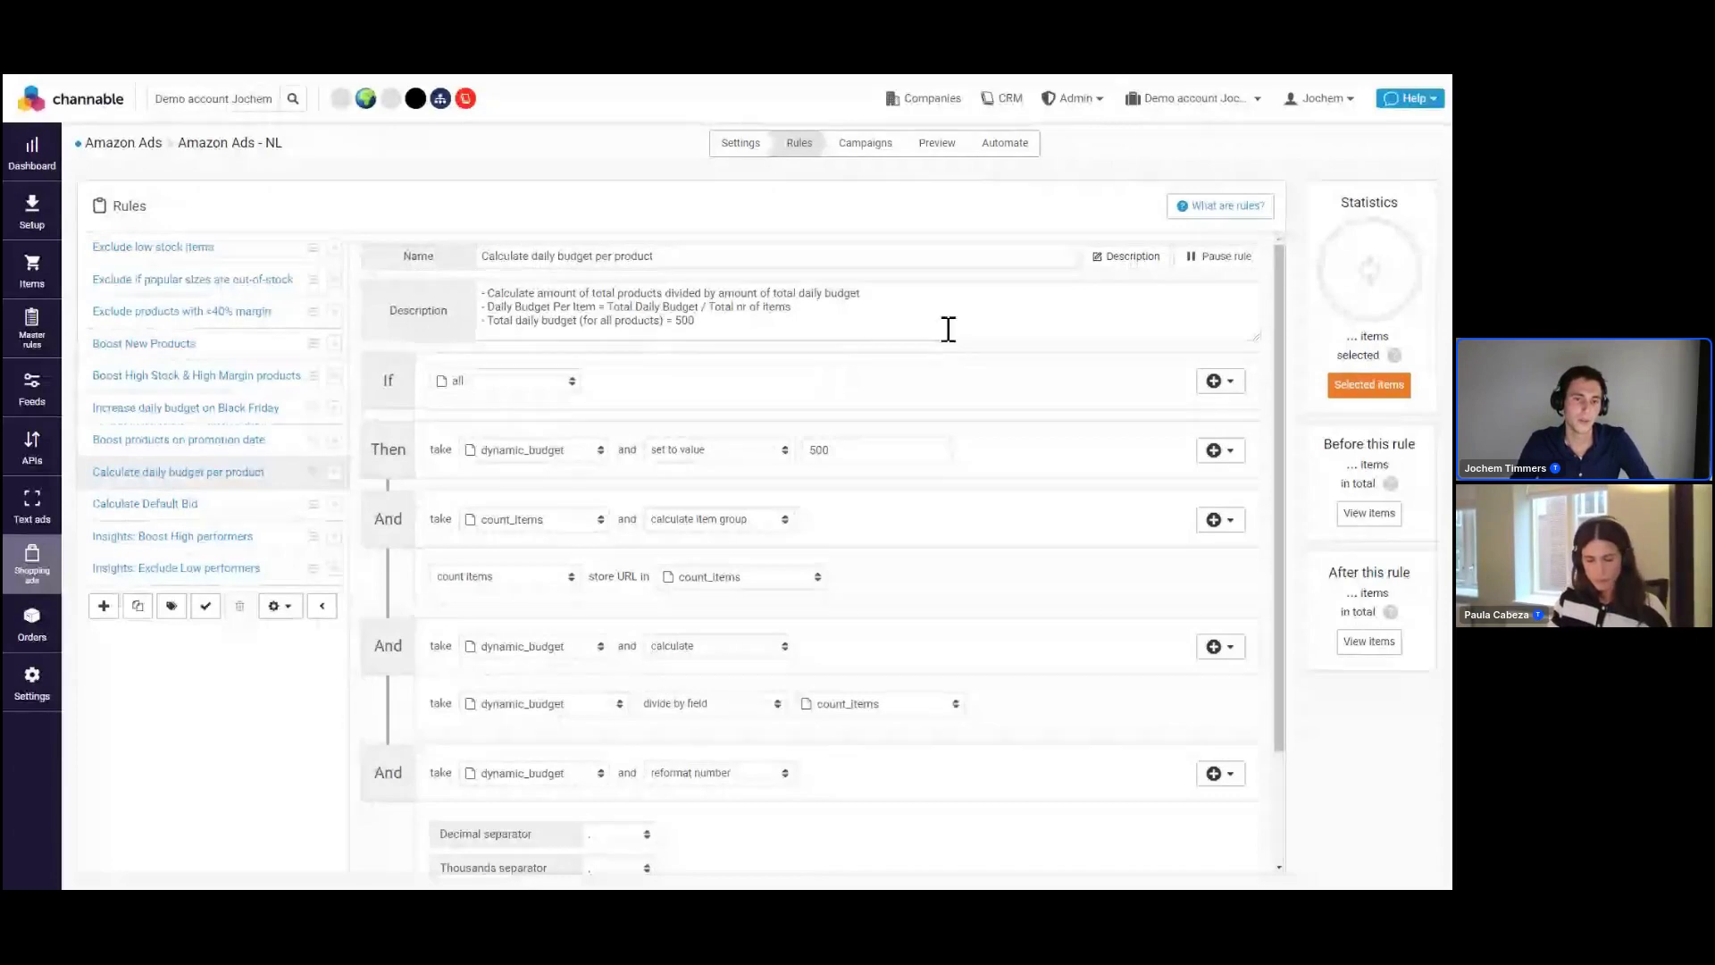
pyautogui.scroll(-1, 982, 368)
pyautogui.scroll(-2, 982, 368)
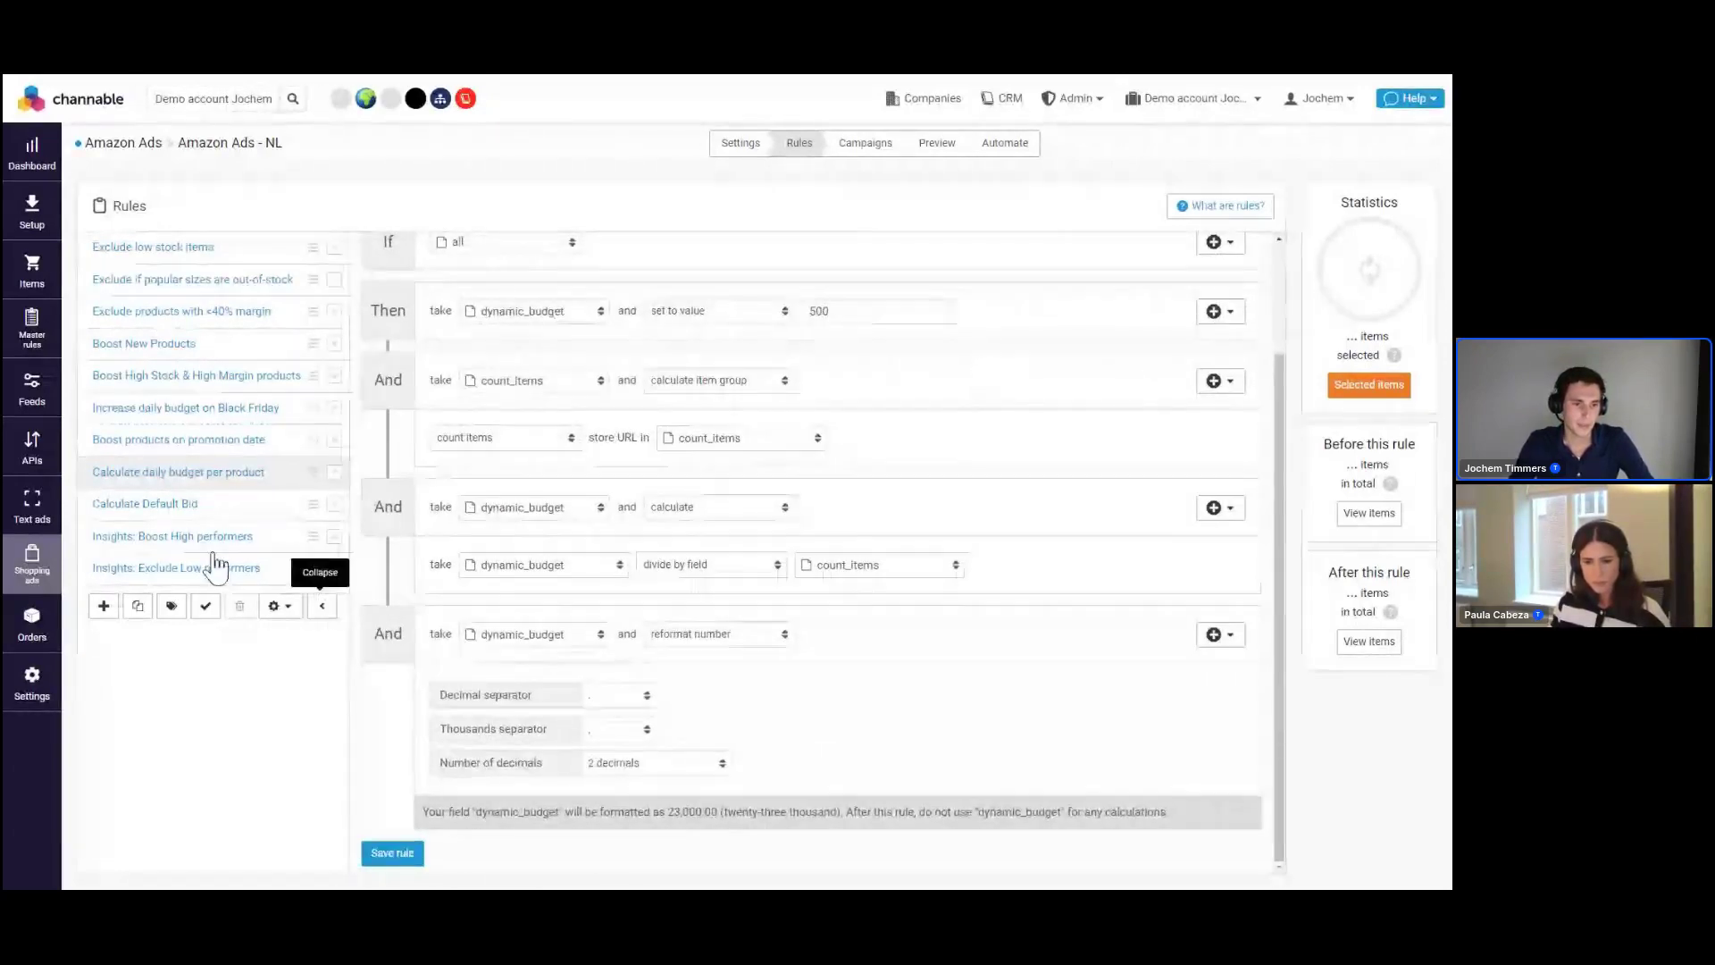
pyautogui.click(168, 507)
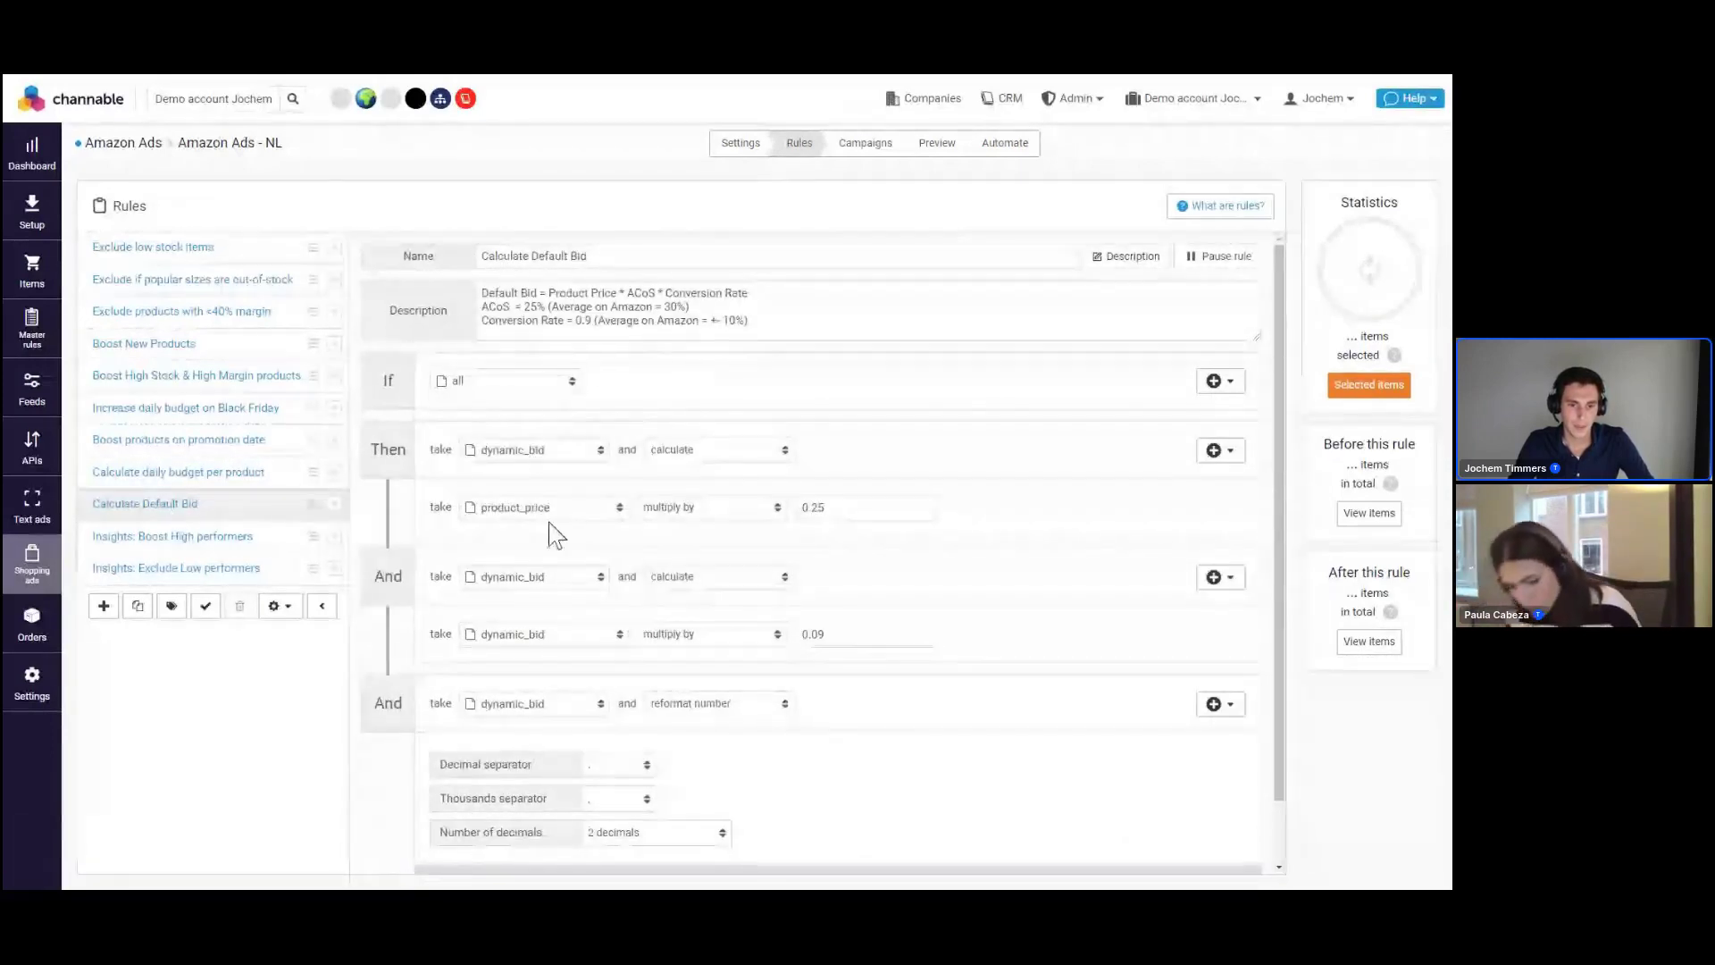
pyautogui.scroll(-1, 925, 455)
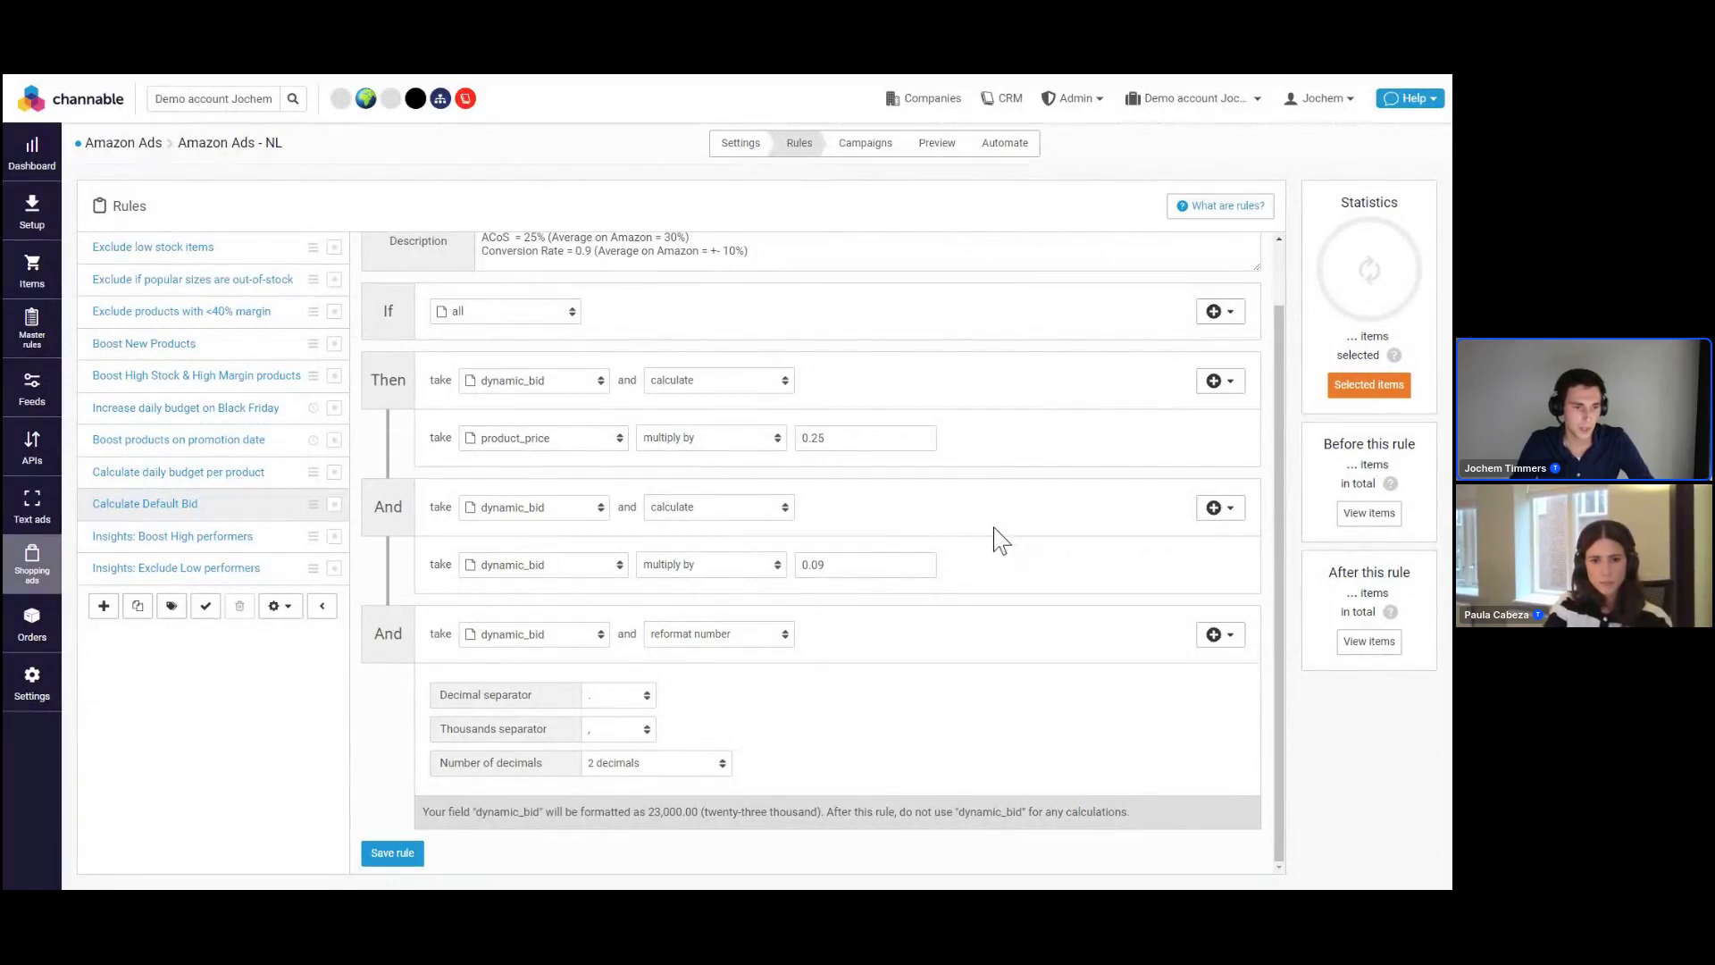
pyautogui.scroll(2, 984, 535)
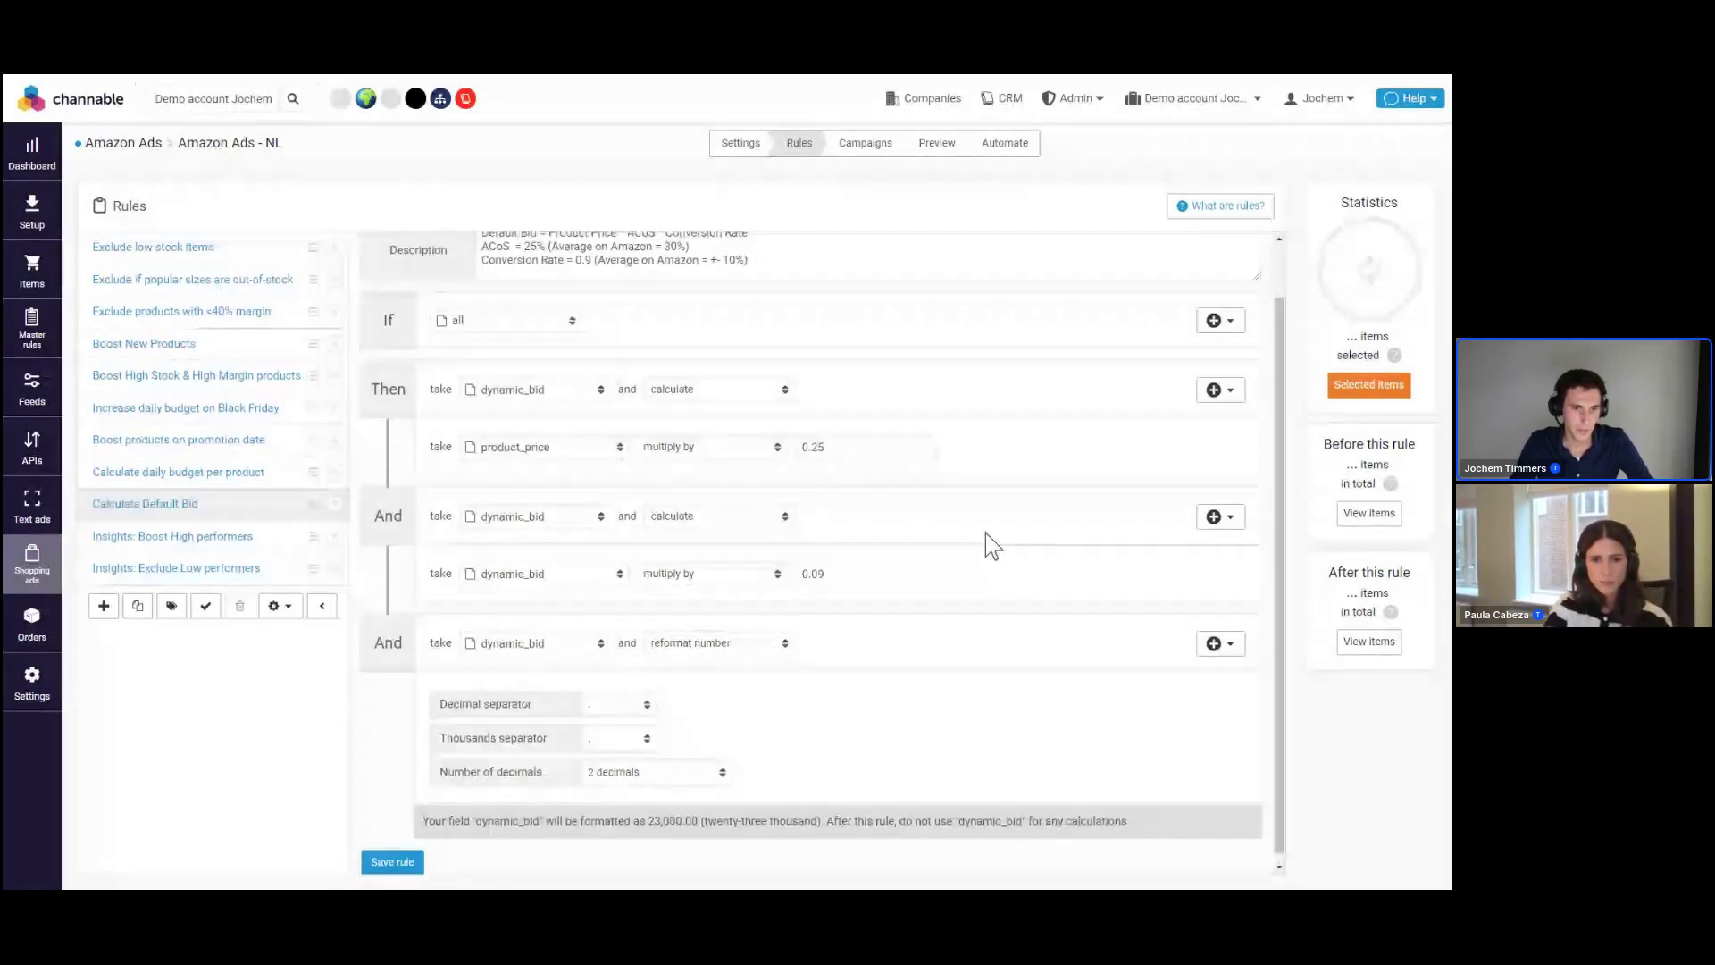
# Examine the Insights rules for high and low performers, including the Amazon NL fields available for the high-performer rule's first condition
pyautogui.click(183, 539)
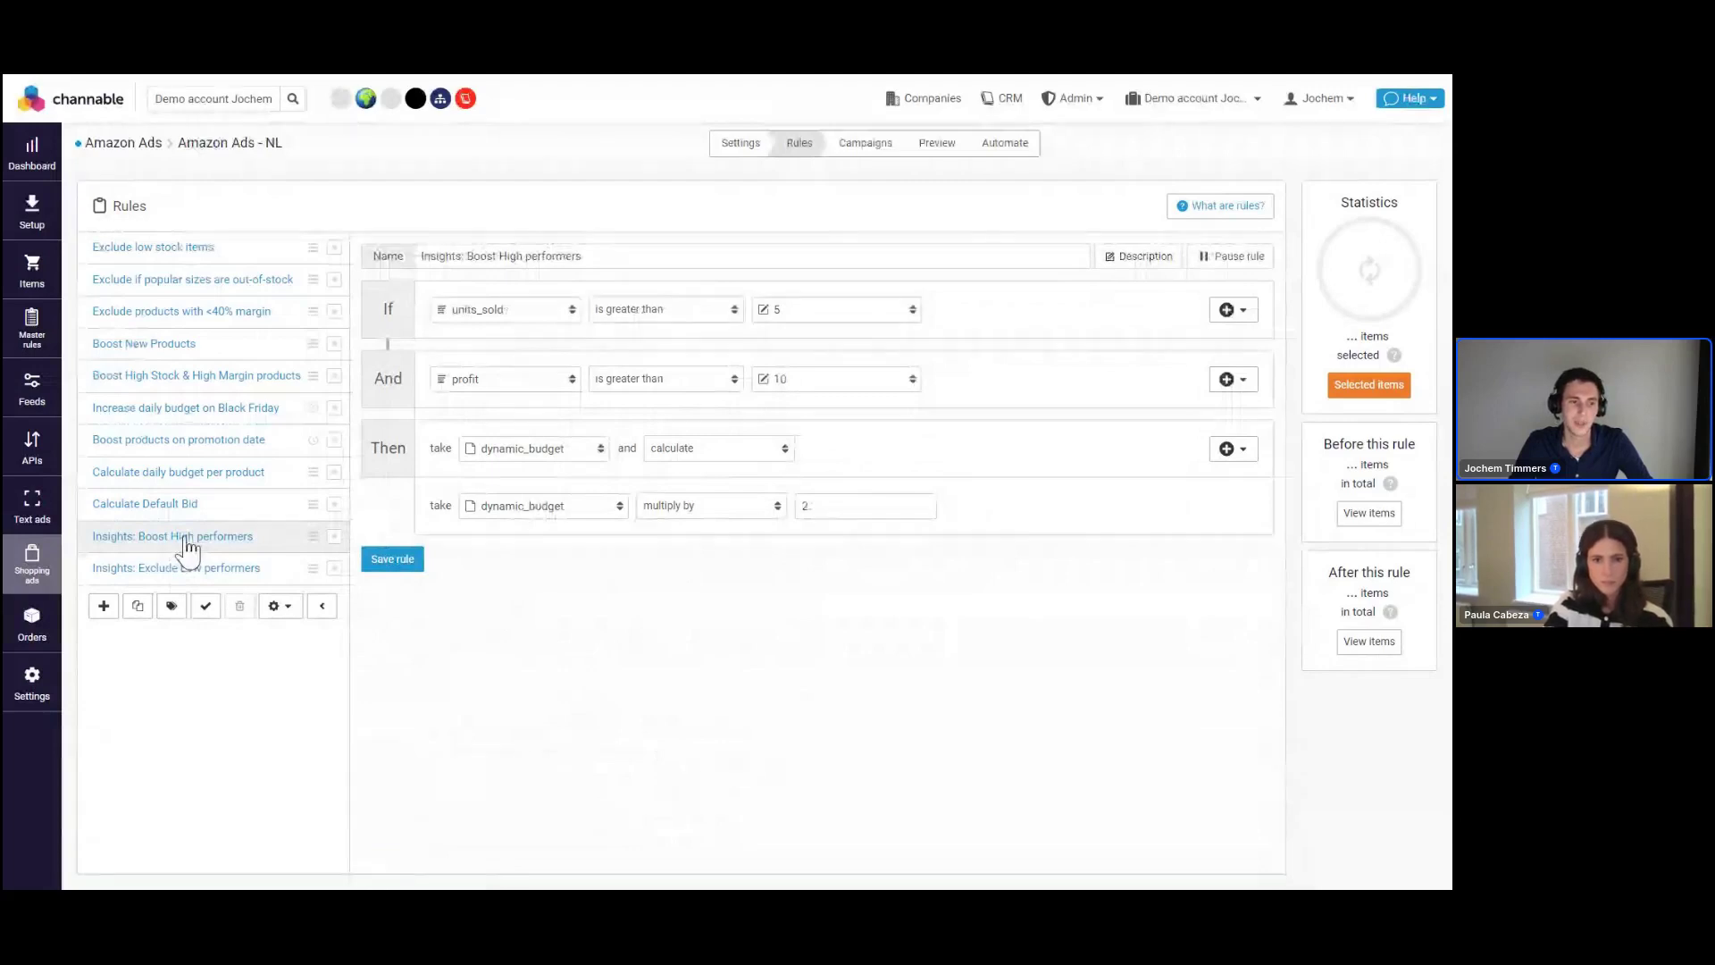
pyautogui.moveTo(32, 625)
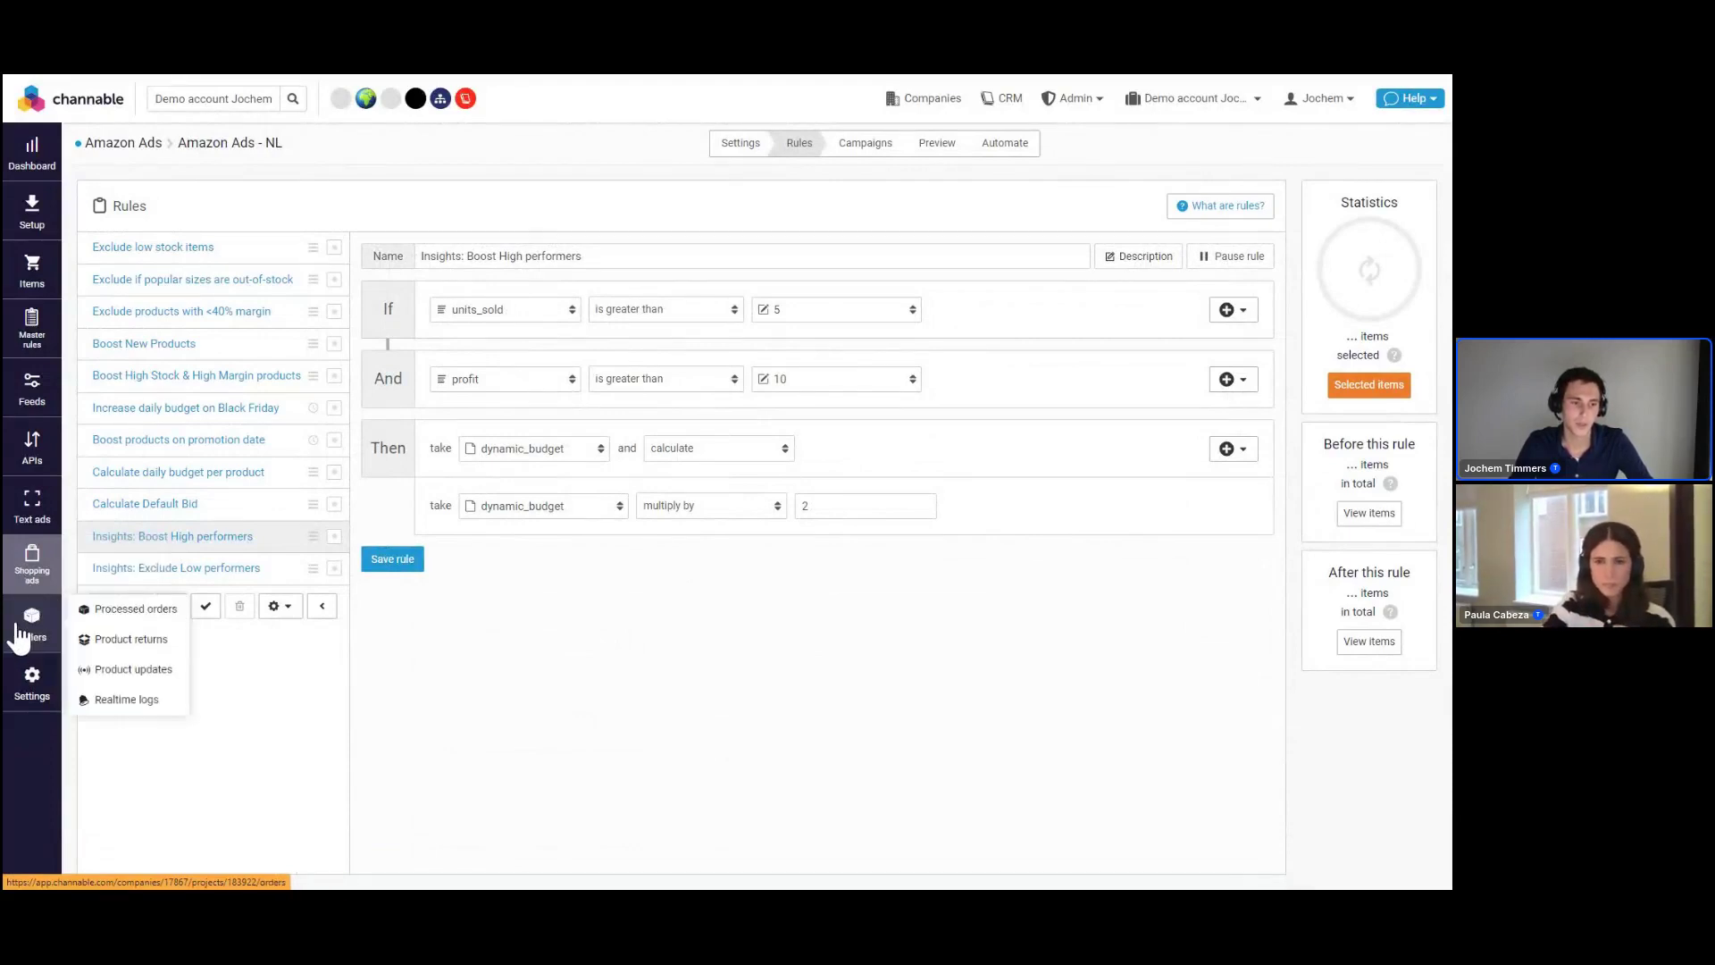
pyautogui.moveTo(38, 585)
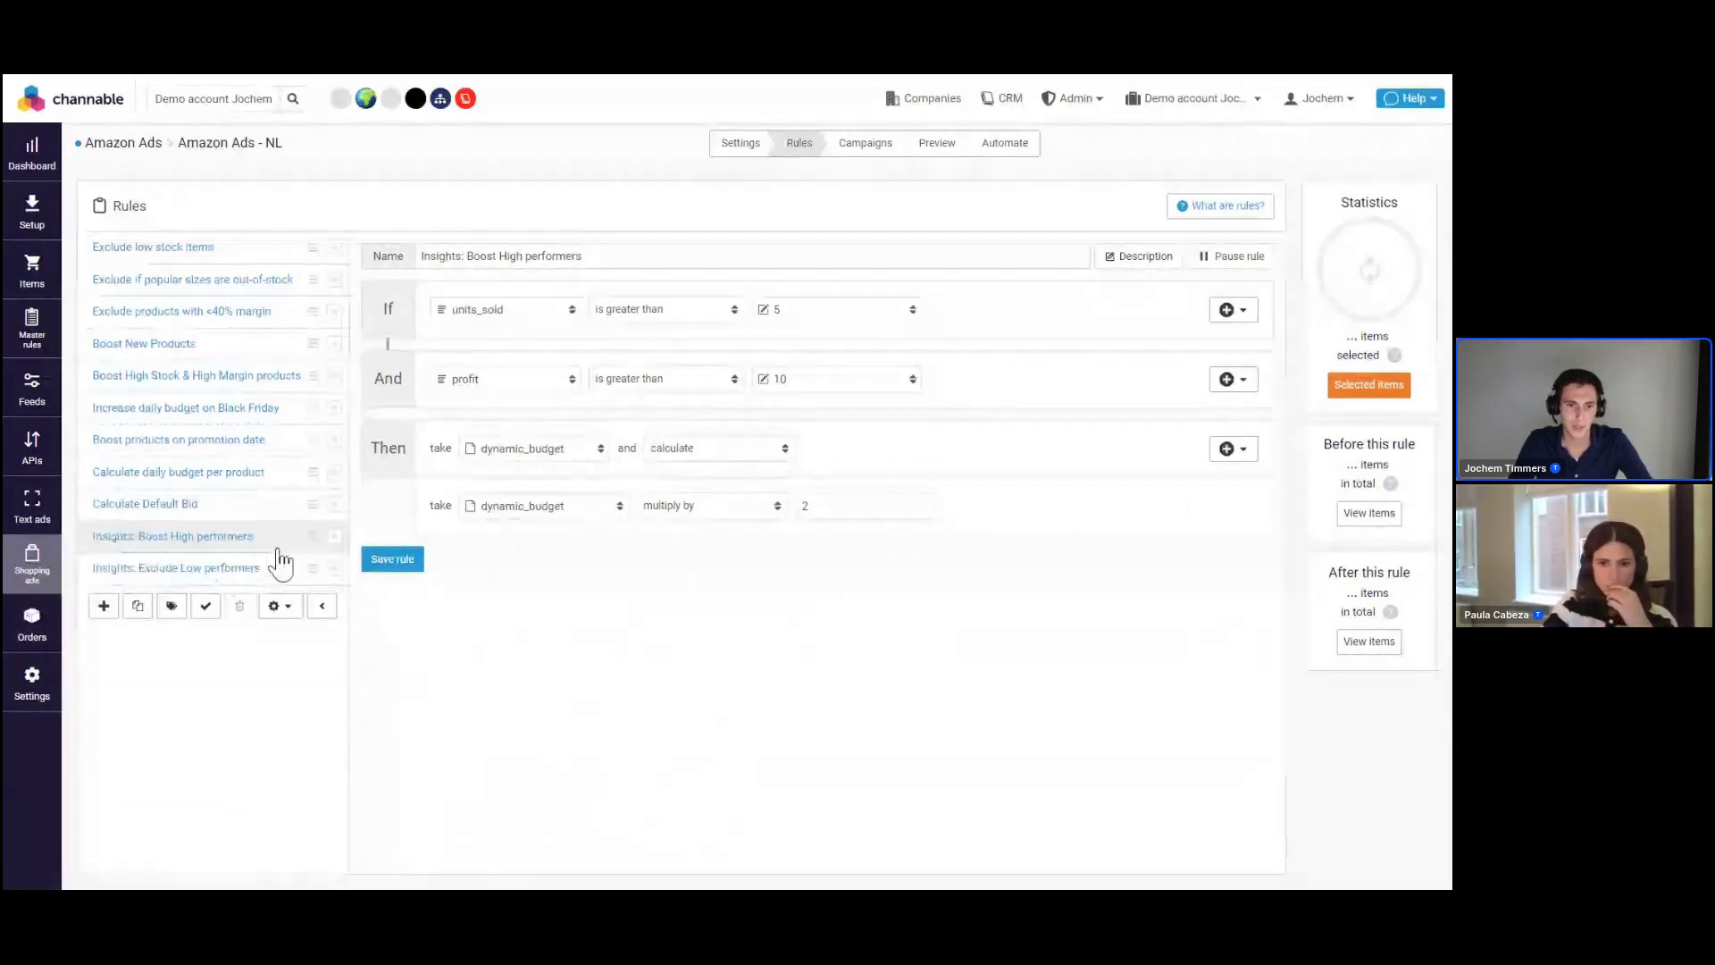
pyautogui.click(507, 313)
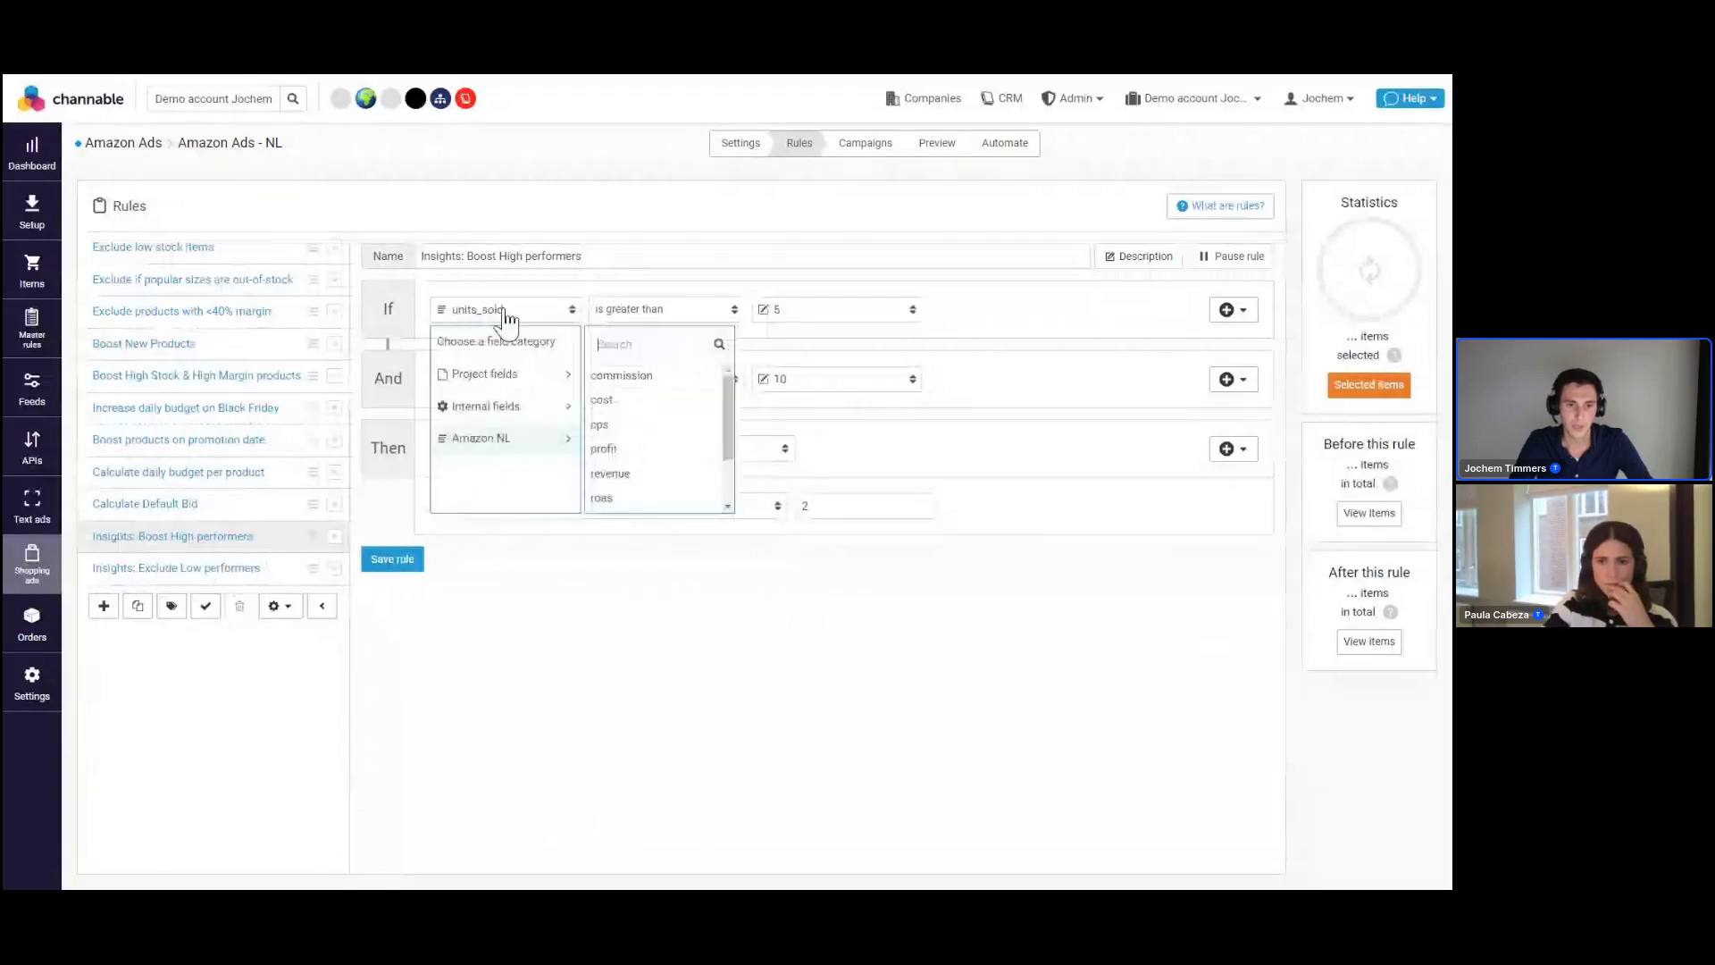
pyautogui.scroll(-1, 661, 406)
pyautogui.scroll(1, 661, 406)
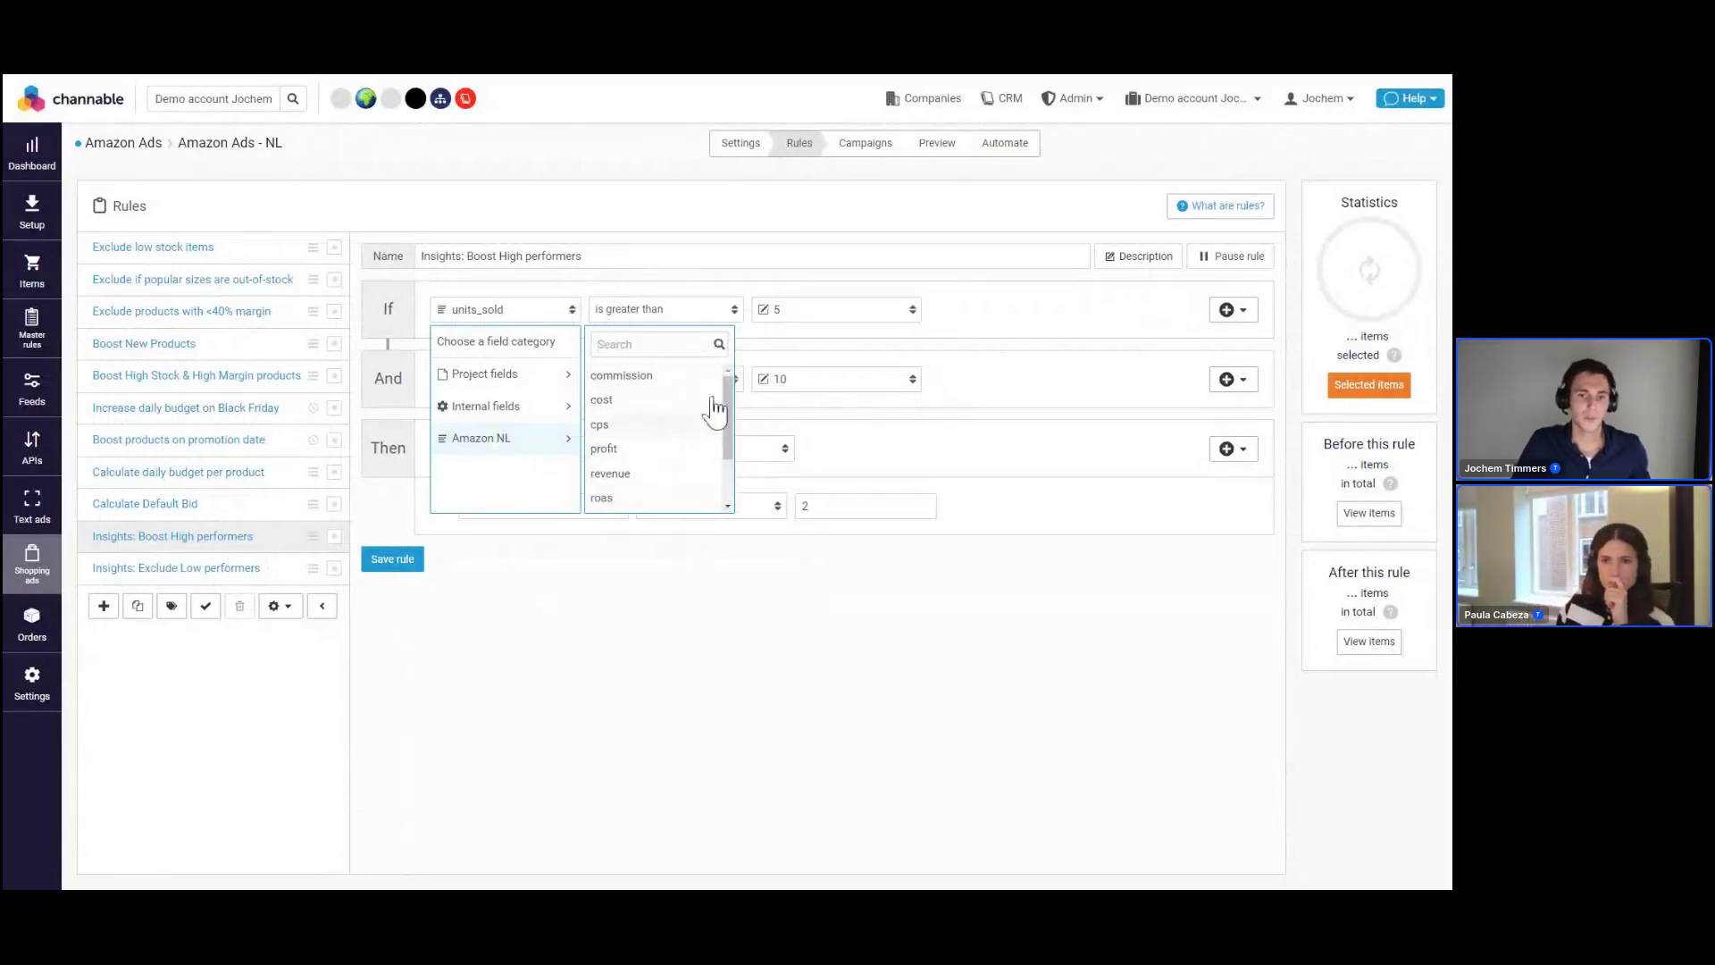
pyautogui.click(929, 342)
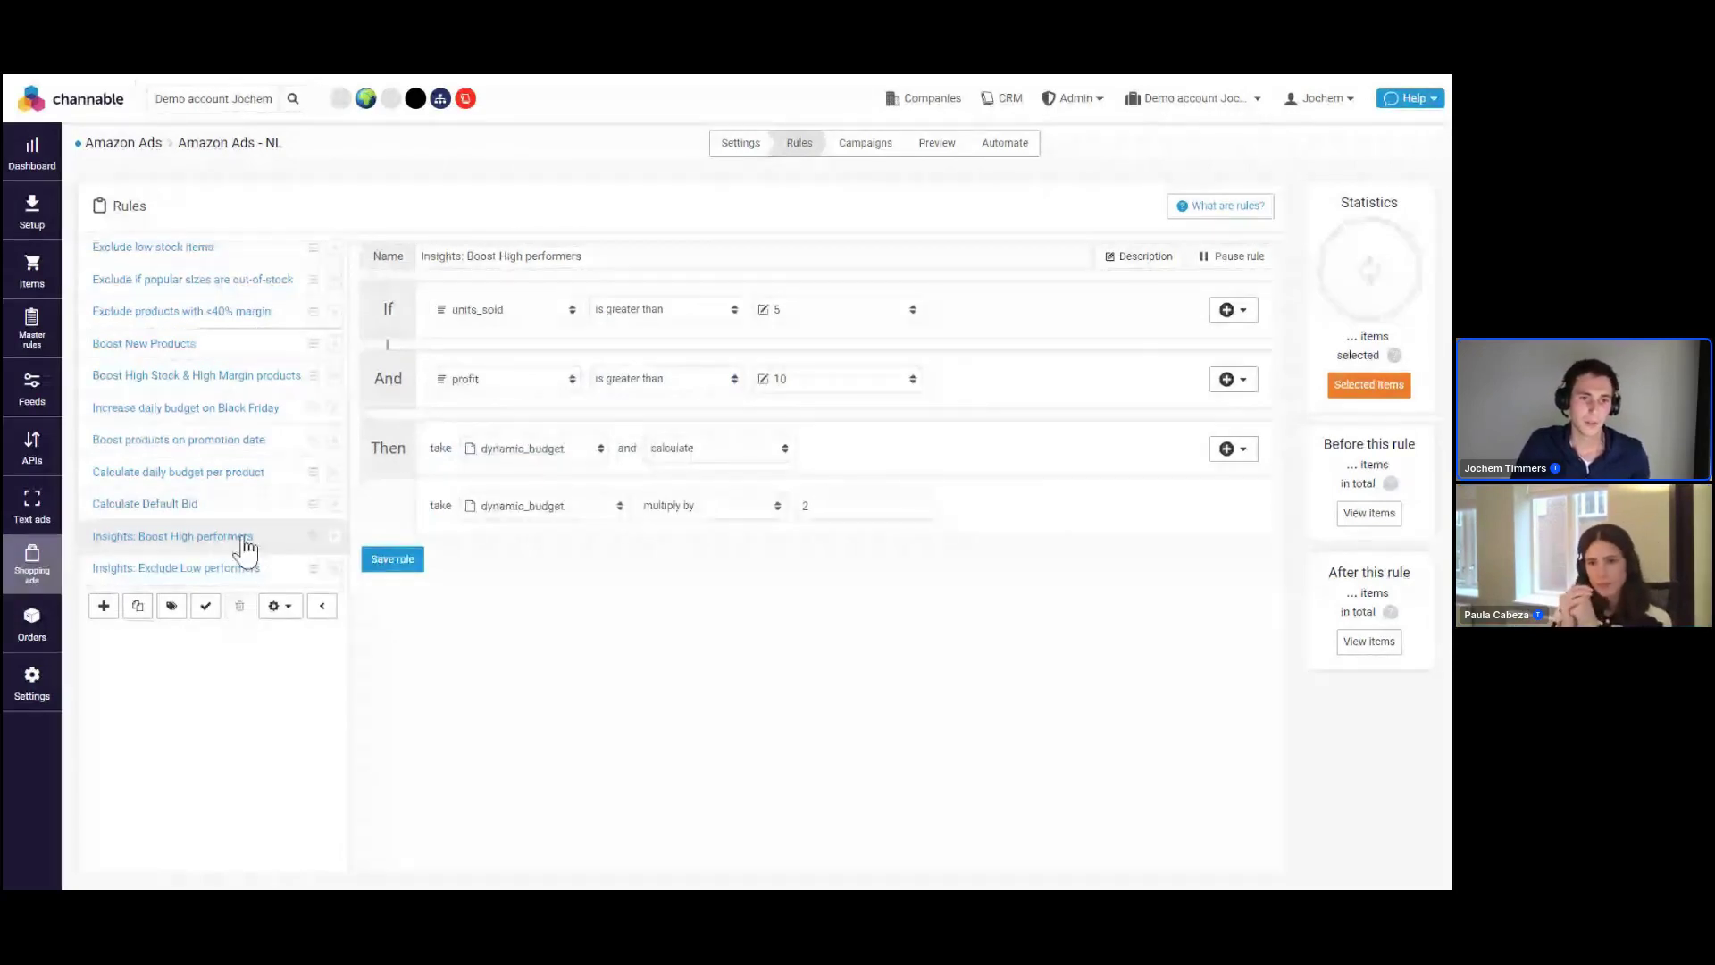
pyautogui.click(242, 568)
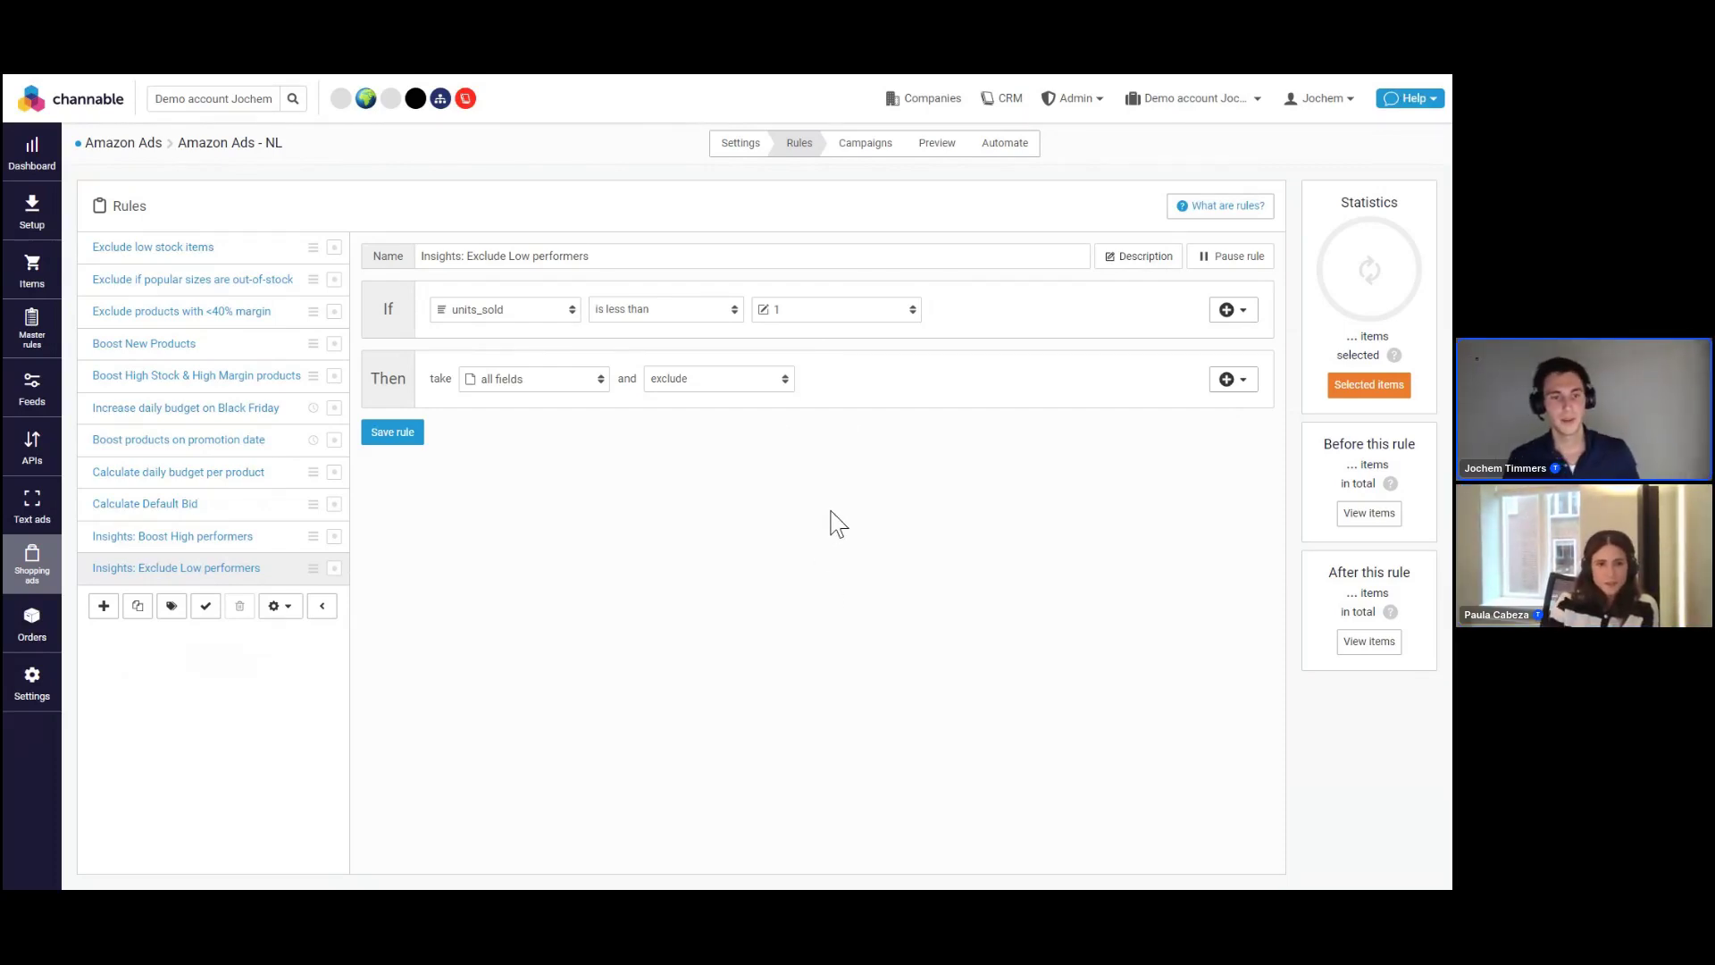
# View the NL channel's campaign generators and the targeting types offered for a new one, returning to the list without saving
pyautogui.click(873, 150)
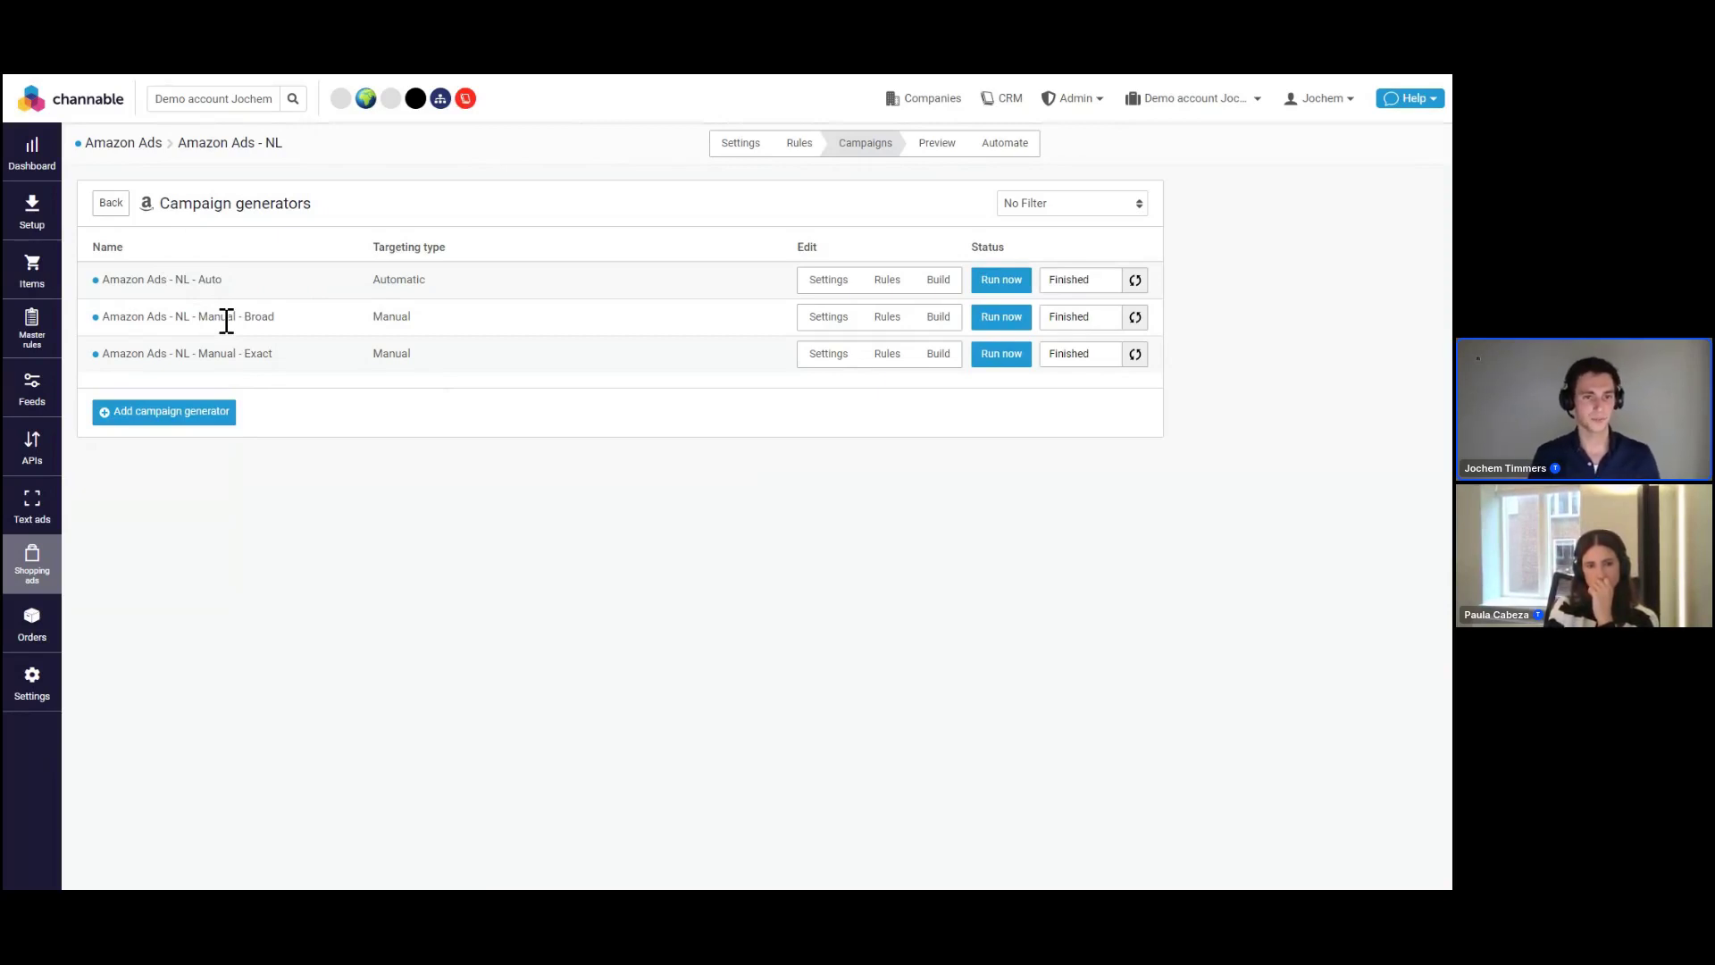
pyautogui.moveTo(220, 318); pyautogui.dragTo(244, 318)
pyautogui.click(438, 364)
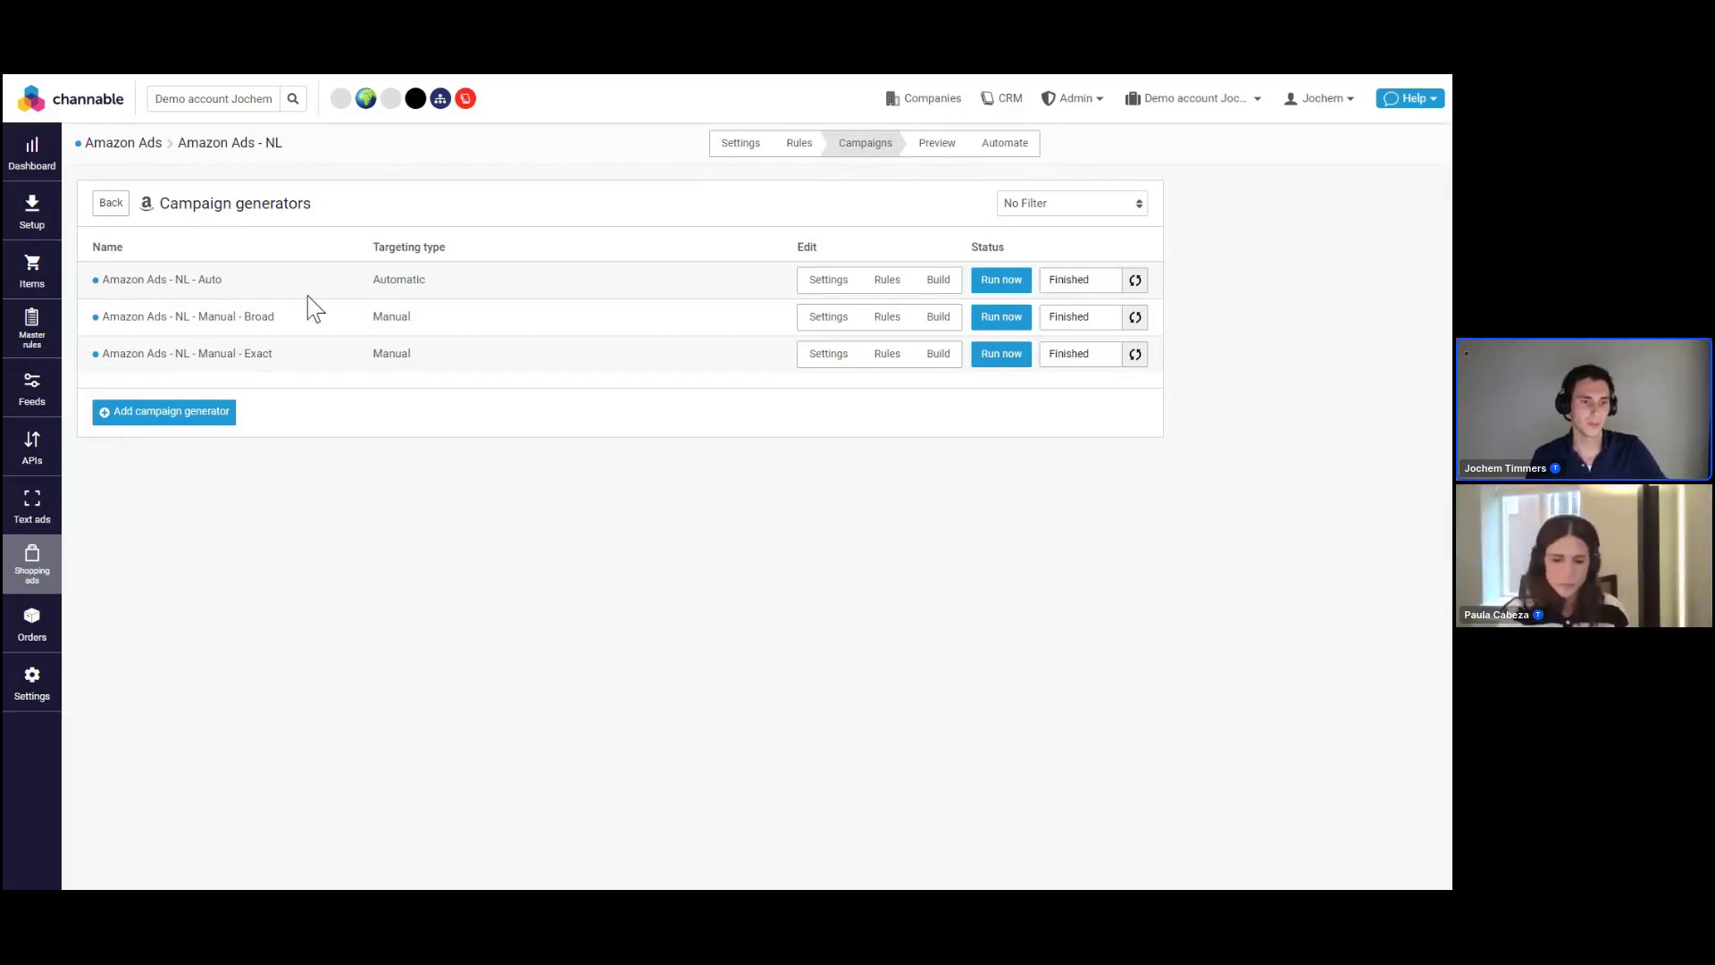
pyautogui.click(163, 417)
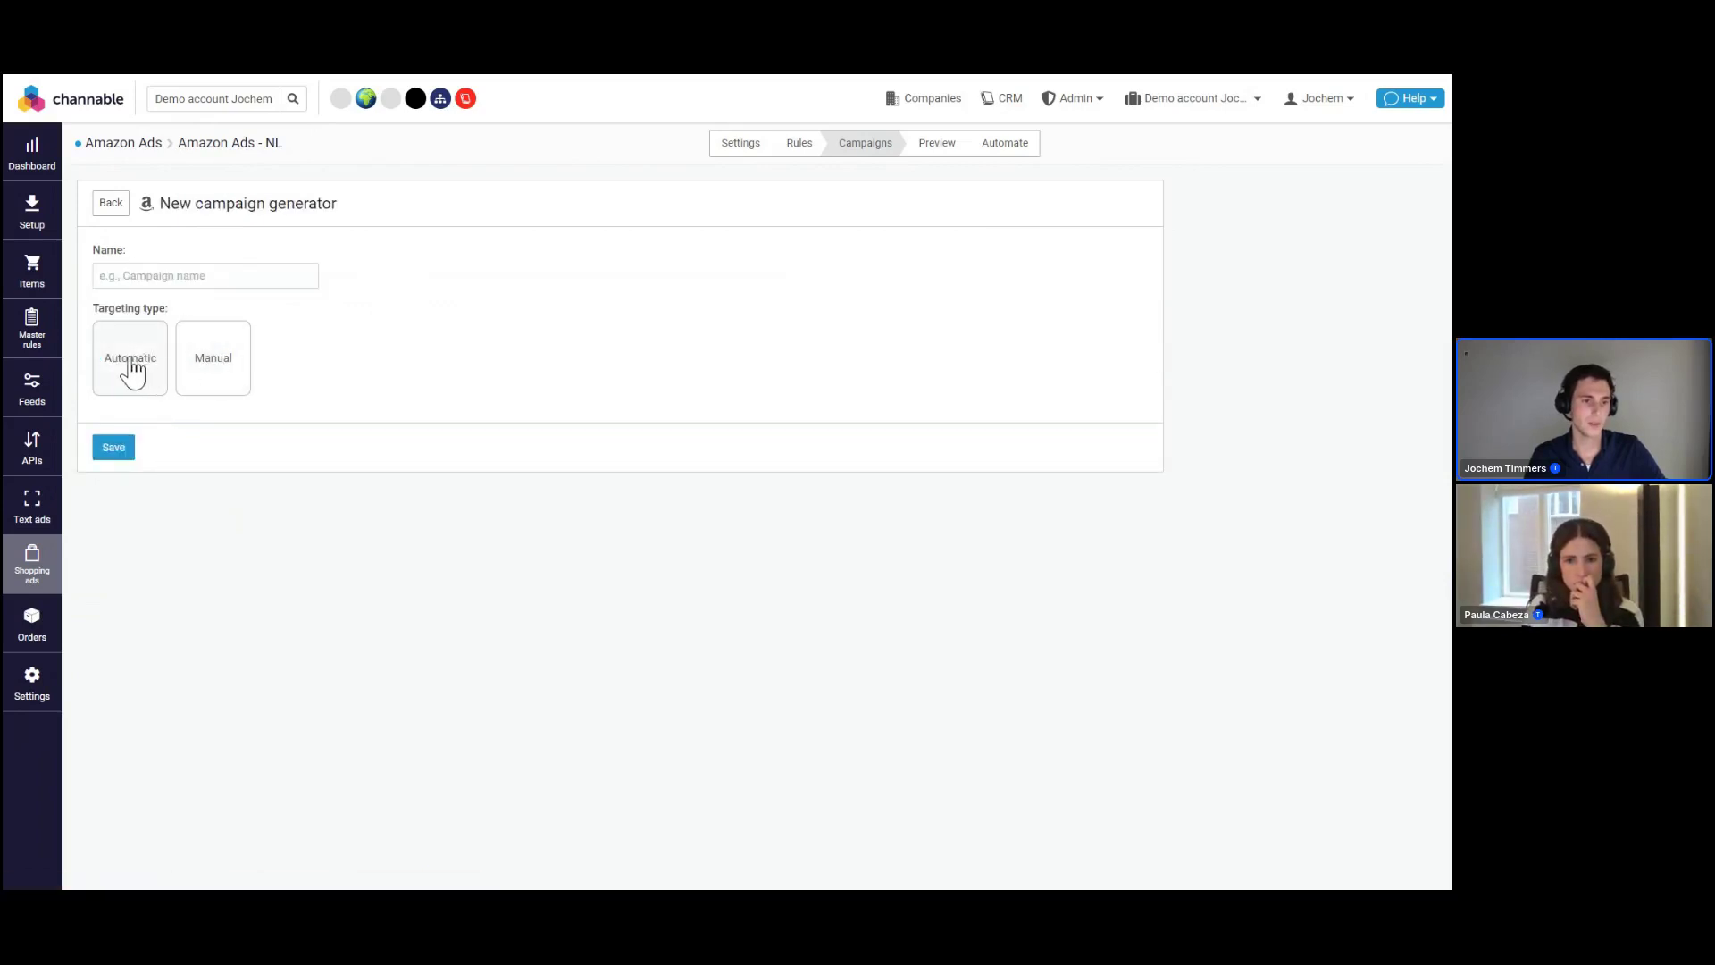
pyautogui.click(108, 215)
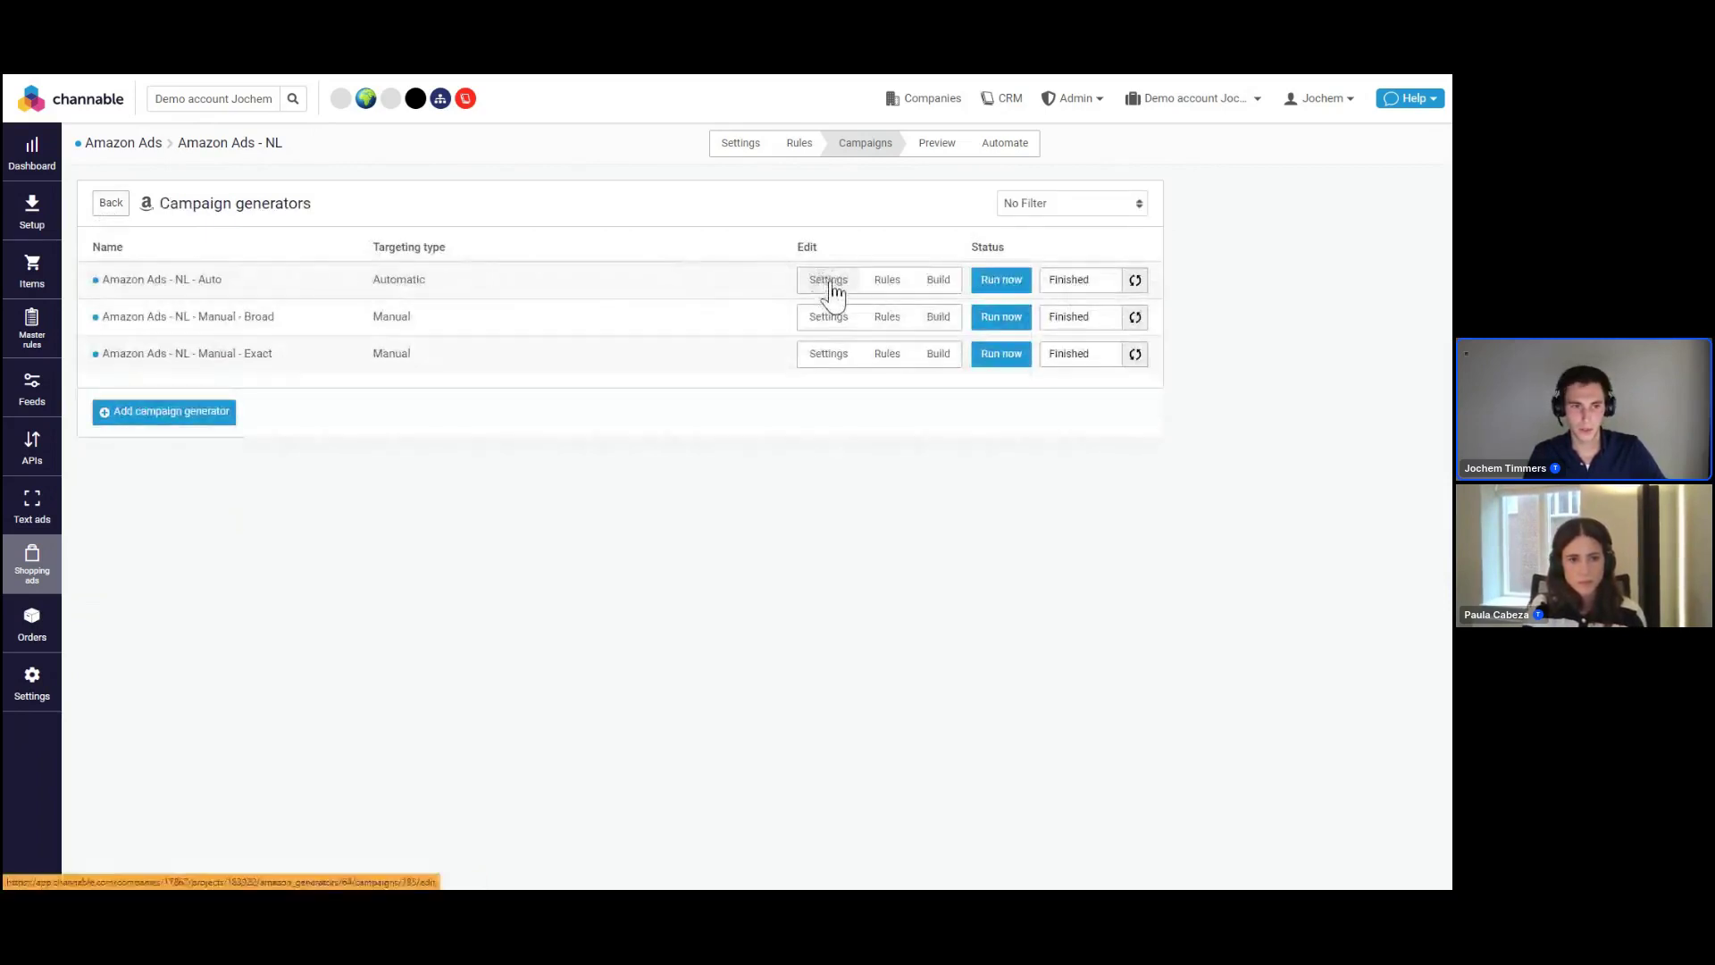
# Review the Amazon Ads - NL - Auto generator's settings and its budget rules for all products, new products and bestsellers
pyautogui.click(829, 282)
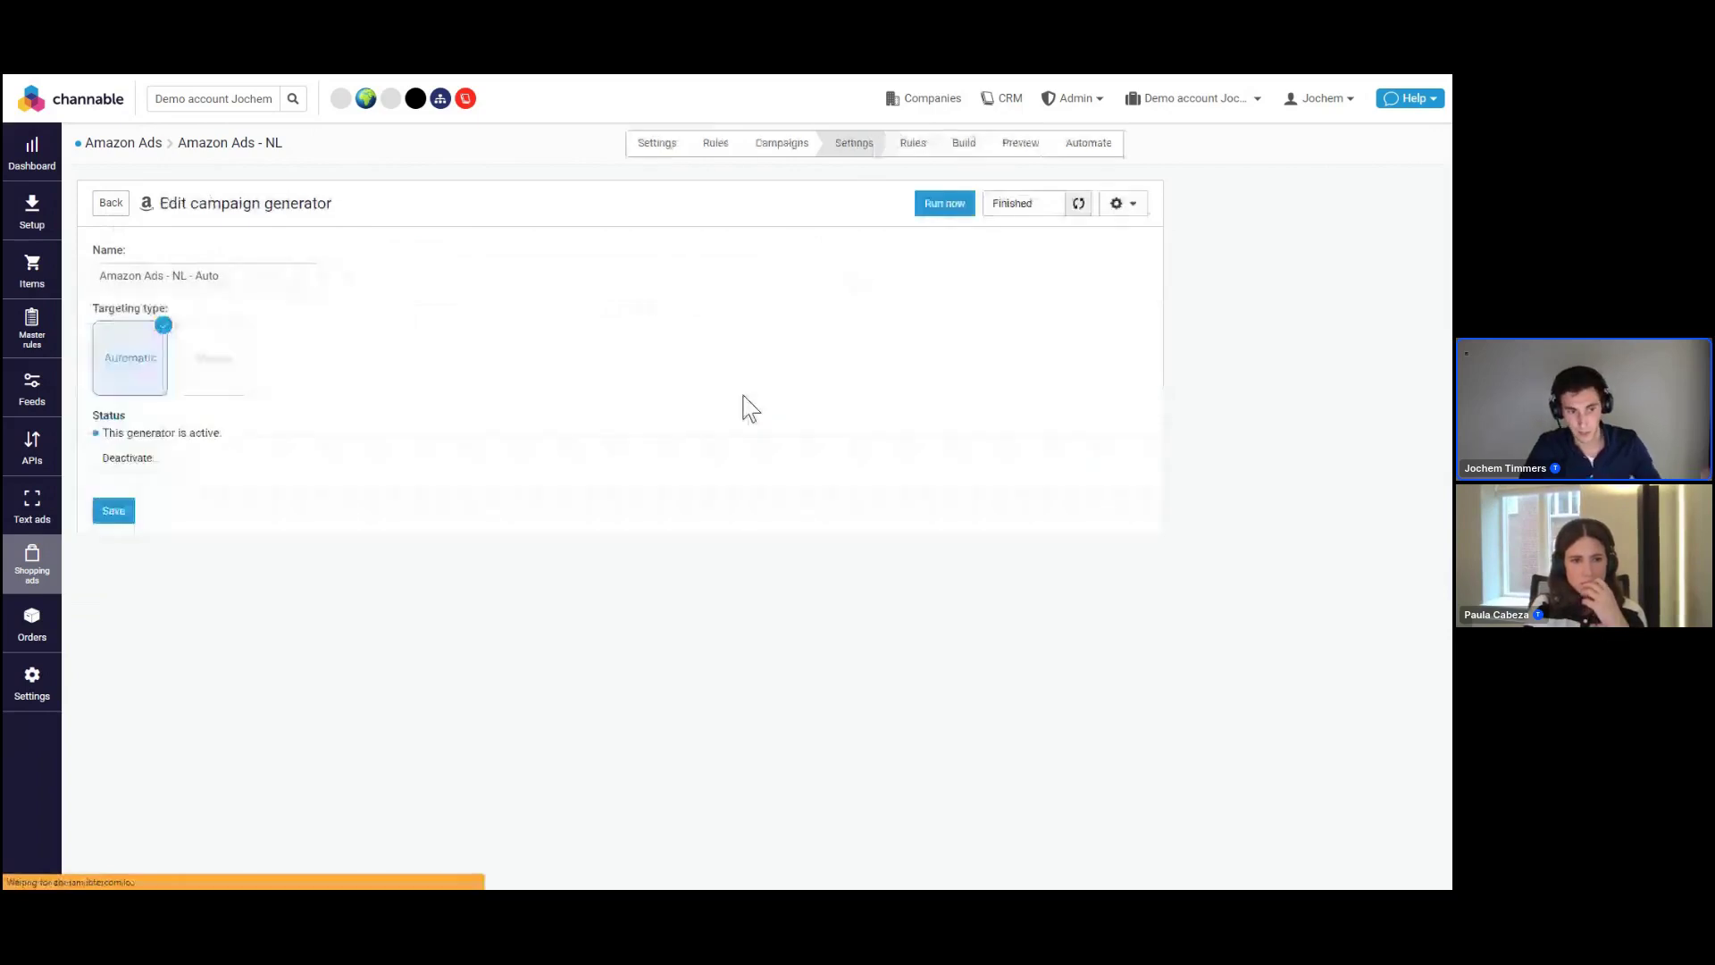
pyautogui.click(913, 161)
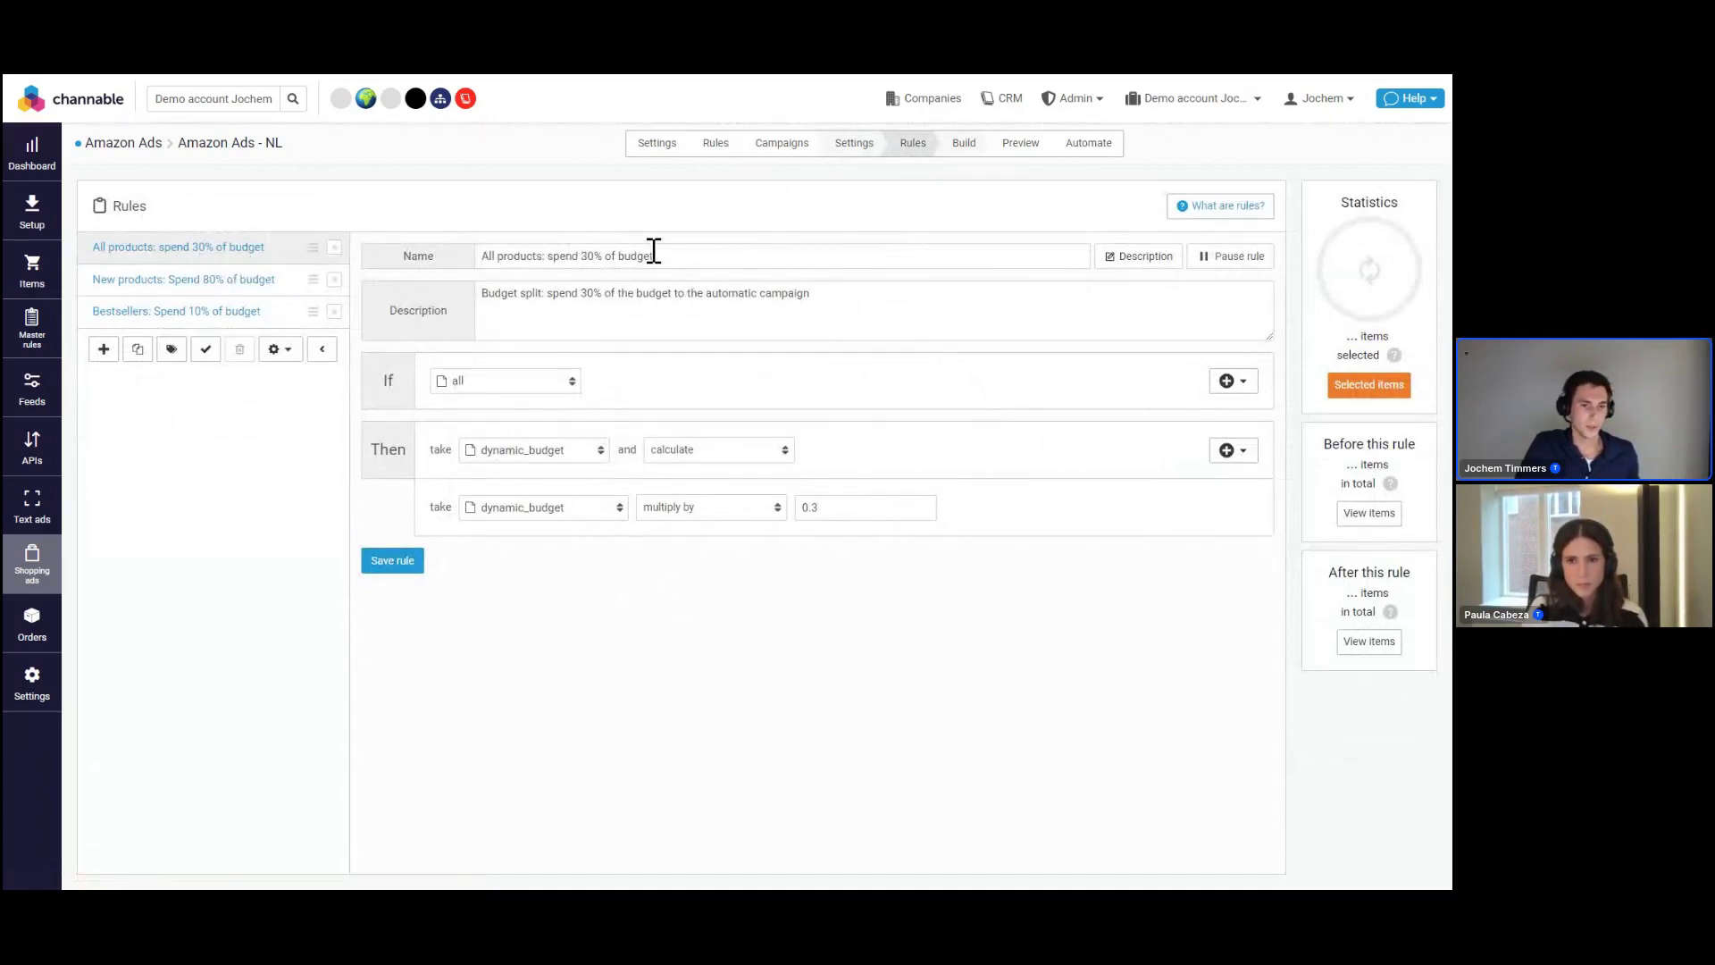
pyautogui.click(220, 284)
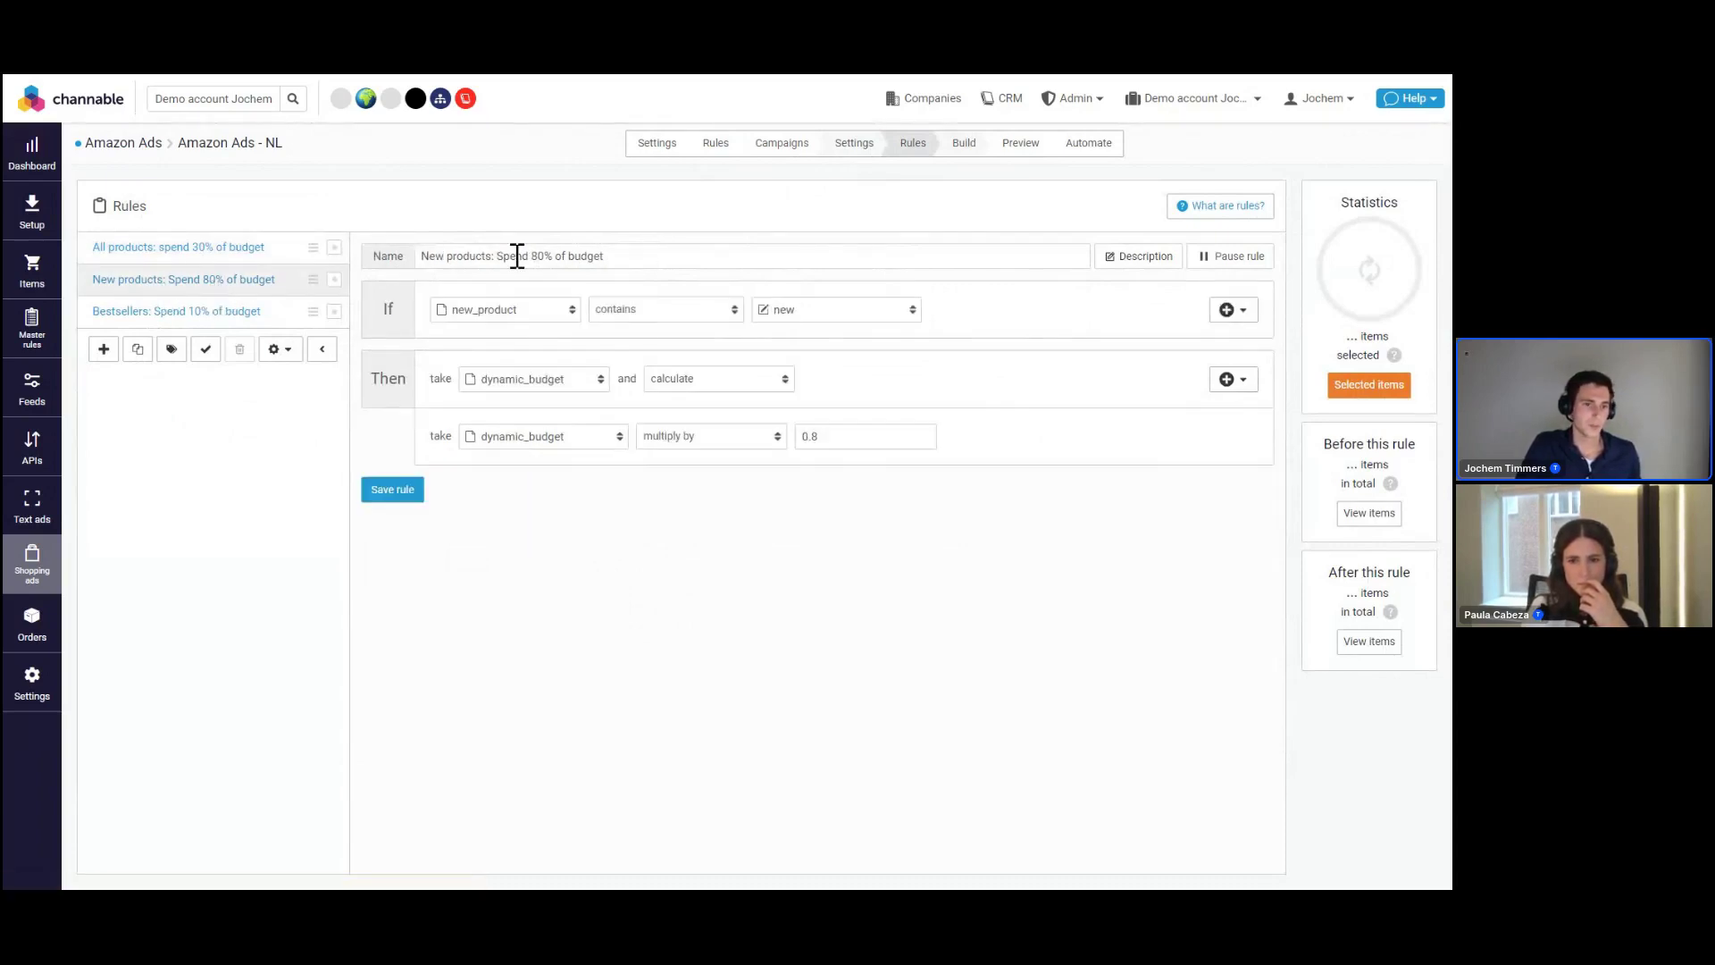
pyautogui.moveTo(514, 259); pyautogui.dragTo(670, 262)
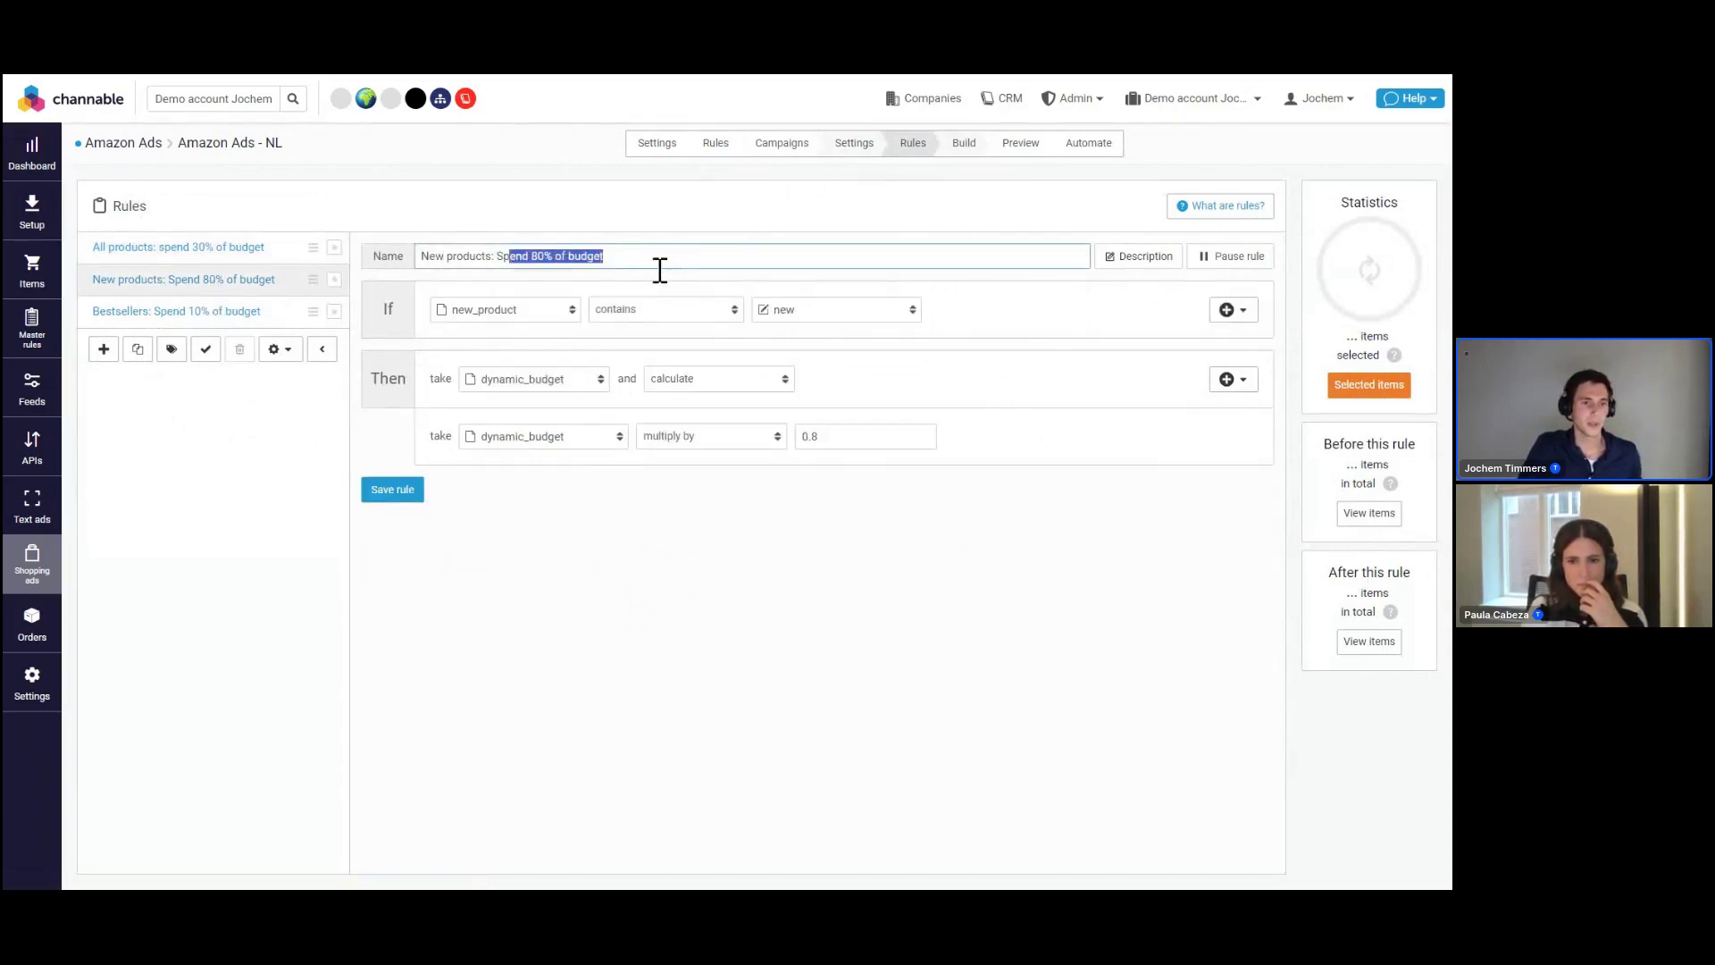
pyautogui.click(152, 315)
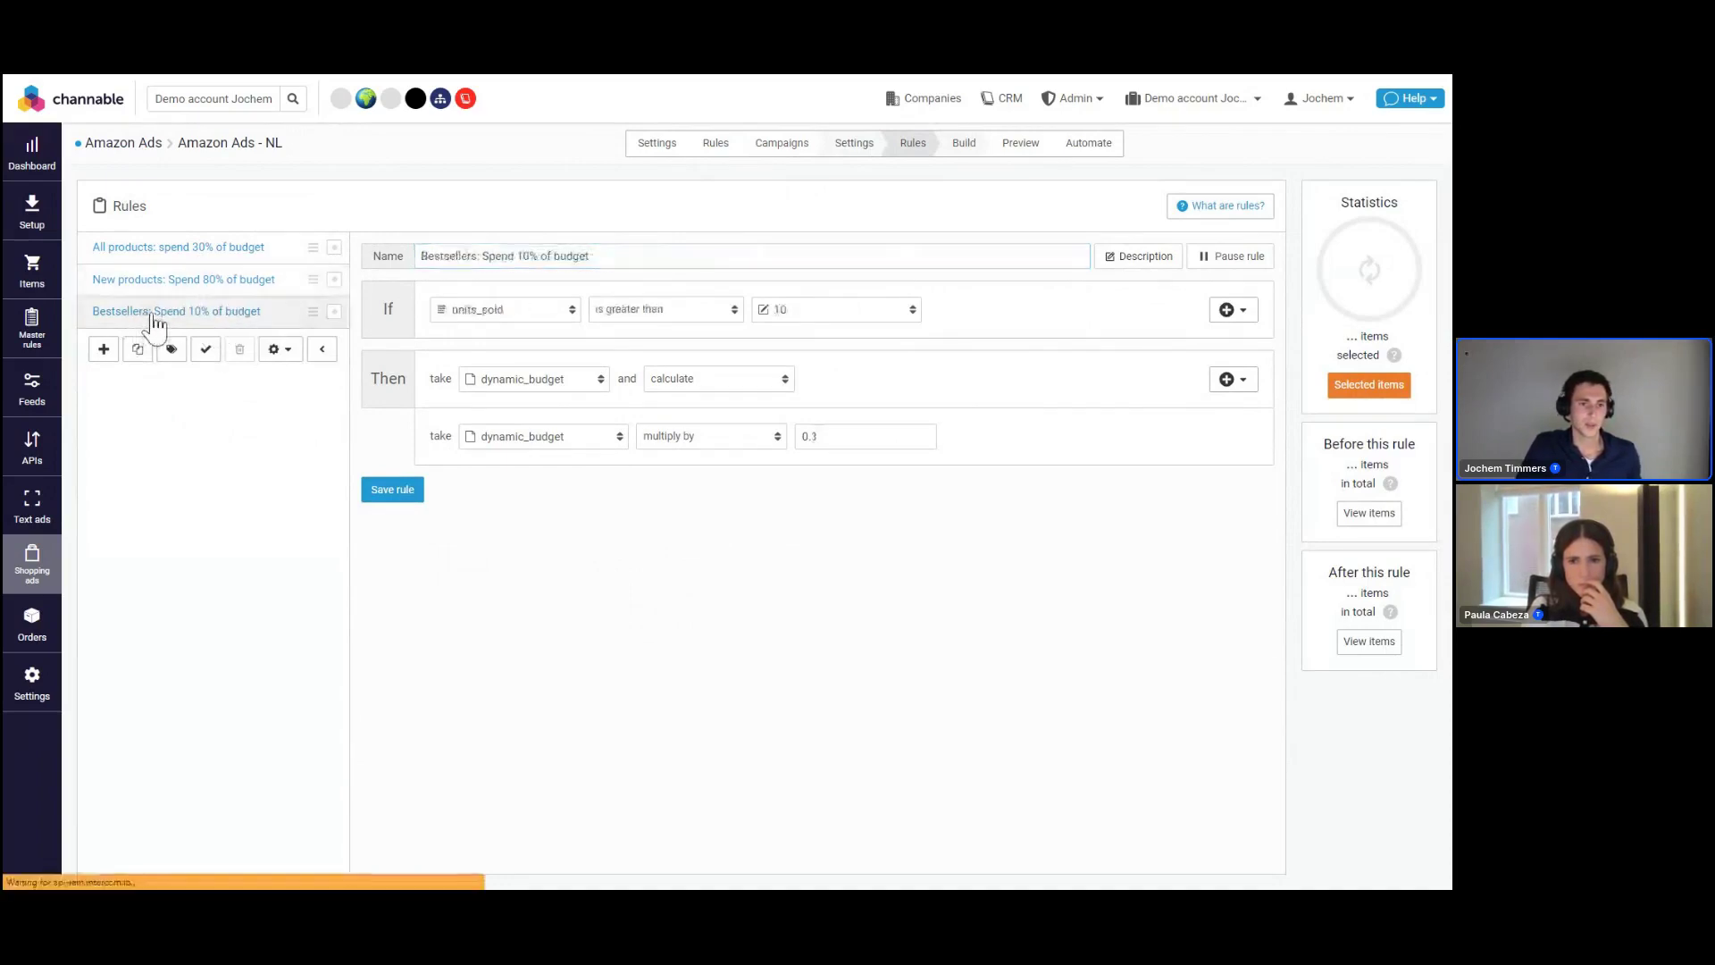
pyautogui.moveTo(479, 256); pyautogui.dragTo(625, 259)
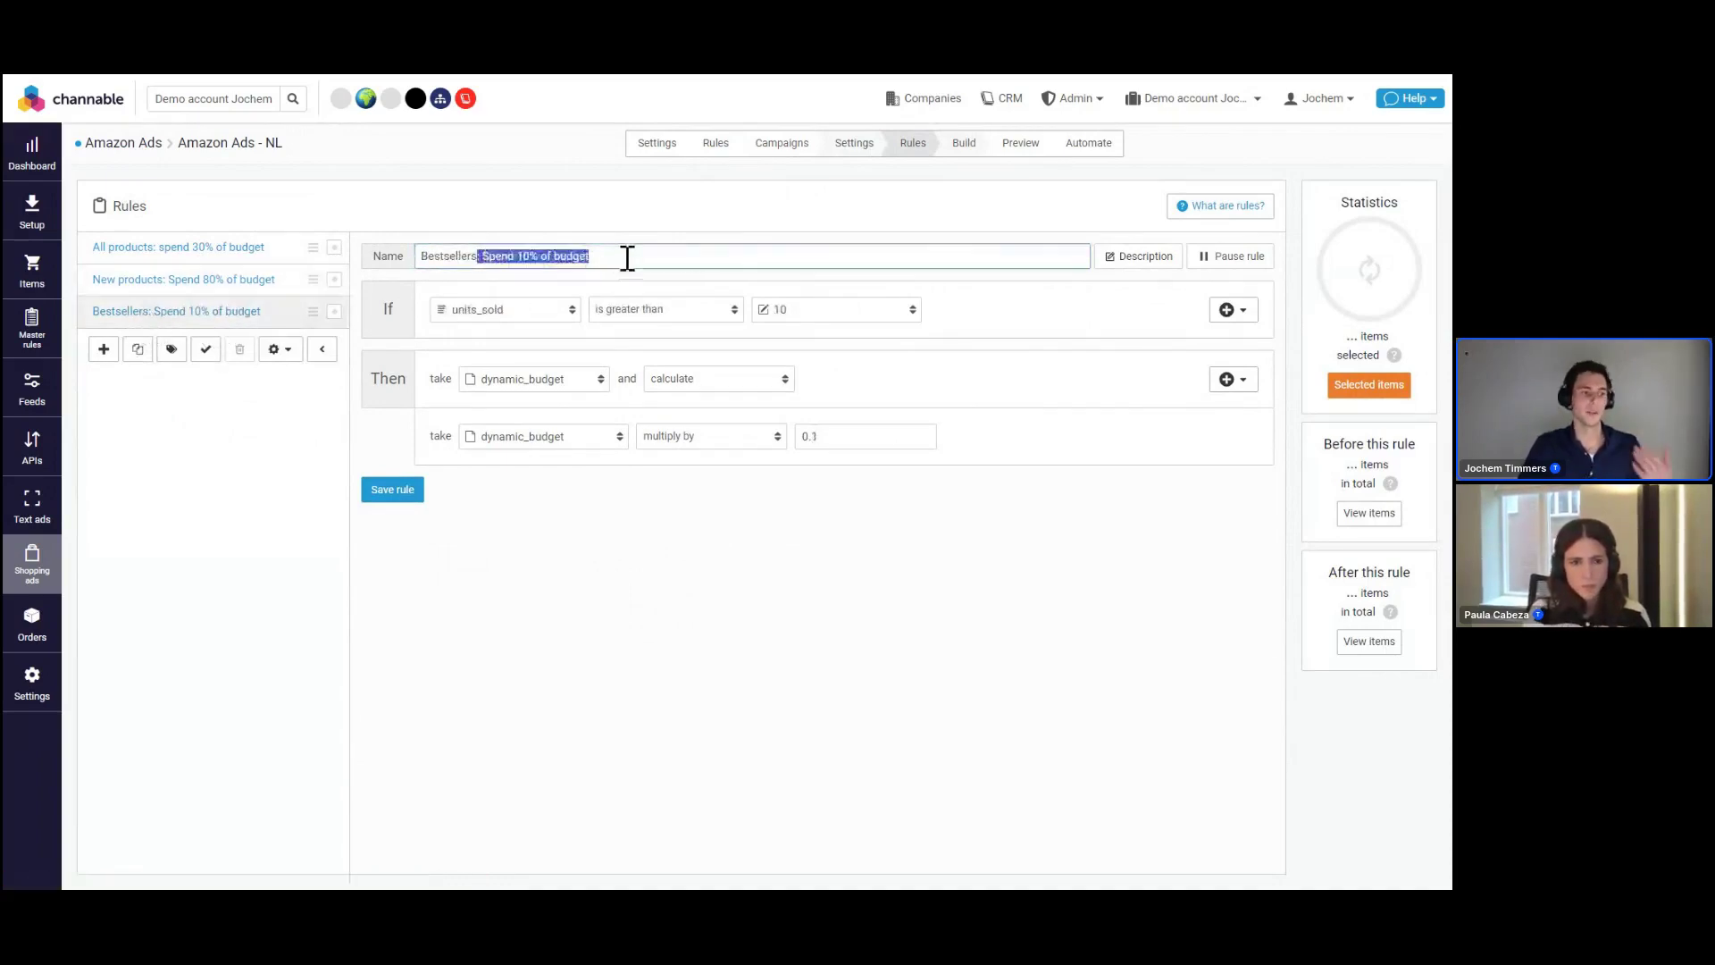
pyautogui.click(695, 522)
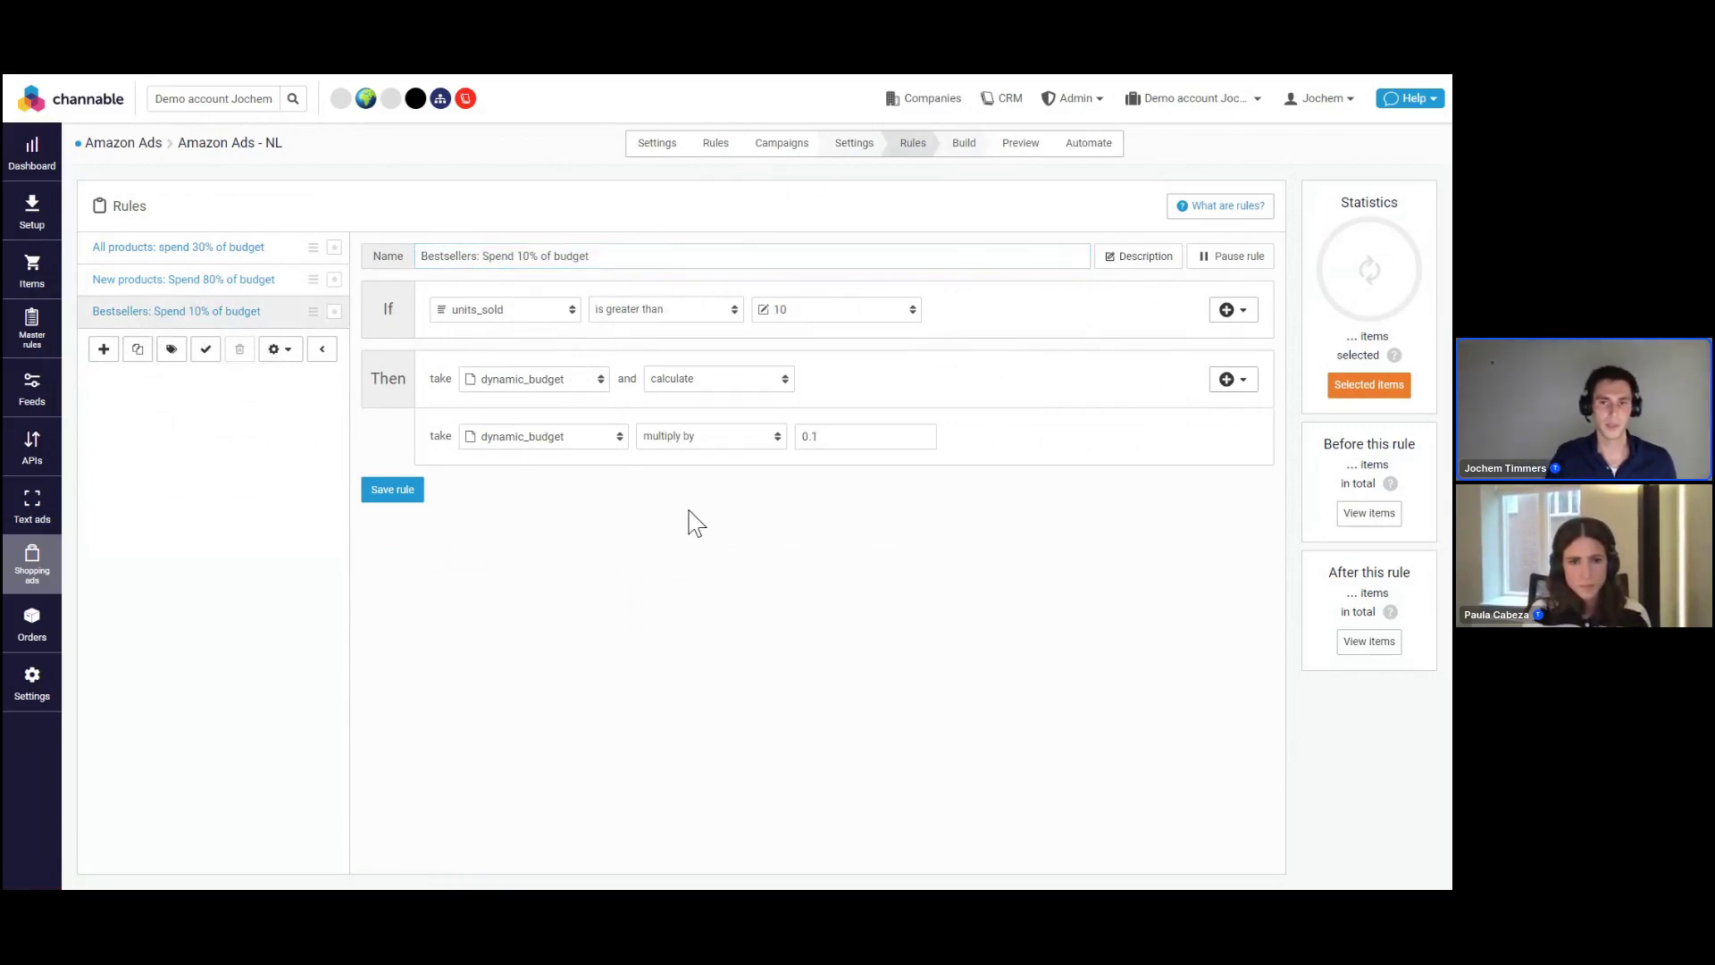
# Inspect the Auto generator's campaign build settings and its dynamic negative keywords with their match types
pyautogui.click(966, 150)
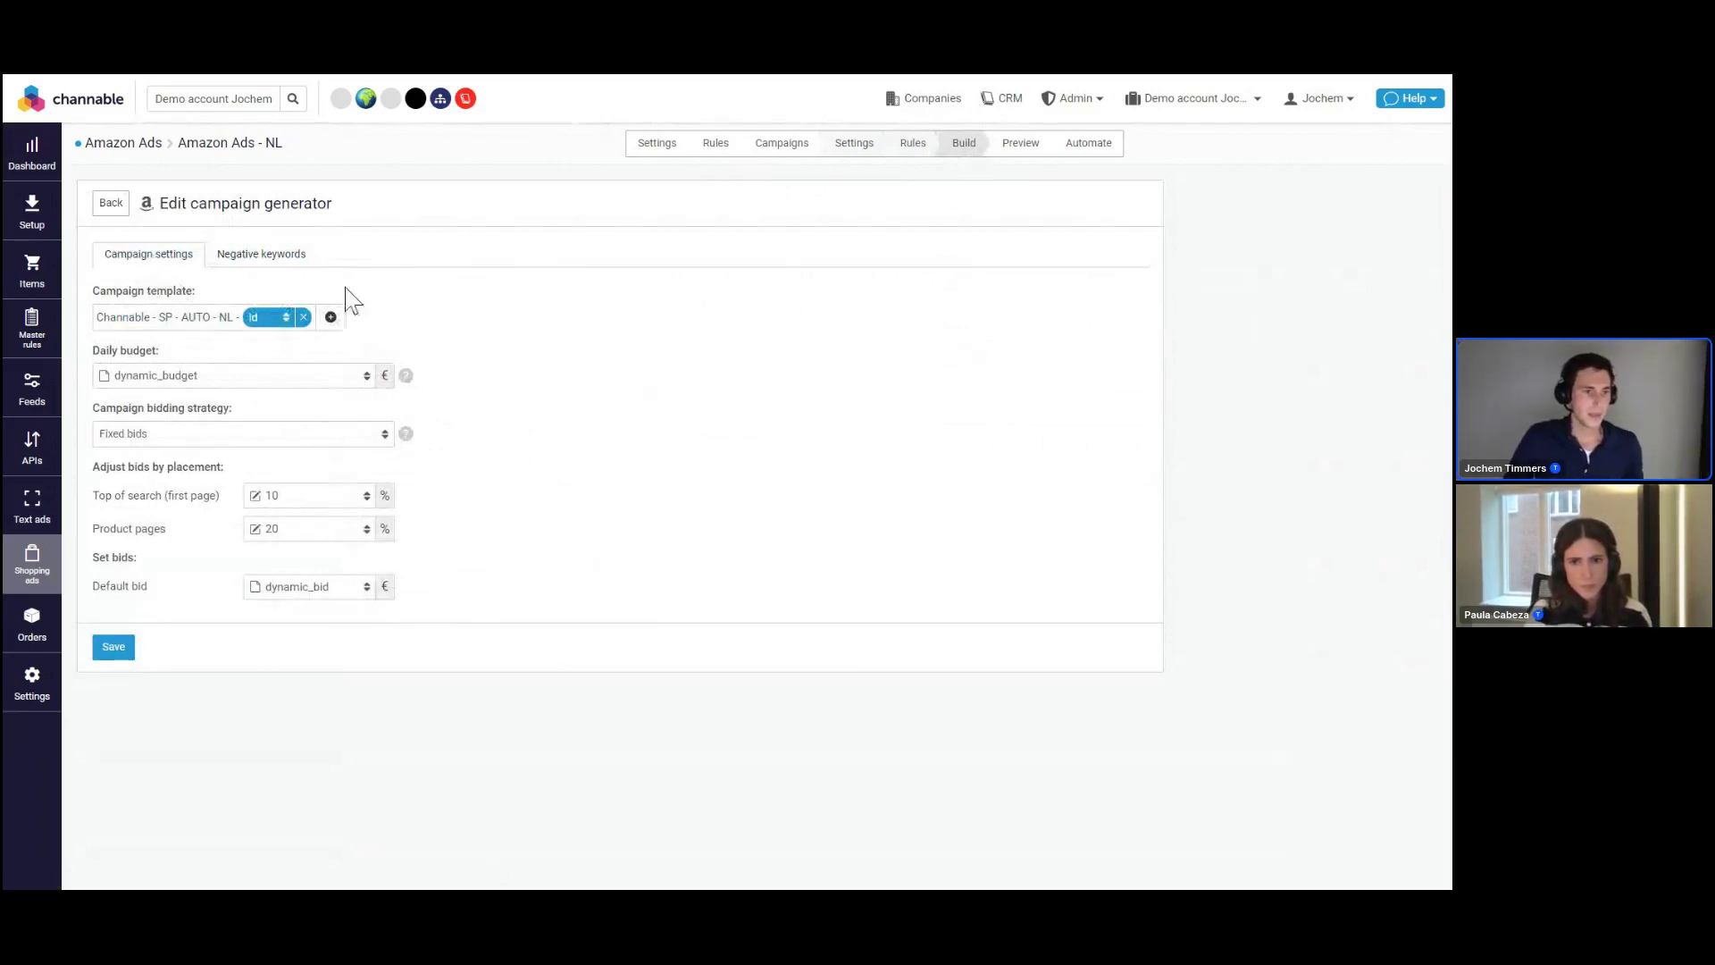
pyautogui.click(251, 253)
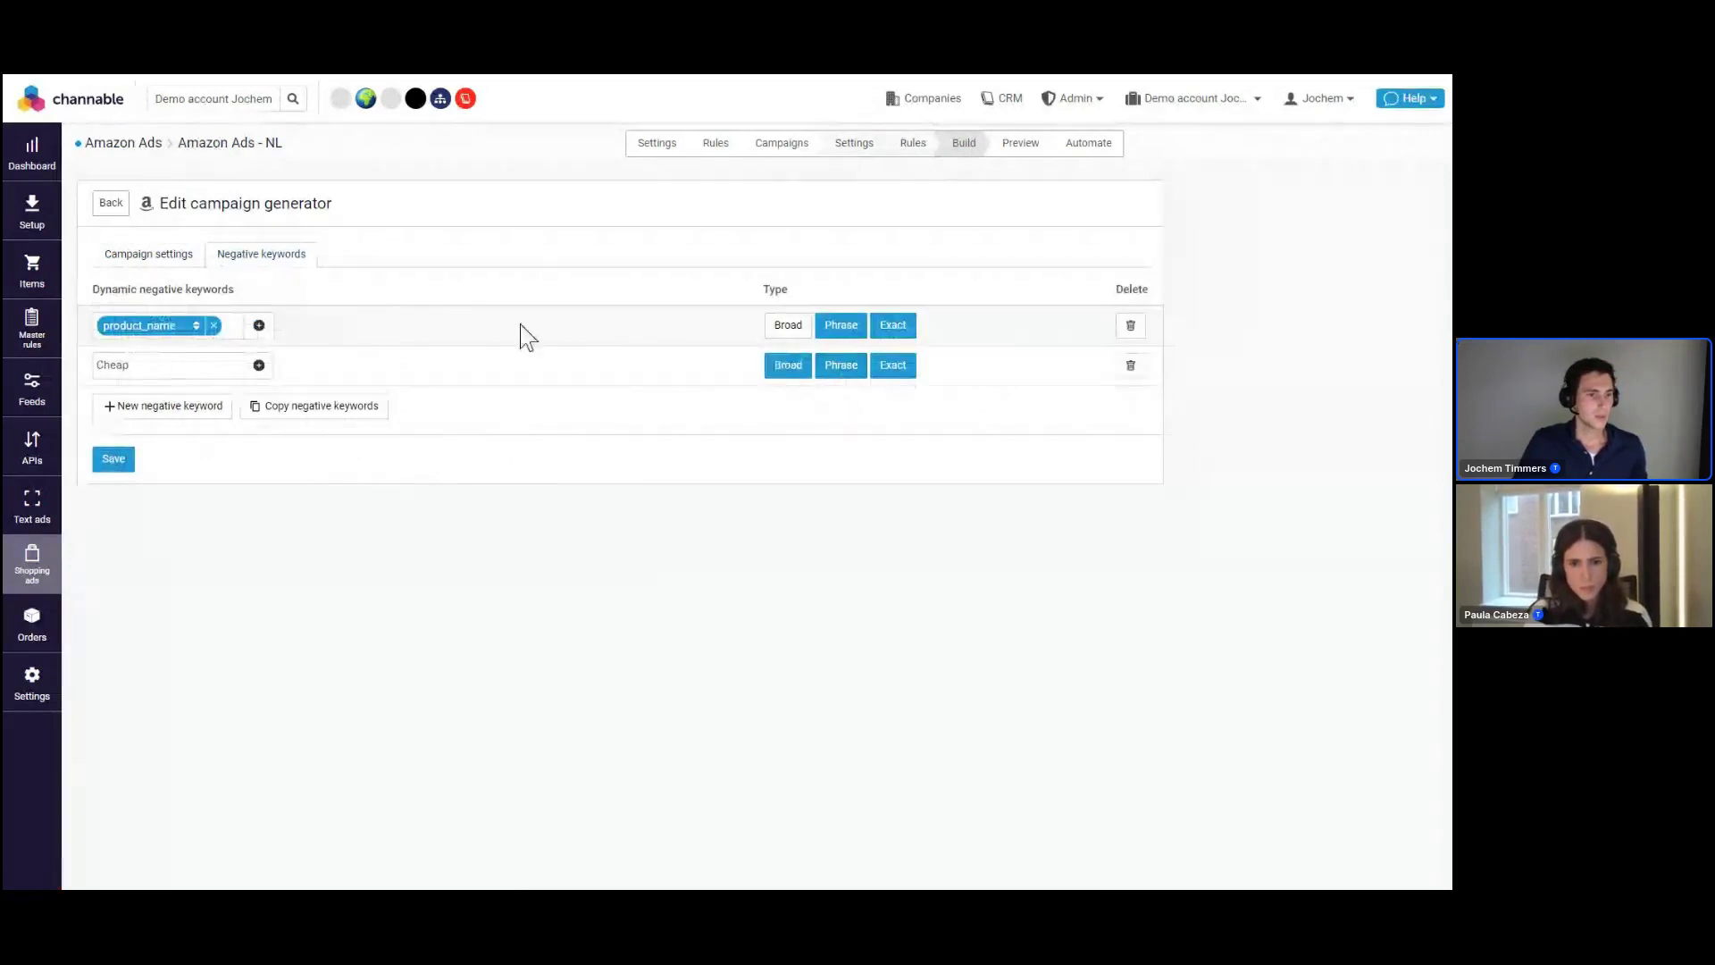
pyautogui.click(132, 259)
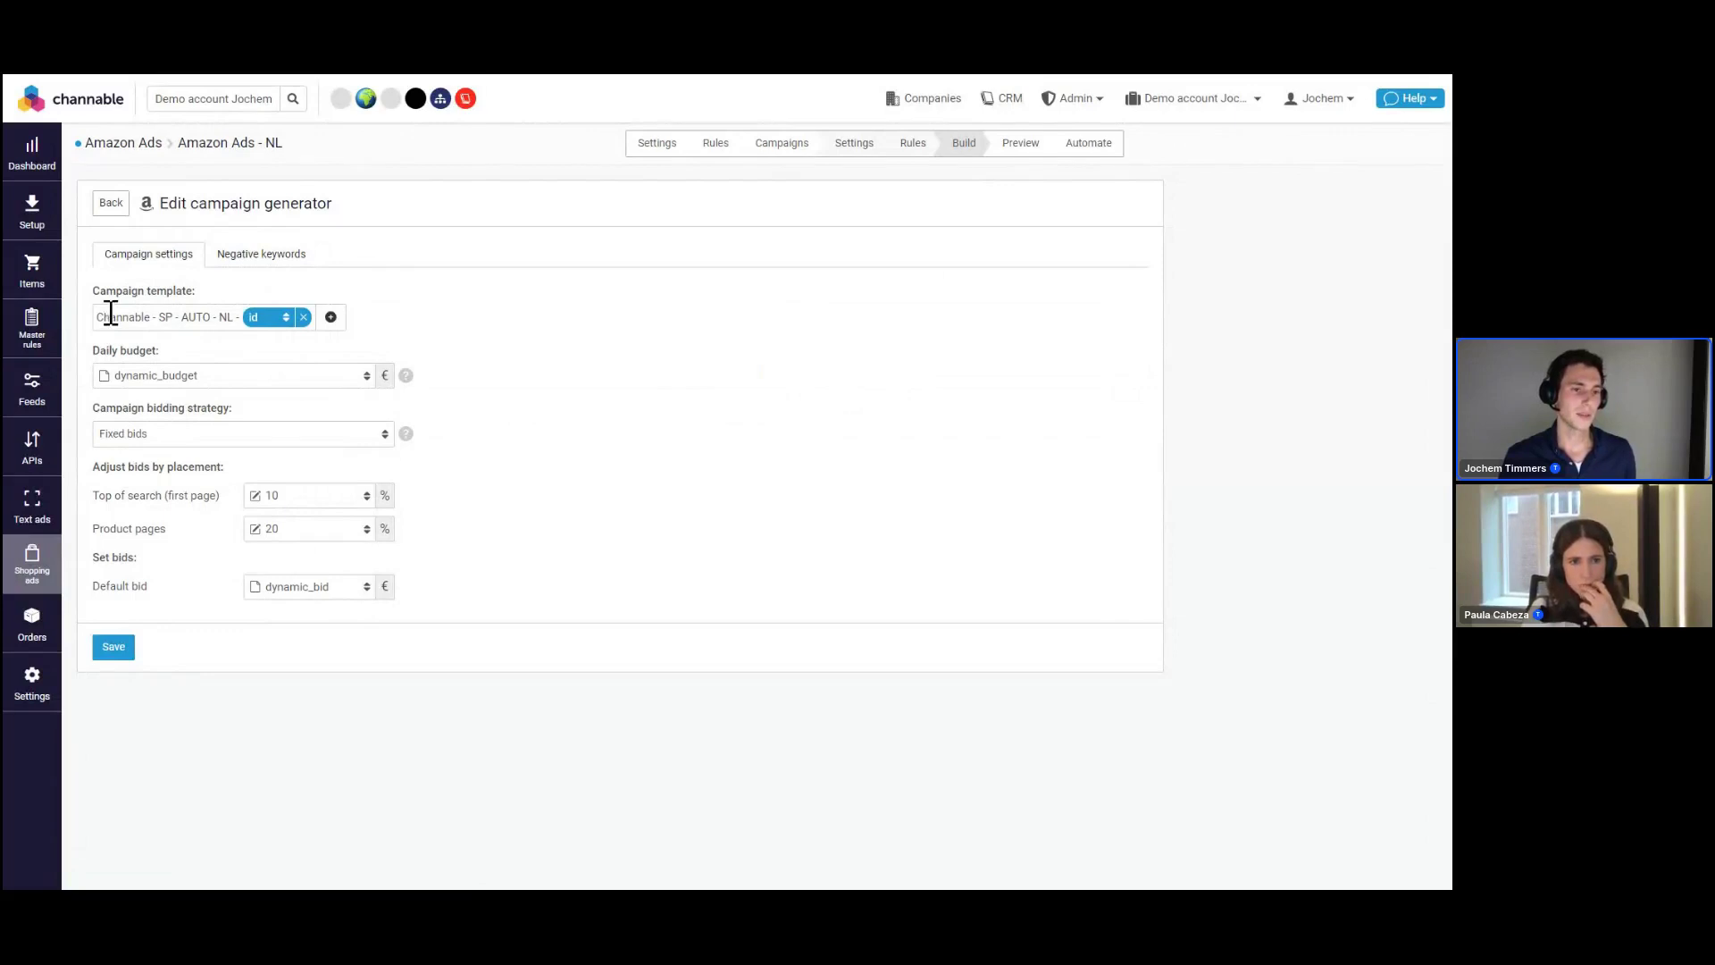
# Try replacing "SP - AUTO" in the Auto generator's campaign template with "zzxc", and clear the replacement text
pyautogui.doubleClick(109, 317)
pyautogui.click(204, 315)
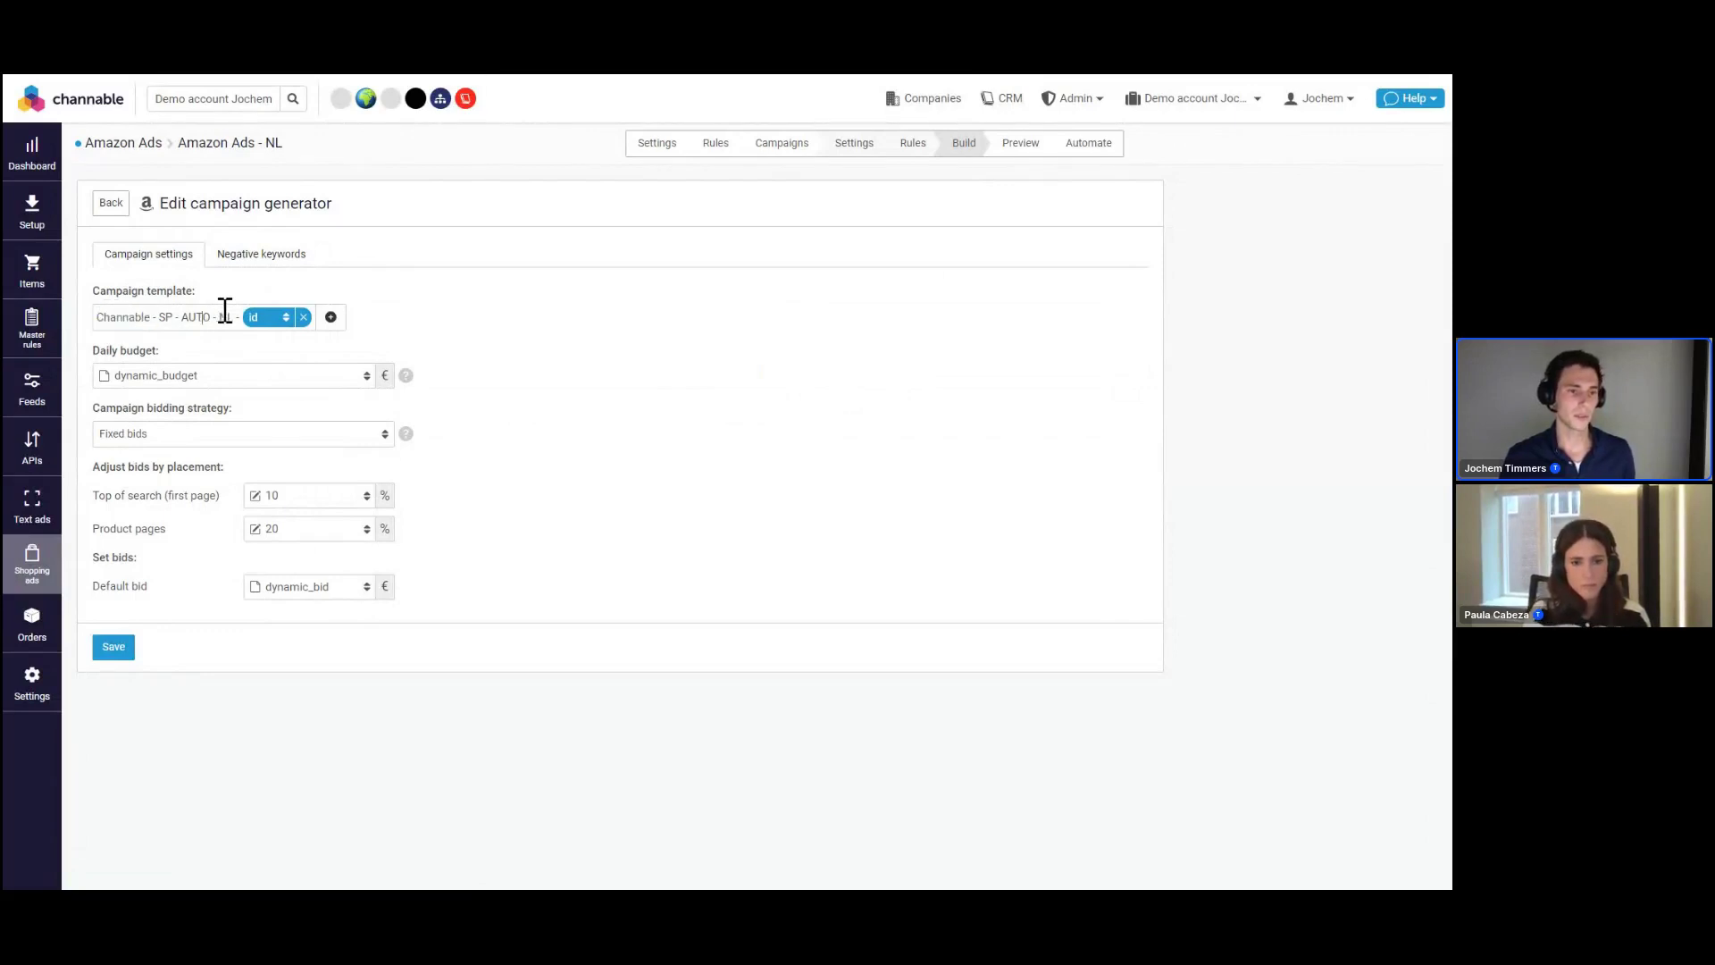
pyautogui.moveTo(210, 317); pyautogui.dragTo(152, 319)
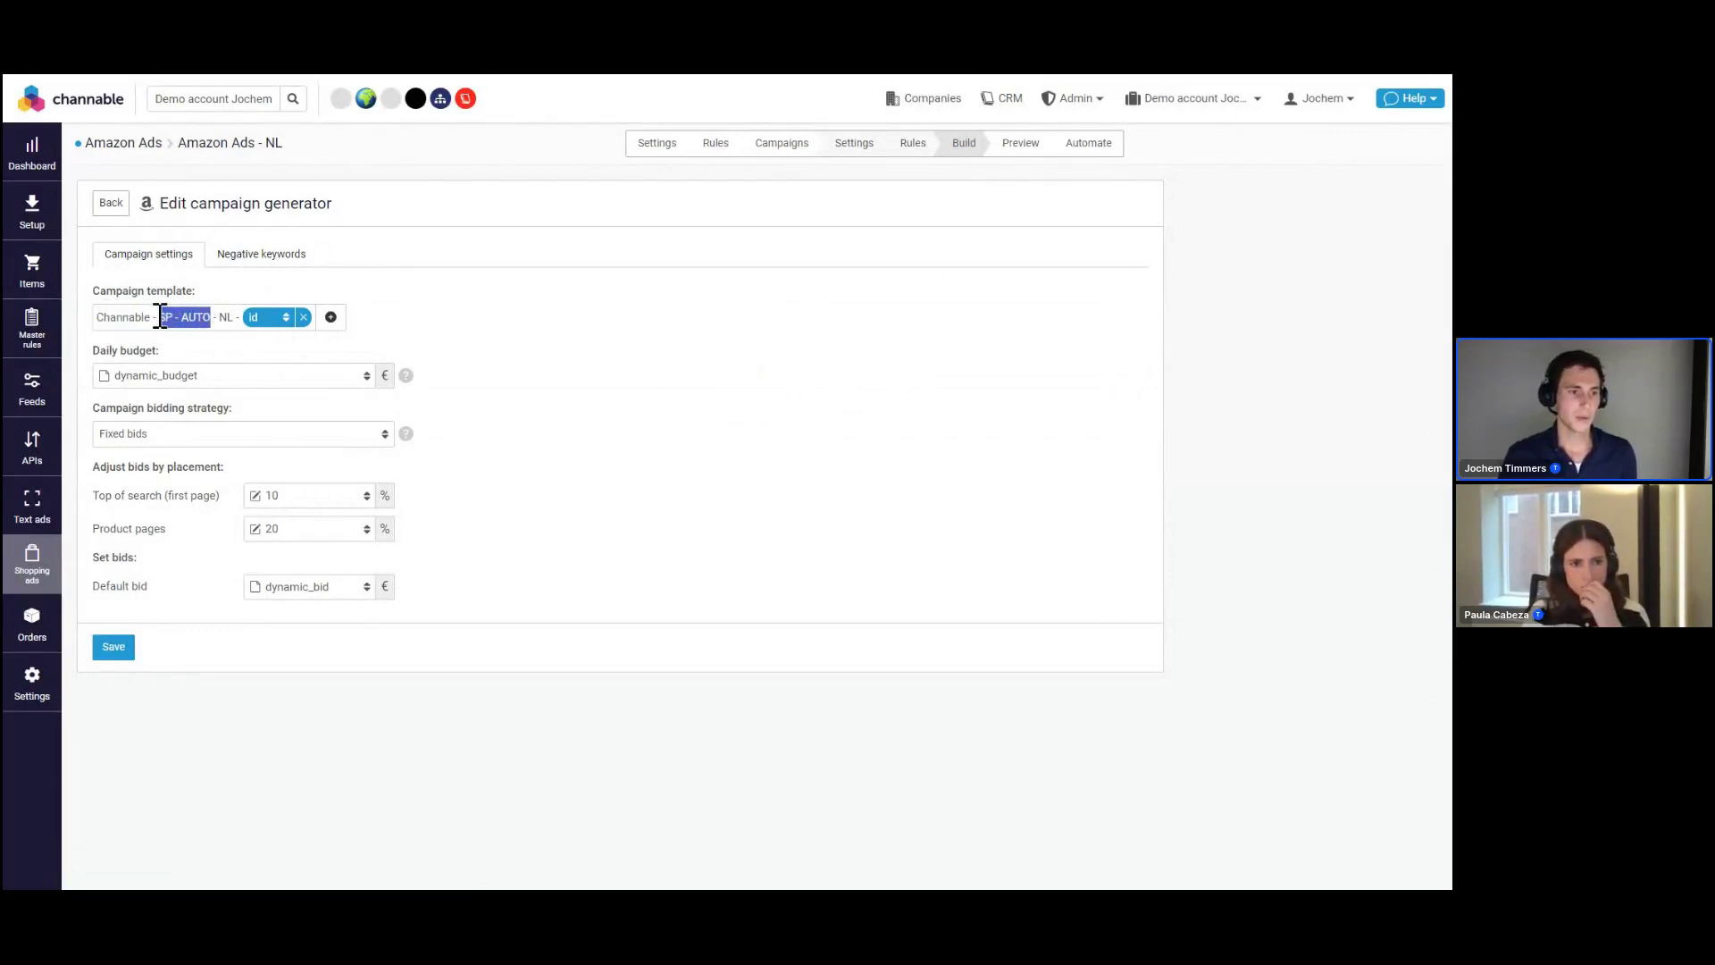
pyautogui.write('zzxc')
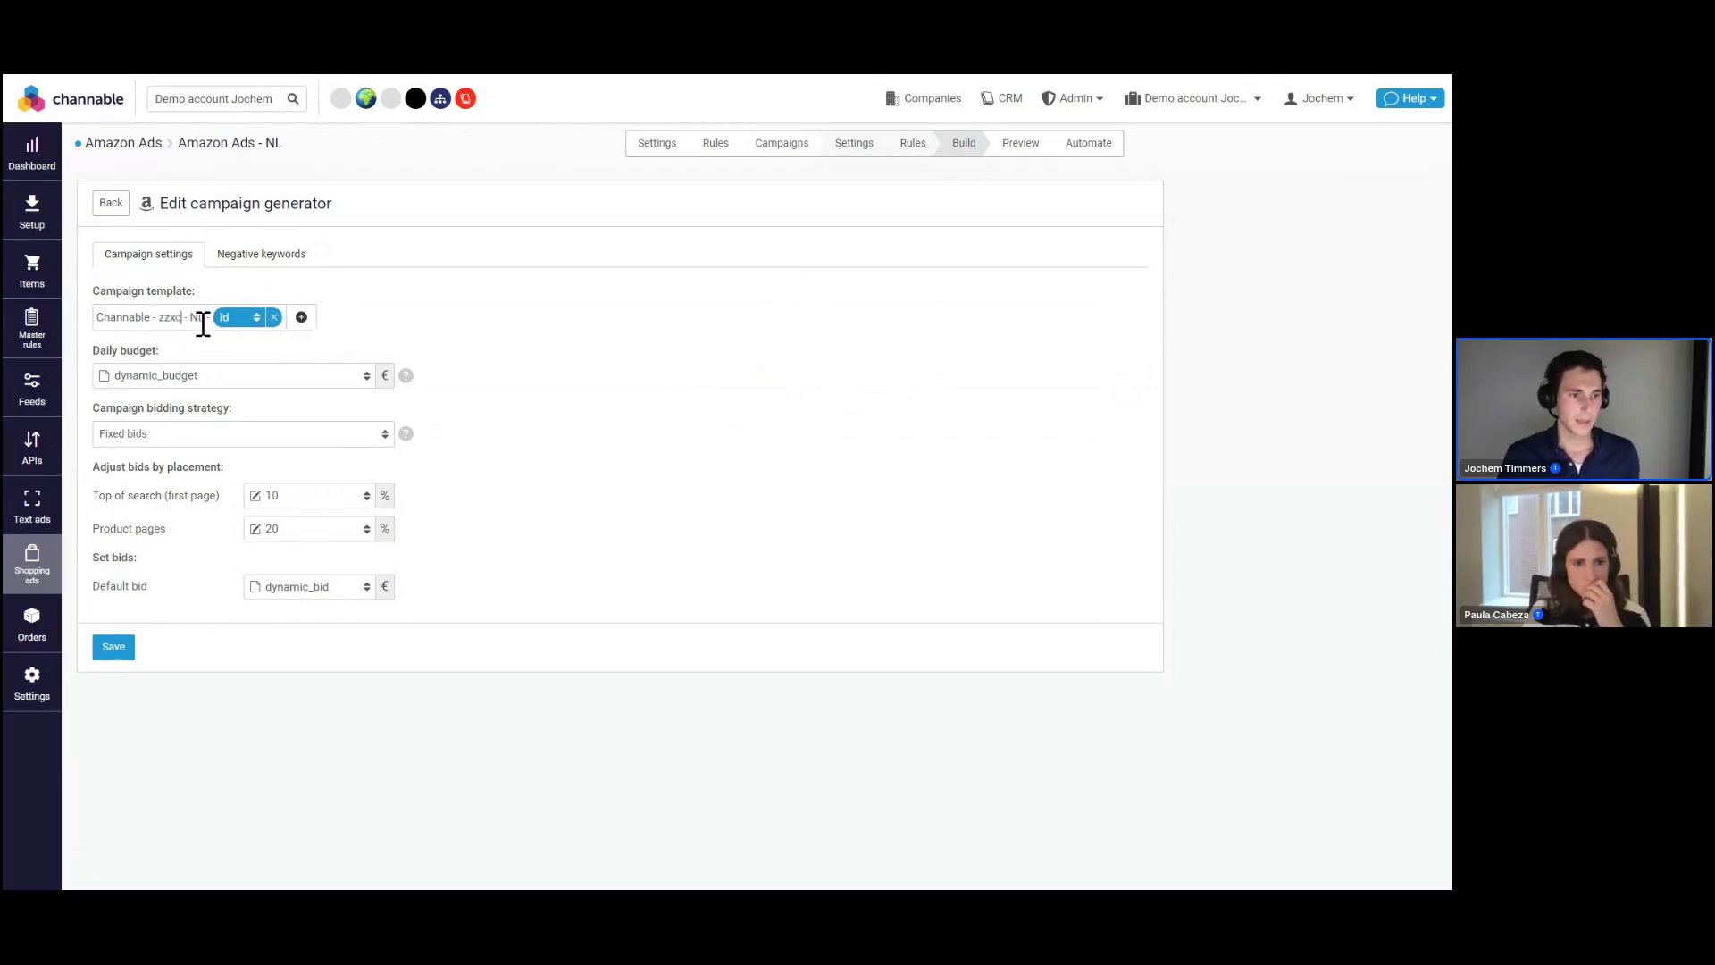
pyautogui.press('BackSpace')
pyautogui.press('BackSpace')
pyautogui.press('BackSpace')
pyautogui.press('BackSpace')
pyautogui.click(204, 321)
pyautogui.click(298, 325)
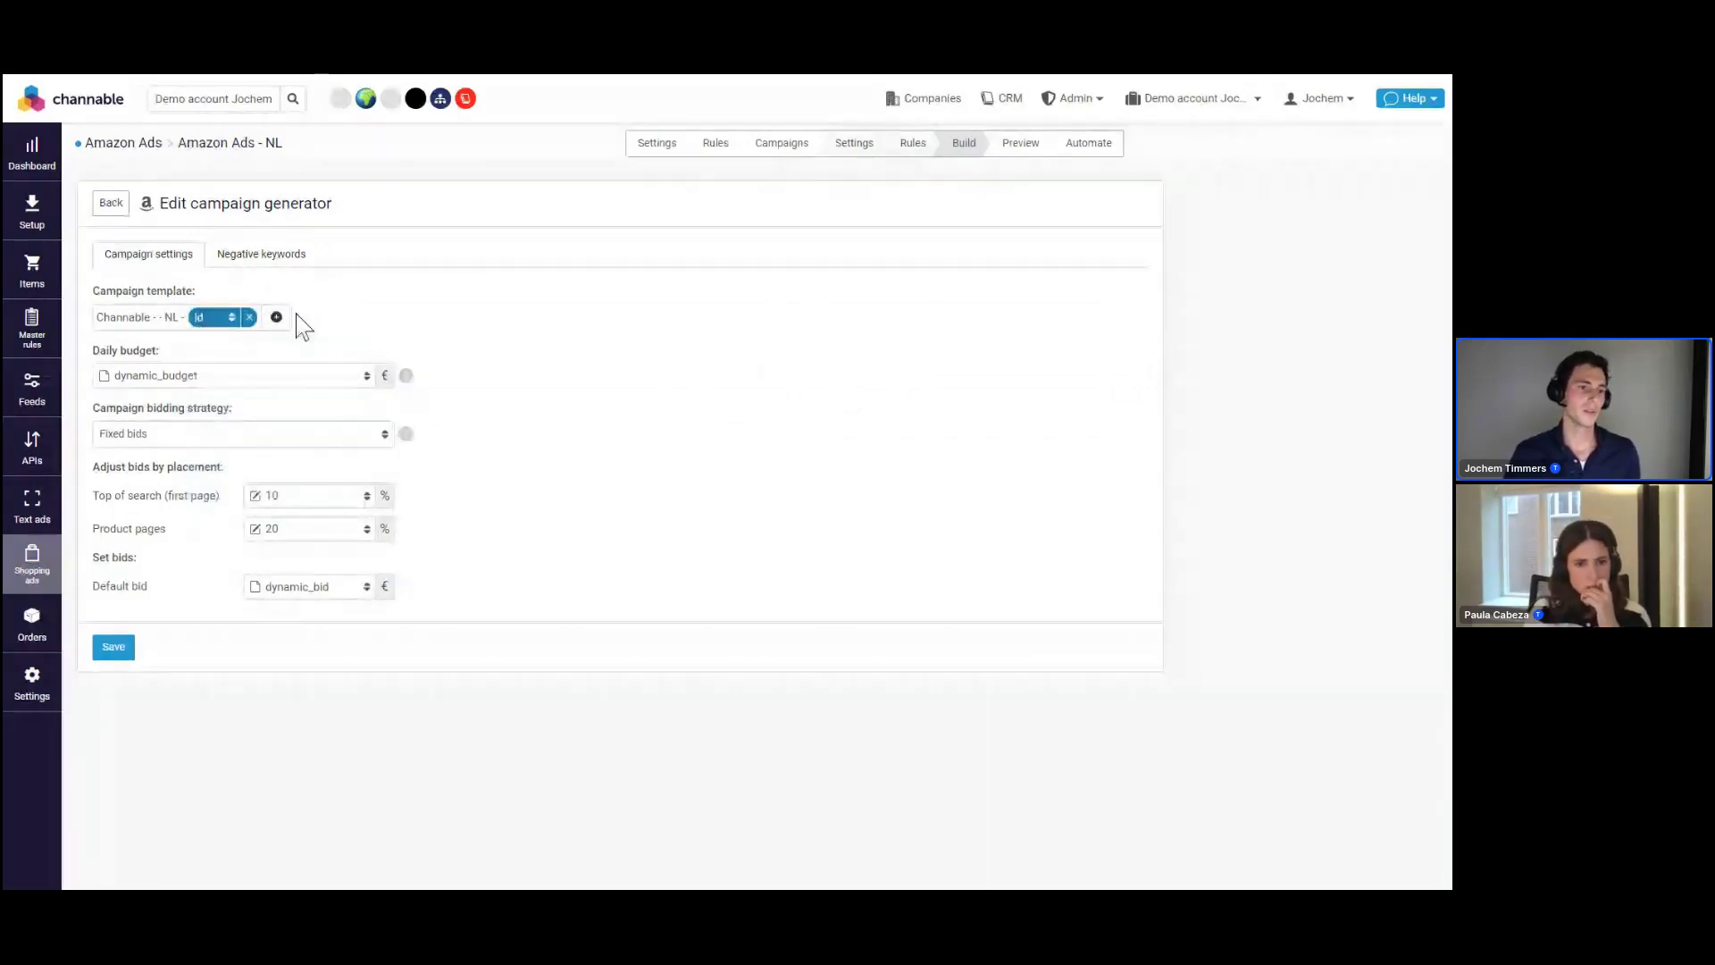
# Try the additional_imagelinks field in place of id in the campaign template, and remove that field
pyautogui.click(205, 320)
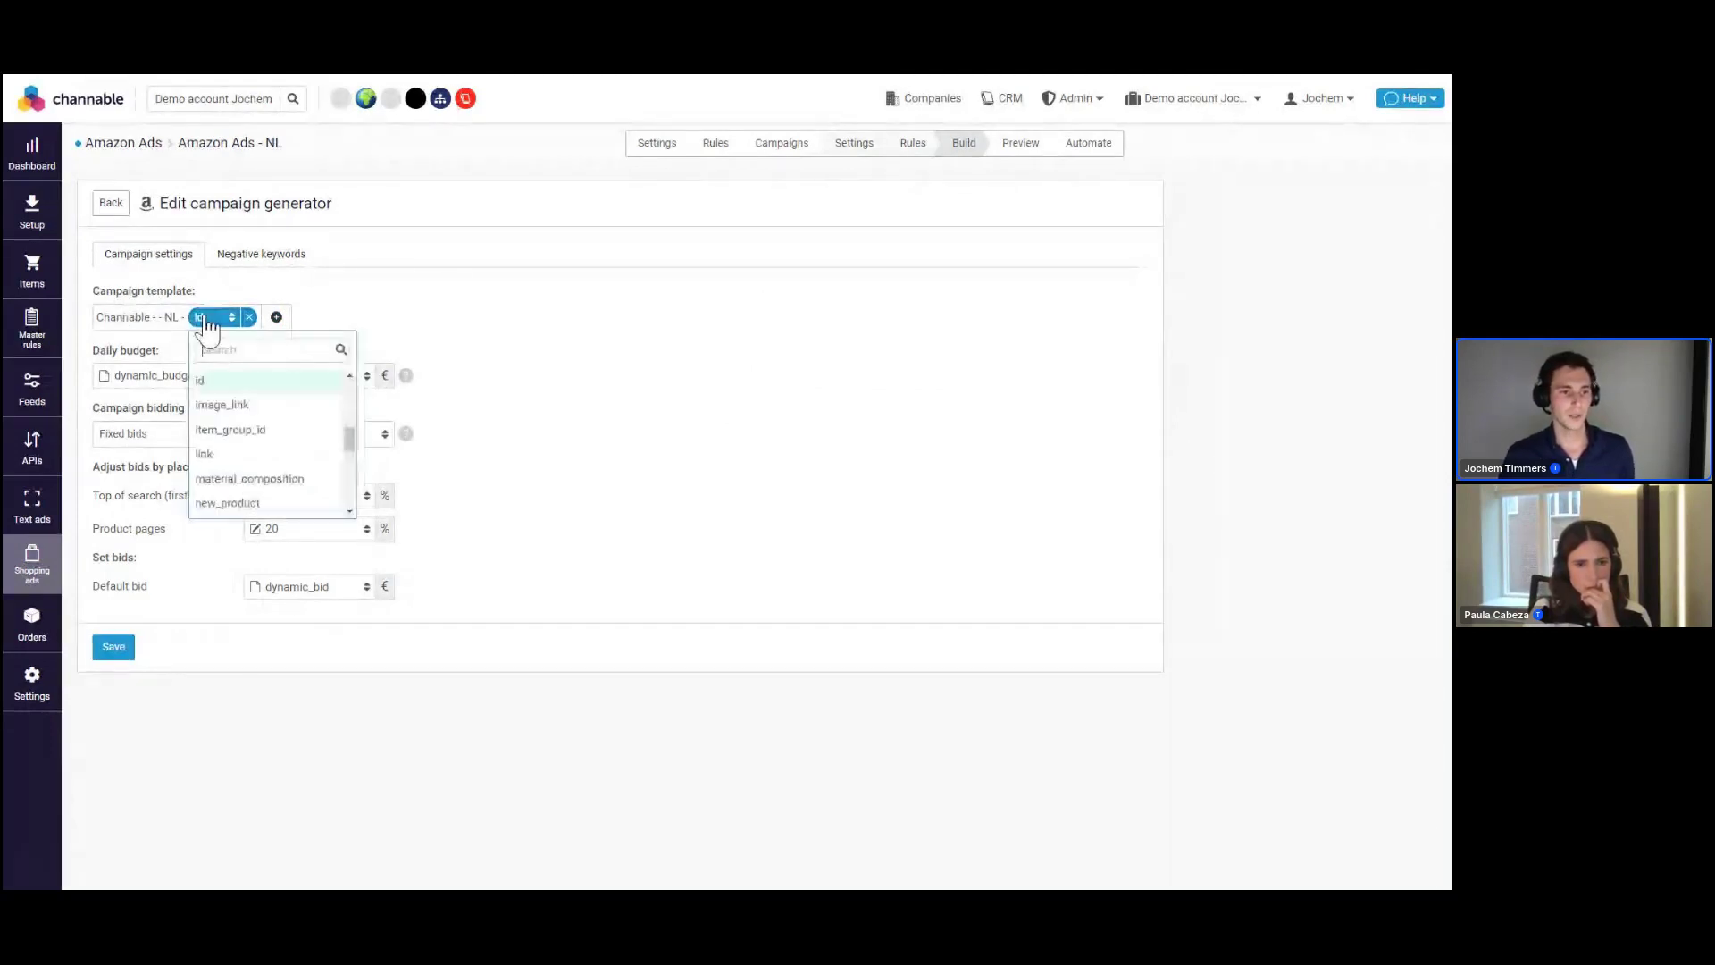
pyautogui.click(206, 323)
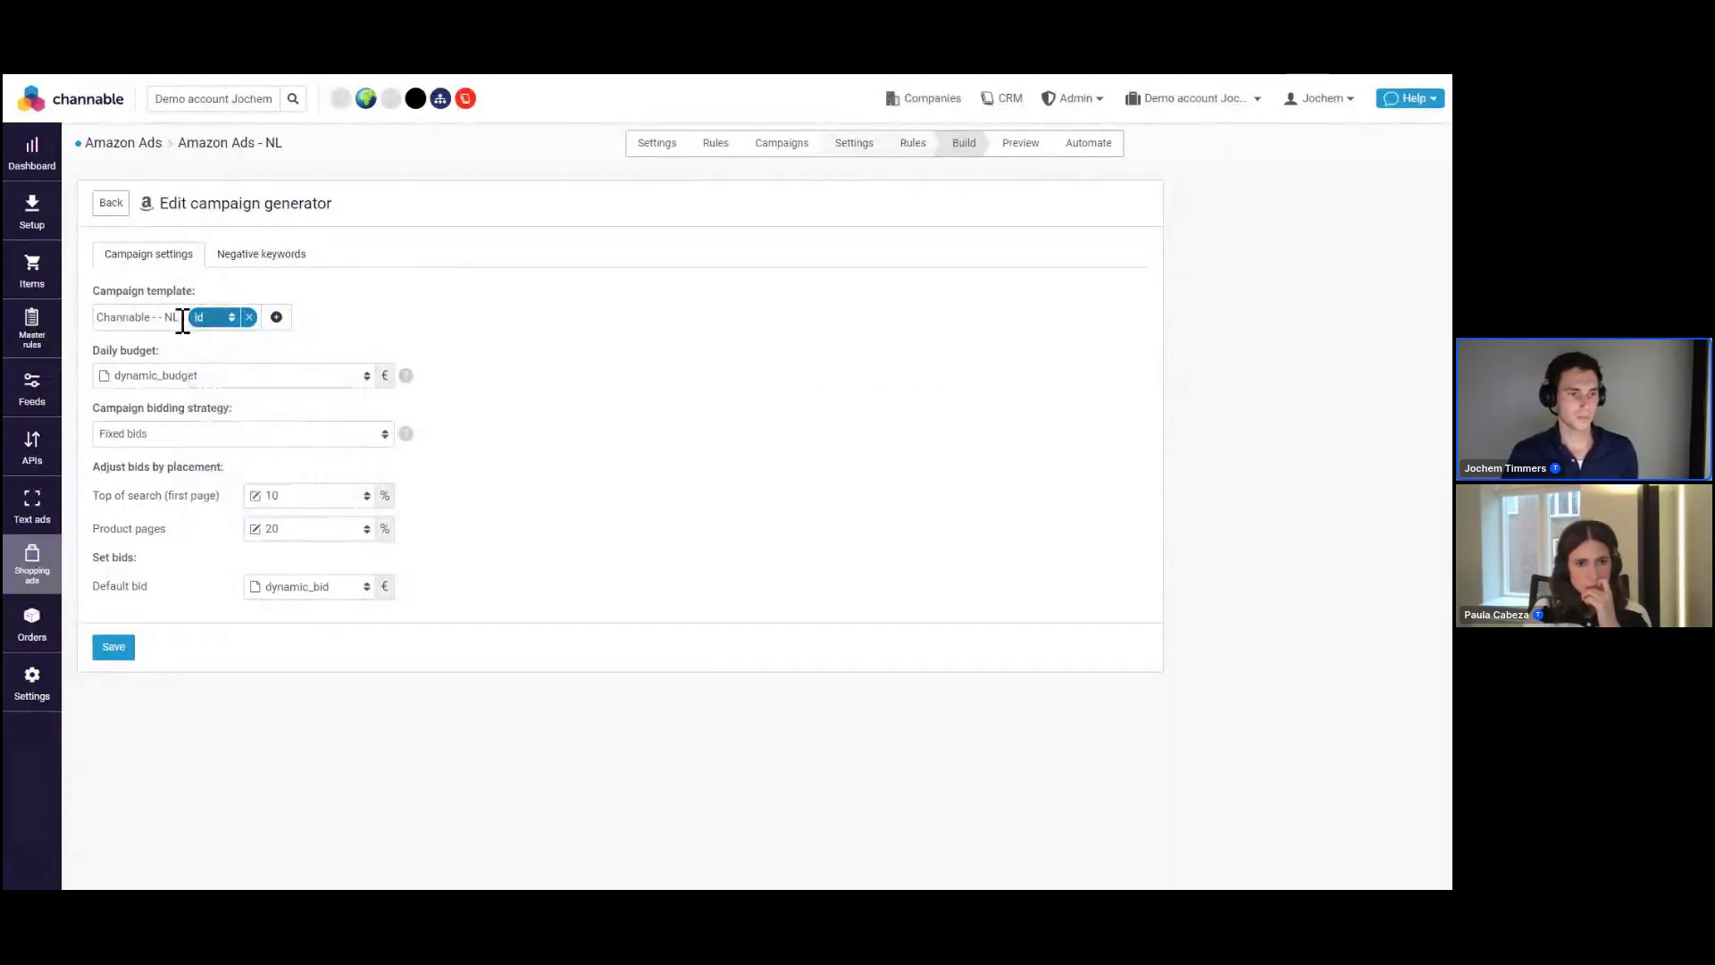
pyautogui.click(276, 319)
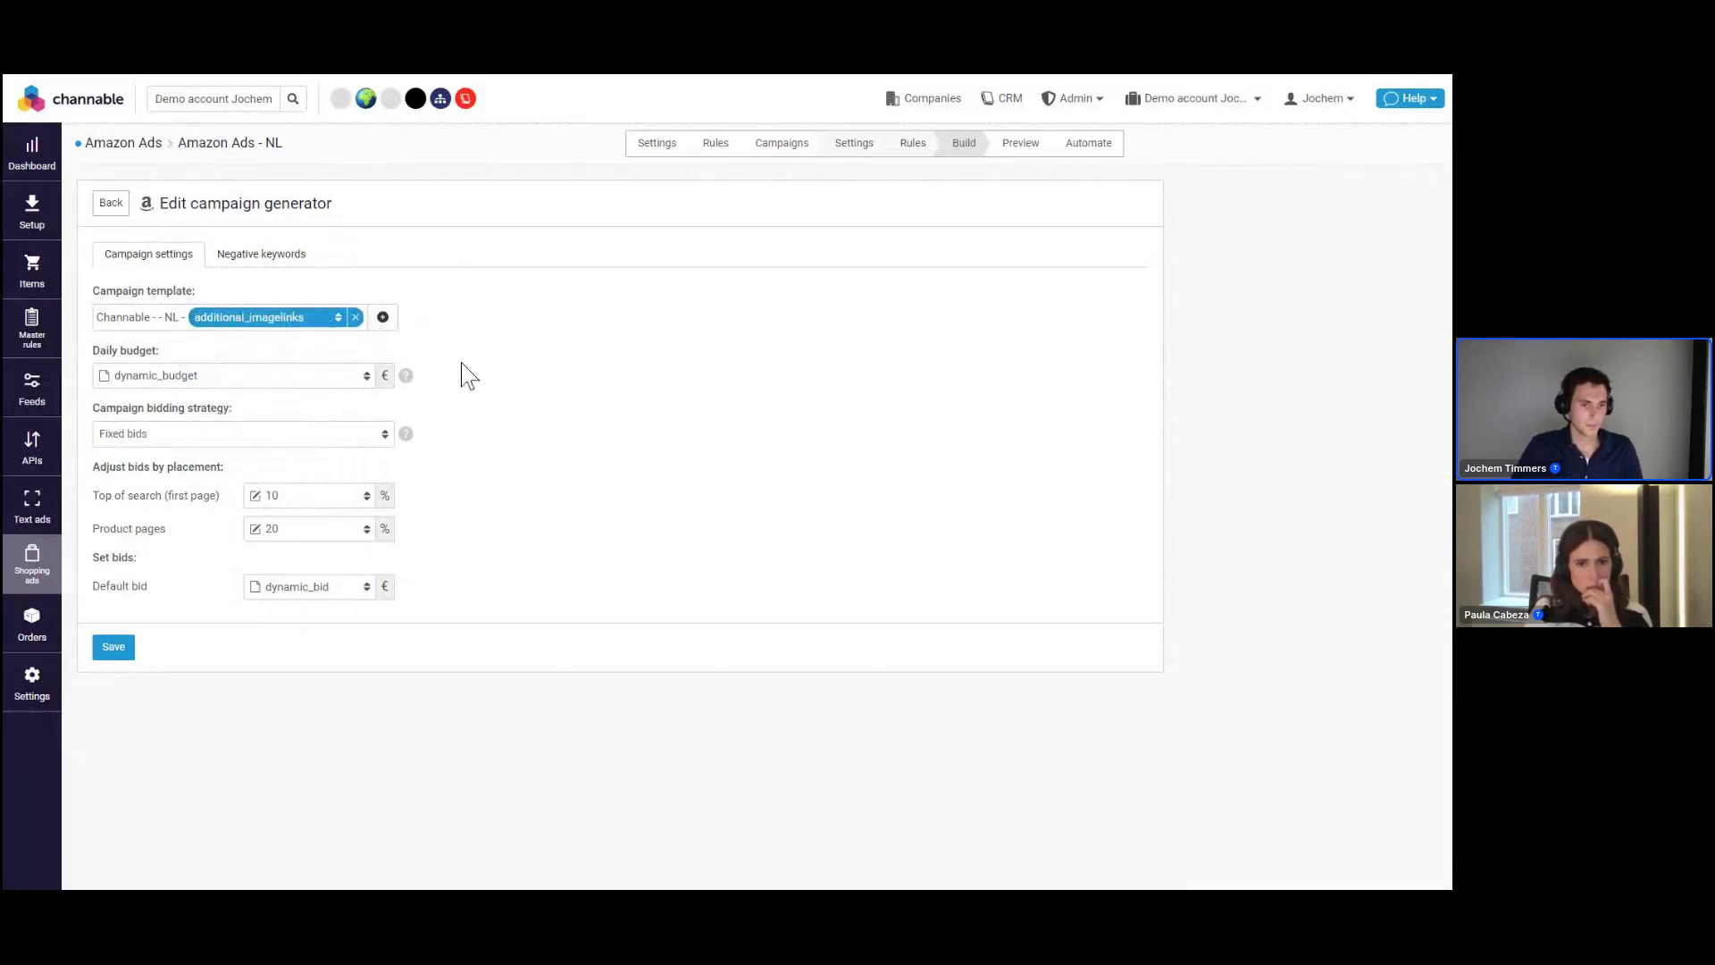
pyautogui.click(355, 317)
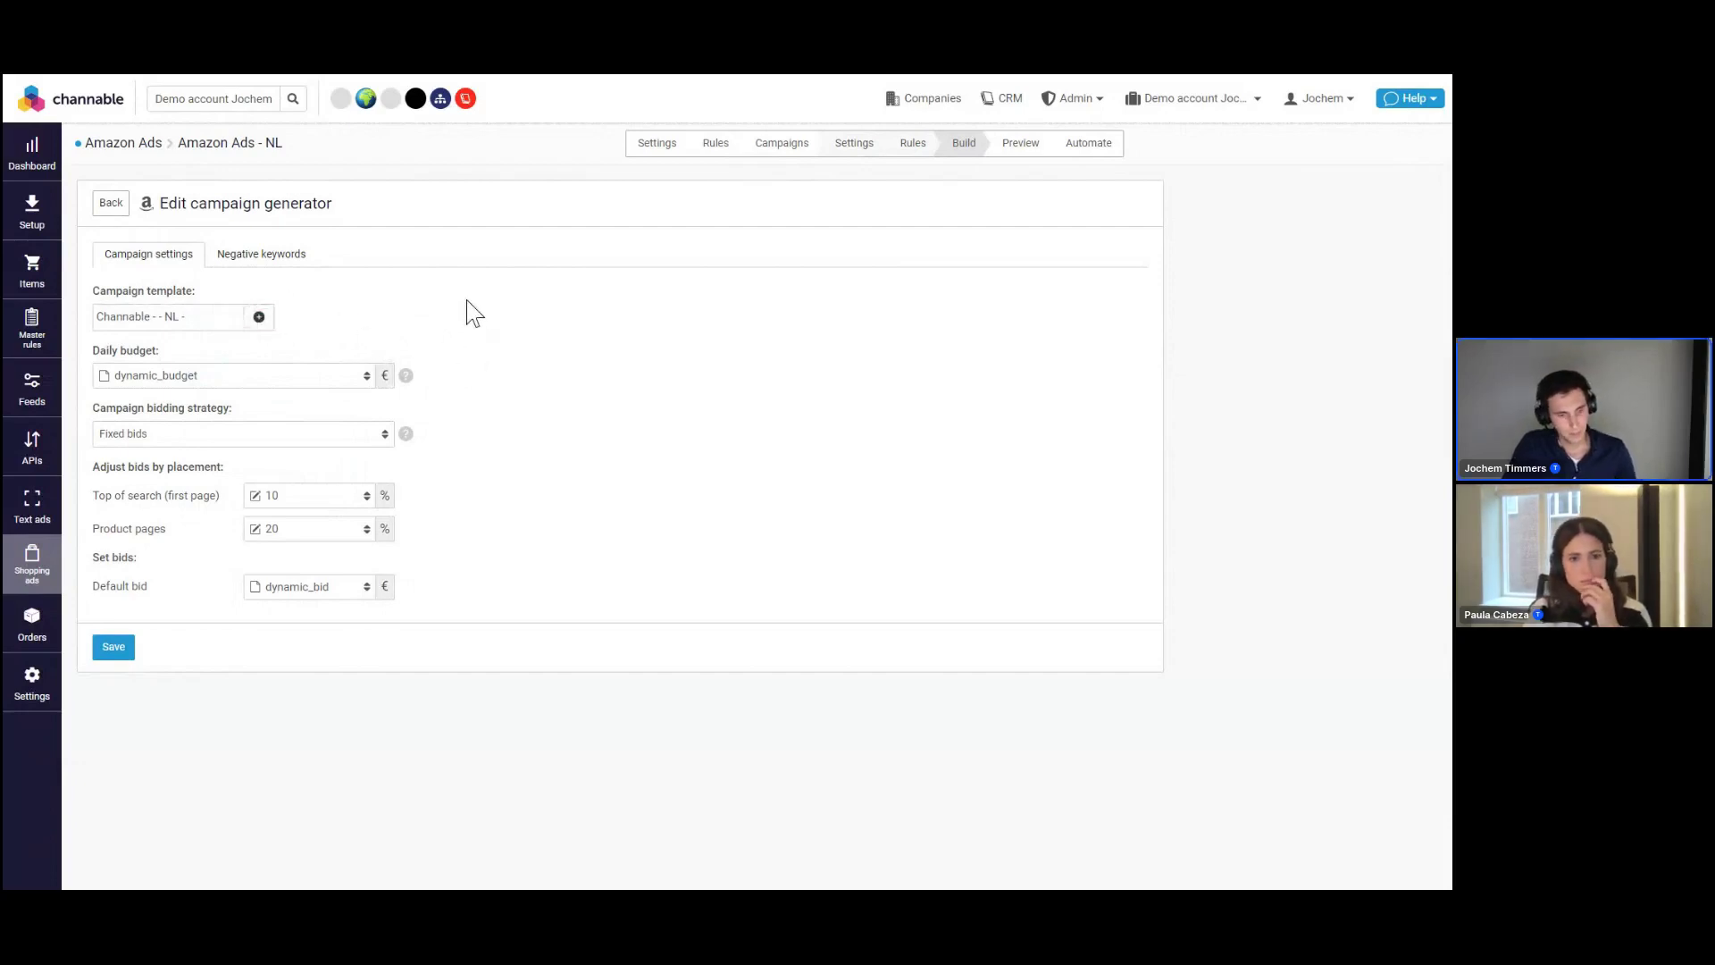
# Undo the text and field changes made to the campaign template
pyautogui.hotkey('ctrl', 'z')
pyautogui.hotkey('ctrl', 'z')
pyautogui.hotkey('ctrl', 'z')
pyautogui.hotkey('ctrl', 'z')
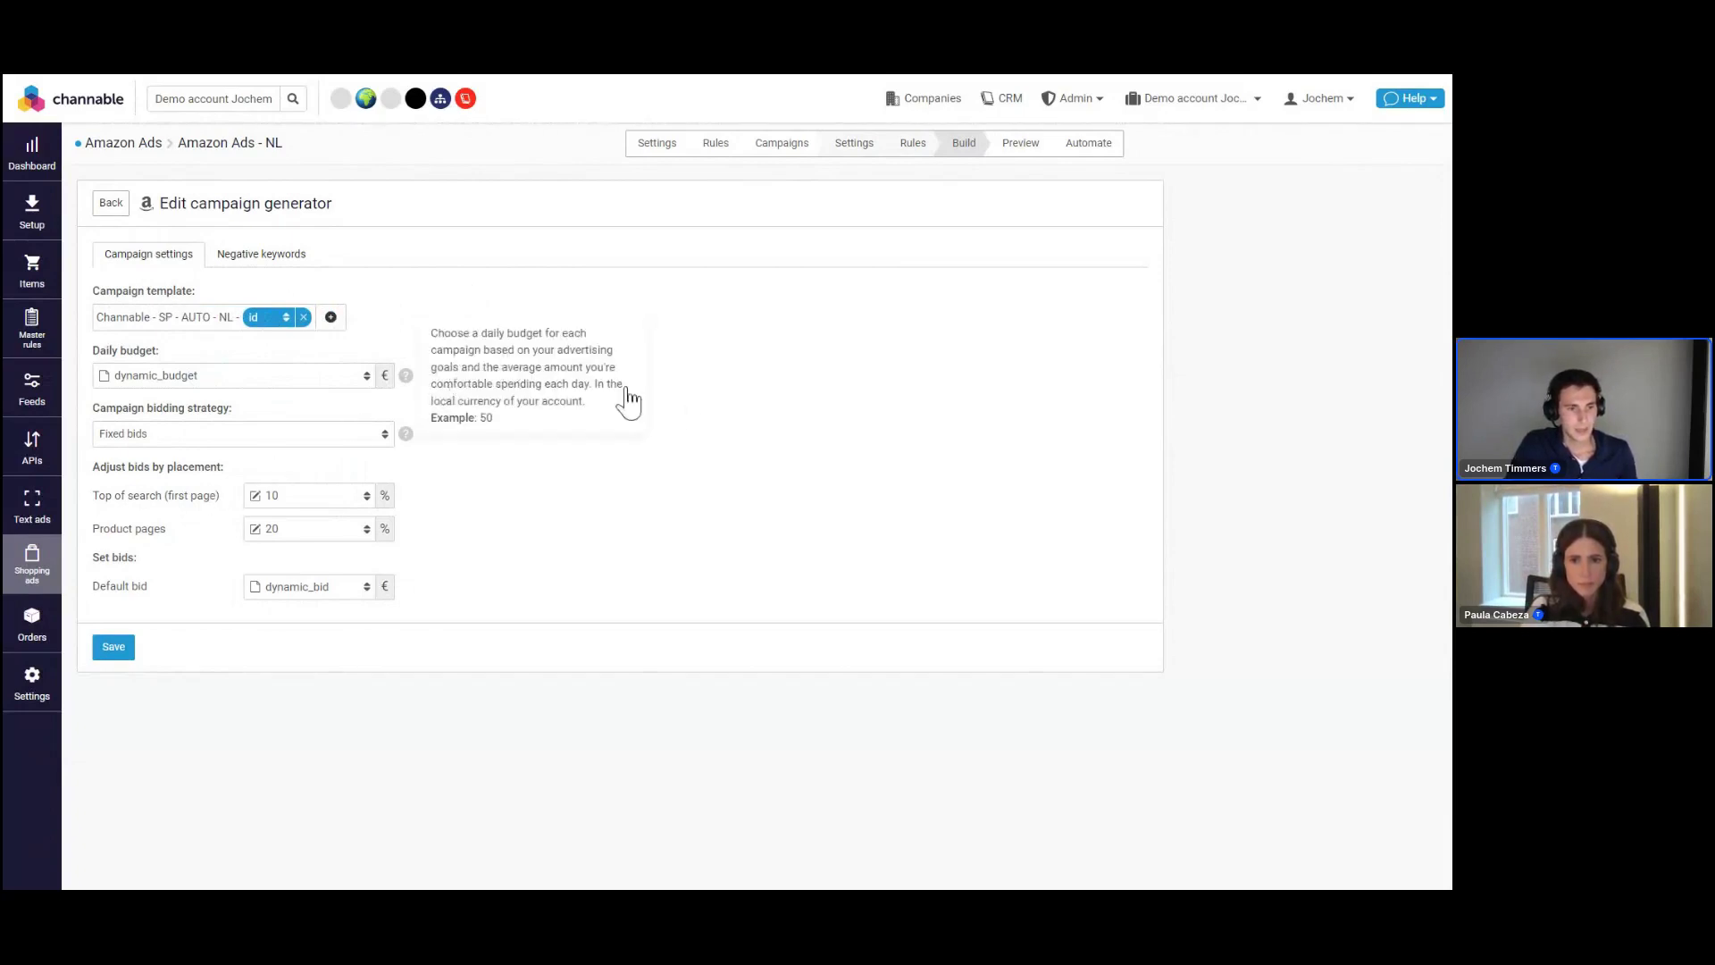
# Set the Auto generator's daily budget to a manual value of 10 euros
pyautogui.click(290, 378)
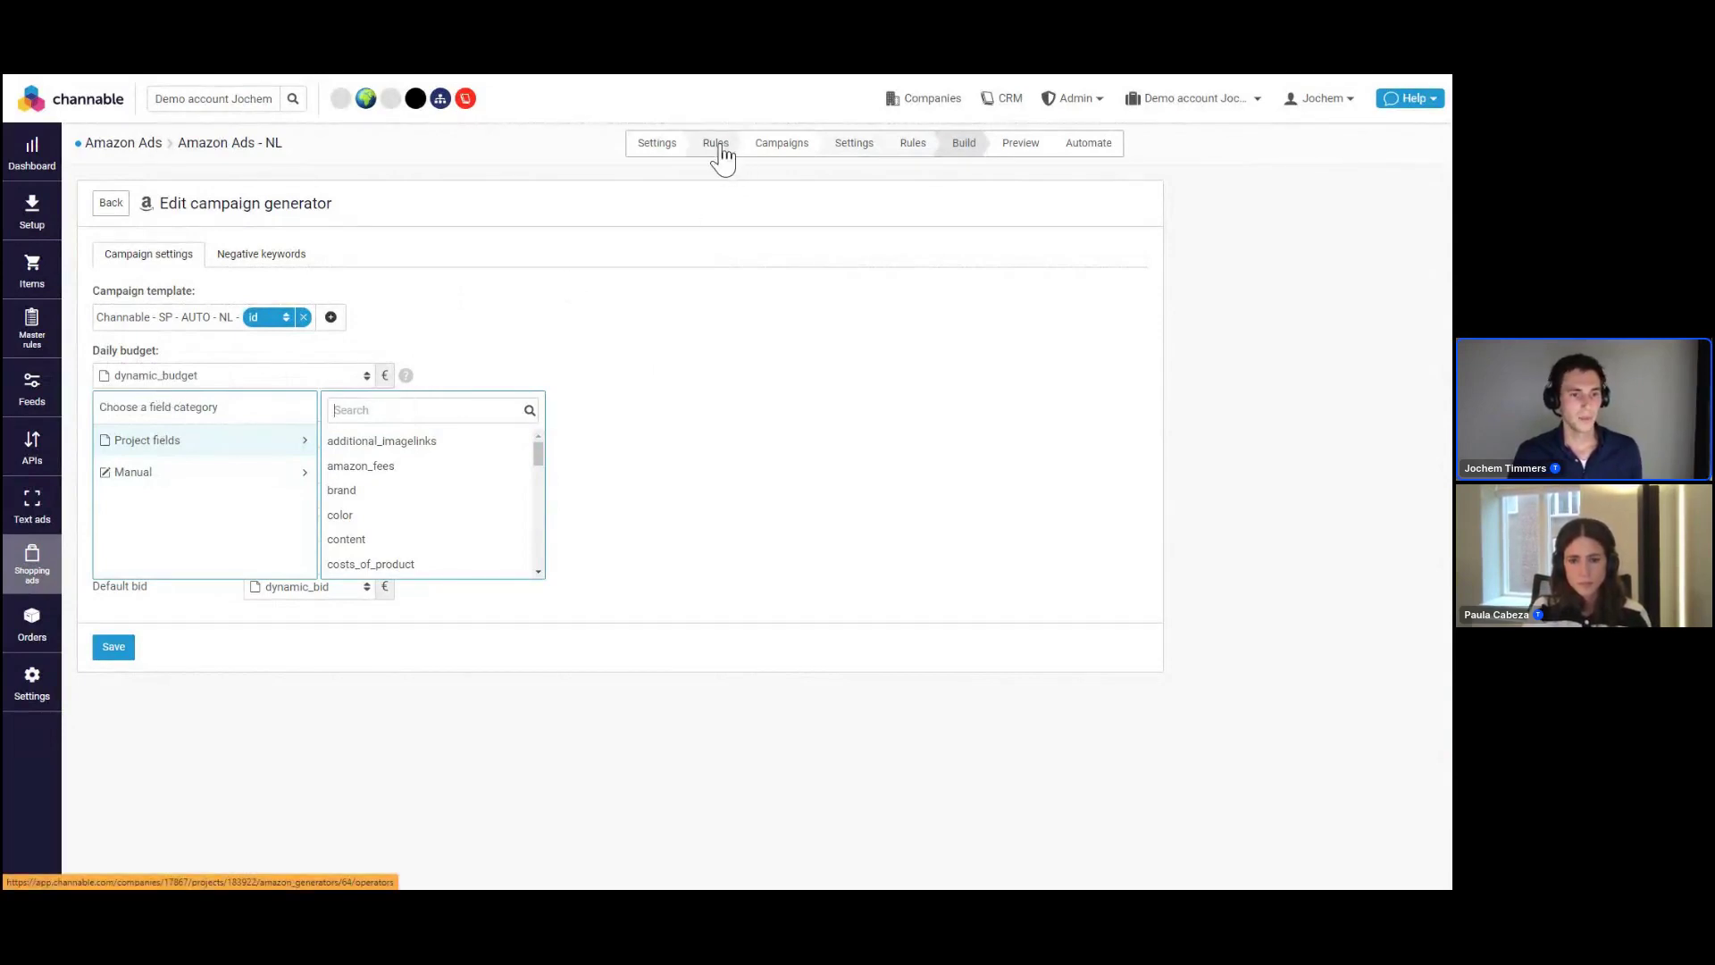
pyautogui.click(252, 464)
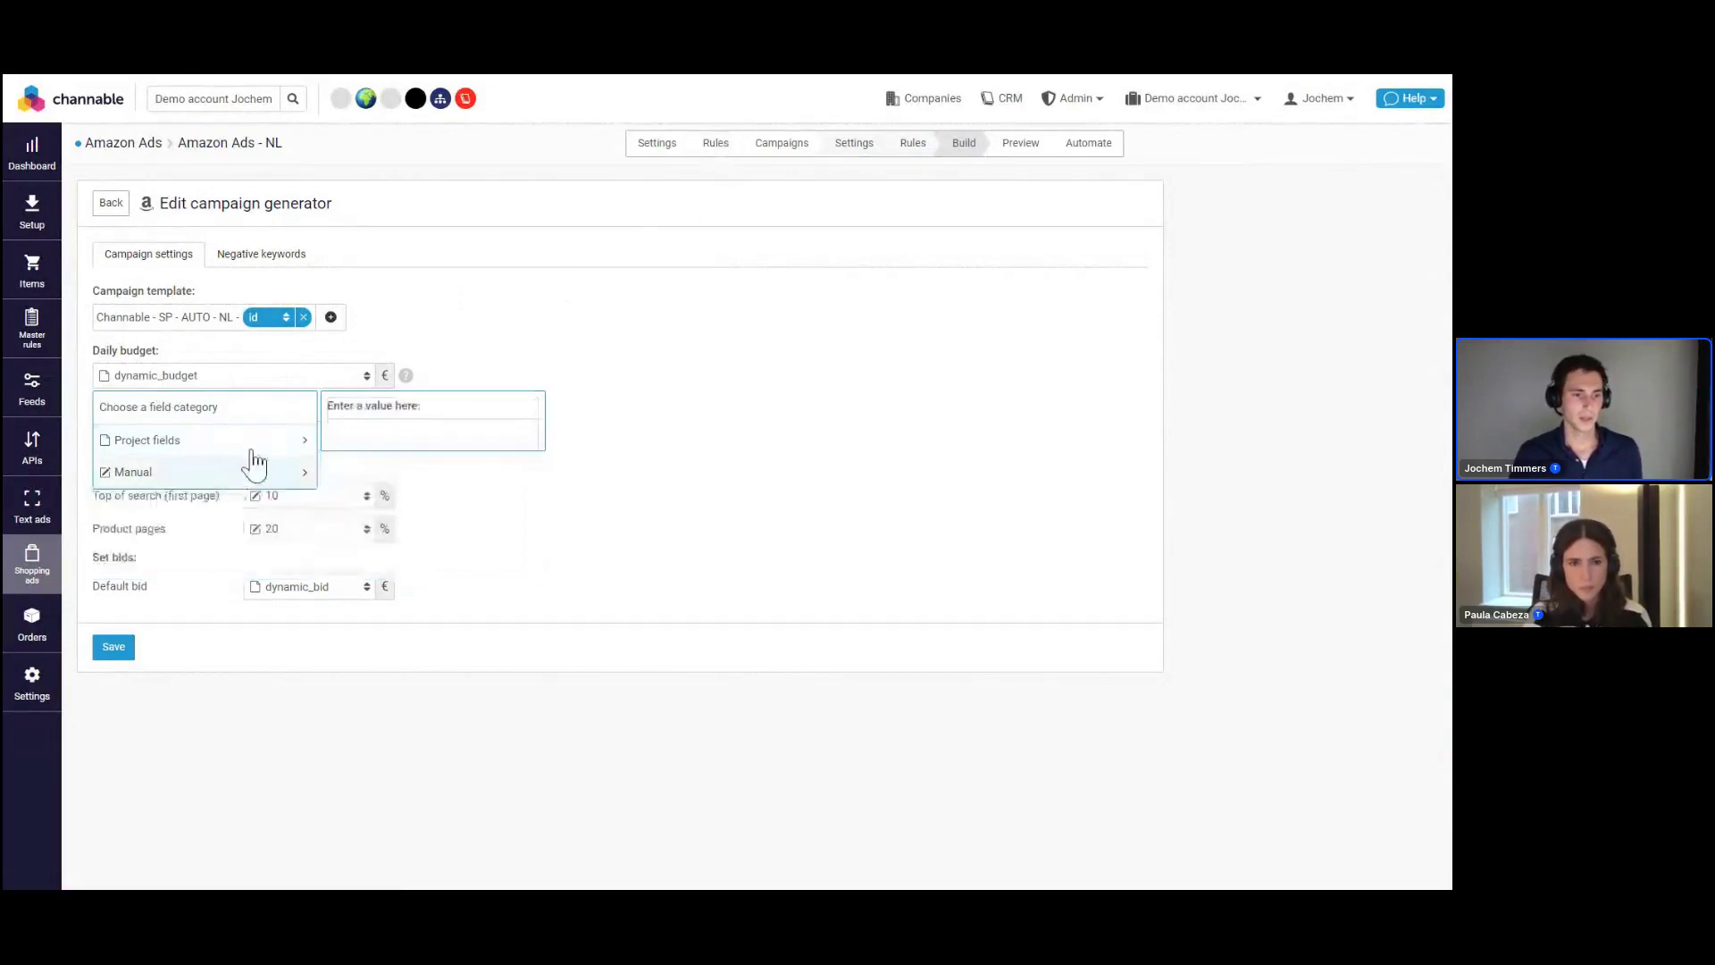
pyautogui.click(333, 435)
pyautogui.write('10')
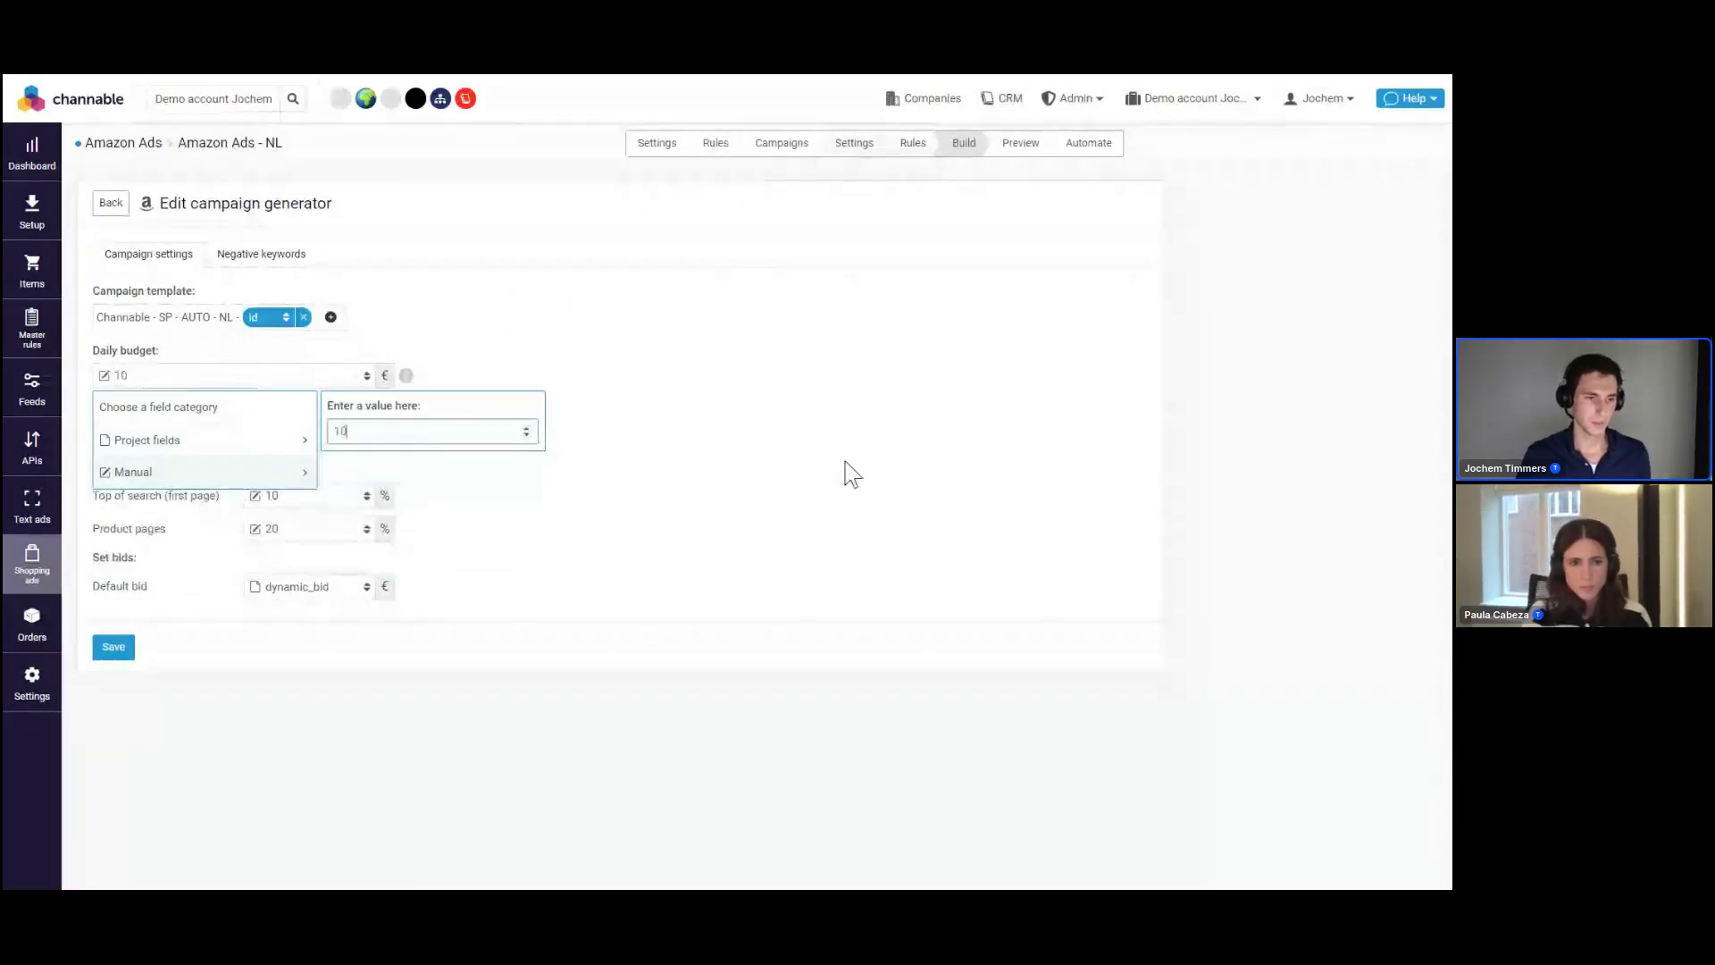
pyautogui.click(860, 456)
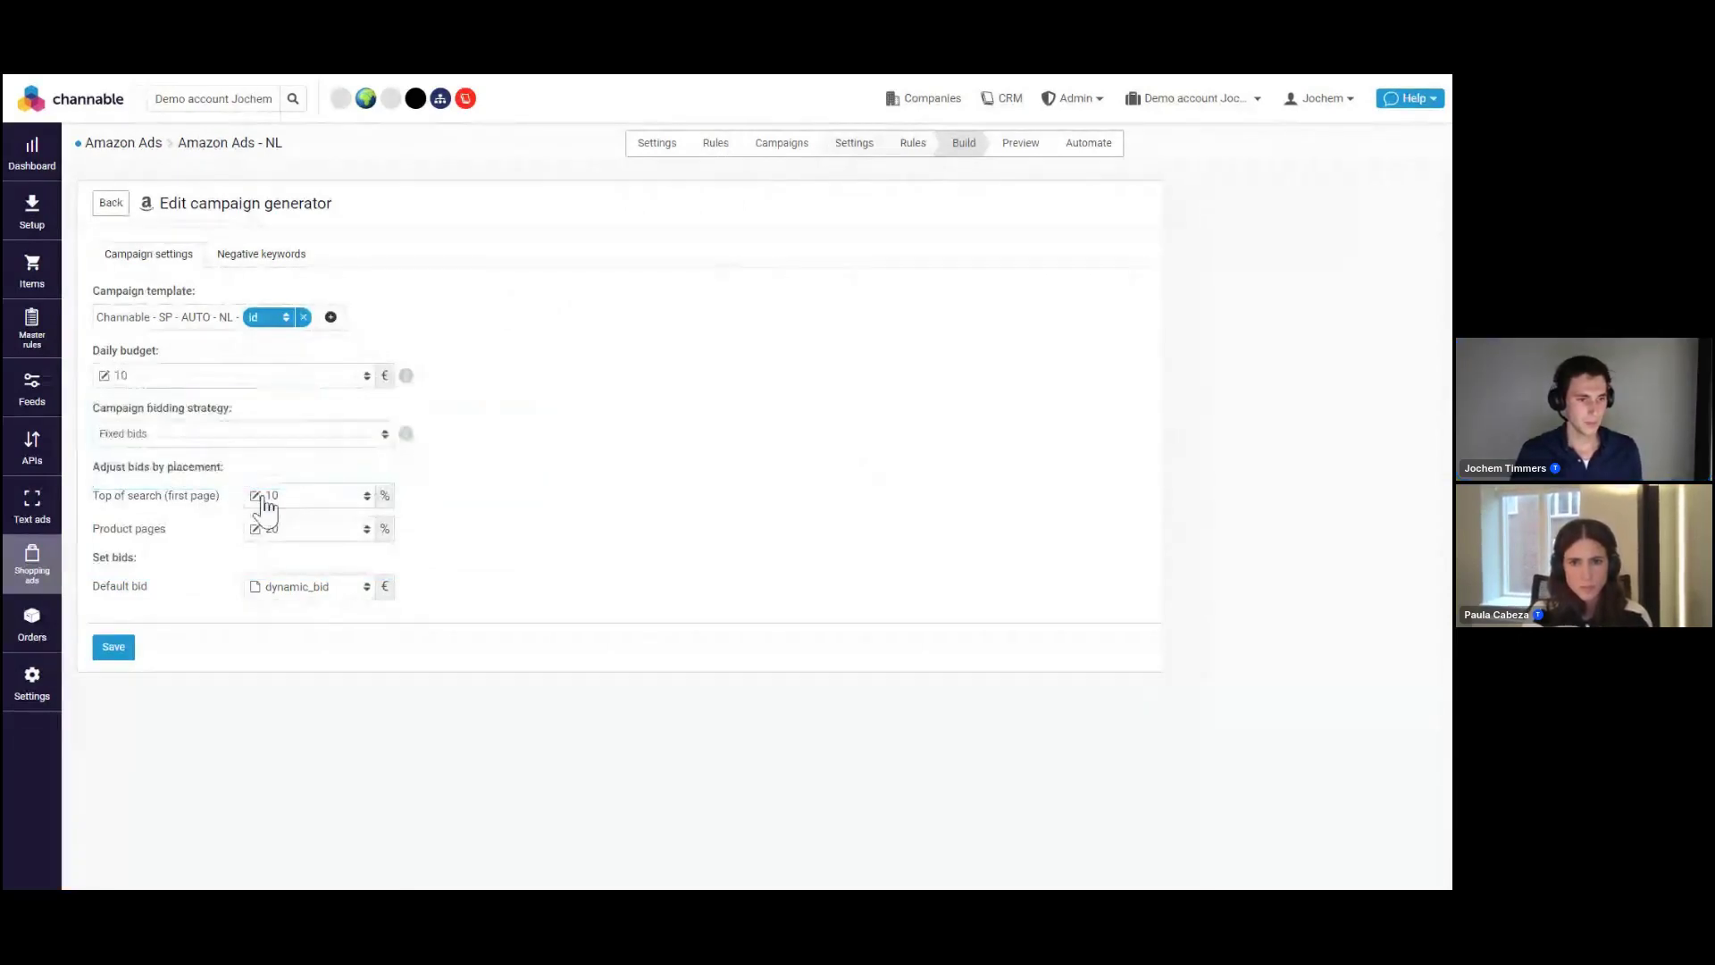
# Check the campaign bidding strategy and the top-of-search bid adjustment, and view the generated campaigns in the preview without saving
pyautogui.click(272, 436)
pyautogui.click(276, 440)
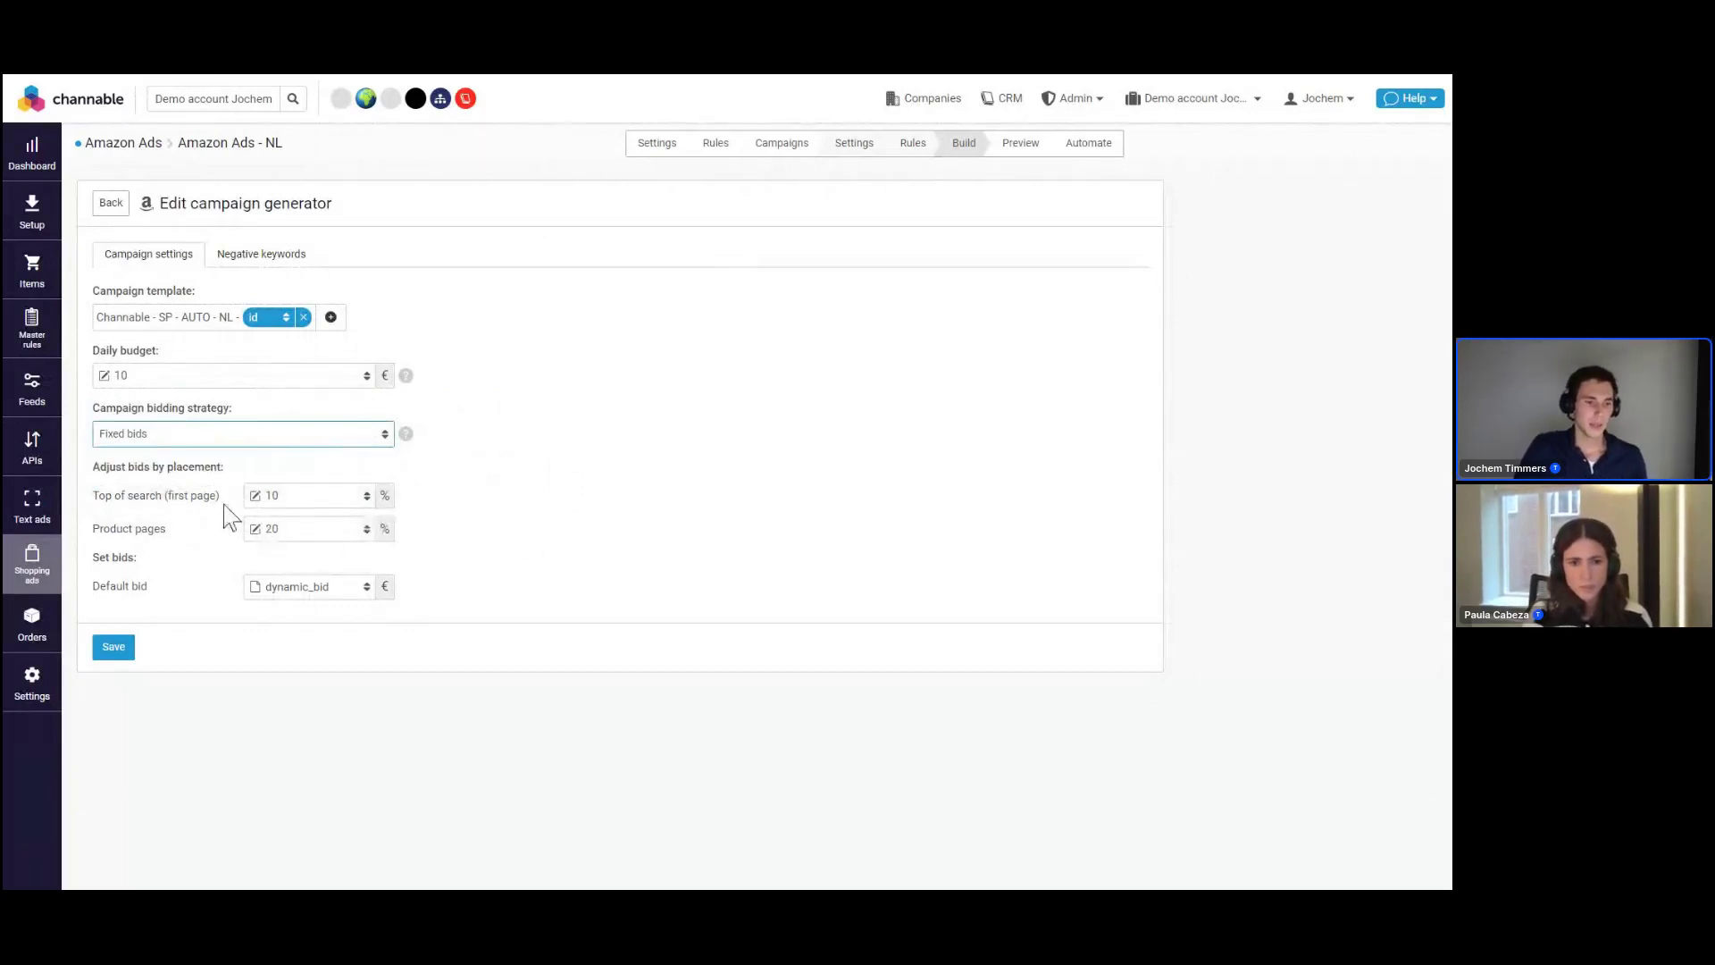
pyautogui.click(306, 499)
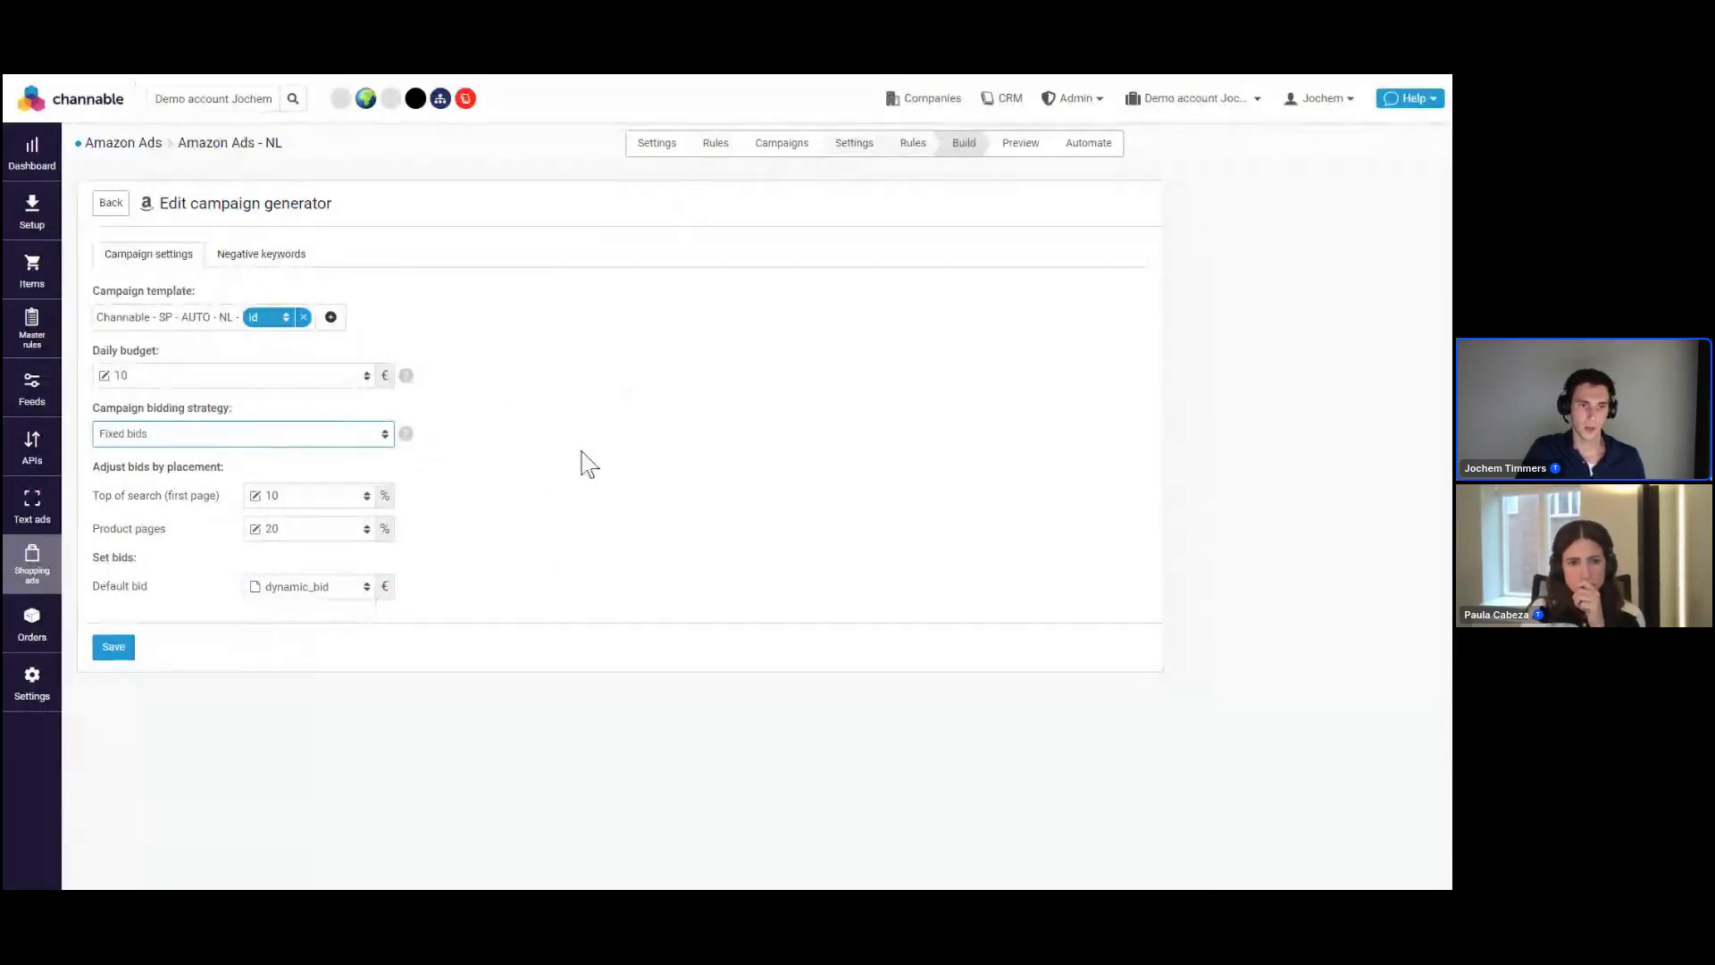
pyautogui.click(1020, 146)
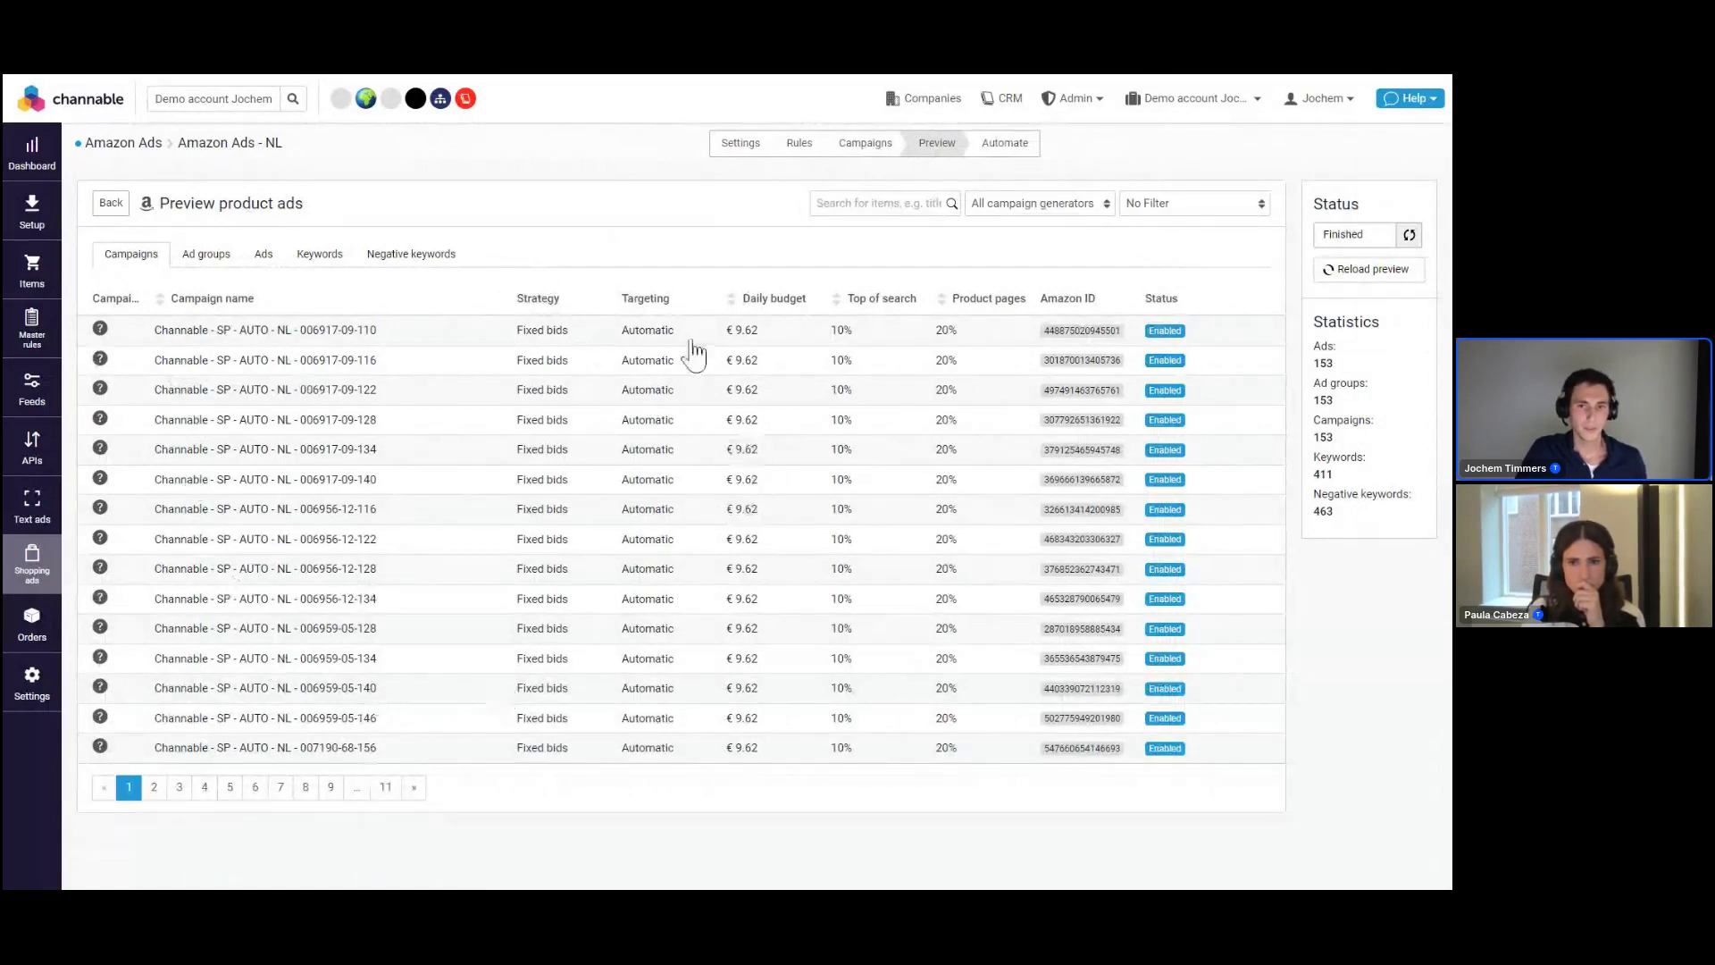
# Review the Amazon Ads - NL - Manual - Exact generator's settings, rules, campaign build settings and dynamic keywords
pyautogui.click(868, 150)
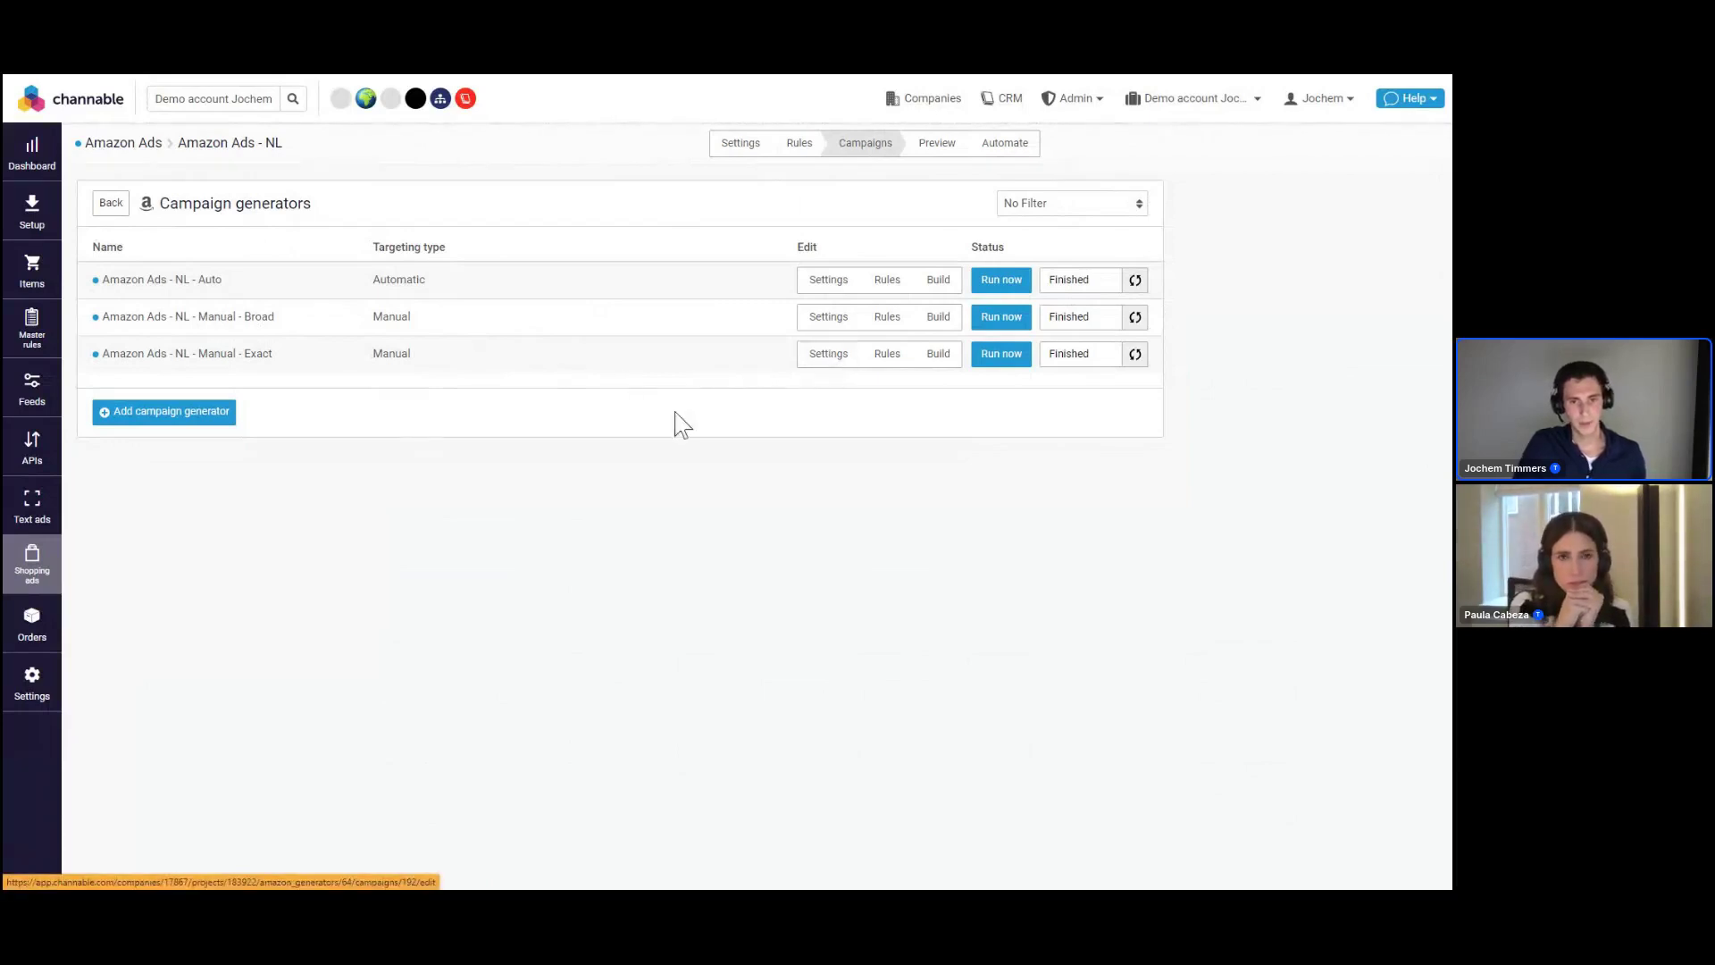
pyautogui.click(815, 358)
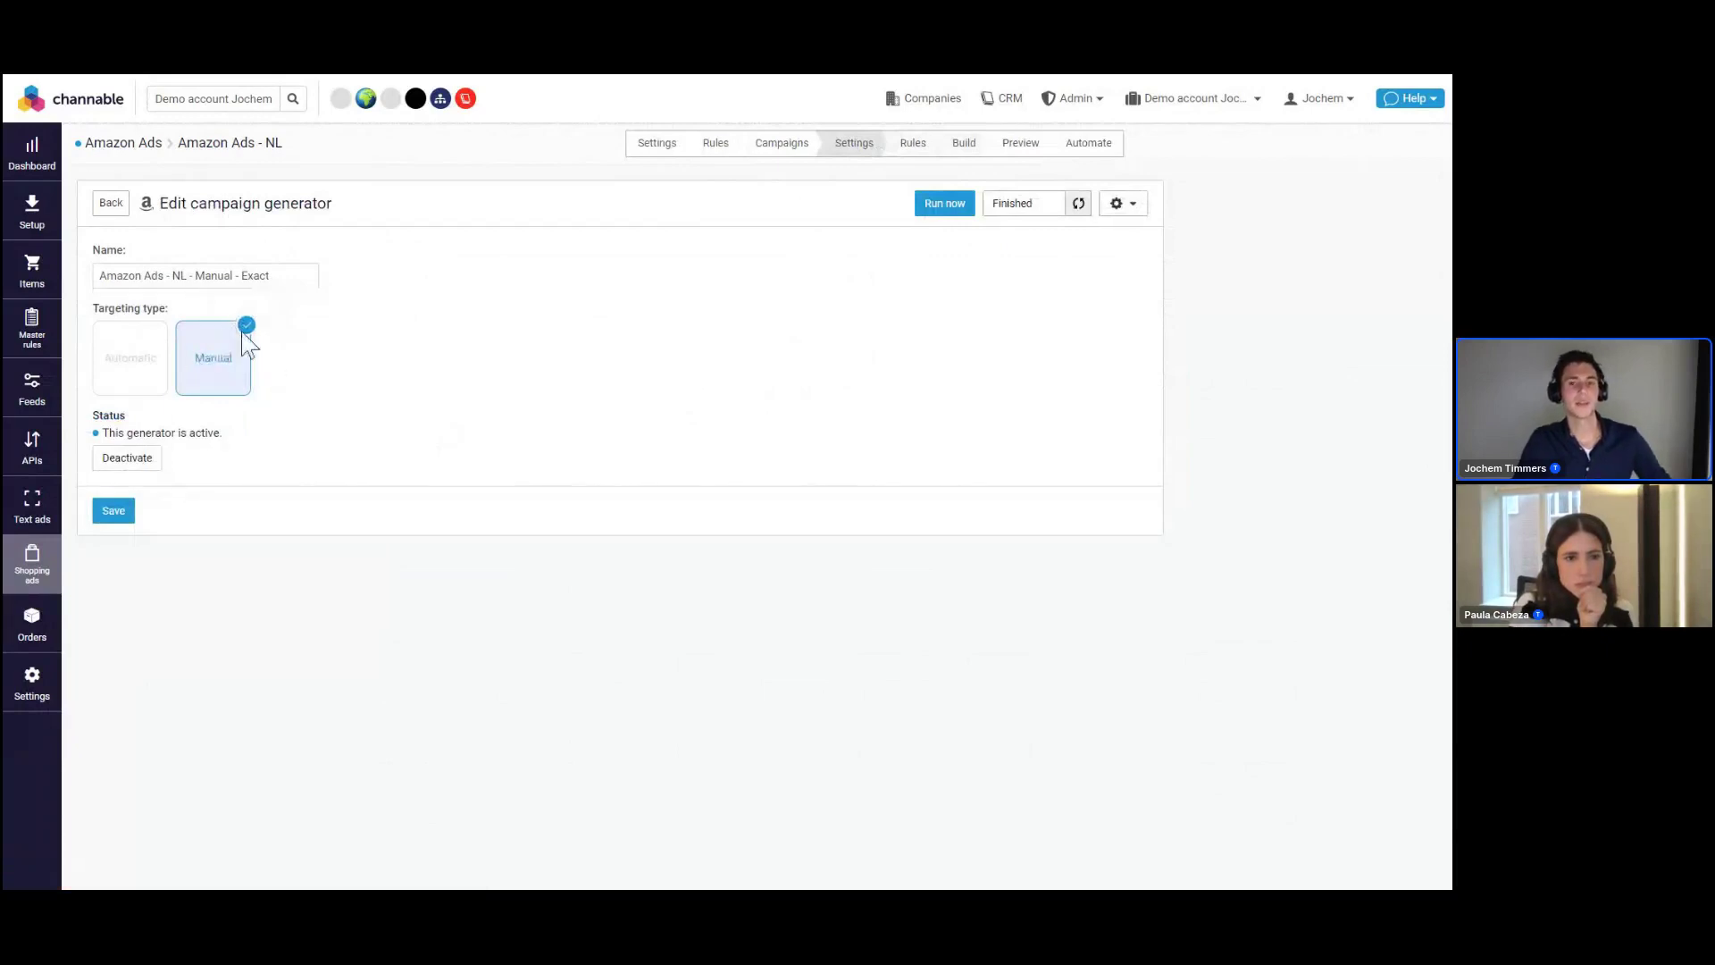
pyautogui.click(934, 150)
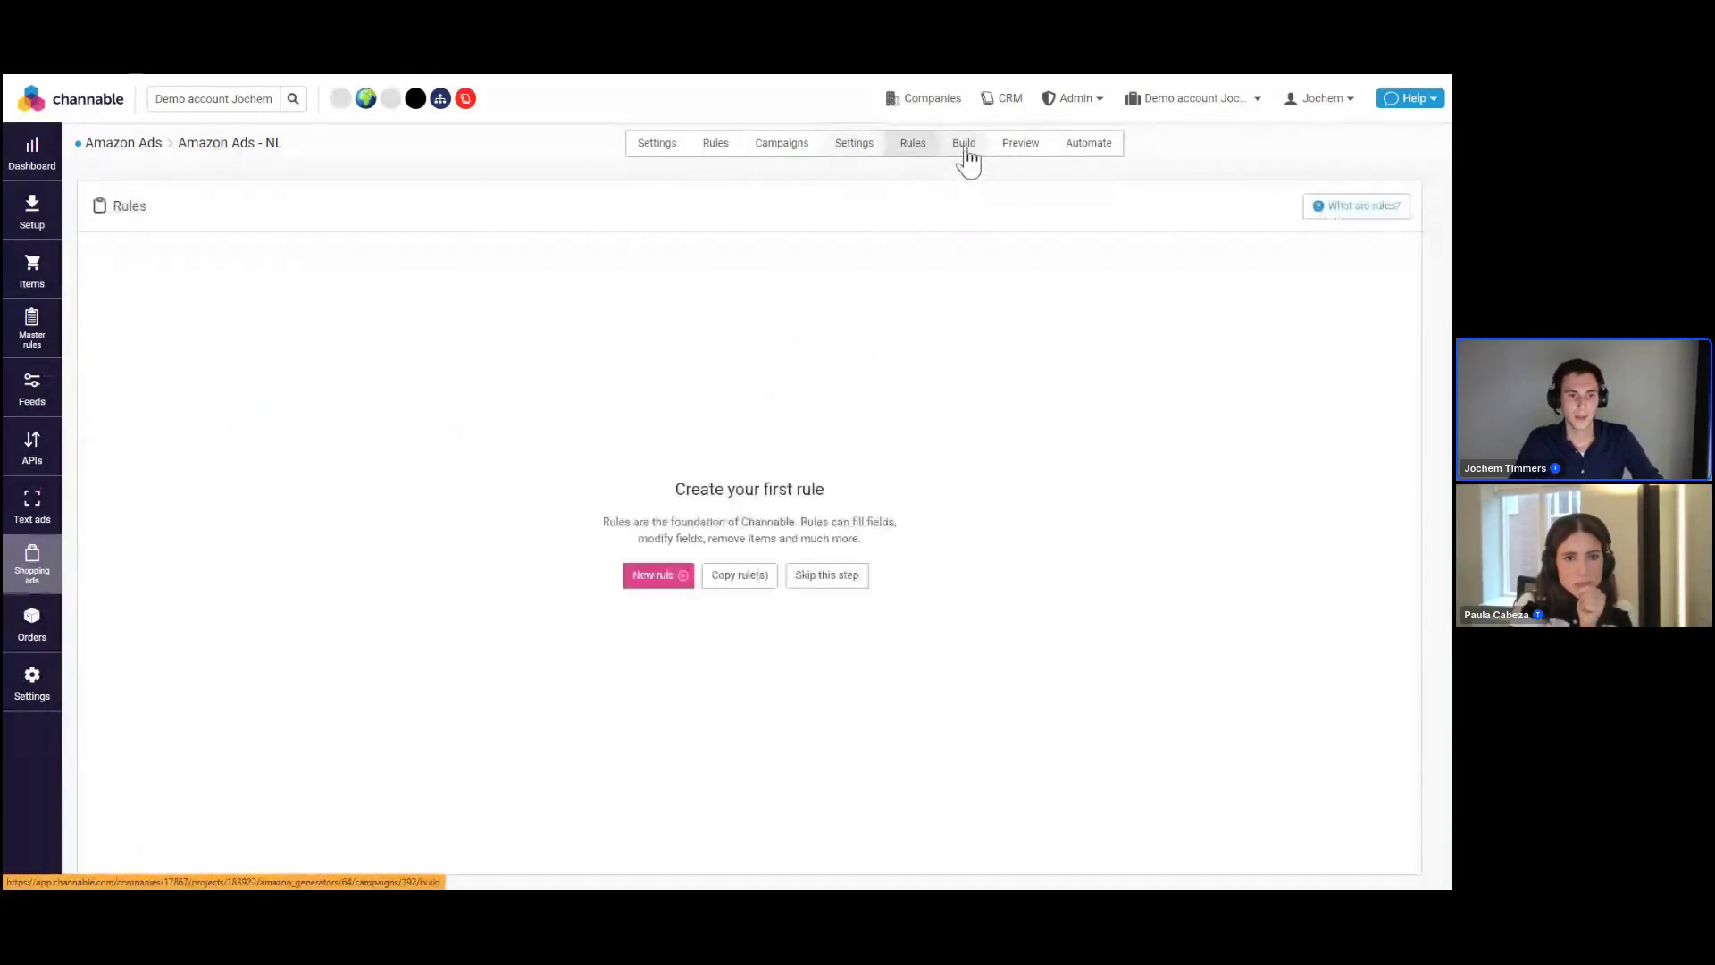
pyautogui.click(966, 159)
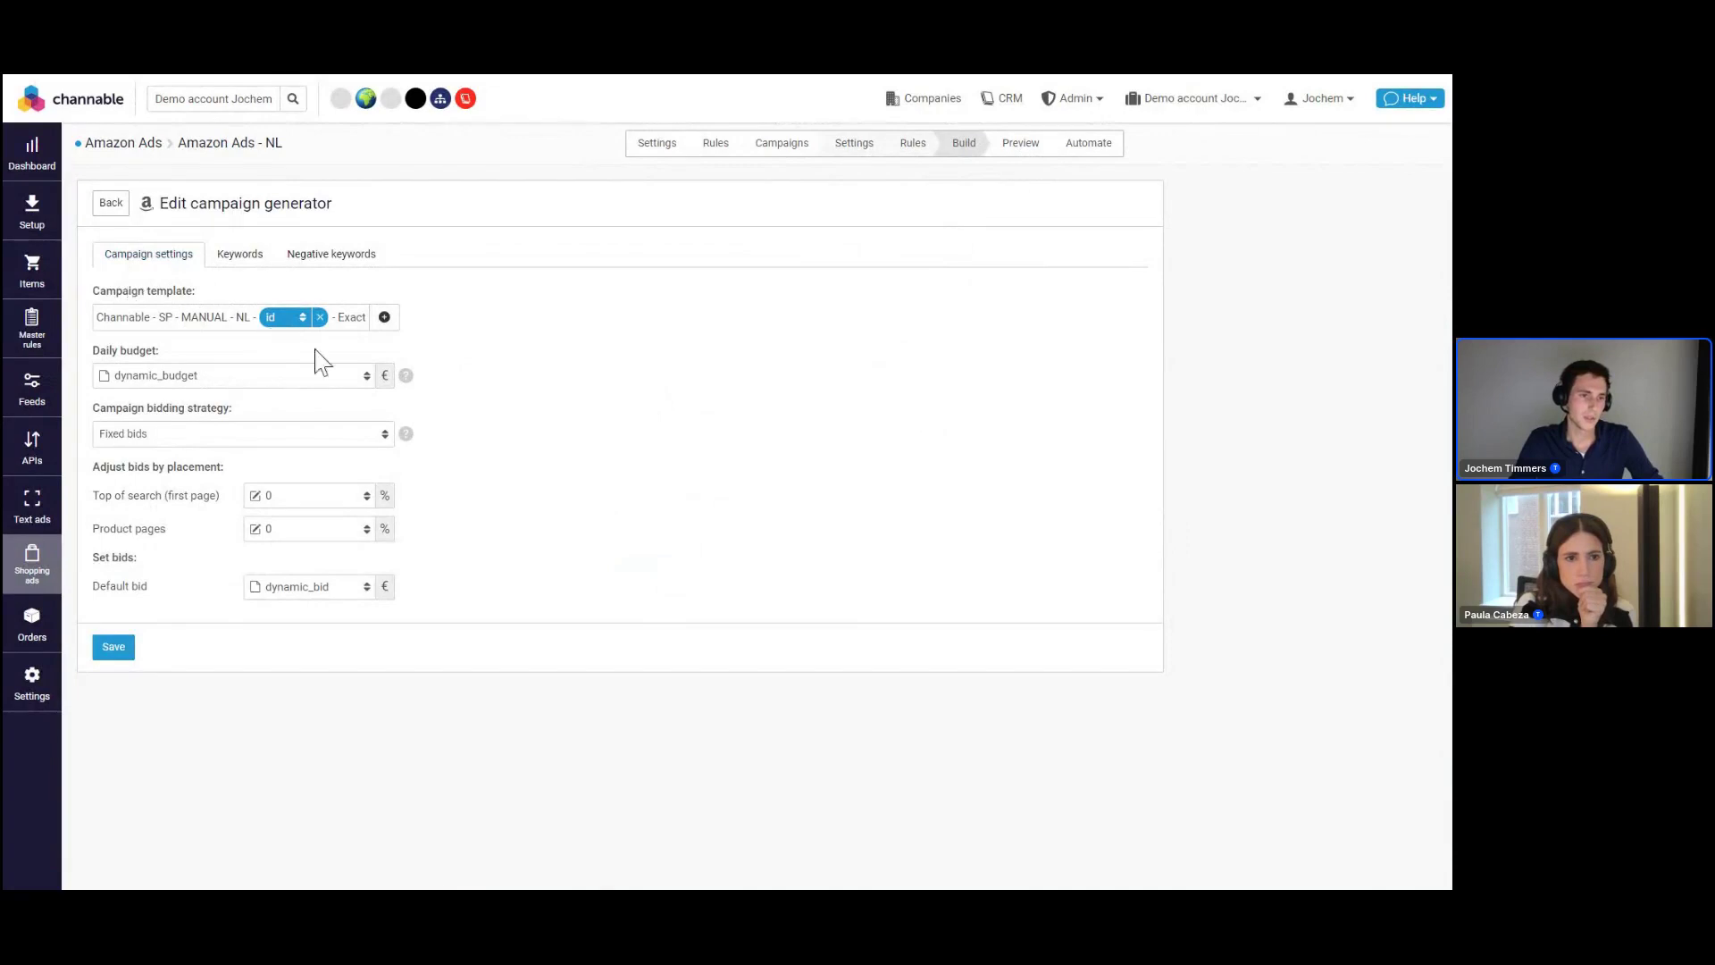
pyautogui.click(248, 265)
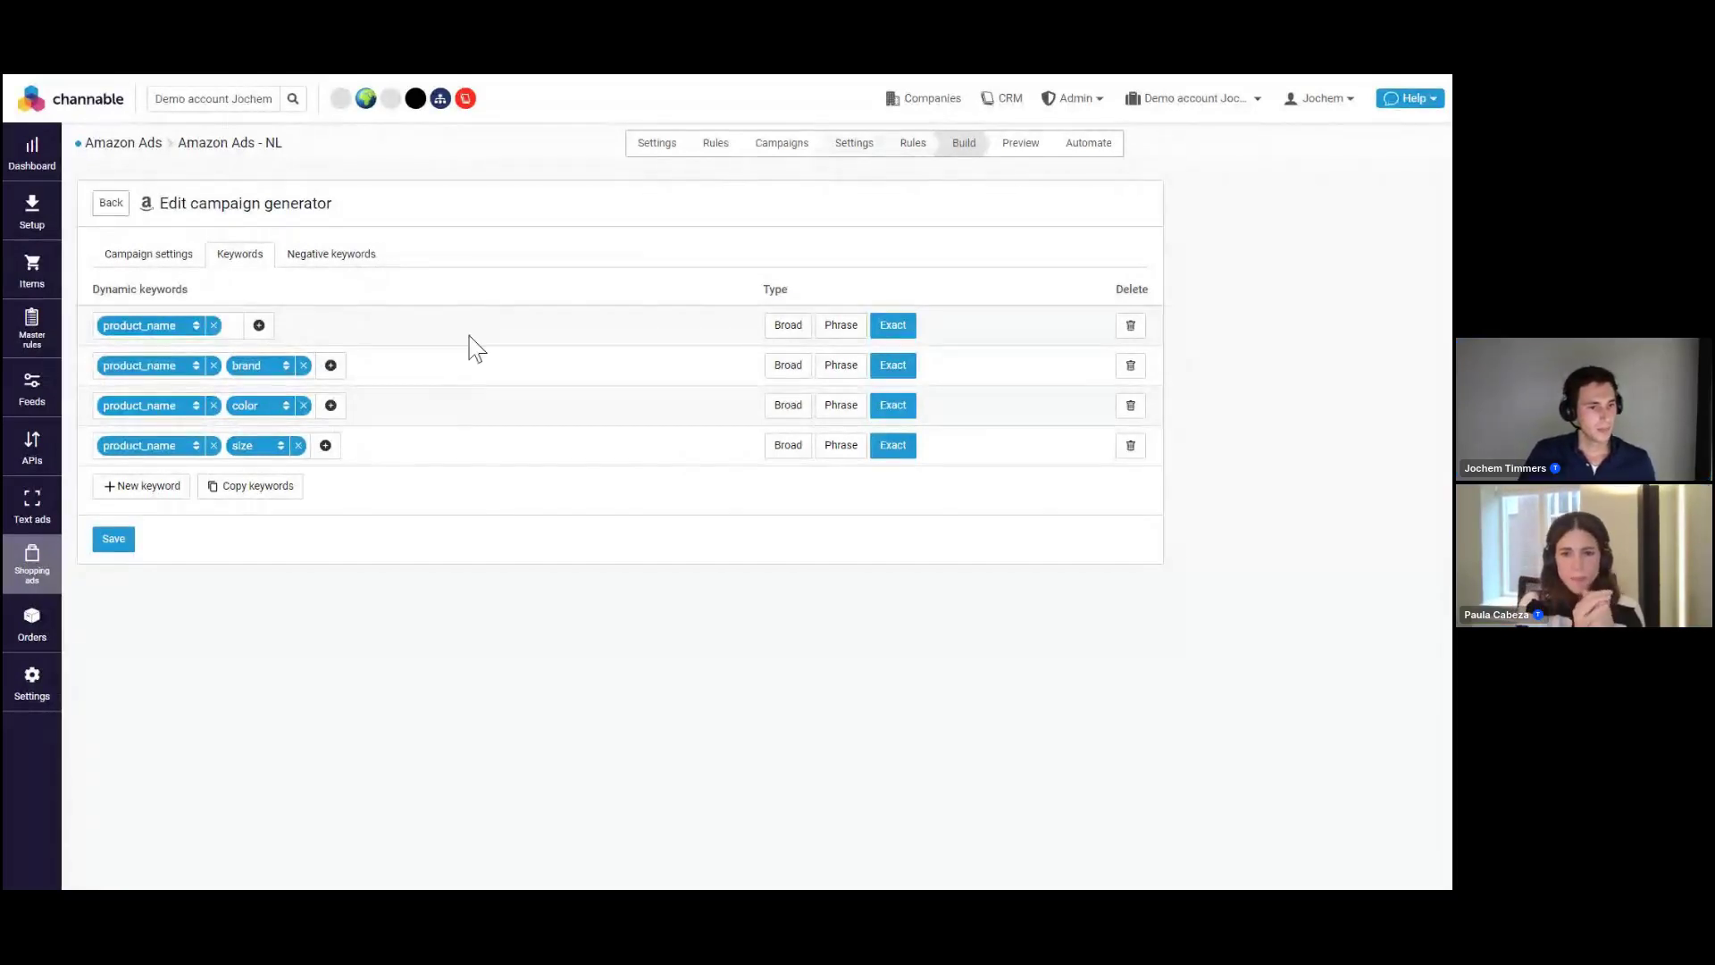
pyautogui.click(172, 256)
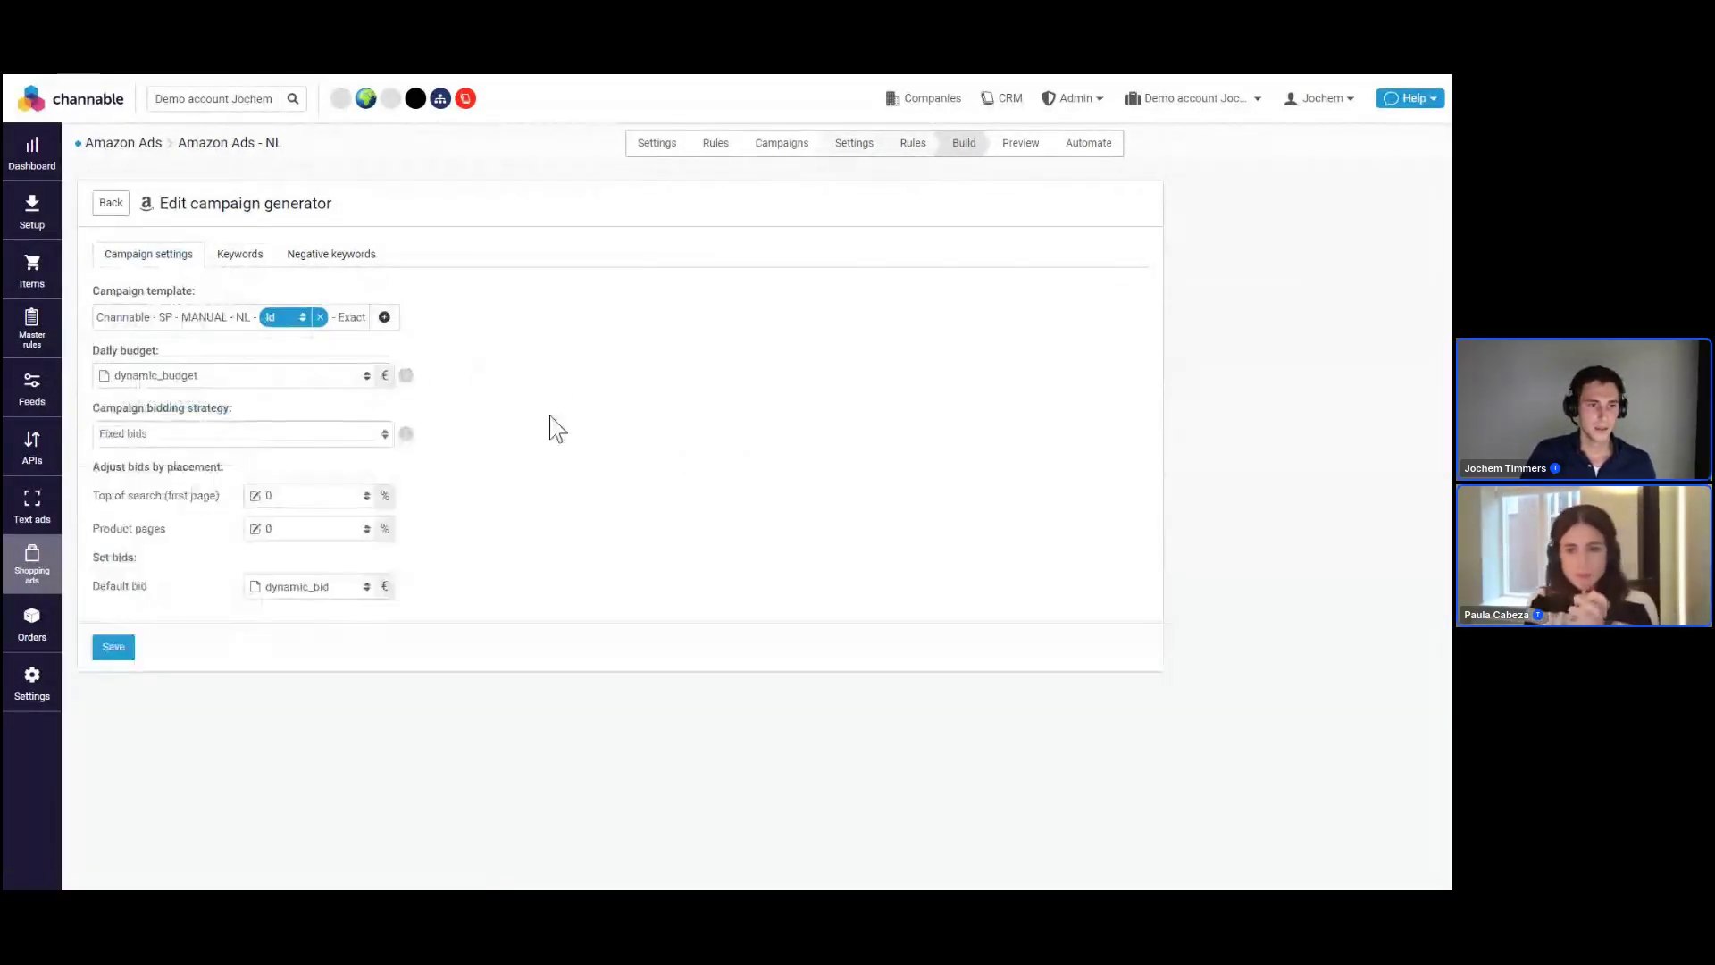
# Preview the channel's product ad campaigns, check the Fixed bids strategy explanation, and view the ad groups with their default bids
pyautogui.click(1024, 148)
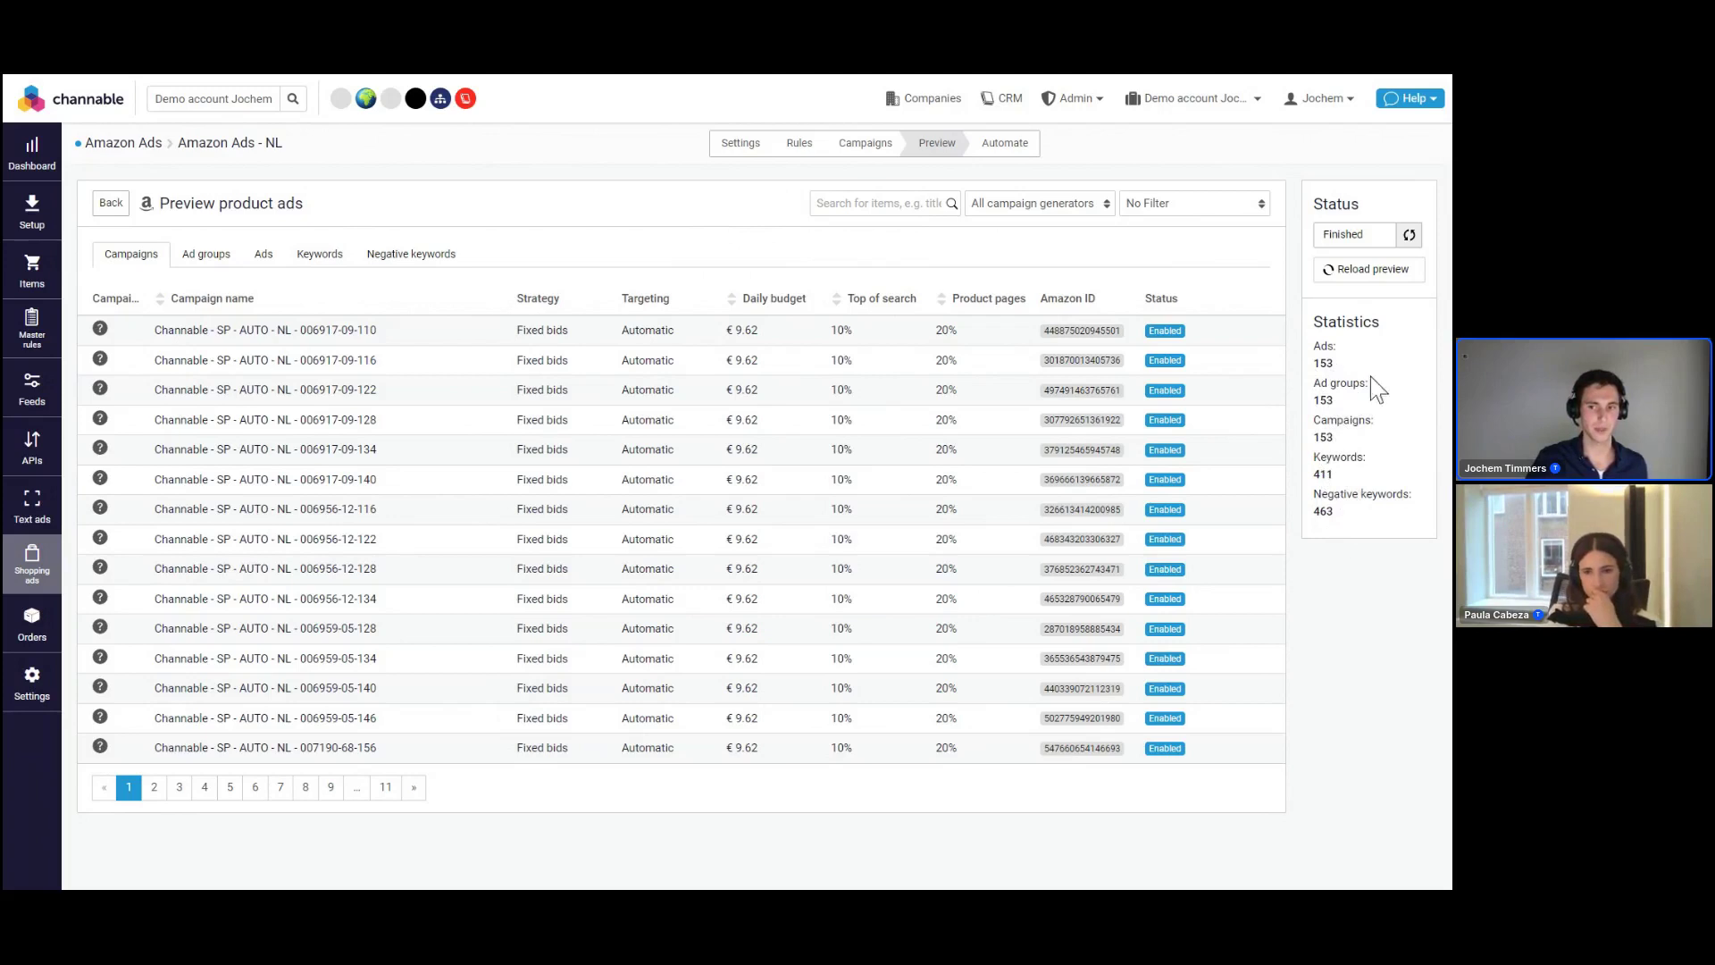
pyautogui.moveTo(640, 412)
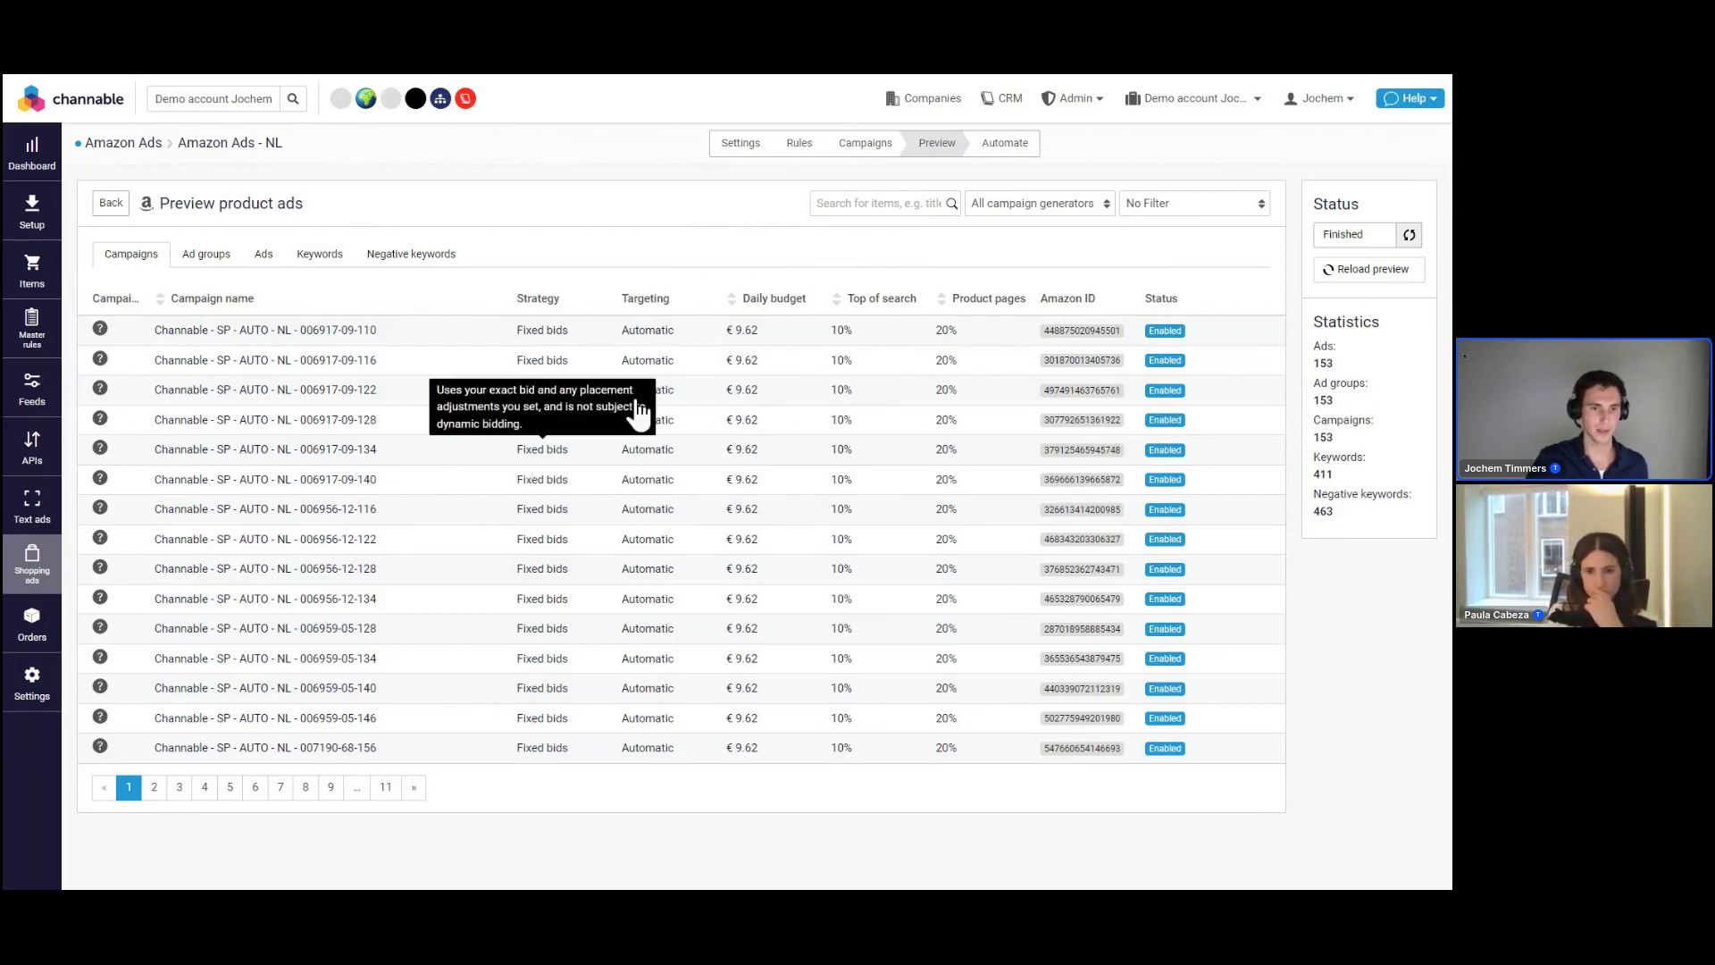
pyautogui.click(204, 268)
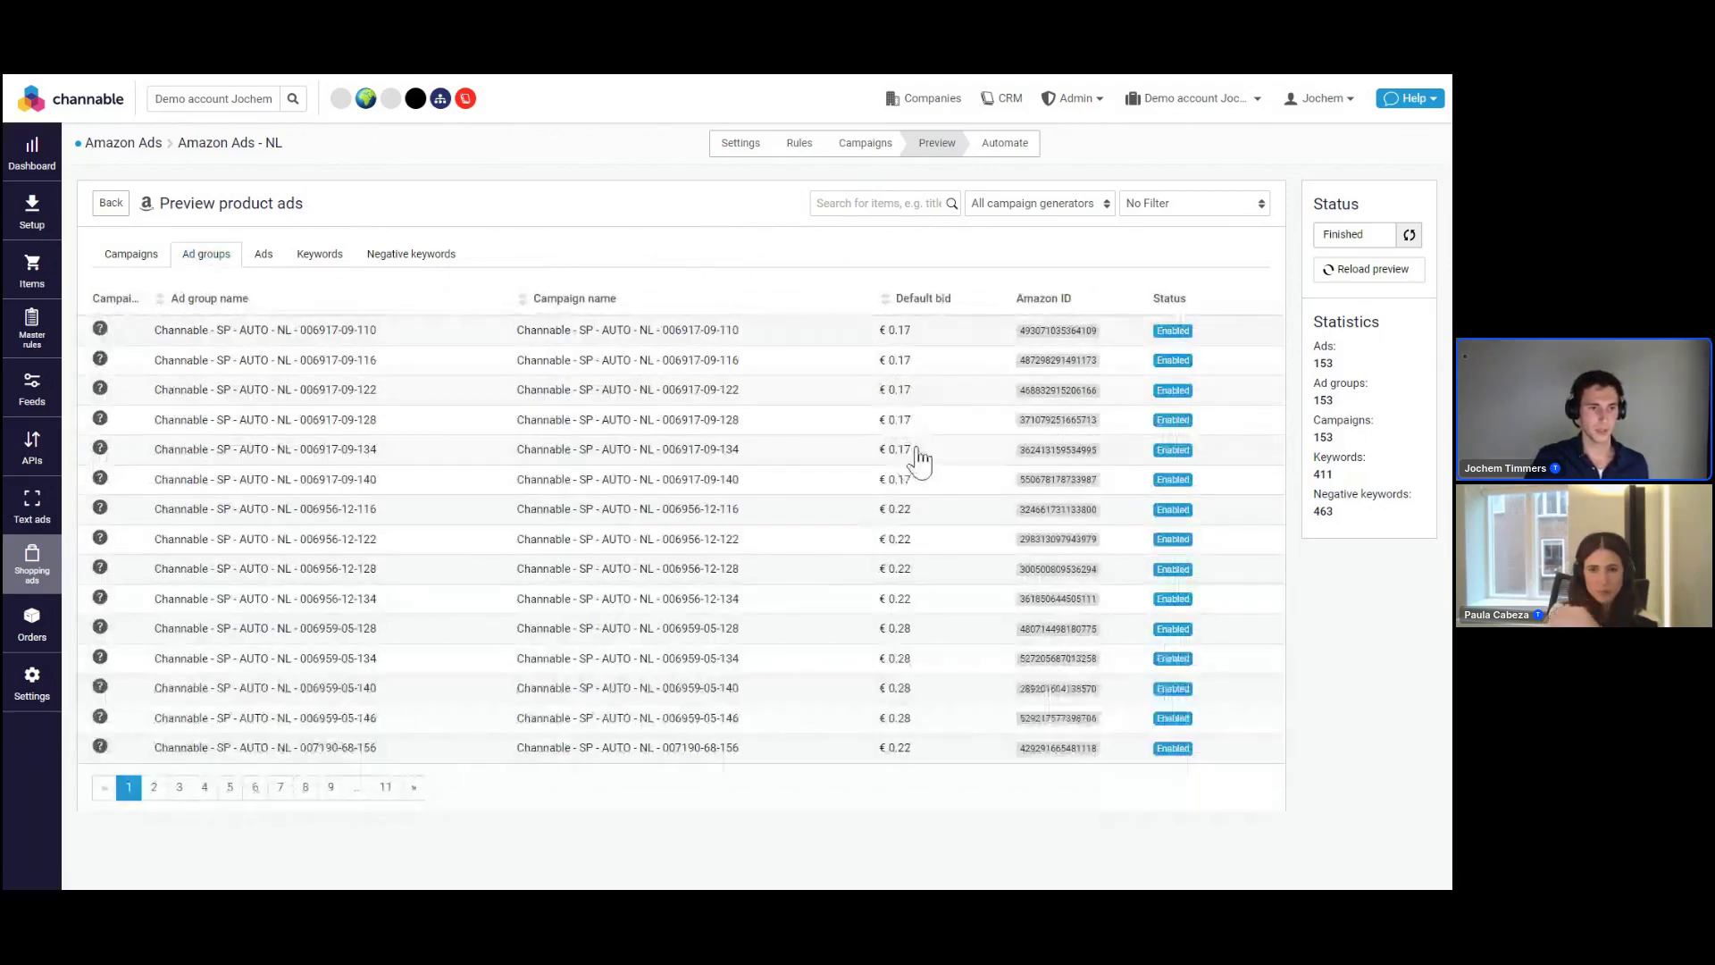
# Preview the generated keywords and negative keywords, and read the details of a TOO_MANY_PARTS error on a phrase negative keyword
pyautogui.click(327, 266)
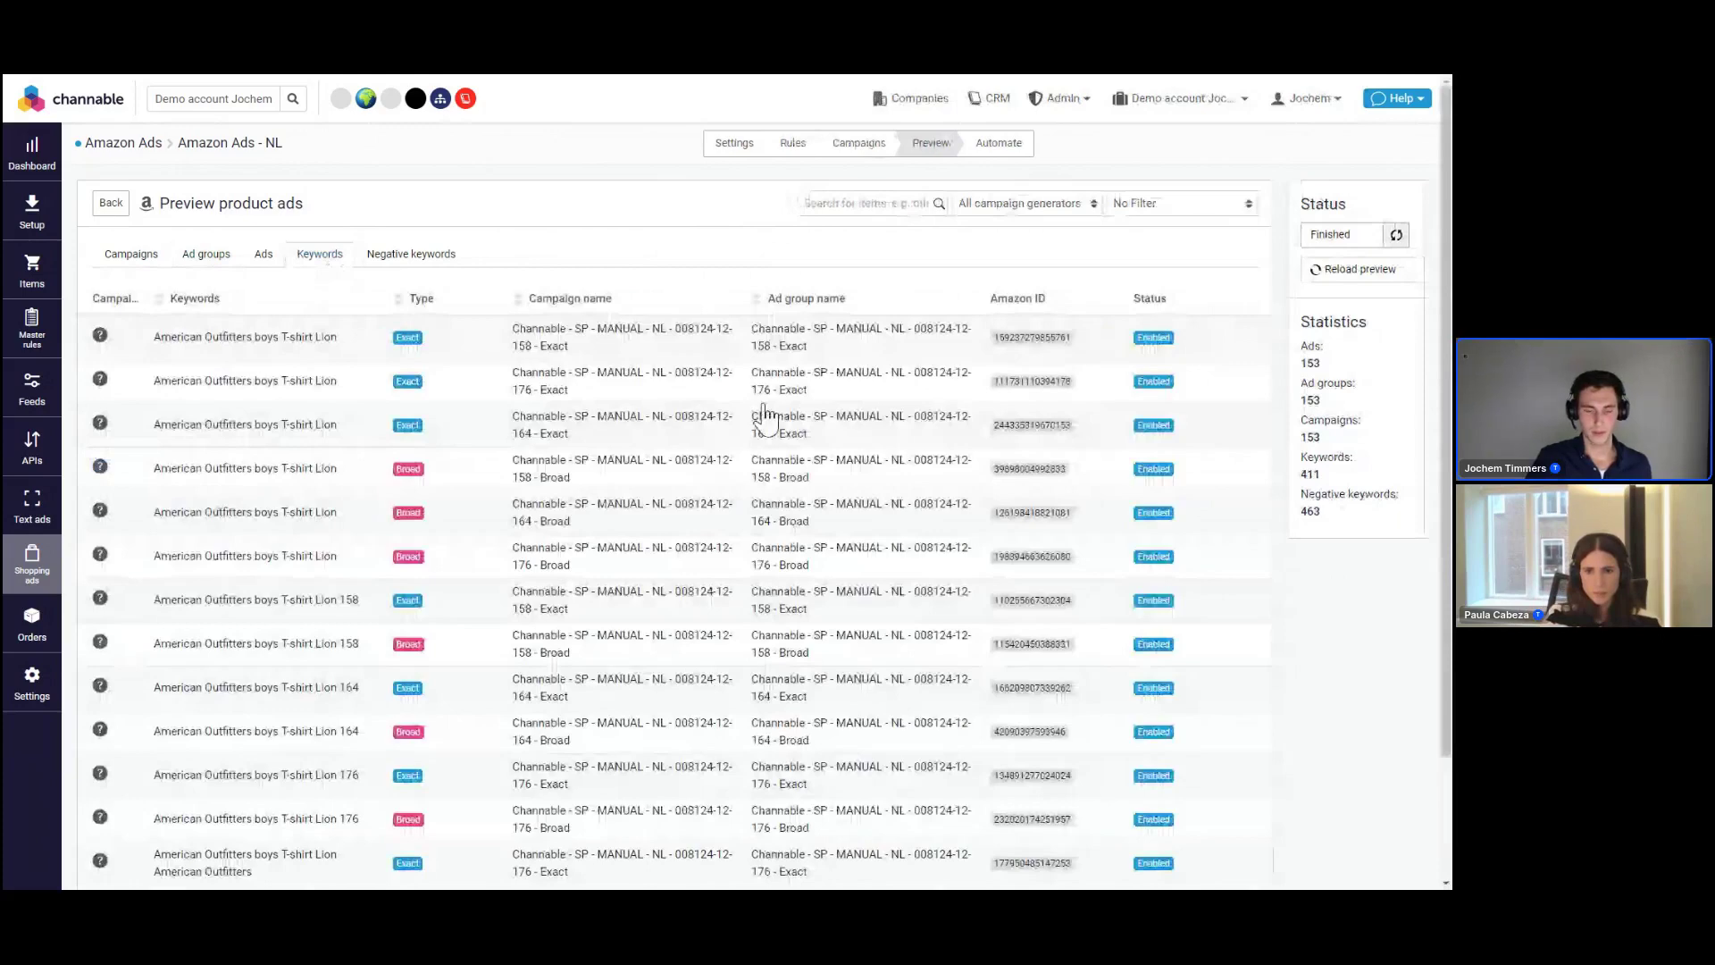
pyautogui.click(408, 256)
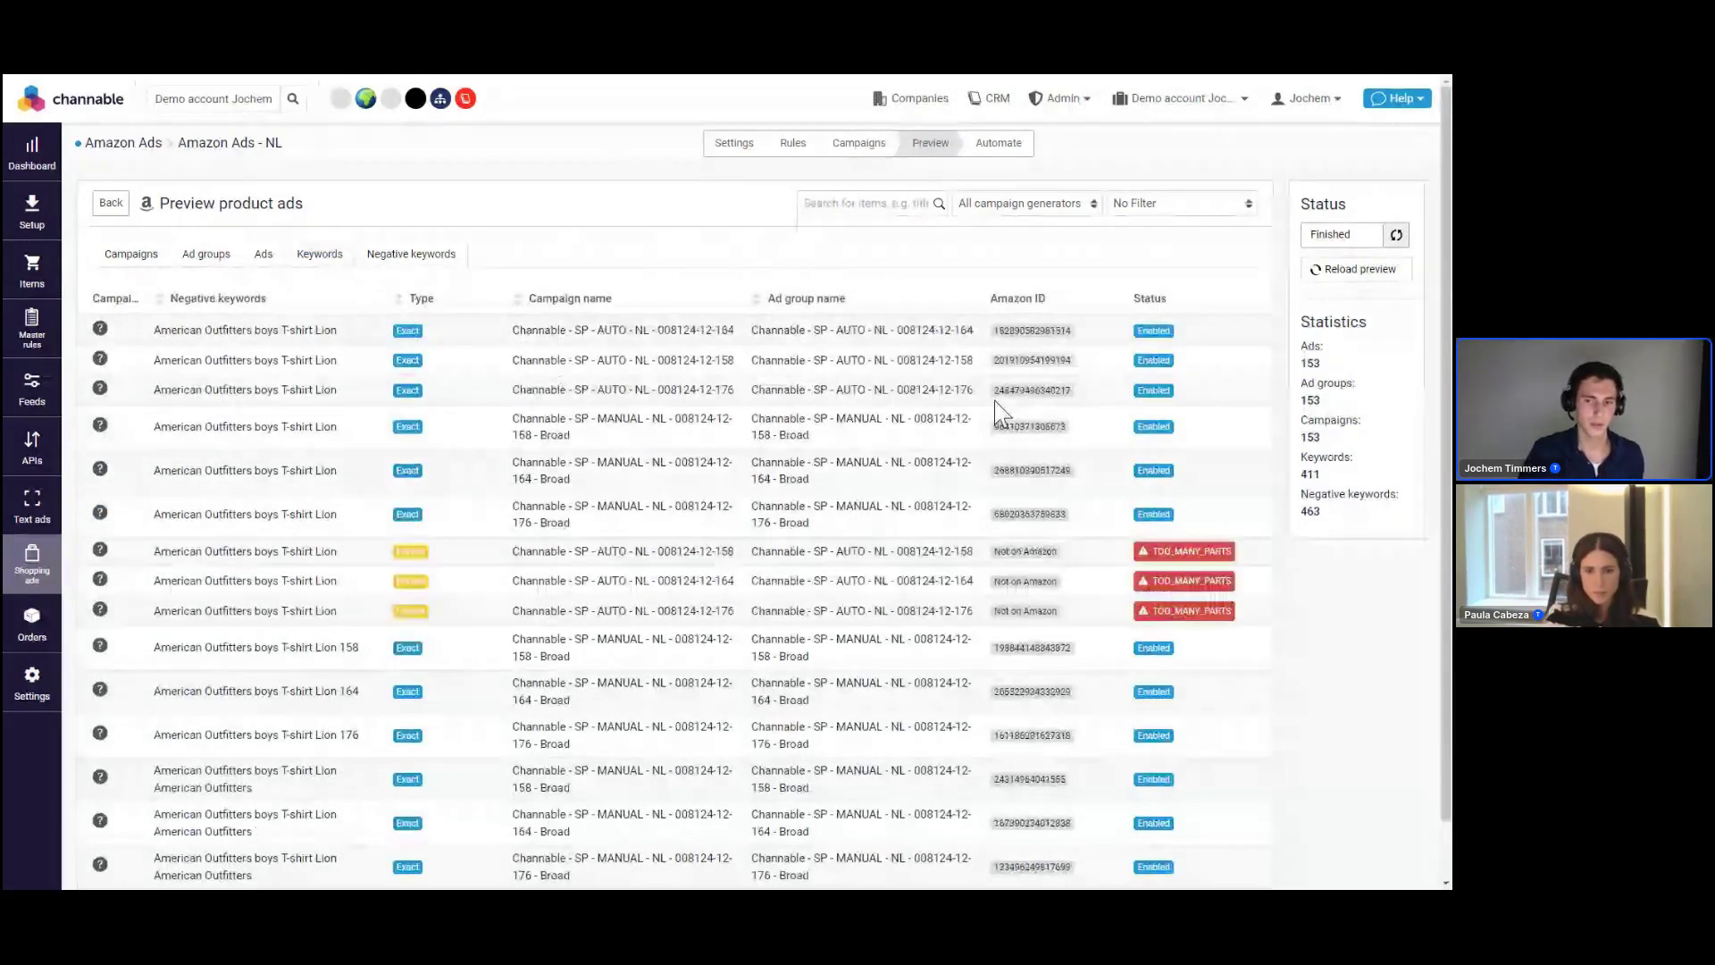
pyautogui.click(1184, 560)
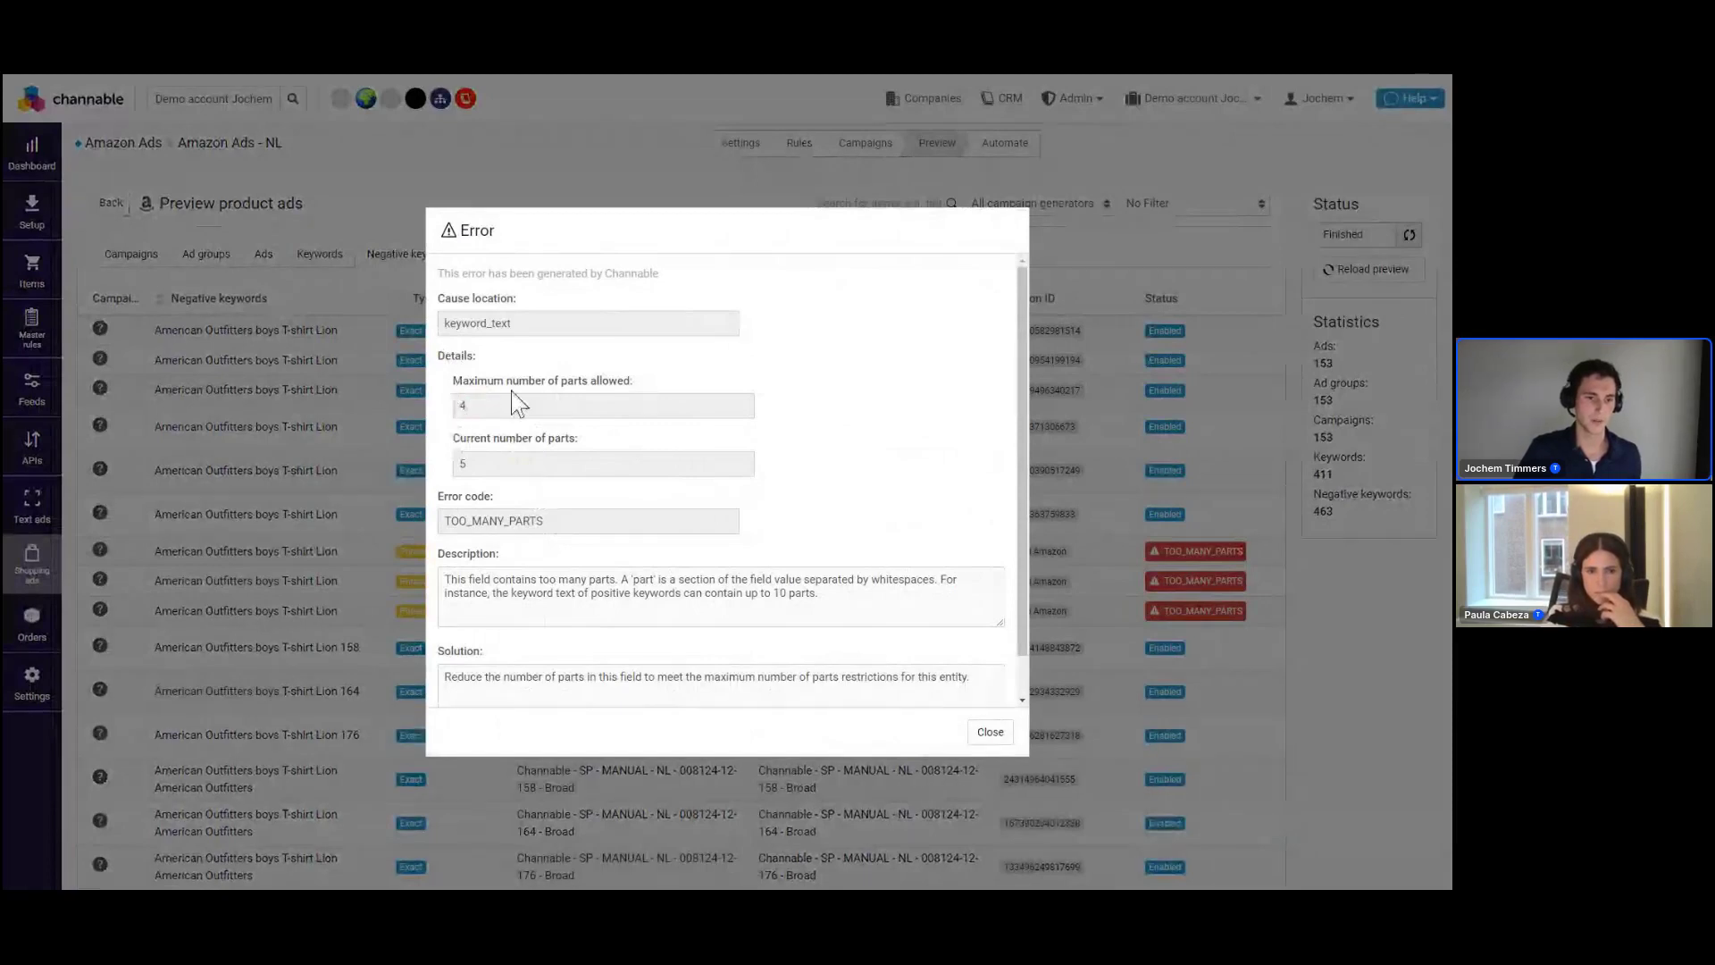
pyautogui.click(377, 625)
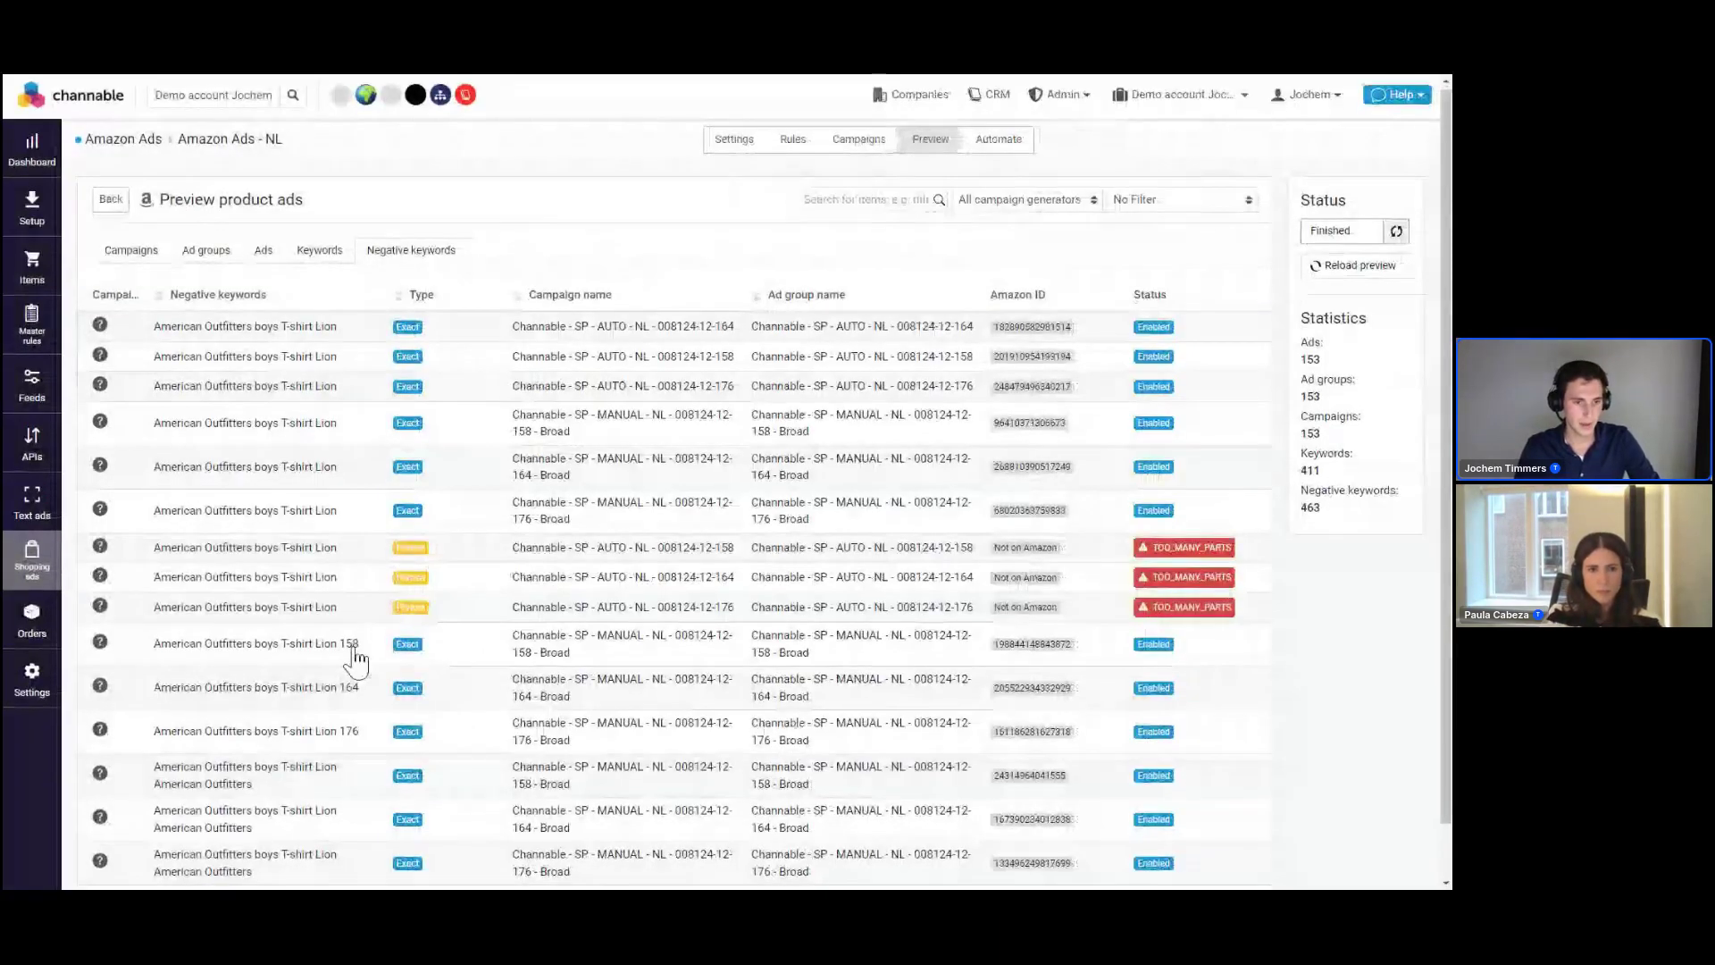
# Filter the negative keywords preview by error
pyautogui.scroll(-1, 356, 660)
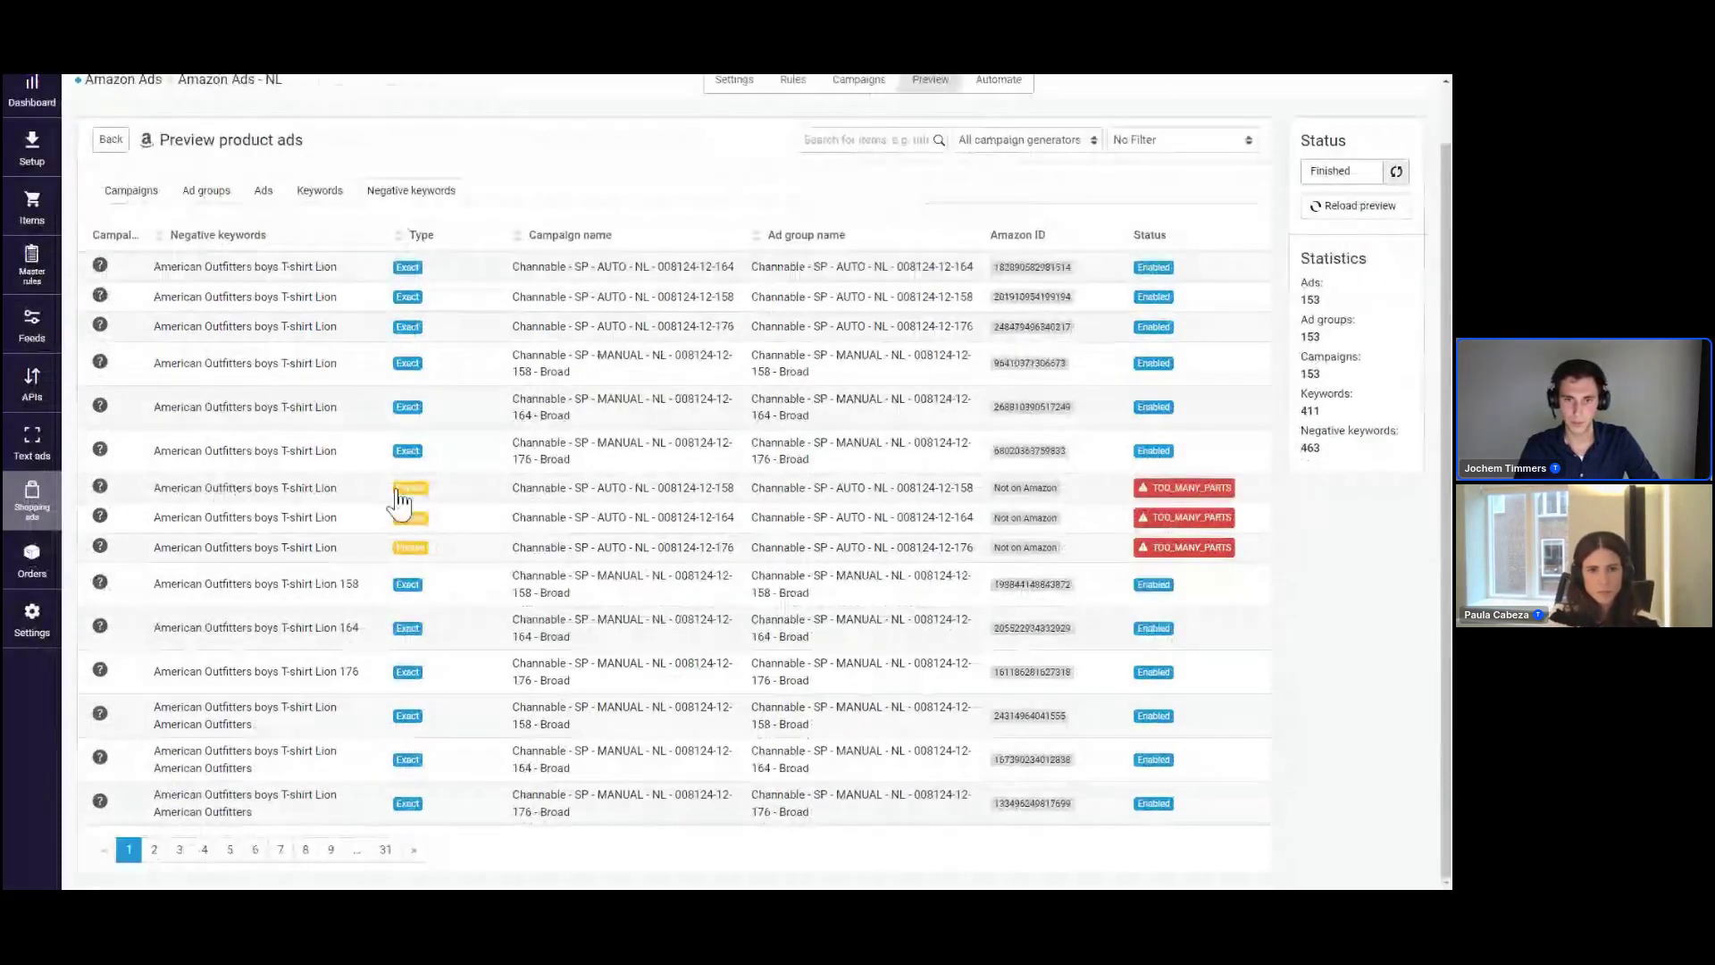
pyautogui.scroll(1, 400, 502)
pyautogui.click(1197, 205)
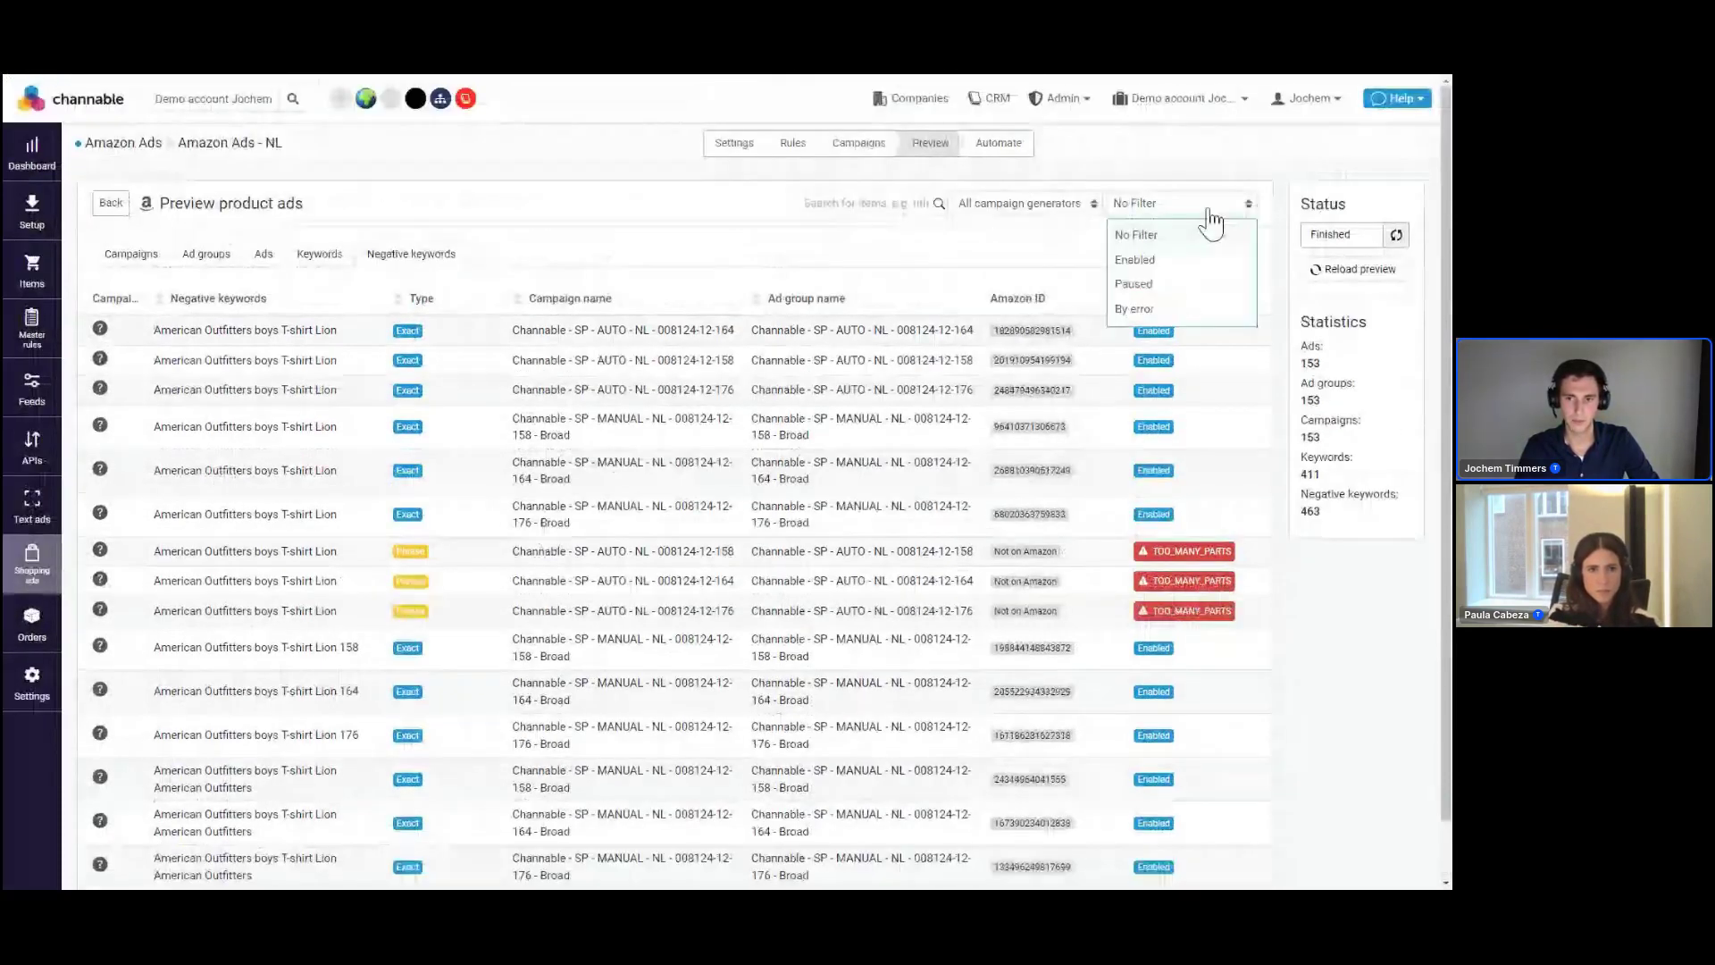
pyautogui.click(1176, 313)
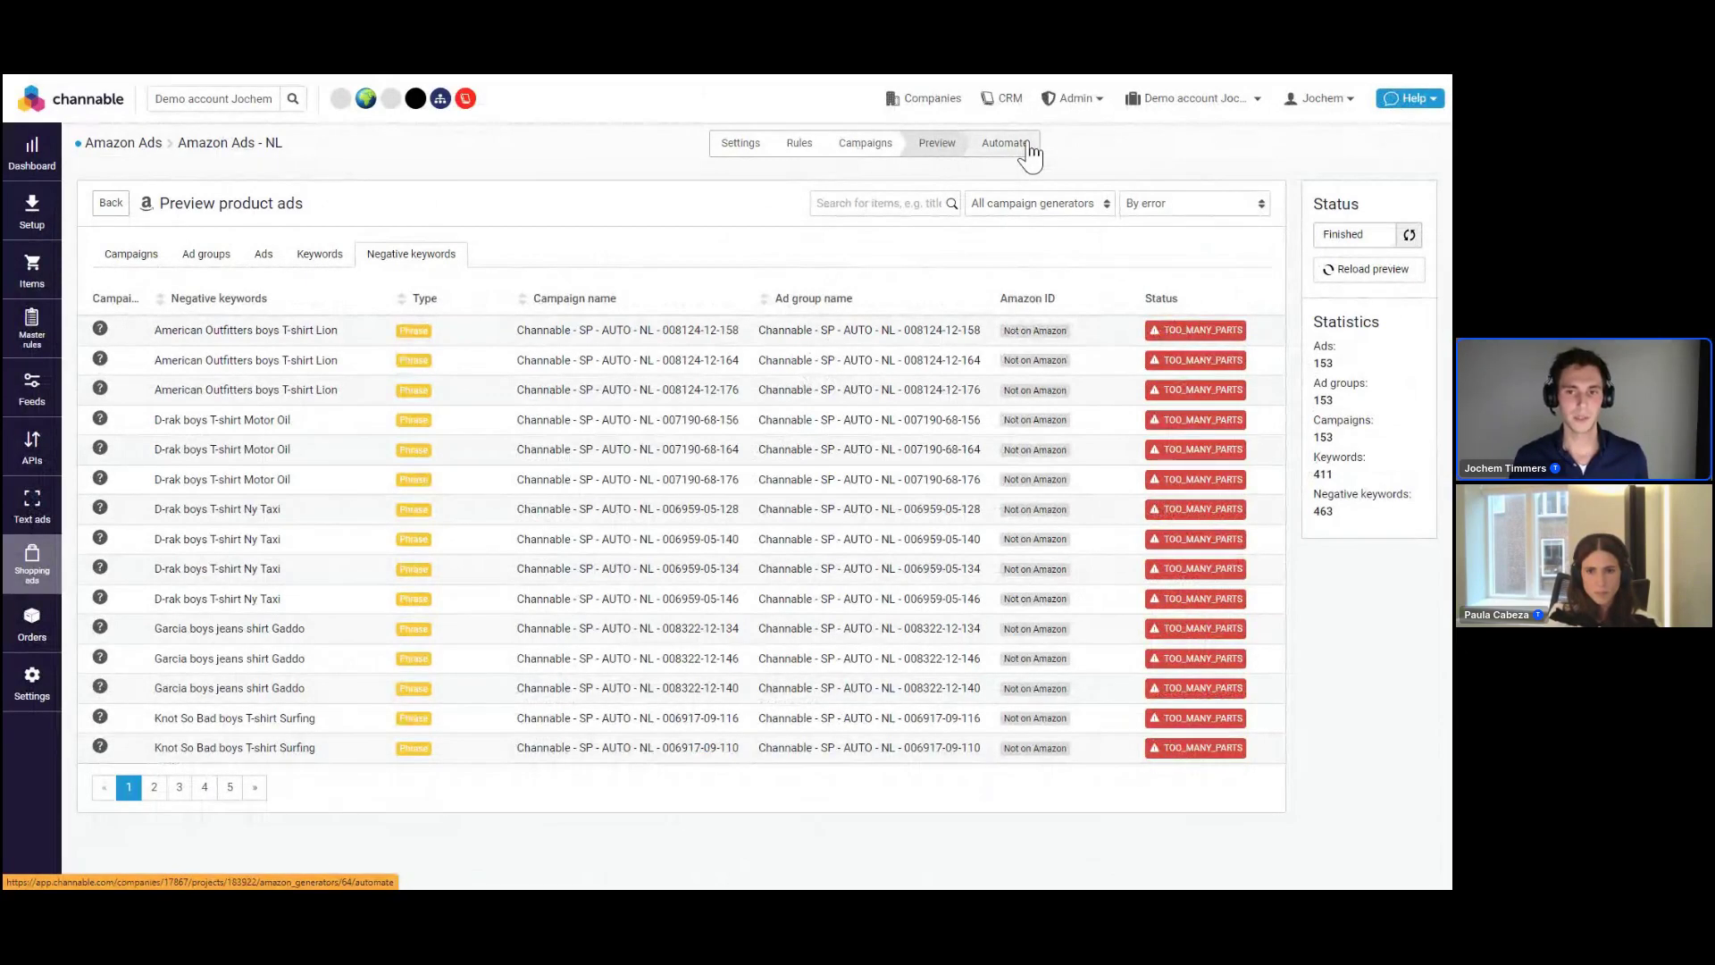
# Open the channel's automation keyword rules and examine the condition fields available for the ACOS rule in Move keywords from automatic
pyautogui.click(1003, 149)
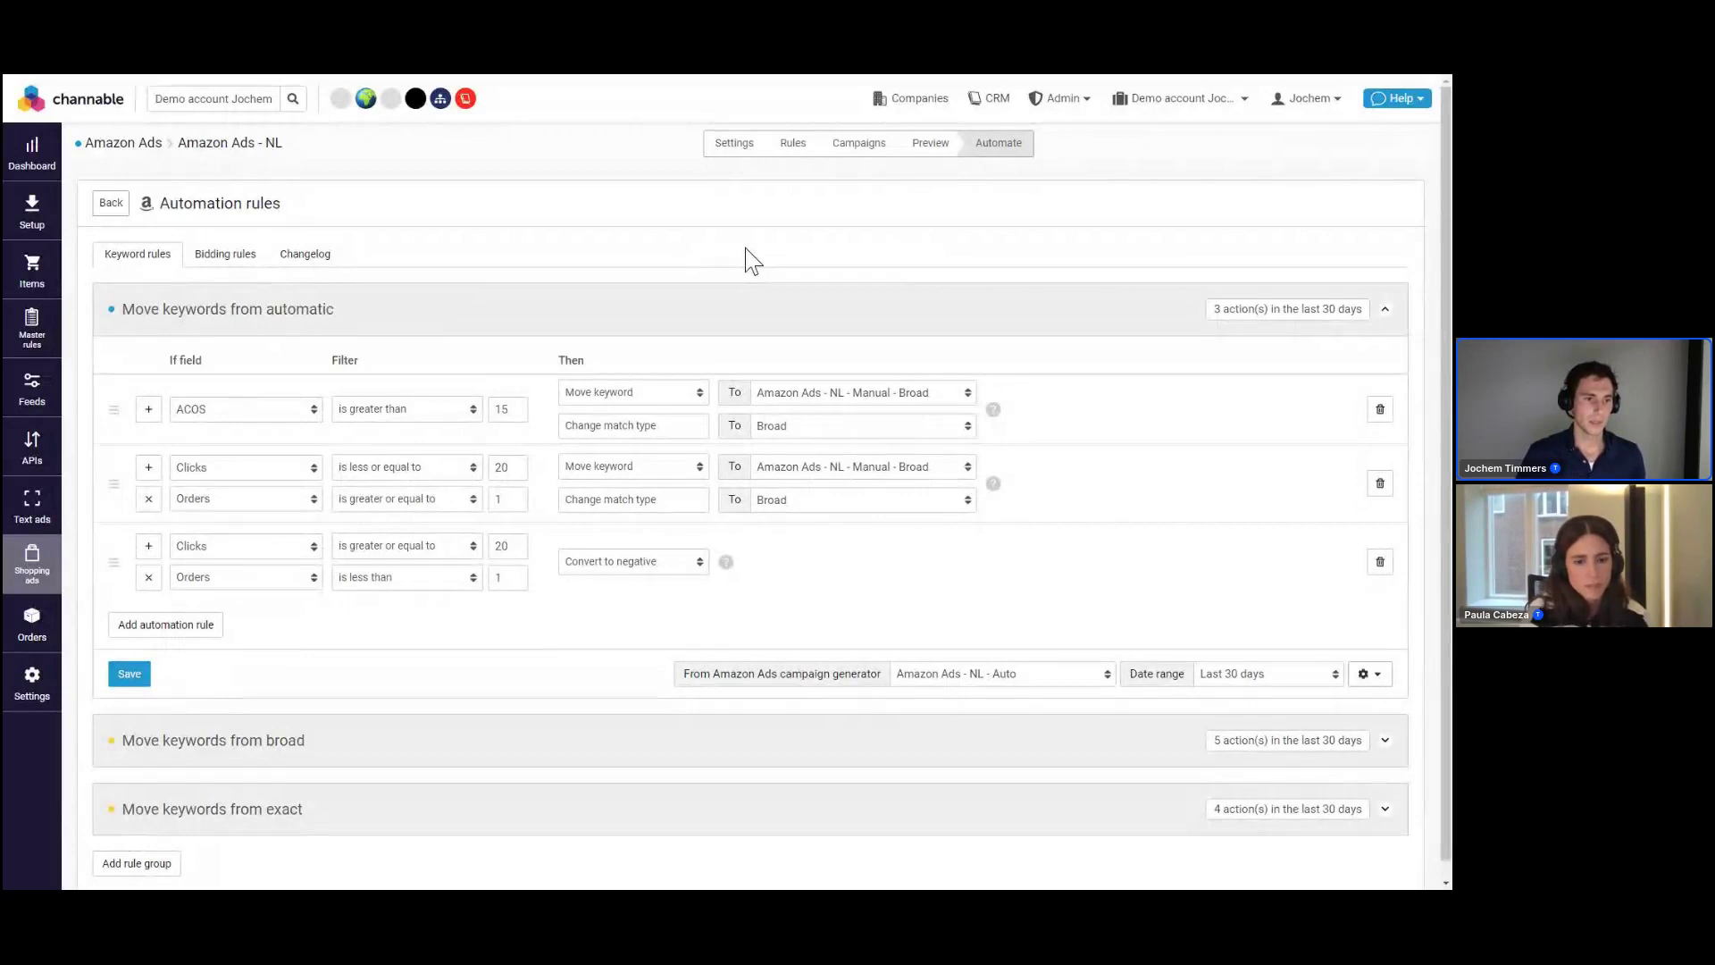
pyautogui.click(137, 253)
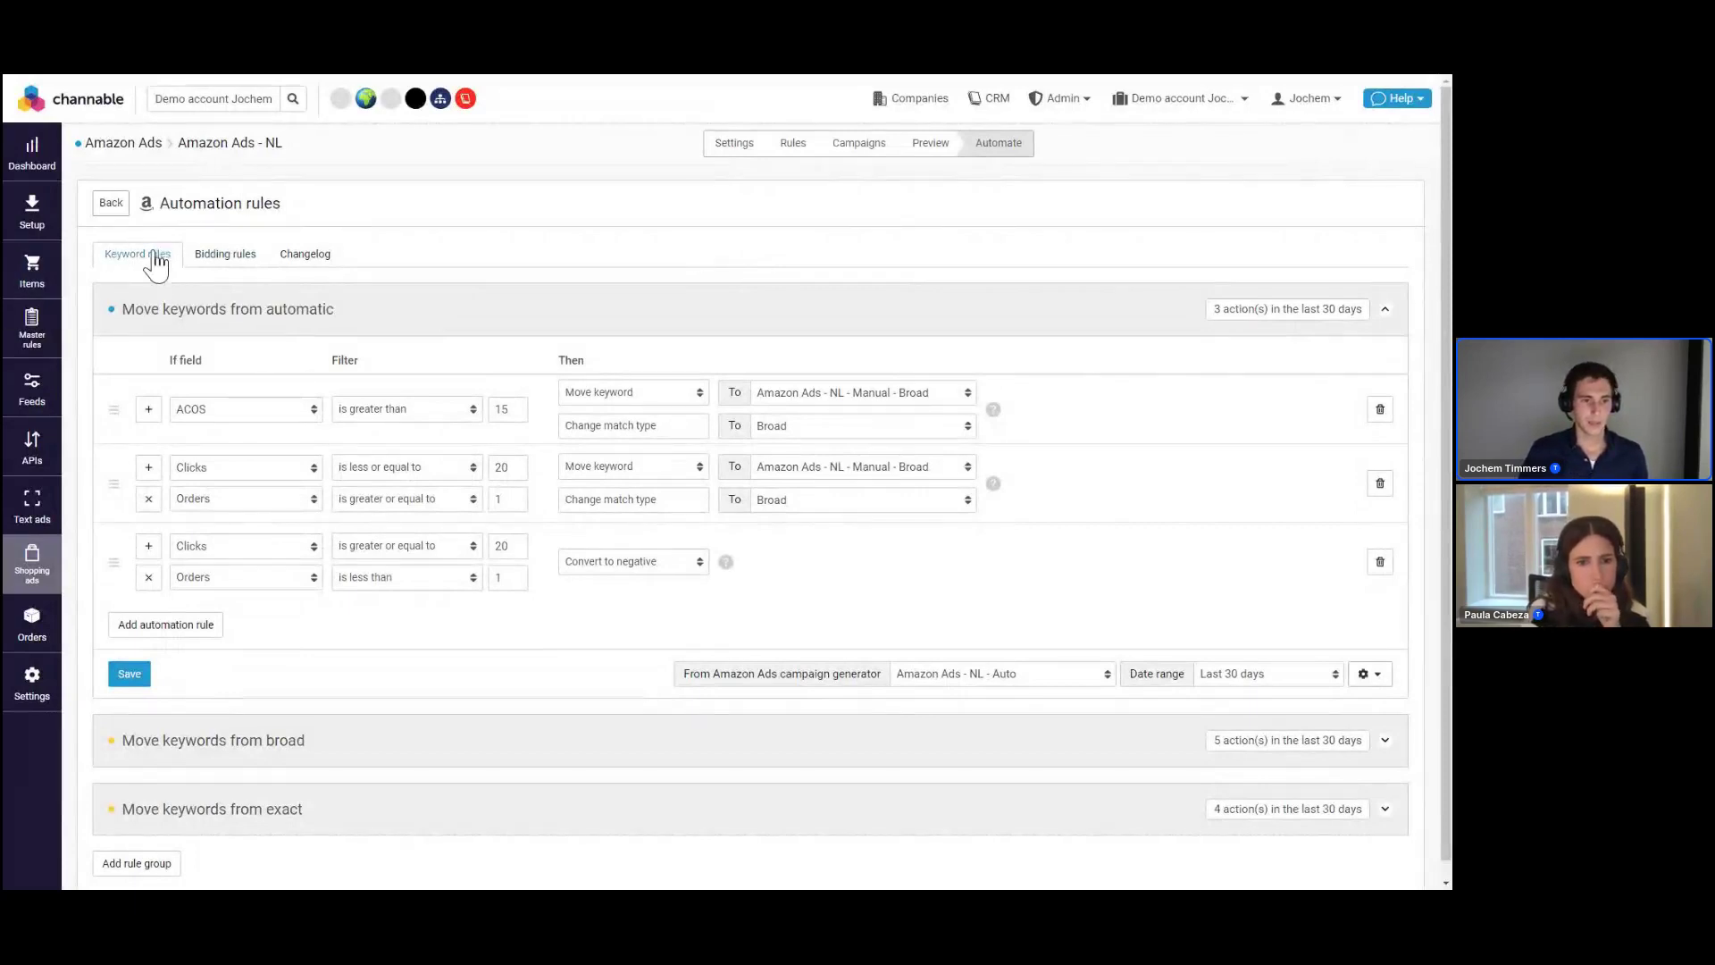
pyautogui.click(247, 416)
pyautogui.scroll(-2, 277, 536)
pyautogui.scroll(-2, 270, 554)
pyautogui.scroll(5, 276, 558)
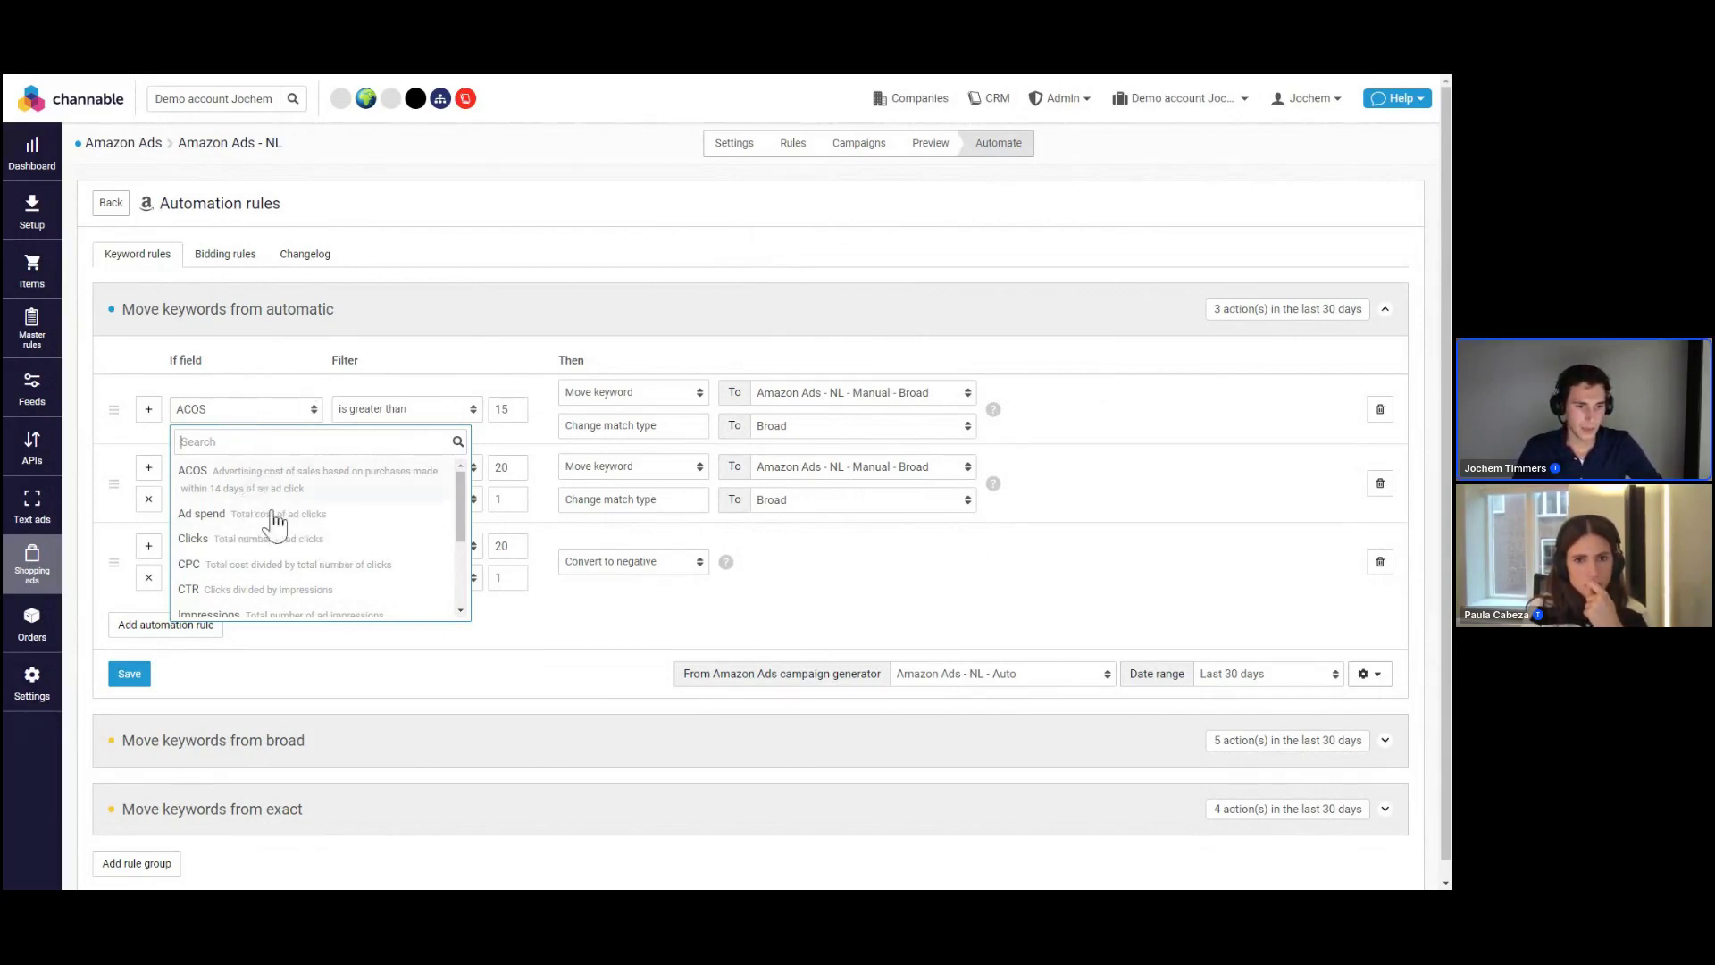
pyautogui.scroll(-2, 287, 563)
pyautogui.scroll(-2, 285, 576)
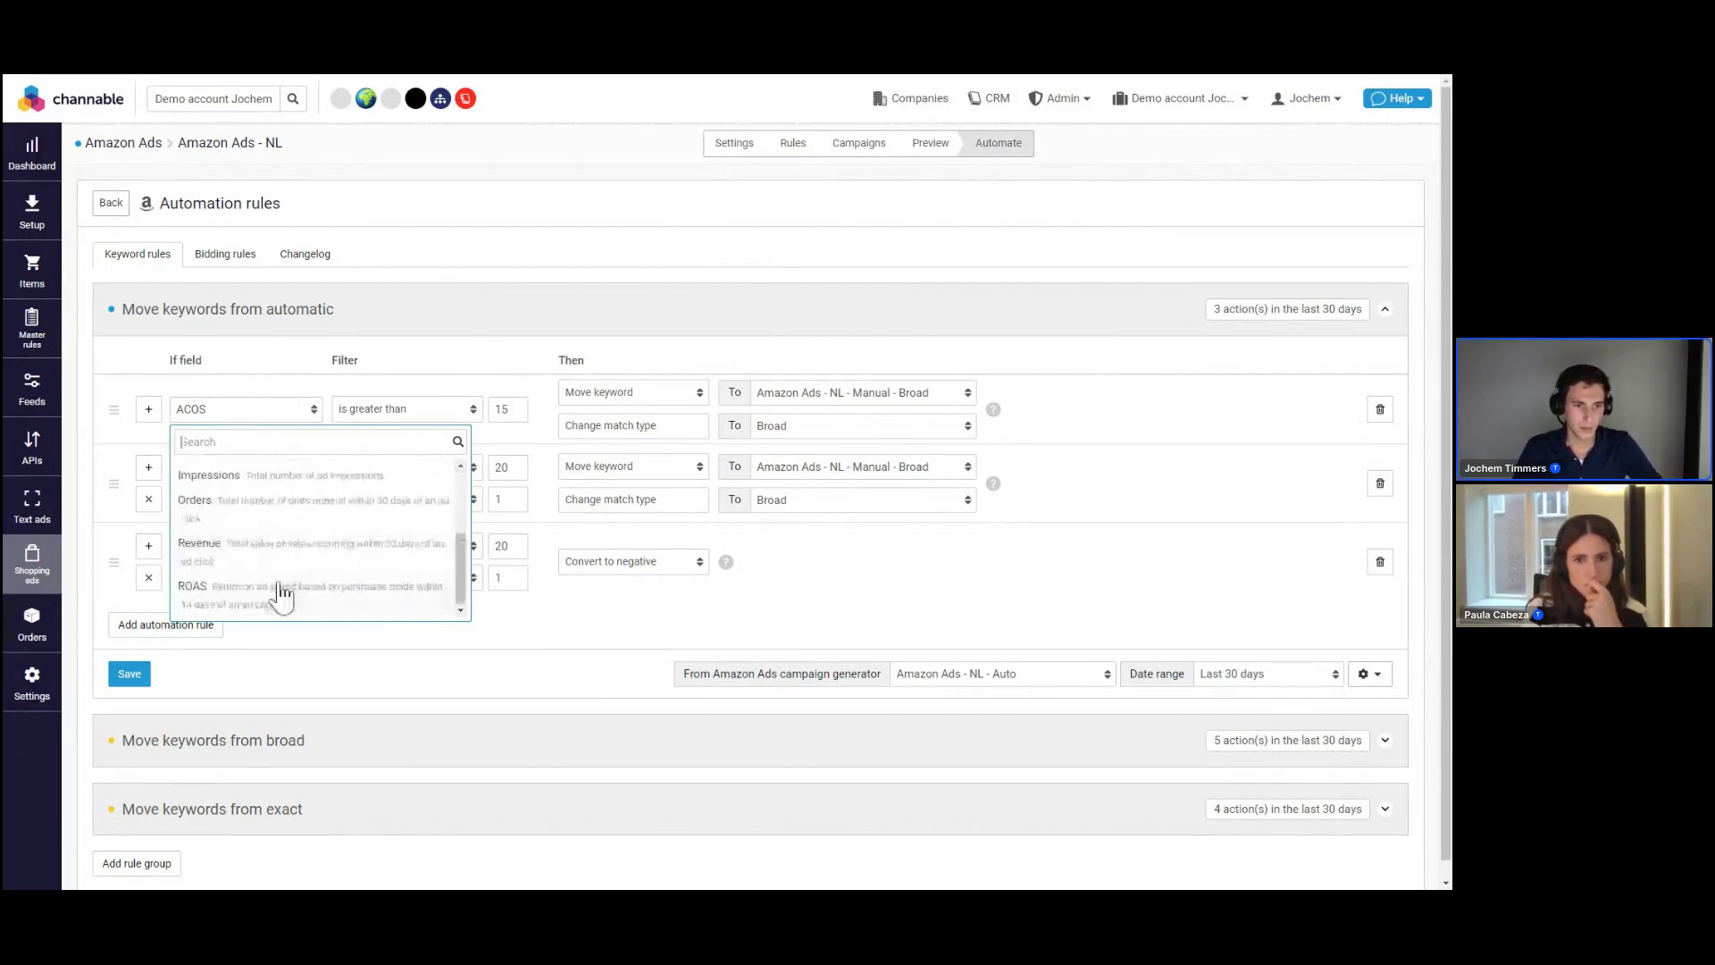
pyautogui.scroll(2, 282, 567)
pyautogui.scroll(3, 284, 561)
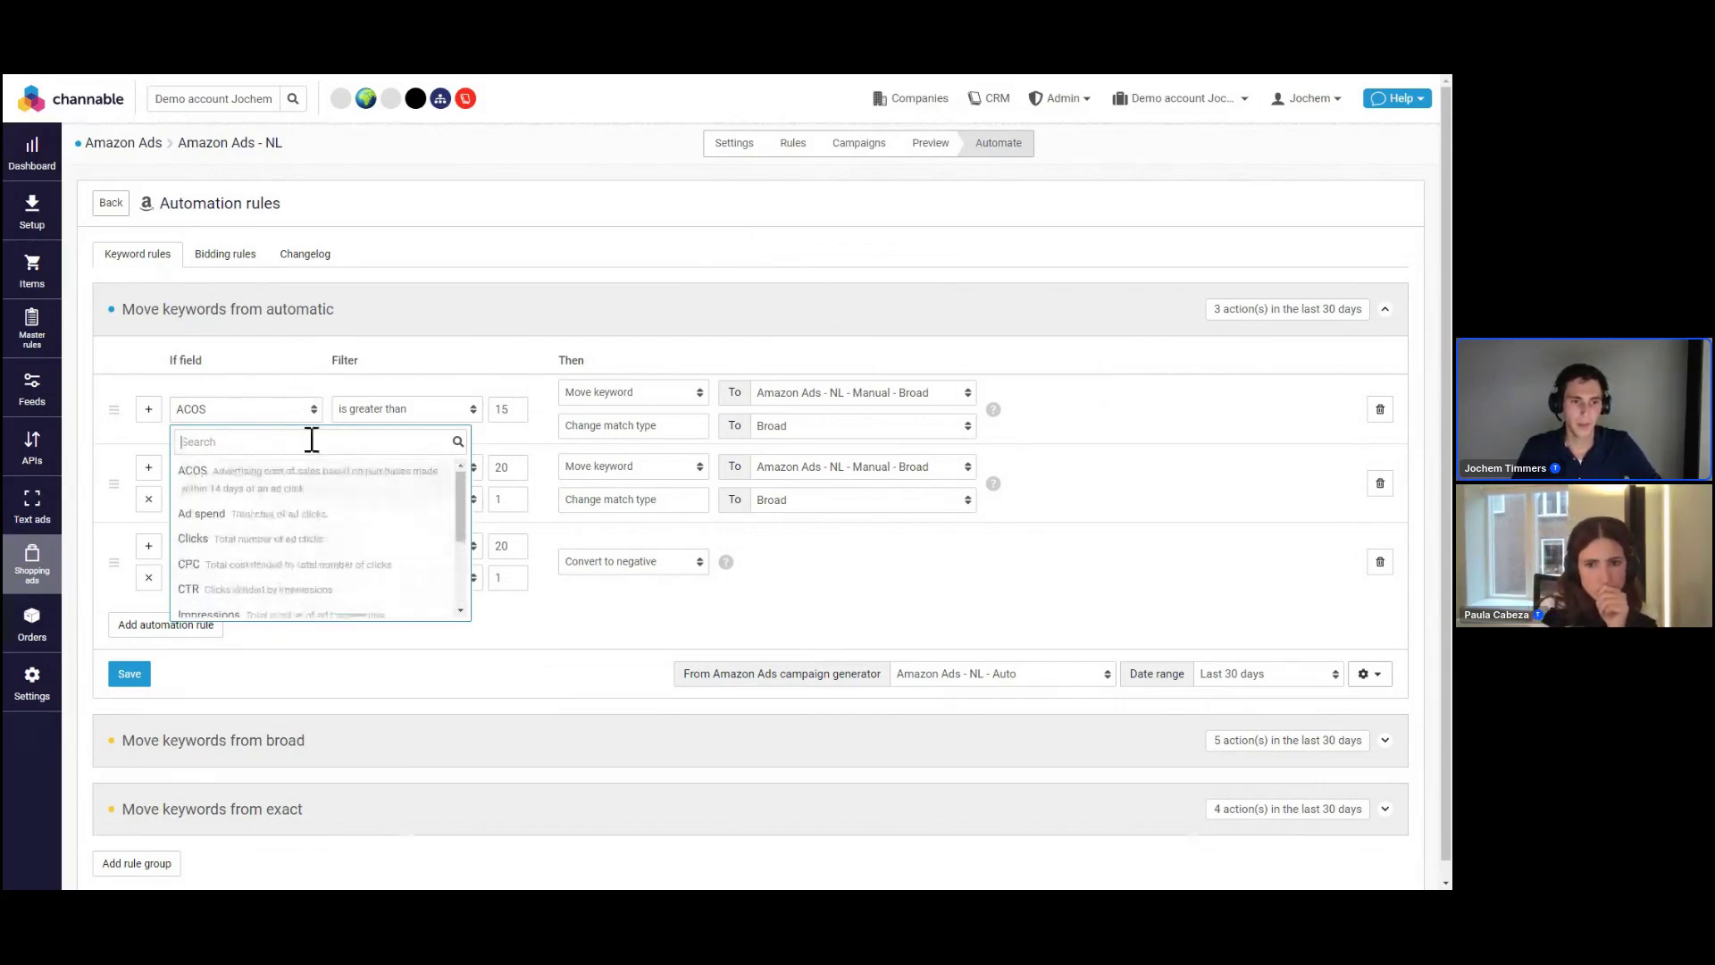
pyautogui.click(301, 370)
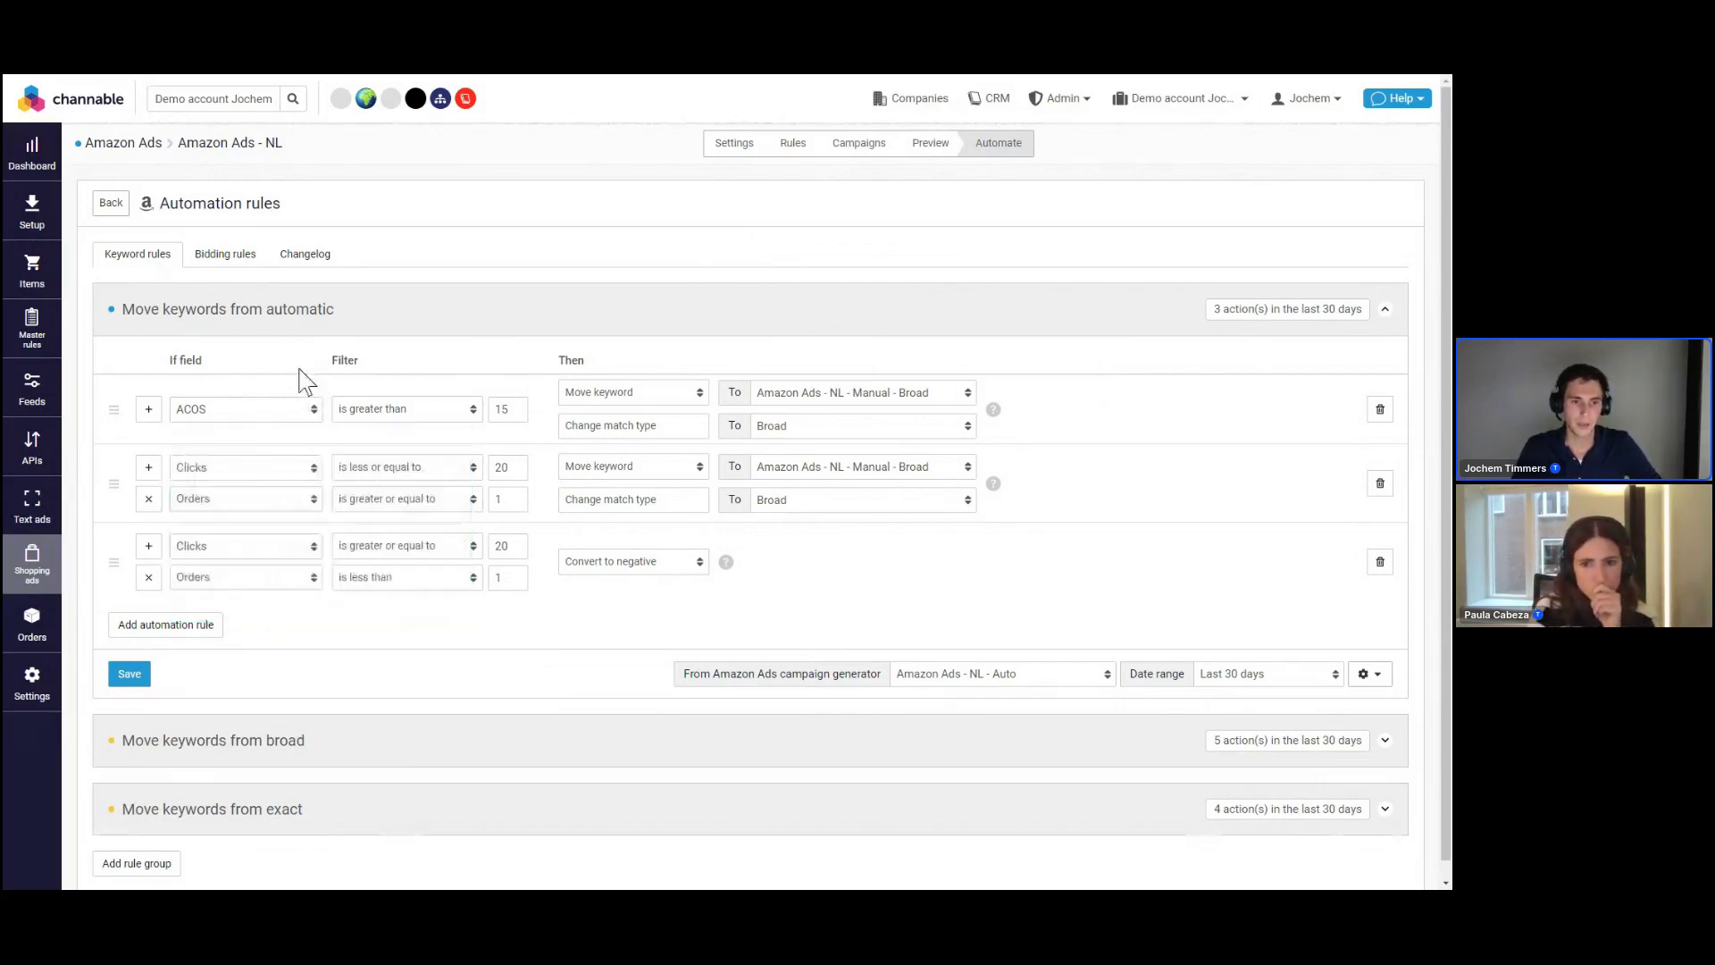
# Review the filter operators, keyword actions, target generators and match types of the Move keywords from automatic rules without changing them
pyautogui.click(422, 414)
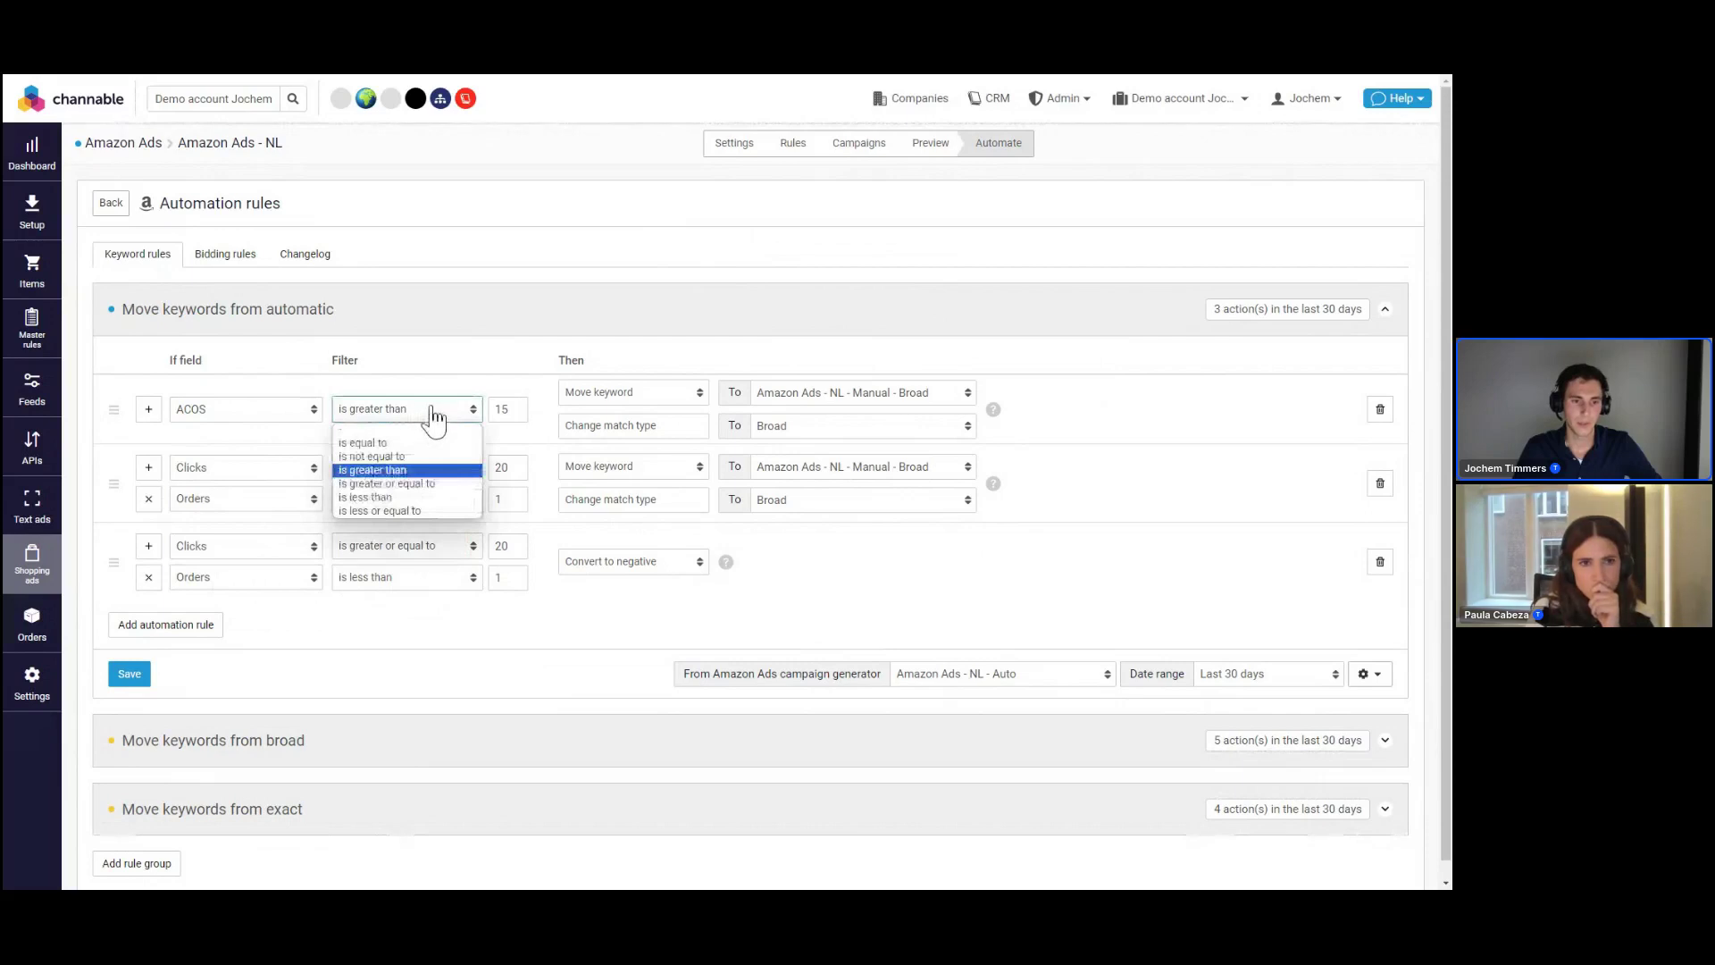
pyautogui.click(413, 410)
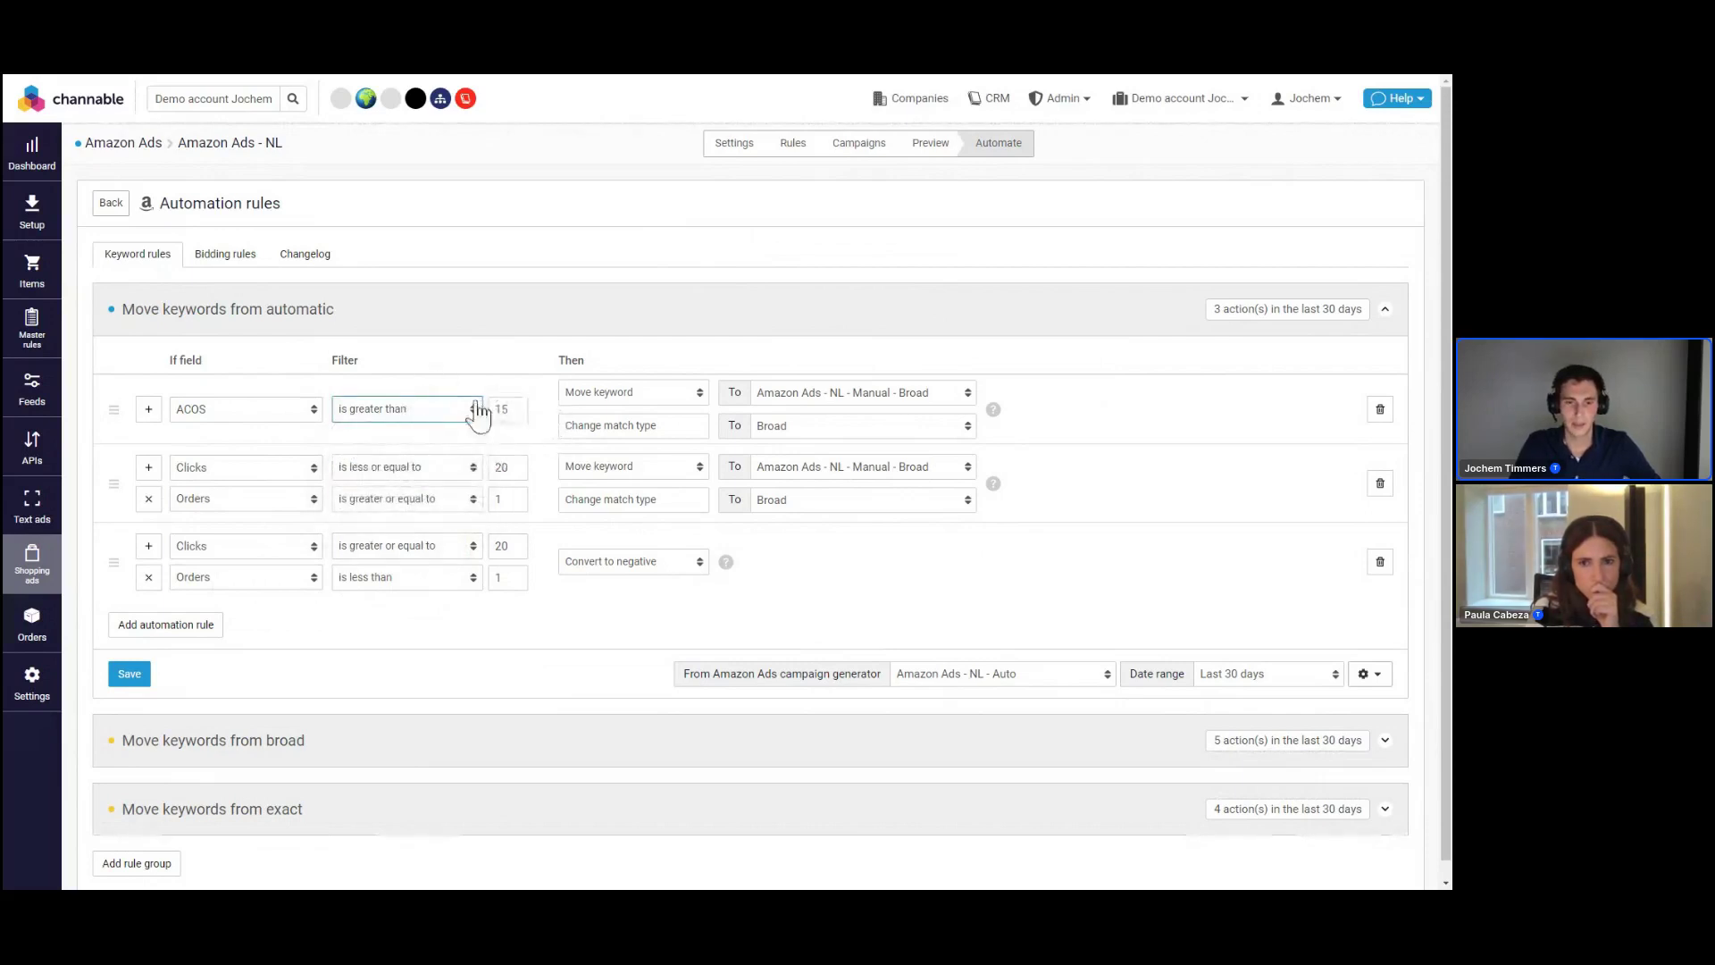
pyautogui.click(641, 397)
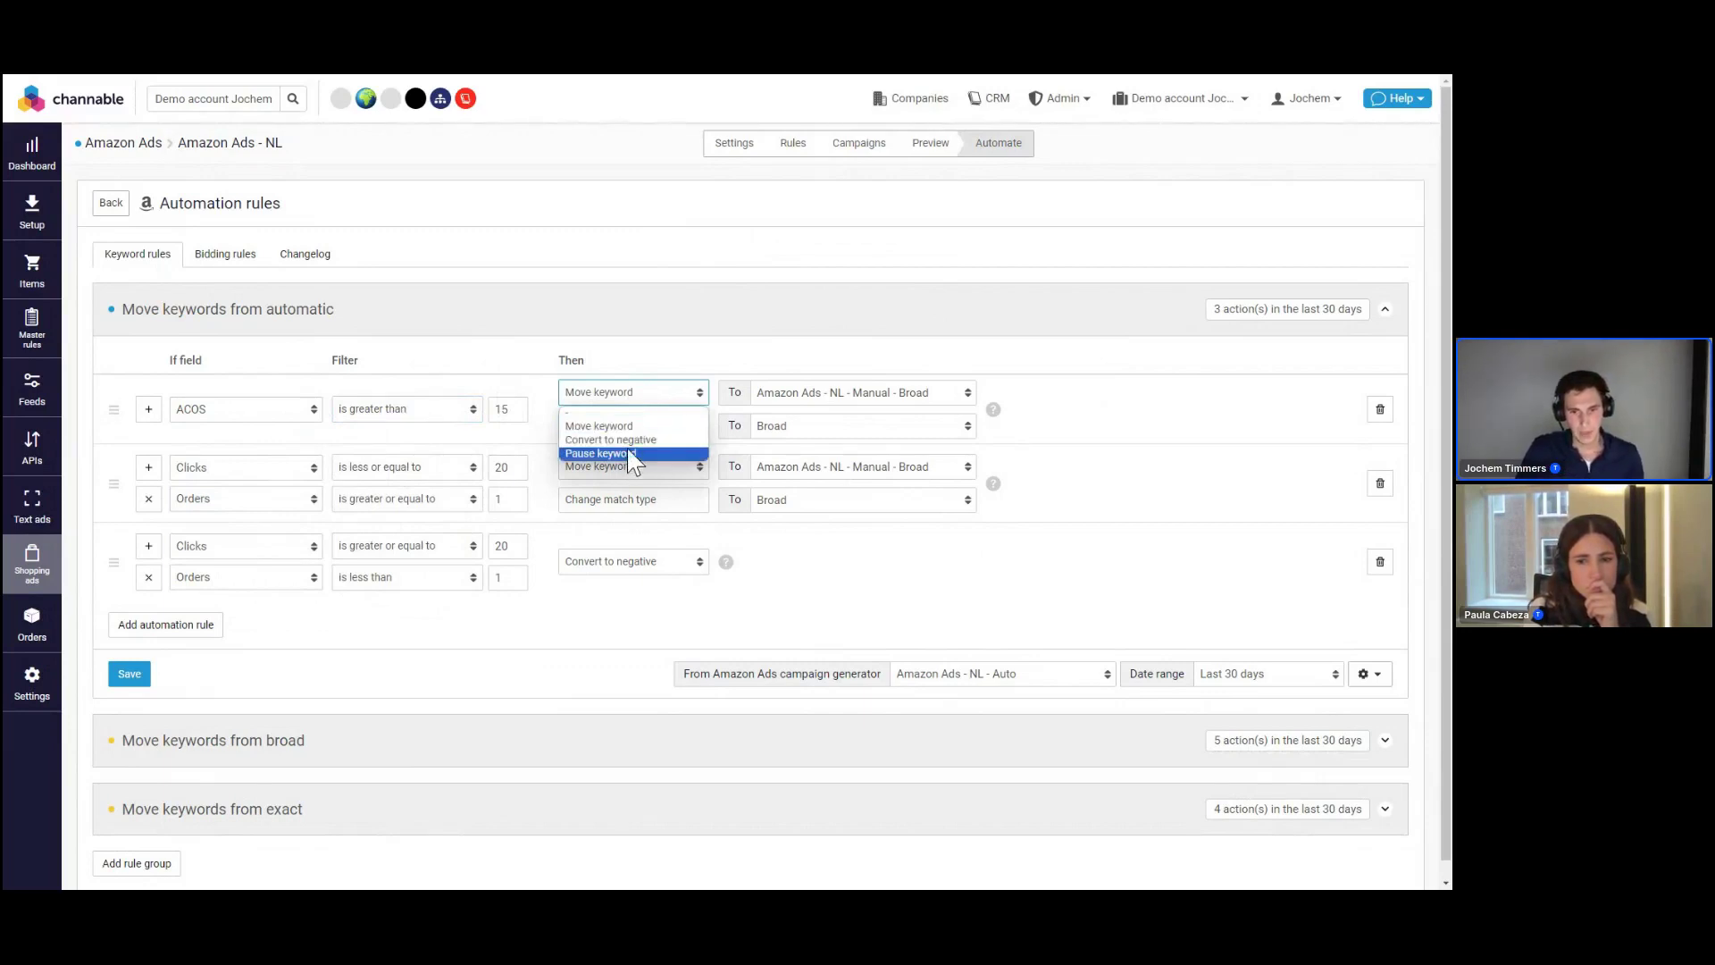
pyautogui.click(651, 426)
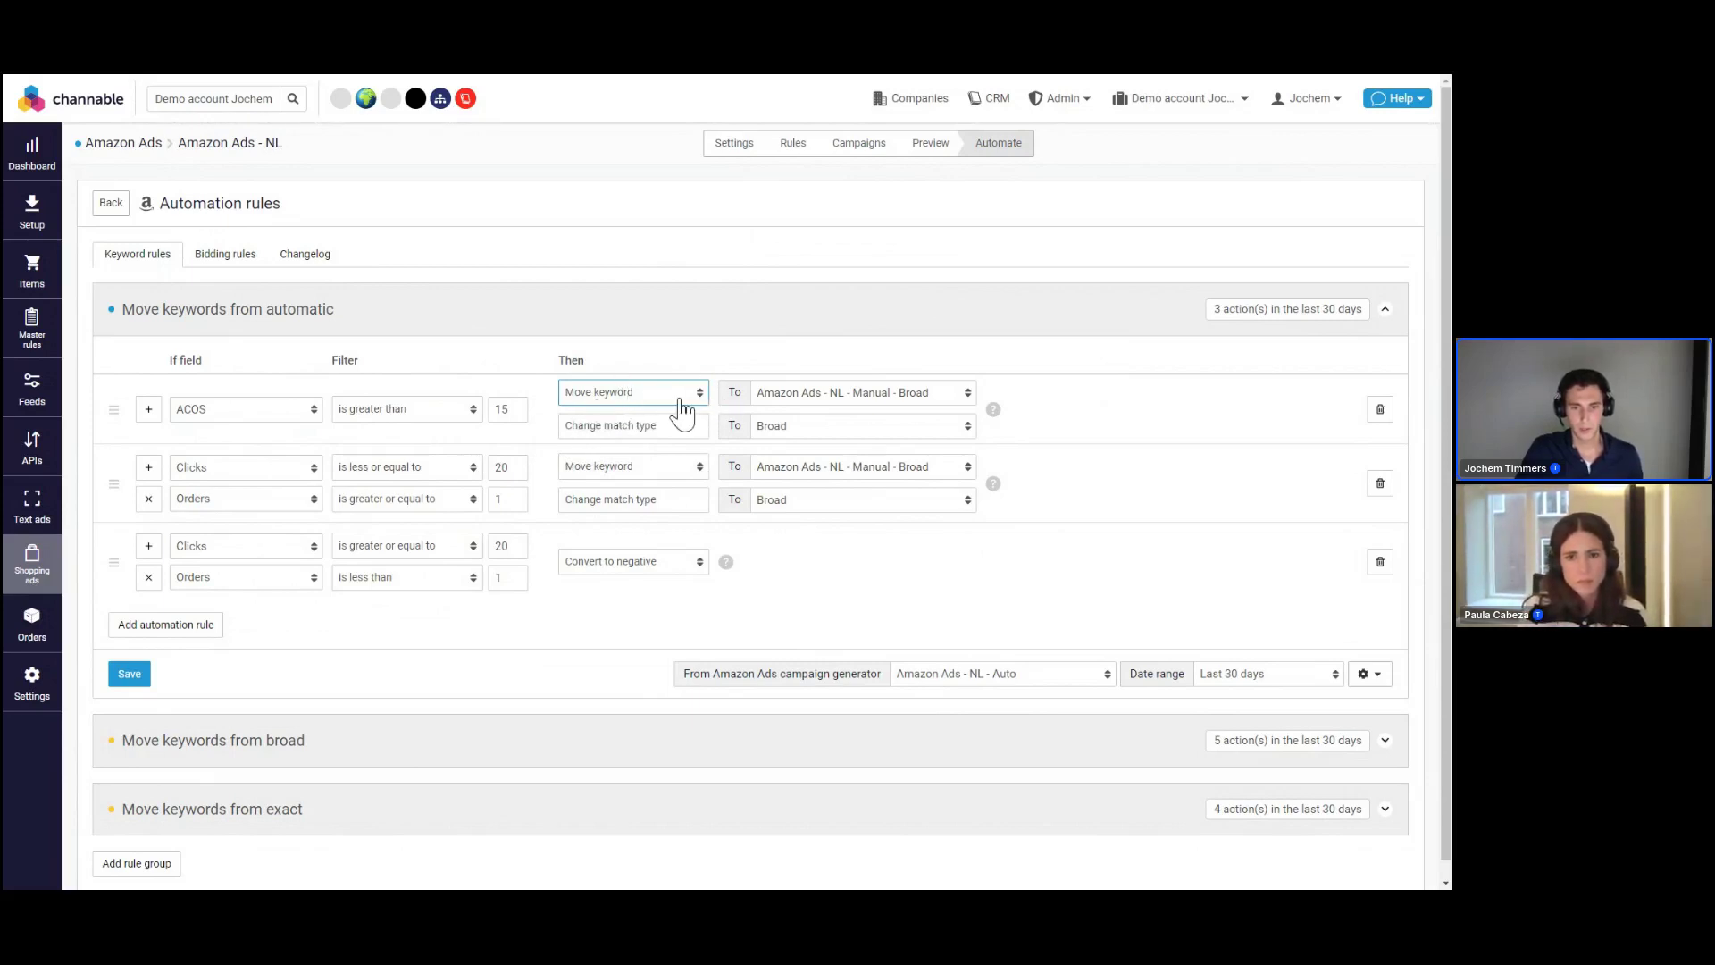
pyautogui.click(856, 402)
pyautogui.click(862, 402)
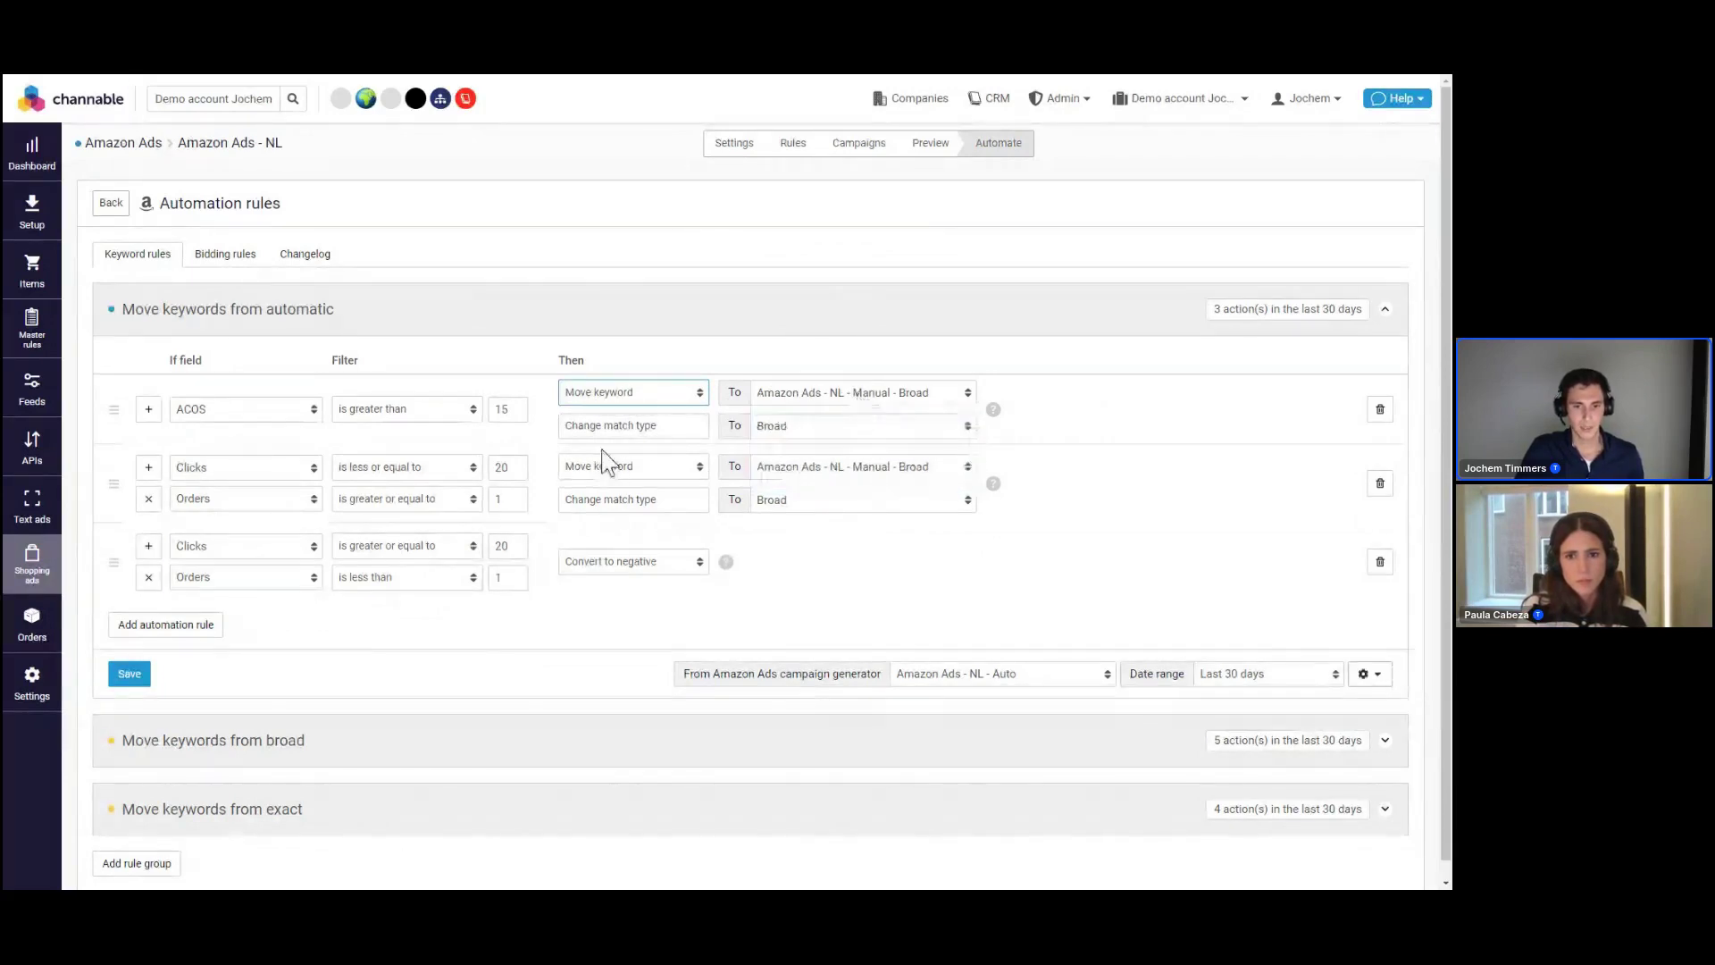
pyautogui.click(785, 431)
pyautogui.click(773, 458)
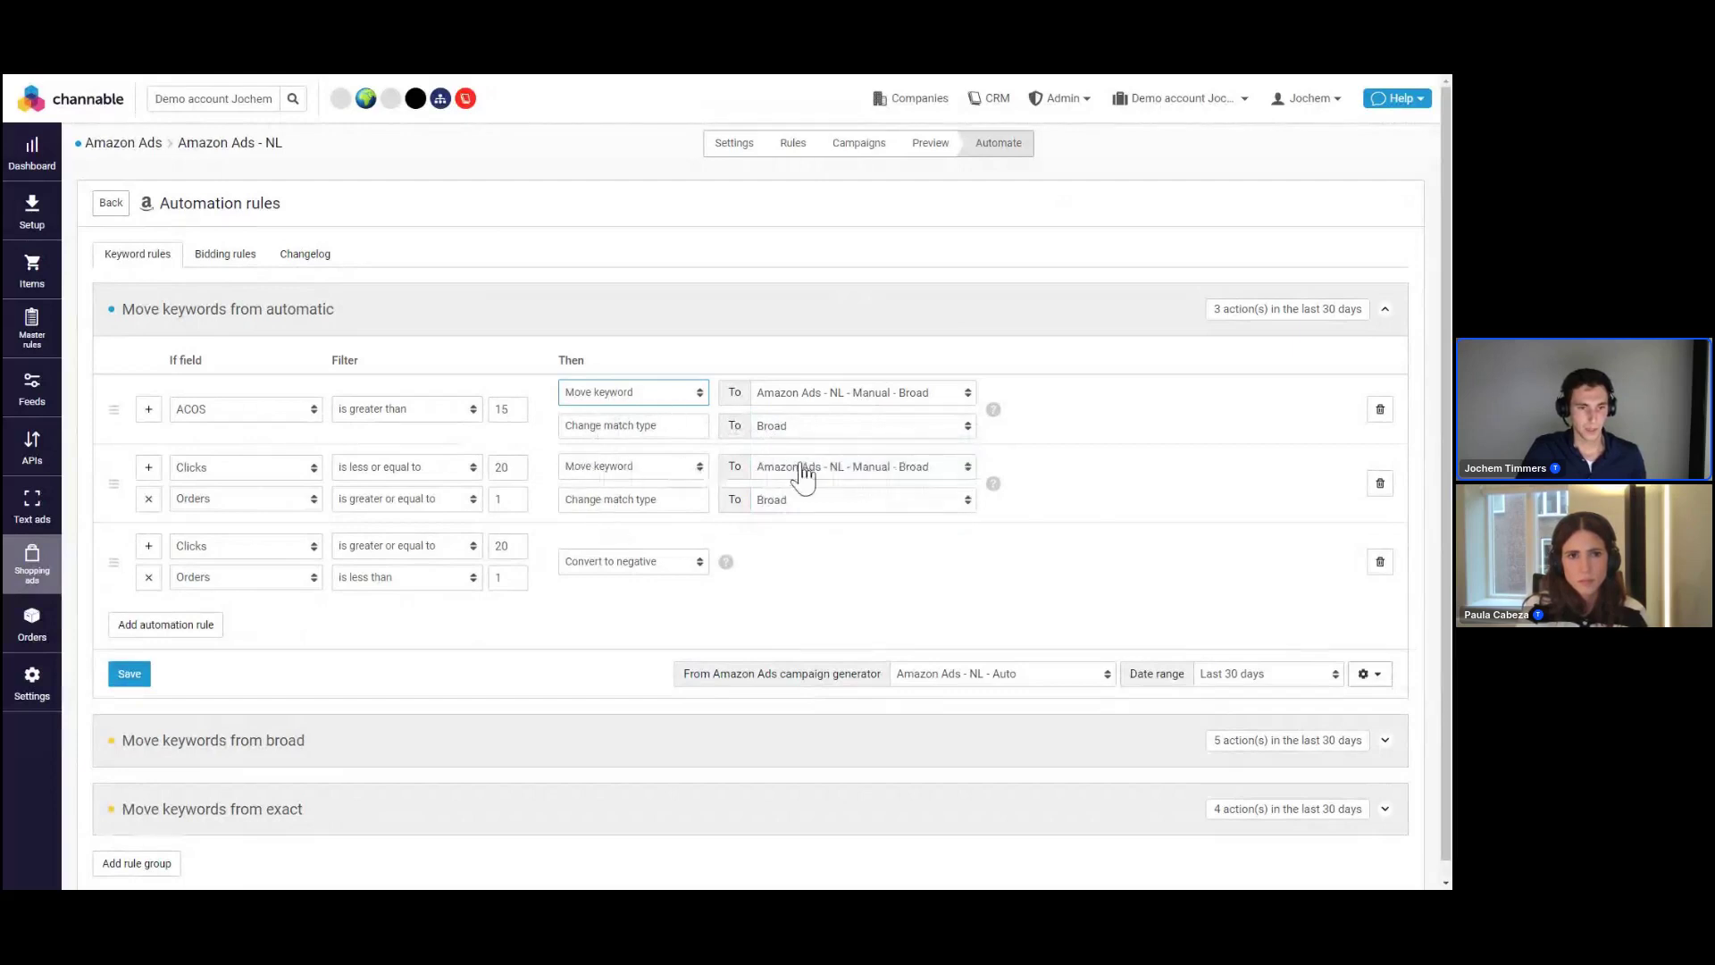
pyautogui.click(629, 565)
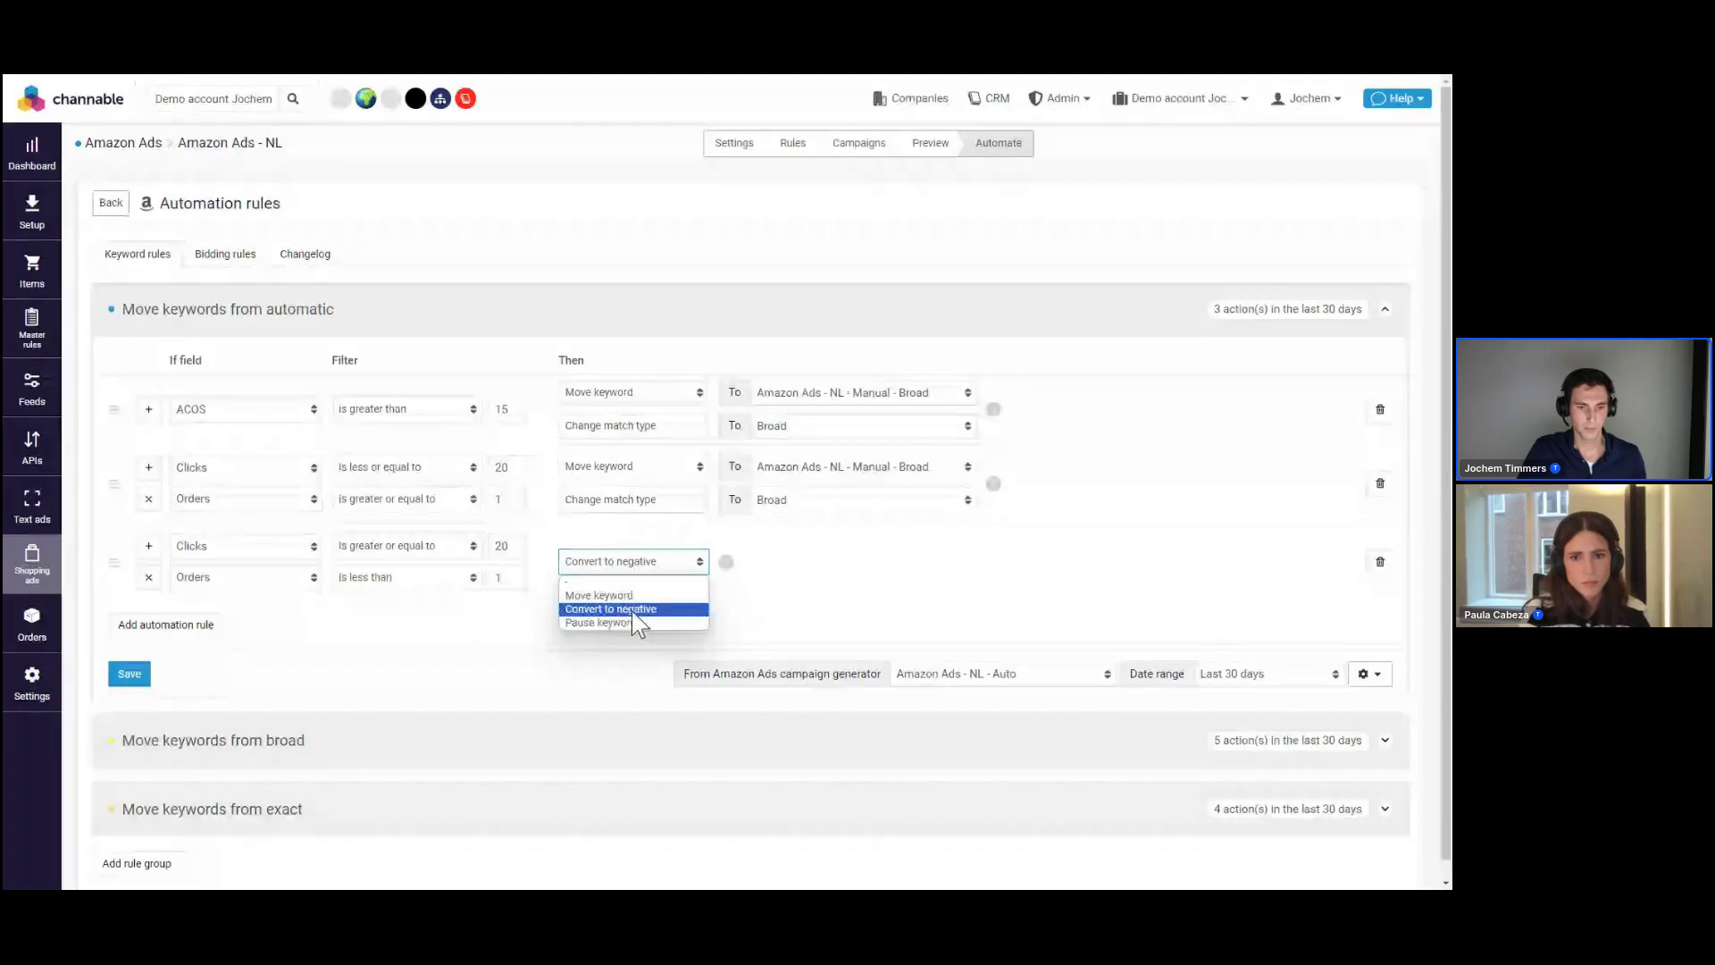
pyautogui.click(825, 575)
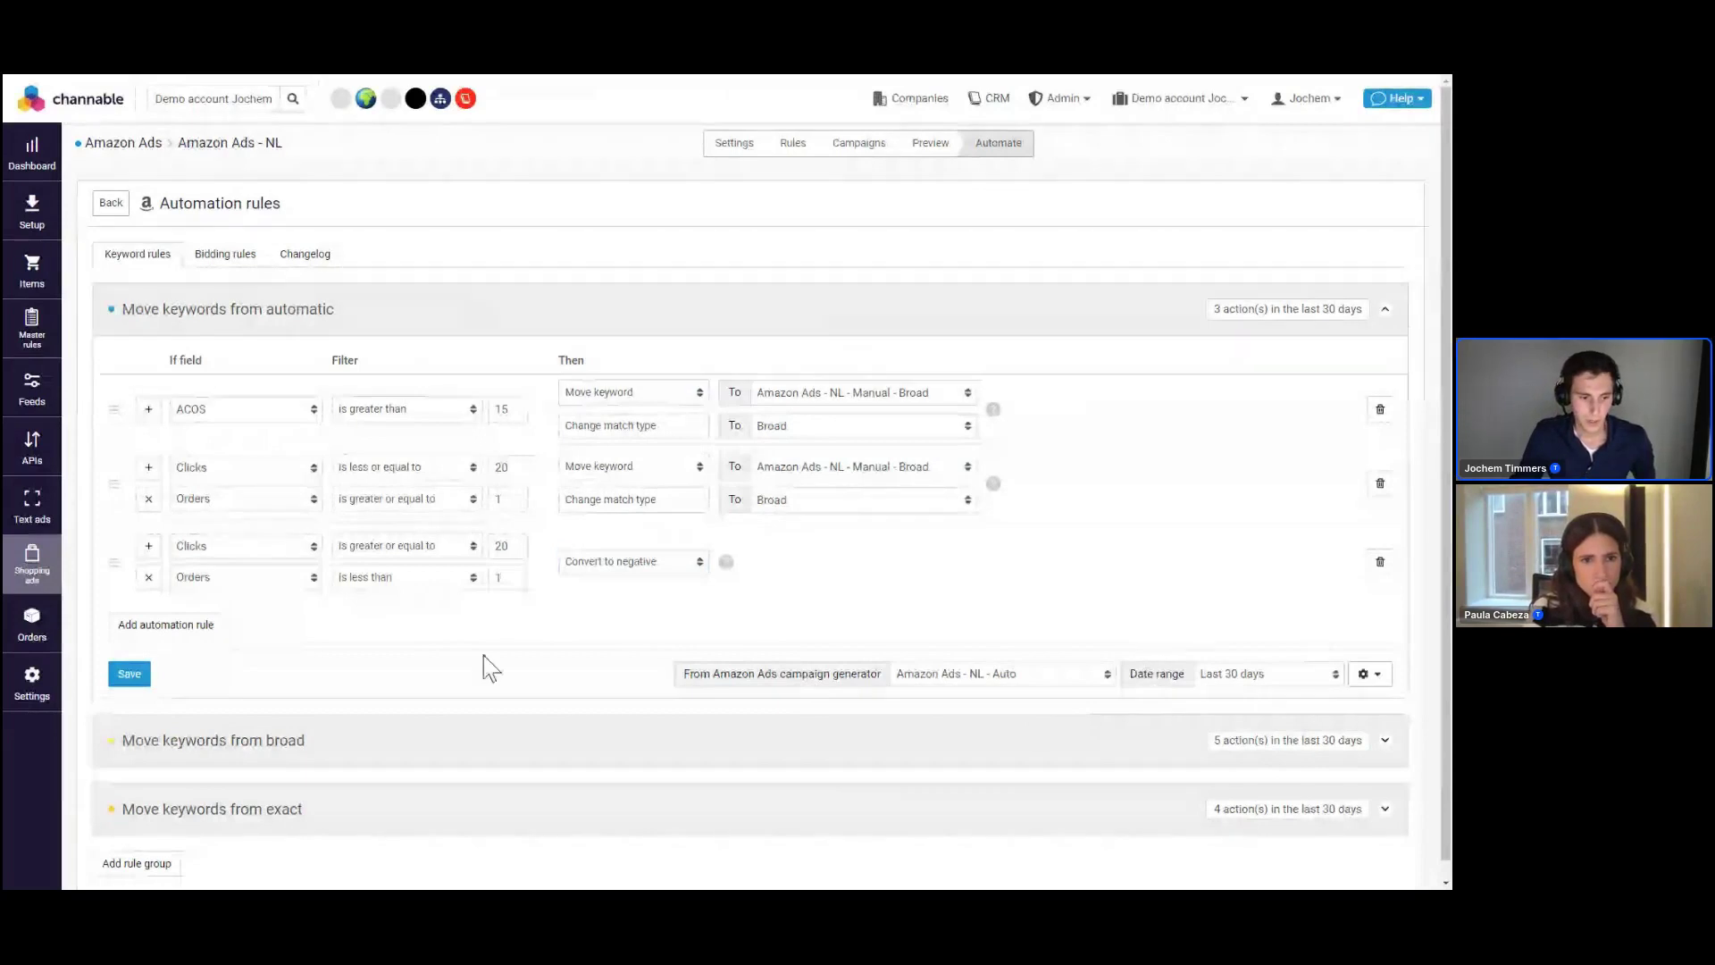
# Check the campaign generator and date range options for creating a rule group, and close the form without saving
pyautogui.scroll(-1, 146, 860)
pyautogui.click(138, 847)
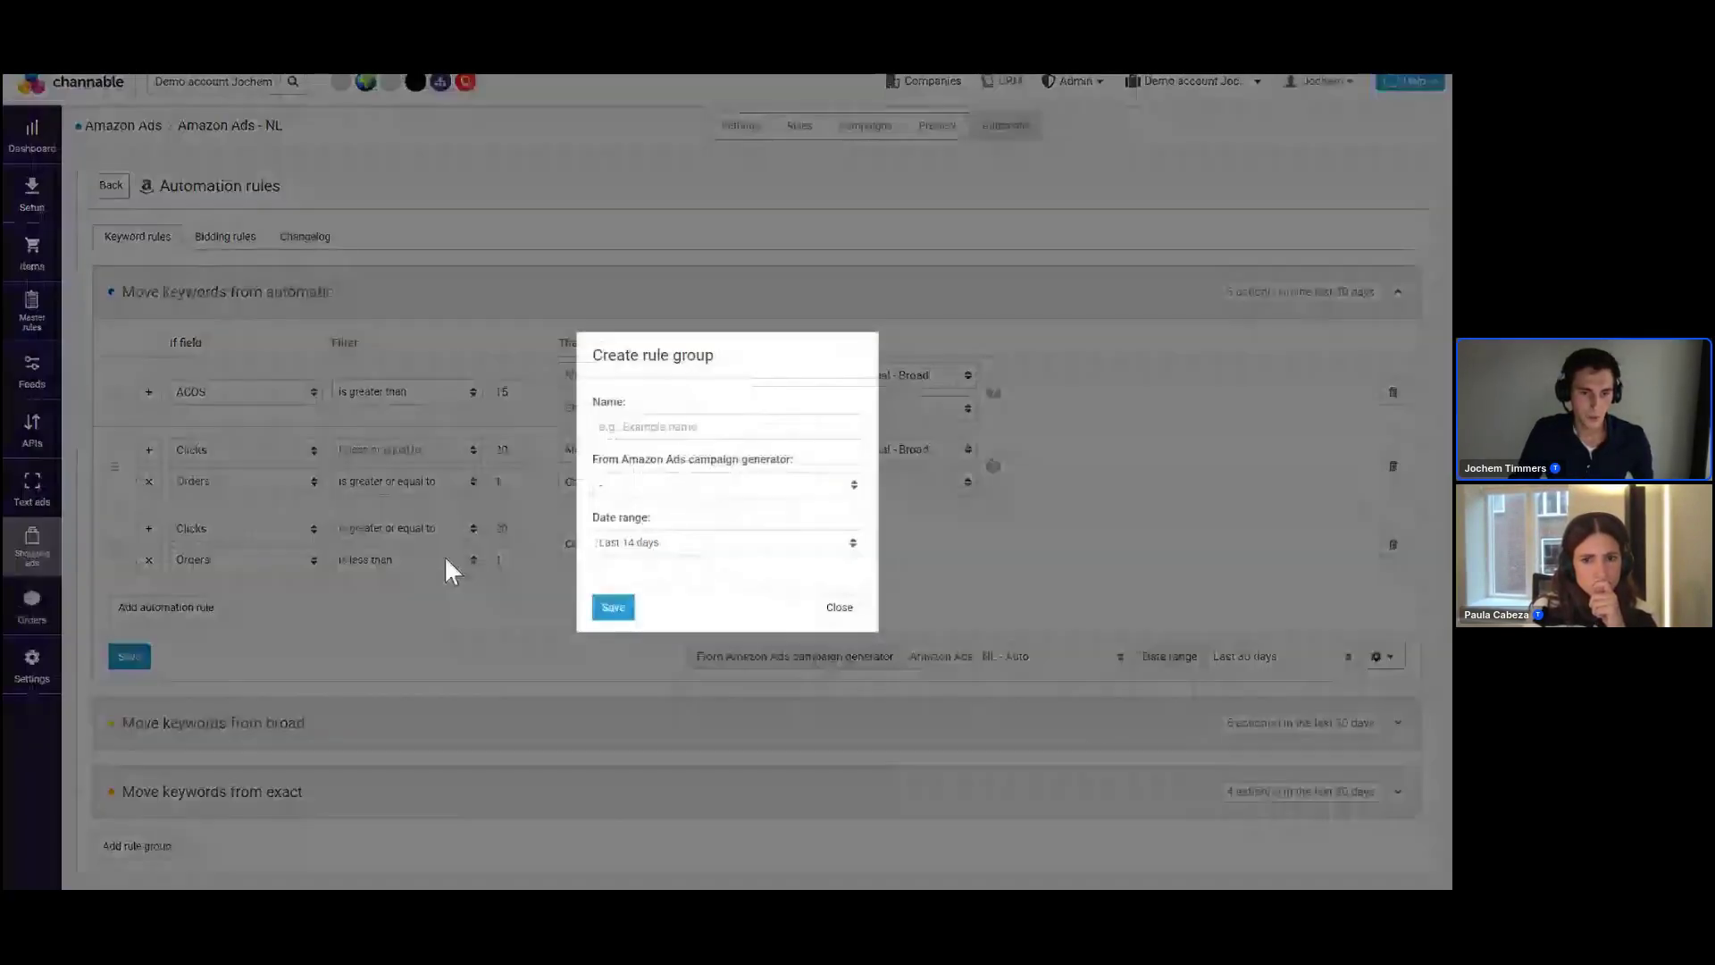
pyautogui.click(695, 487)
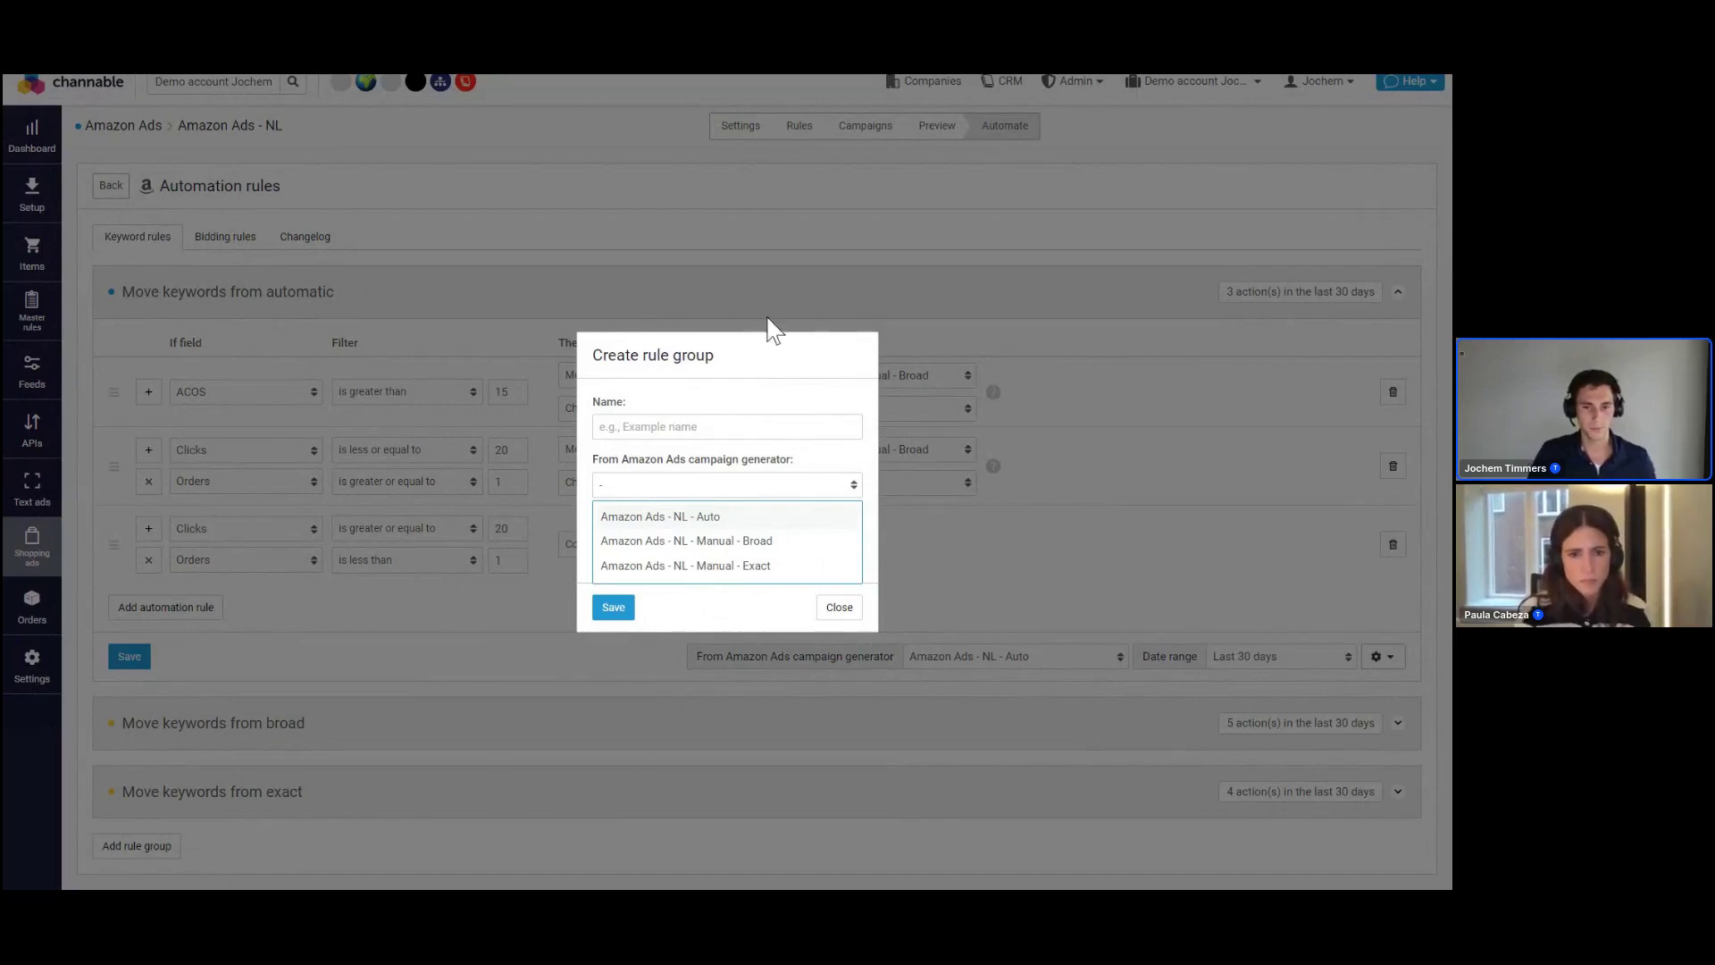
pyautogui.click(836, 456)
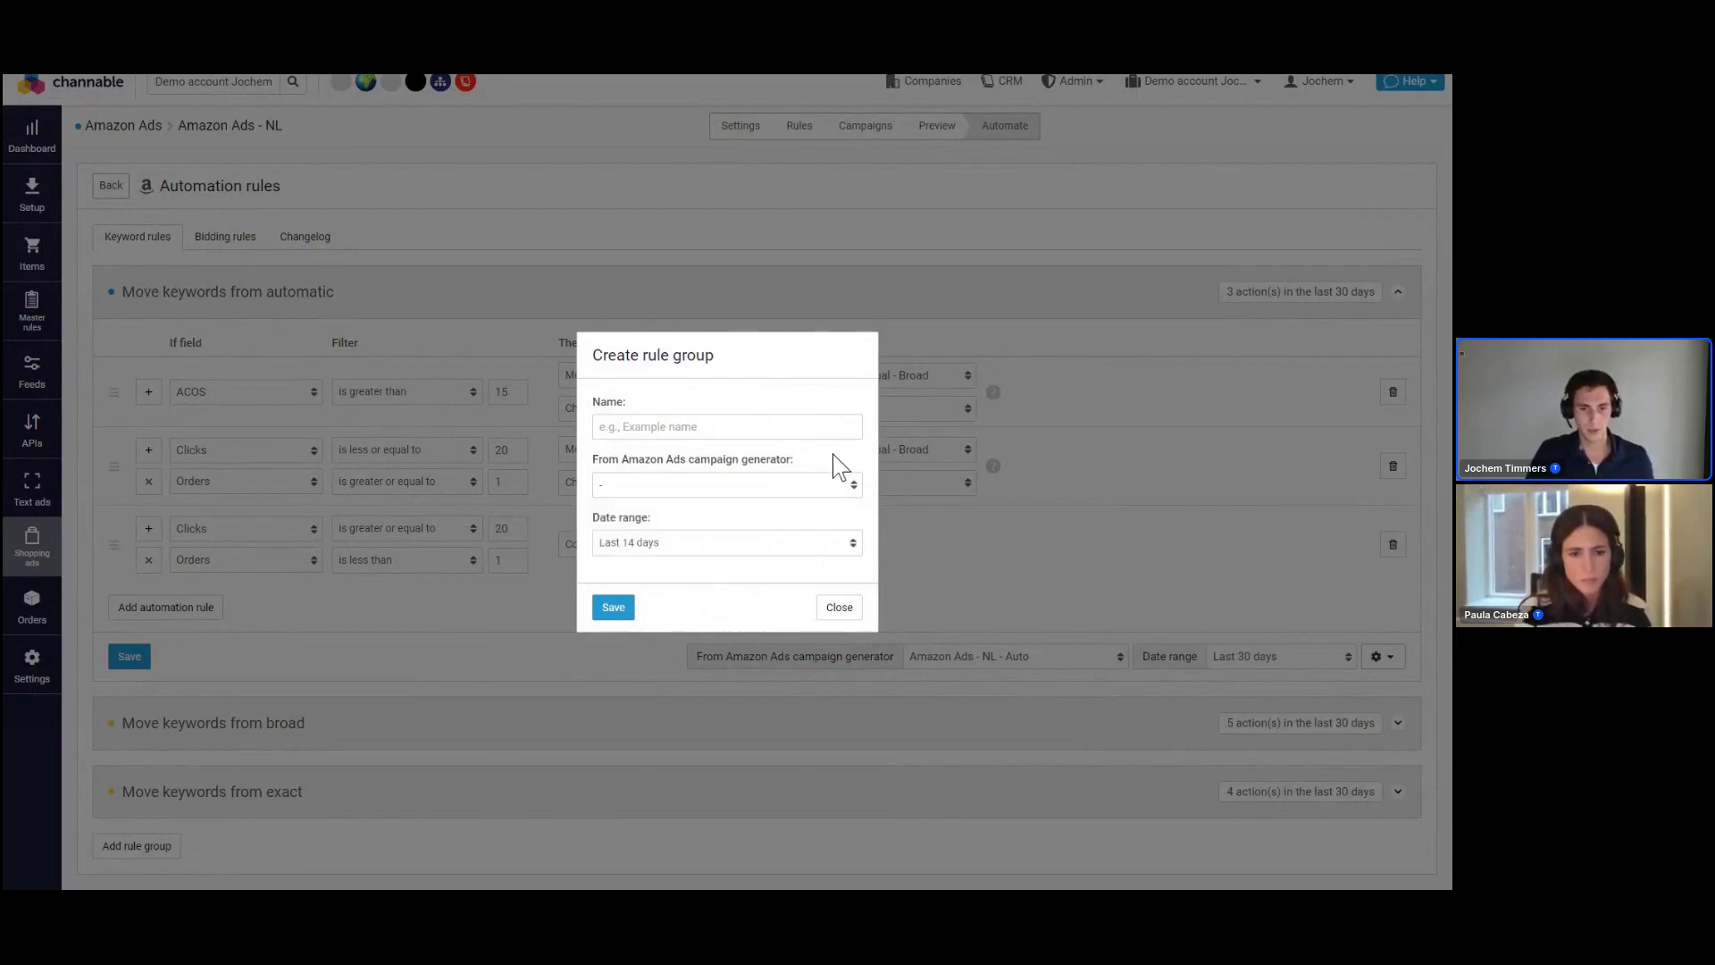
pyautogui.click(742, 542)
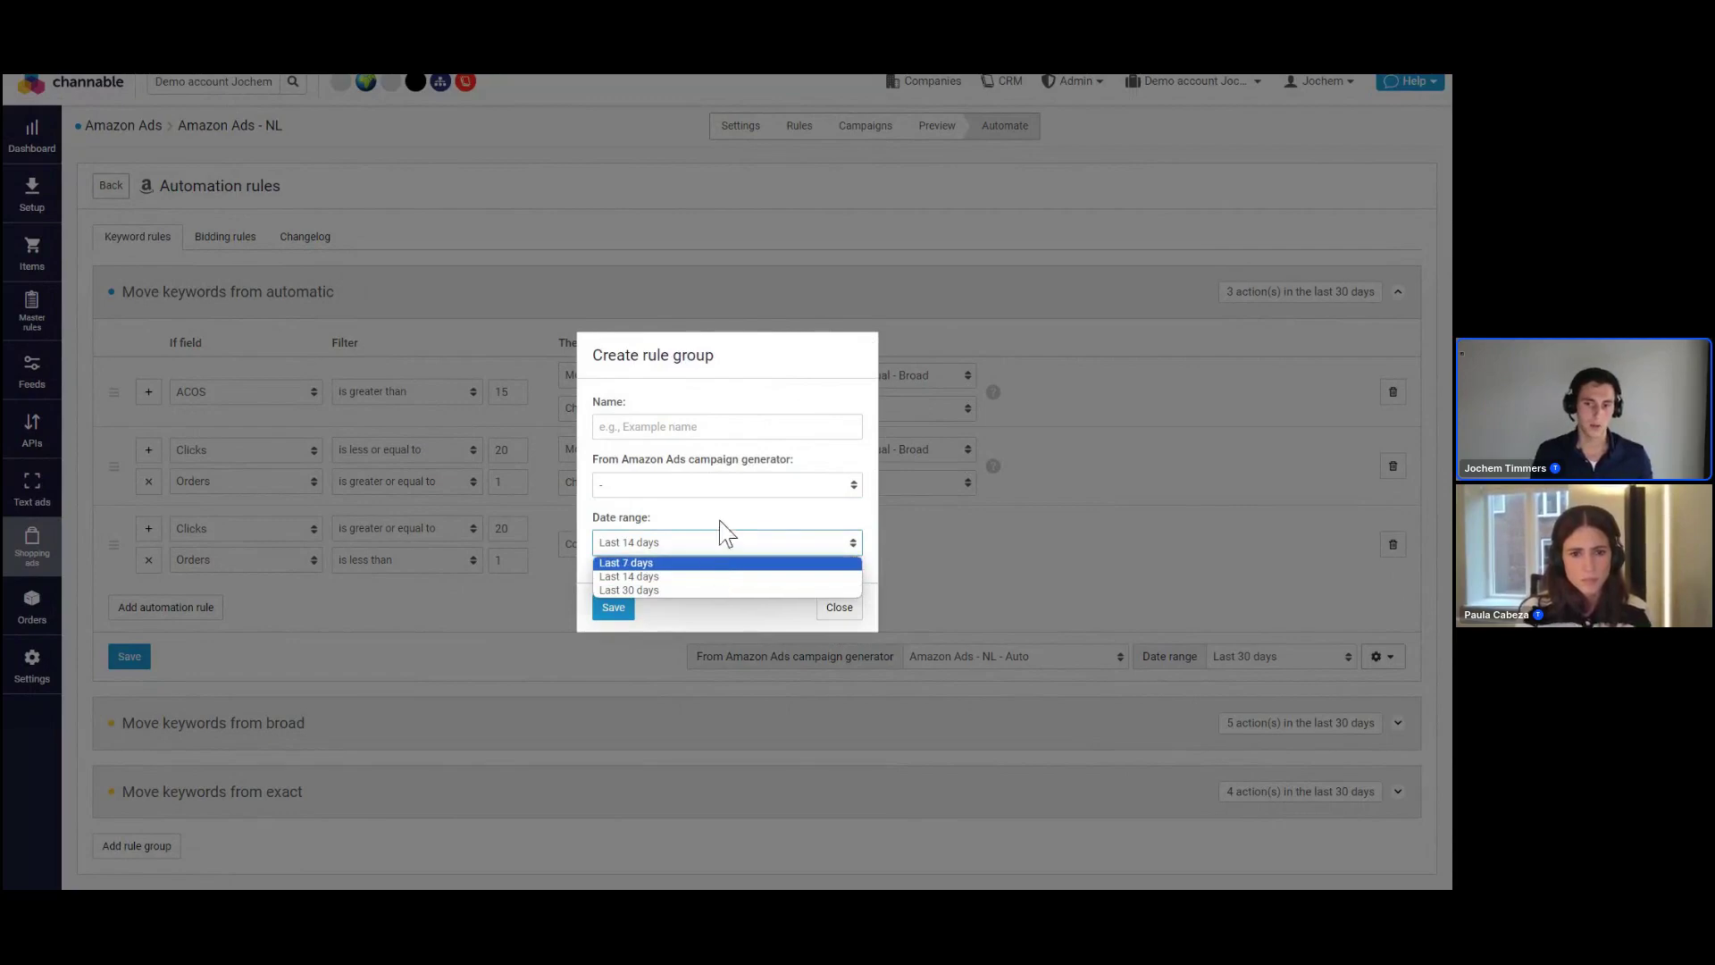
pyautogui.click(745, 516)
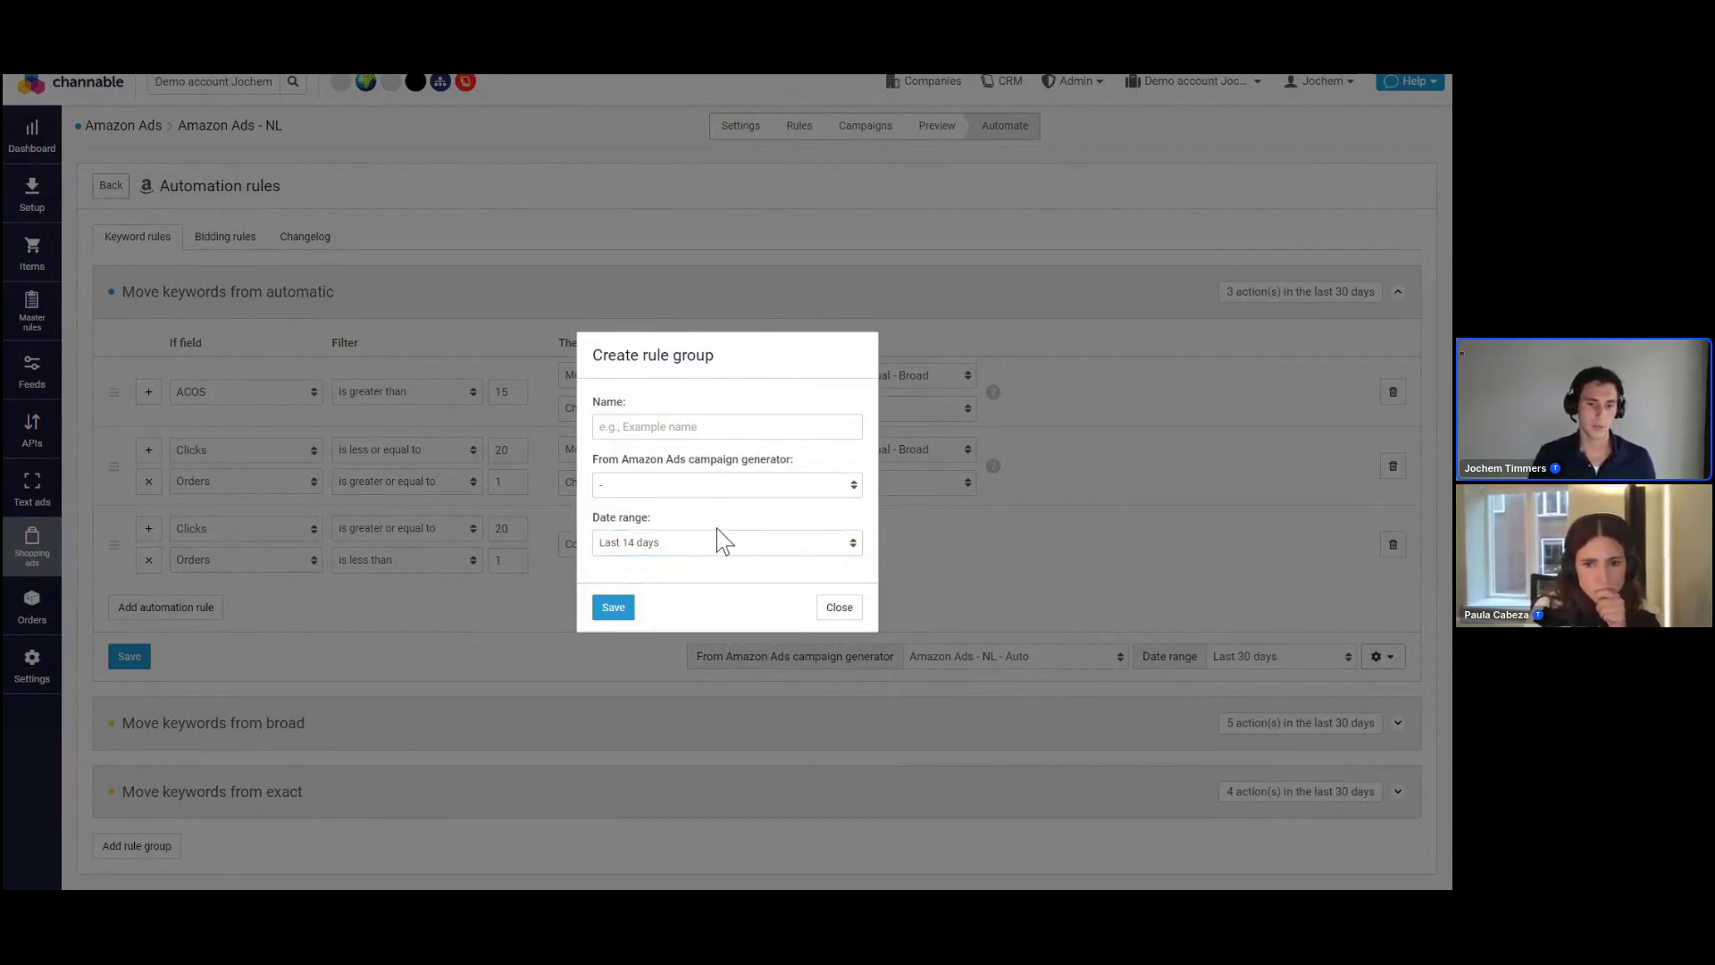
pyautogui.click(715, 542)
pyautogui.click(677, 576)
pyautogui.click(689, 545)
pyautogui.click(675, 585)
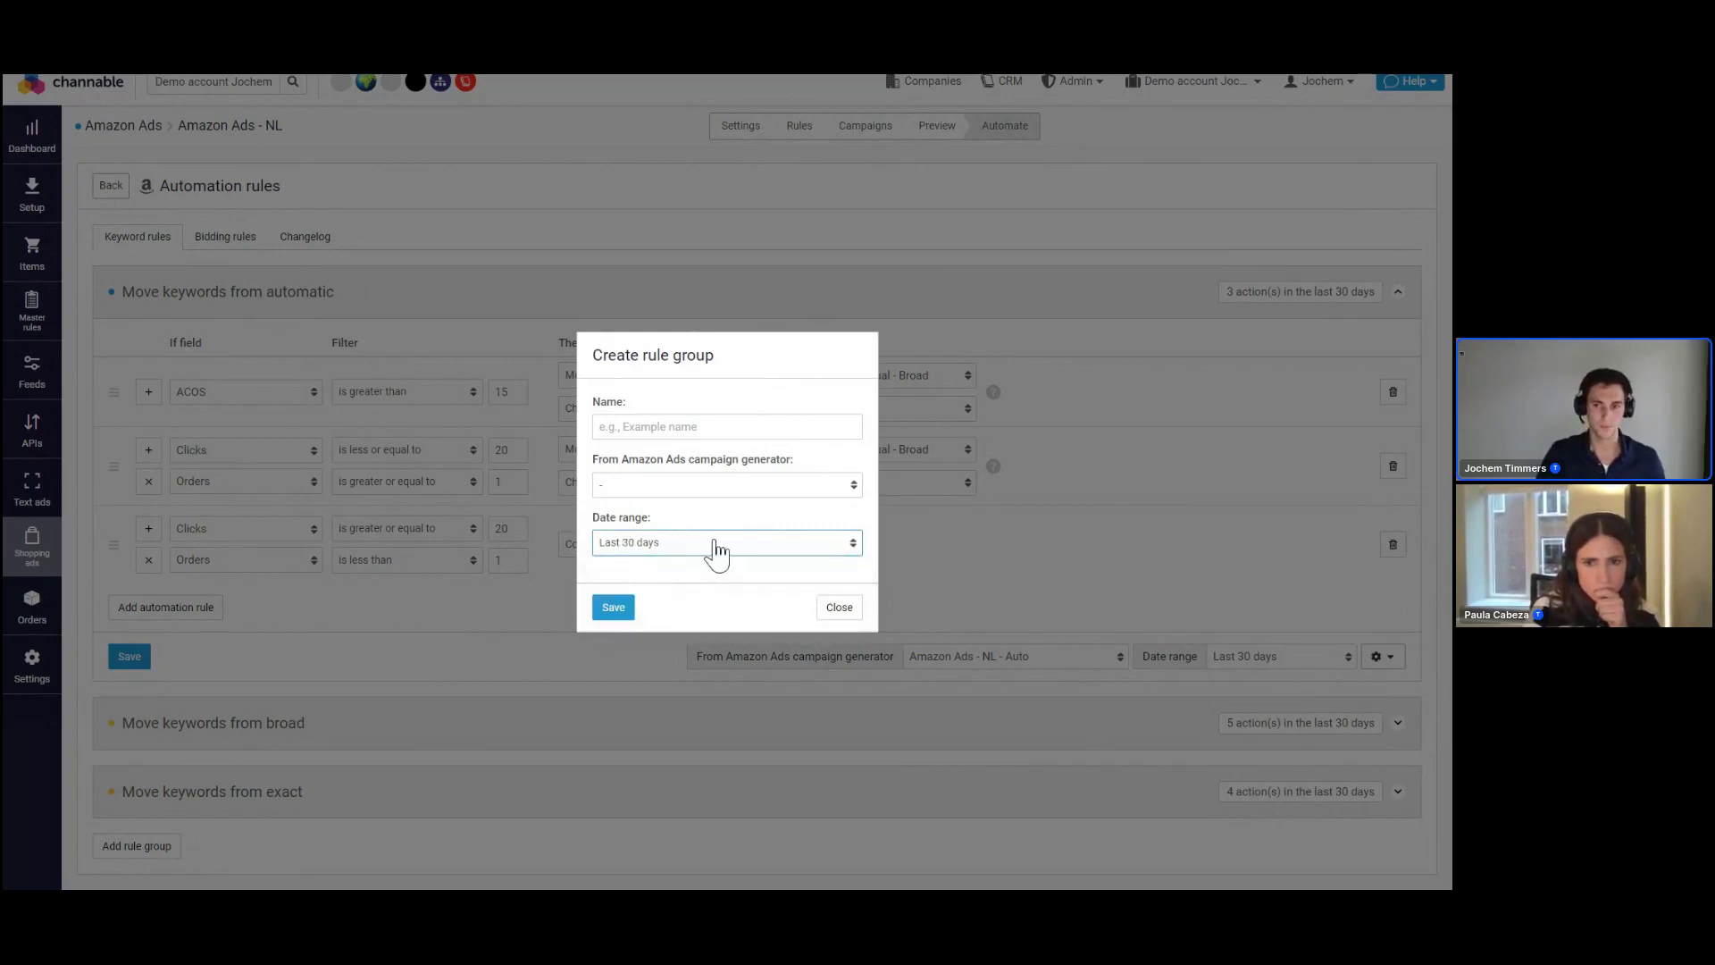
pyautogui.click(838, 612)
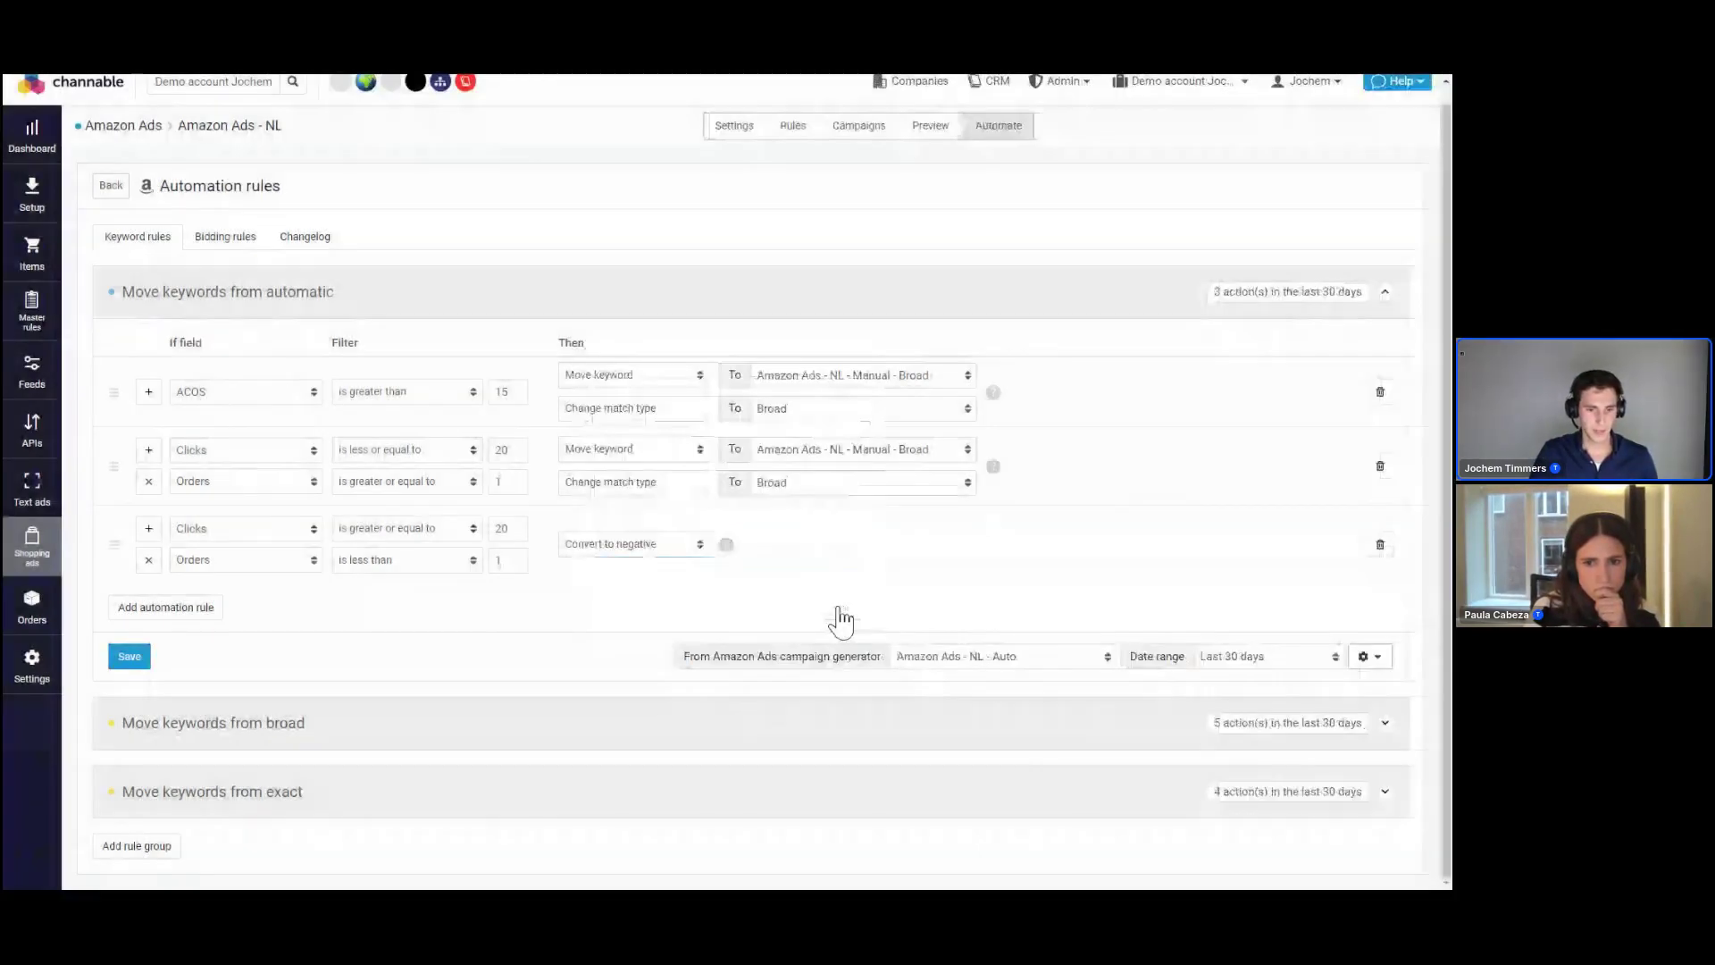
# Expand the Move keywords from broad and Move keywords from exact groups to review their rules and the exact group's options
pyautogui.click(769, 723)
pyautogui.scroll(-4, 774, 723)
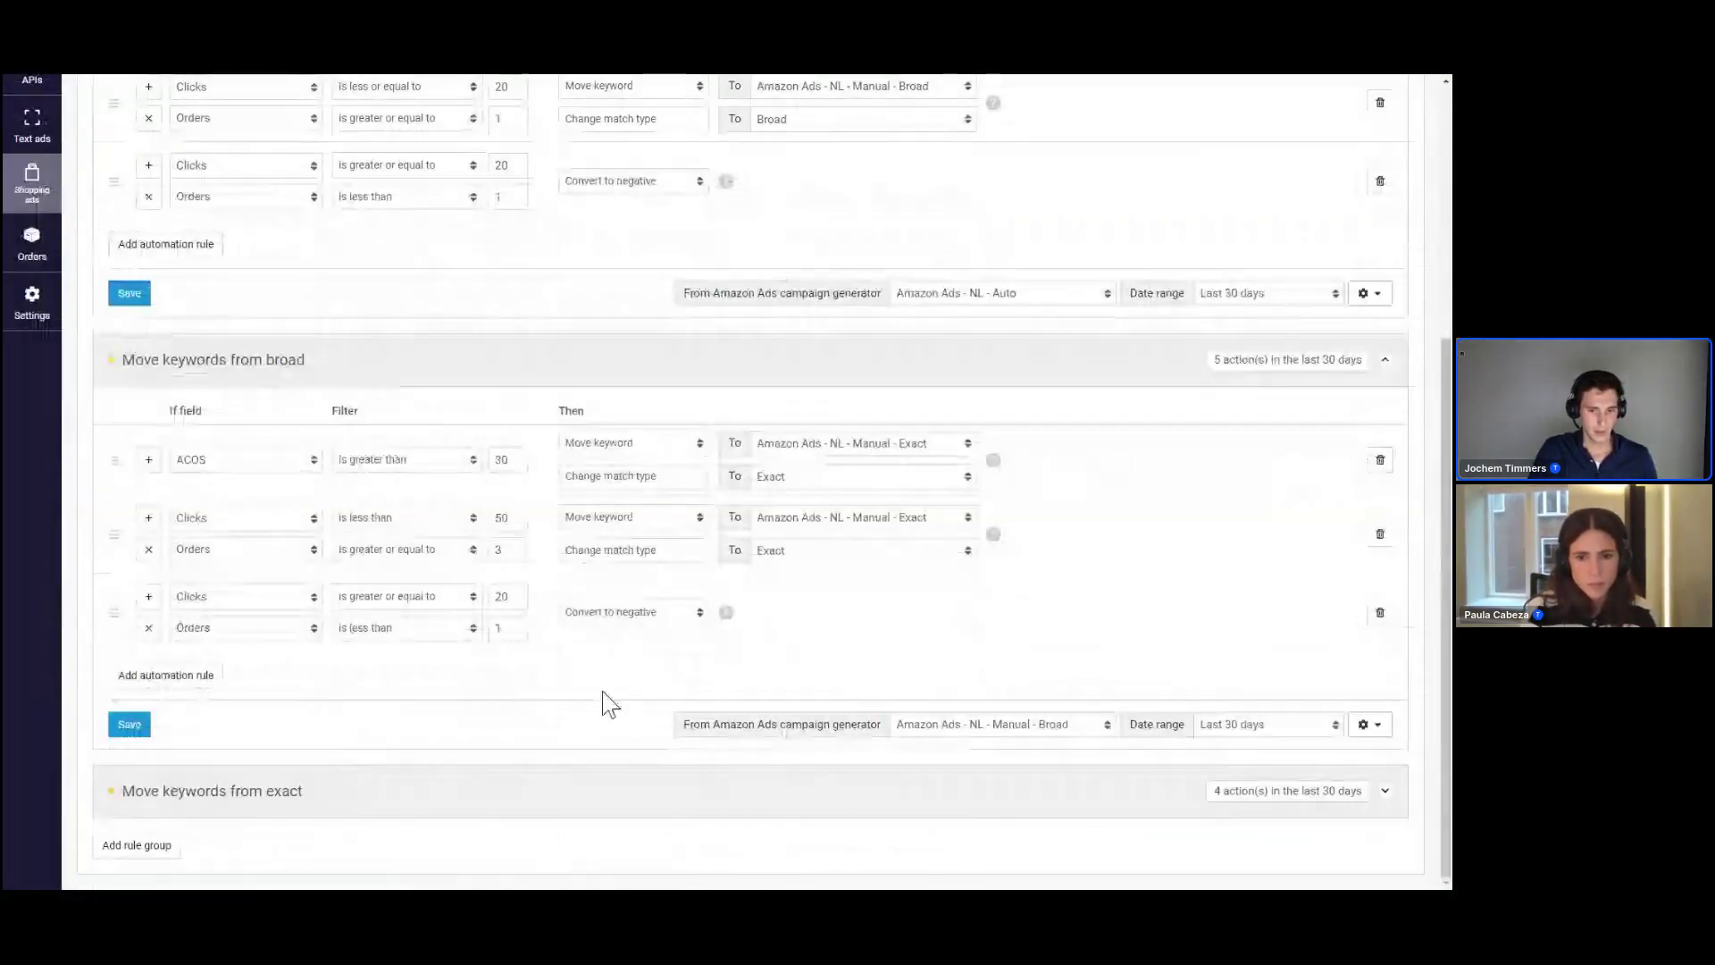
pyautogui.click(349, 799)
pyautogui.scroll(-4, 758, 651)
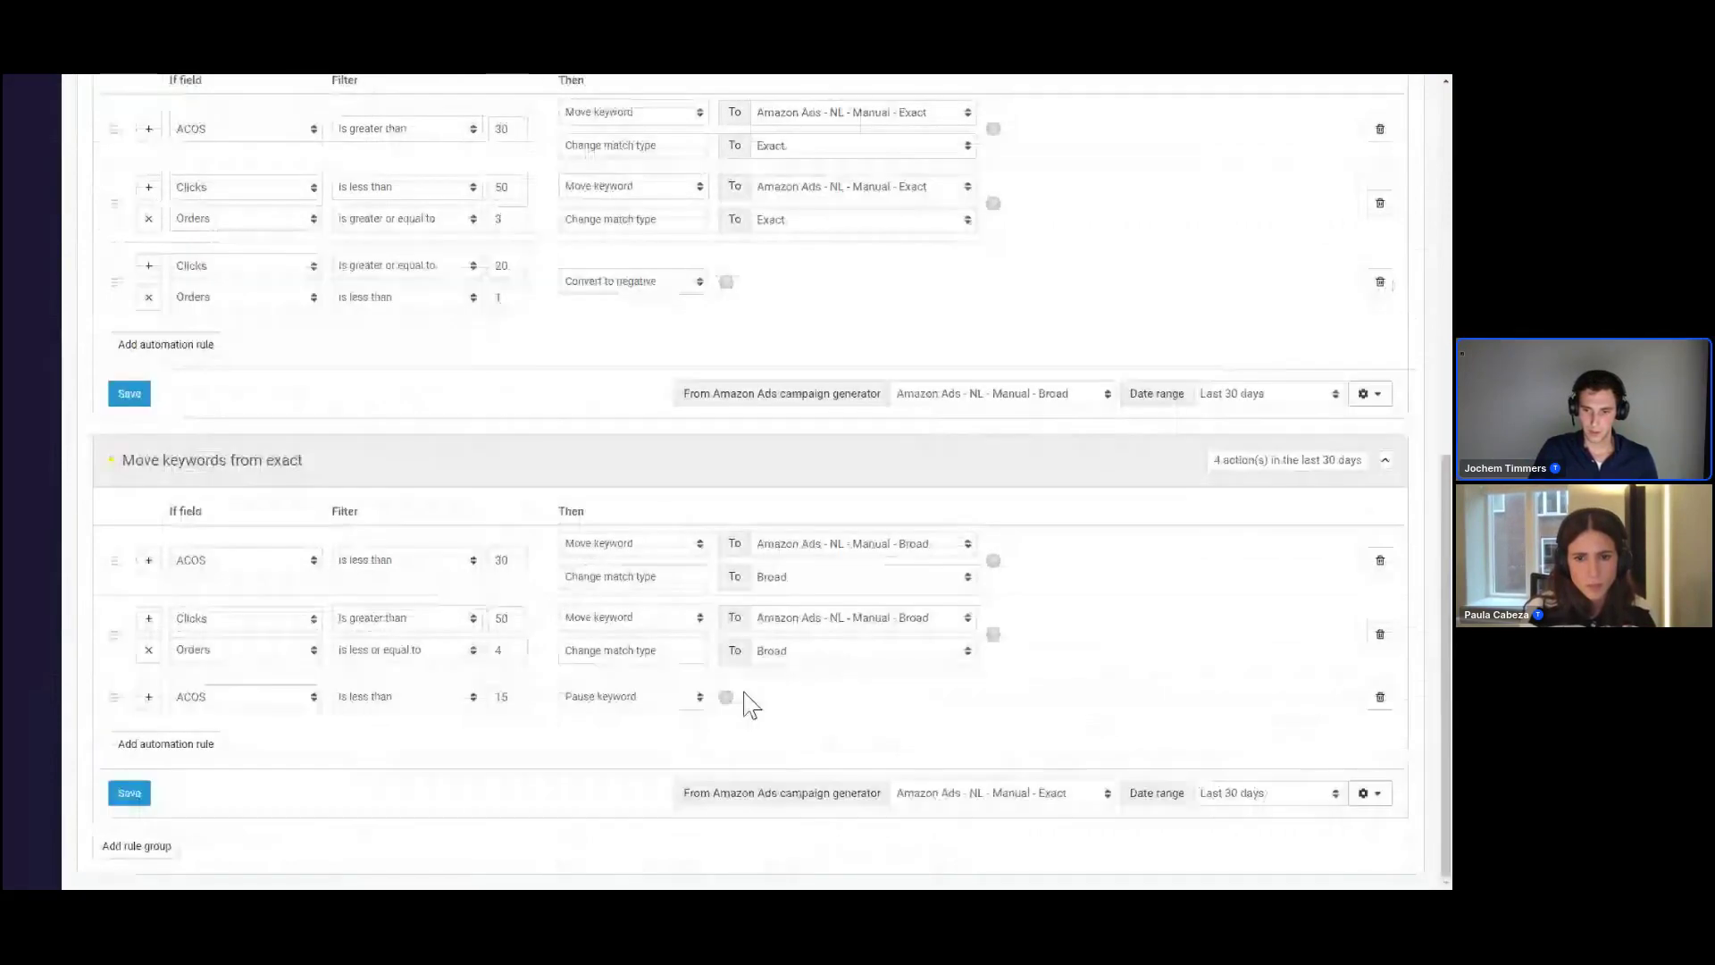
pyautogui.click(1376, 794)
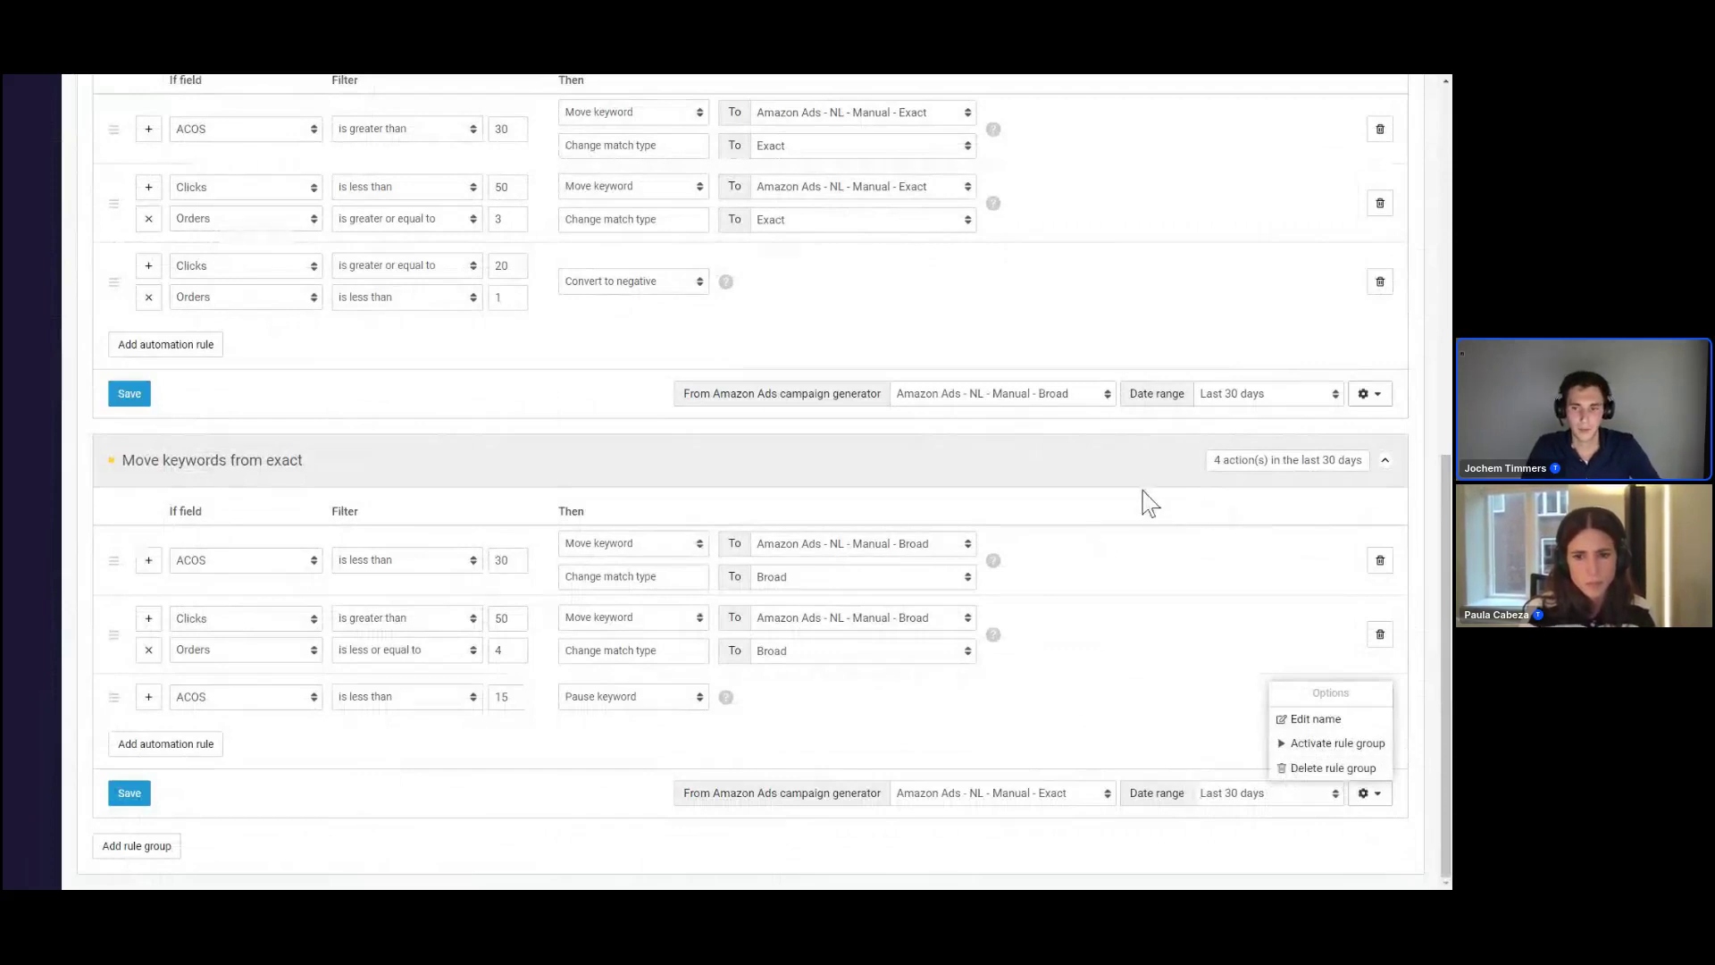
pyautogui.scroll(1, 1157, 545)
pyautogui.scroll(2, 1166, 564)
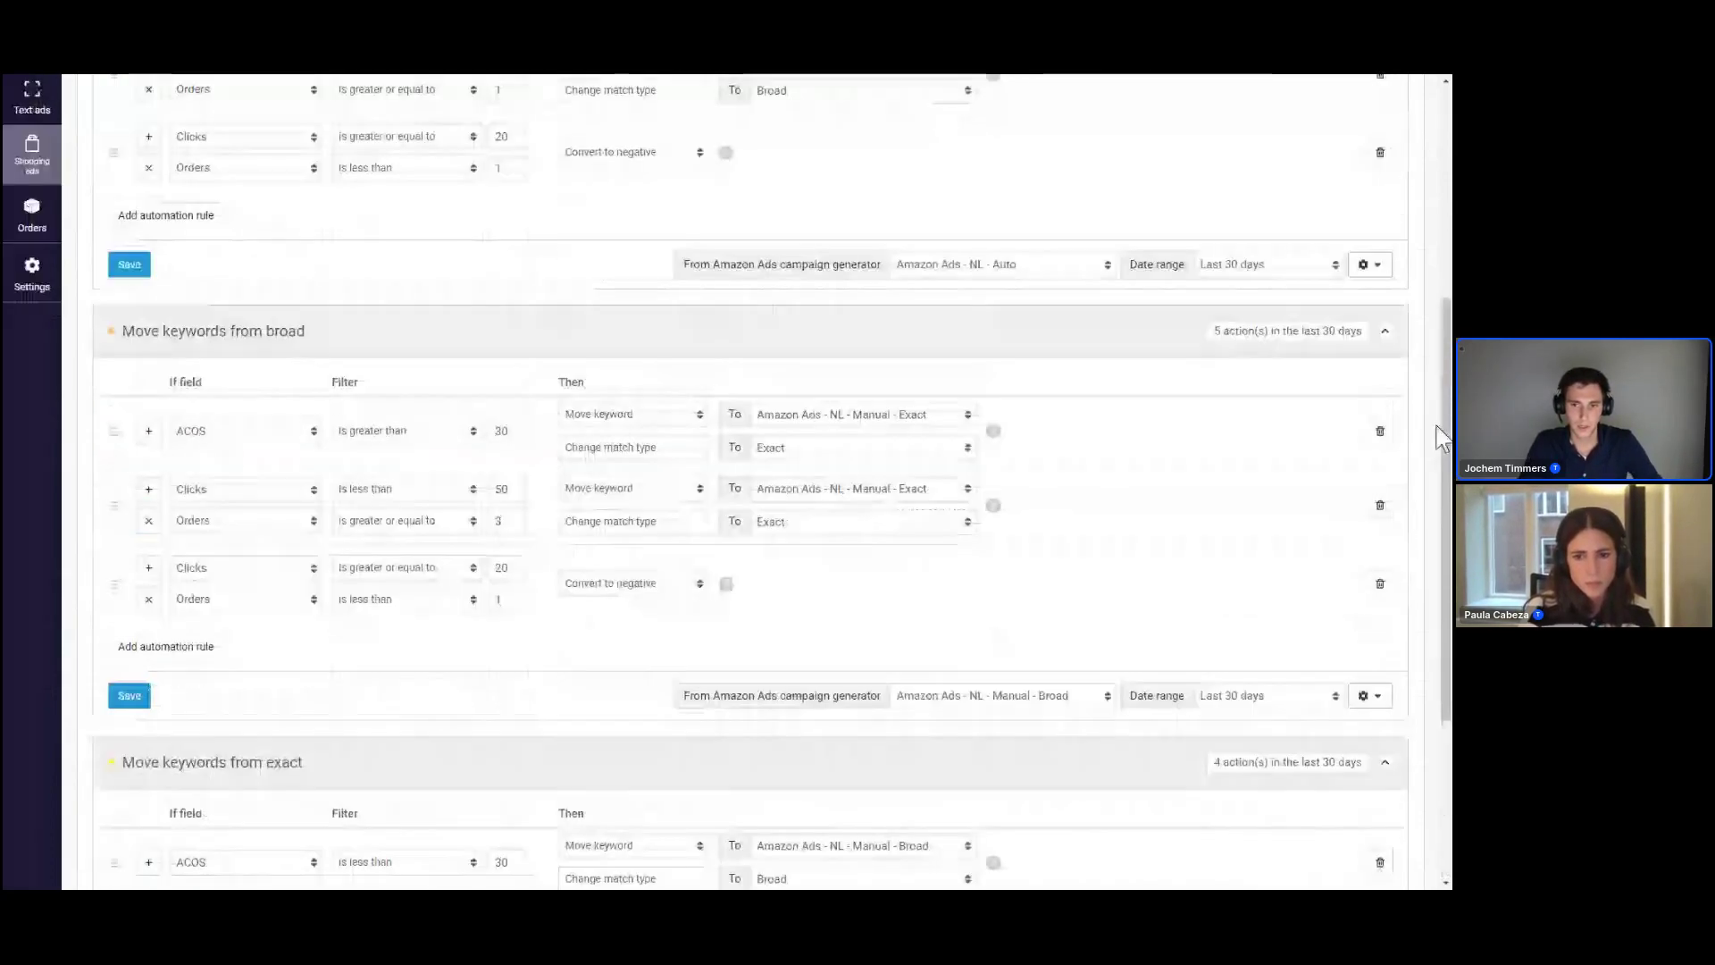
# View the changelog for Move keywords from broad and inspect the metrics and rules behind its first entry
pyautogui.click(1230, 338)
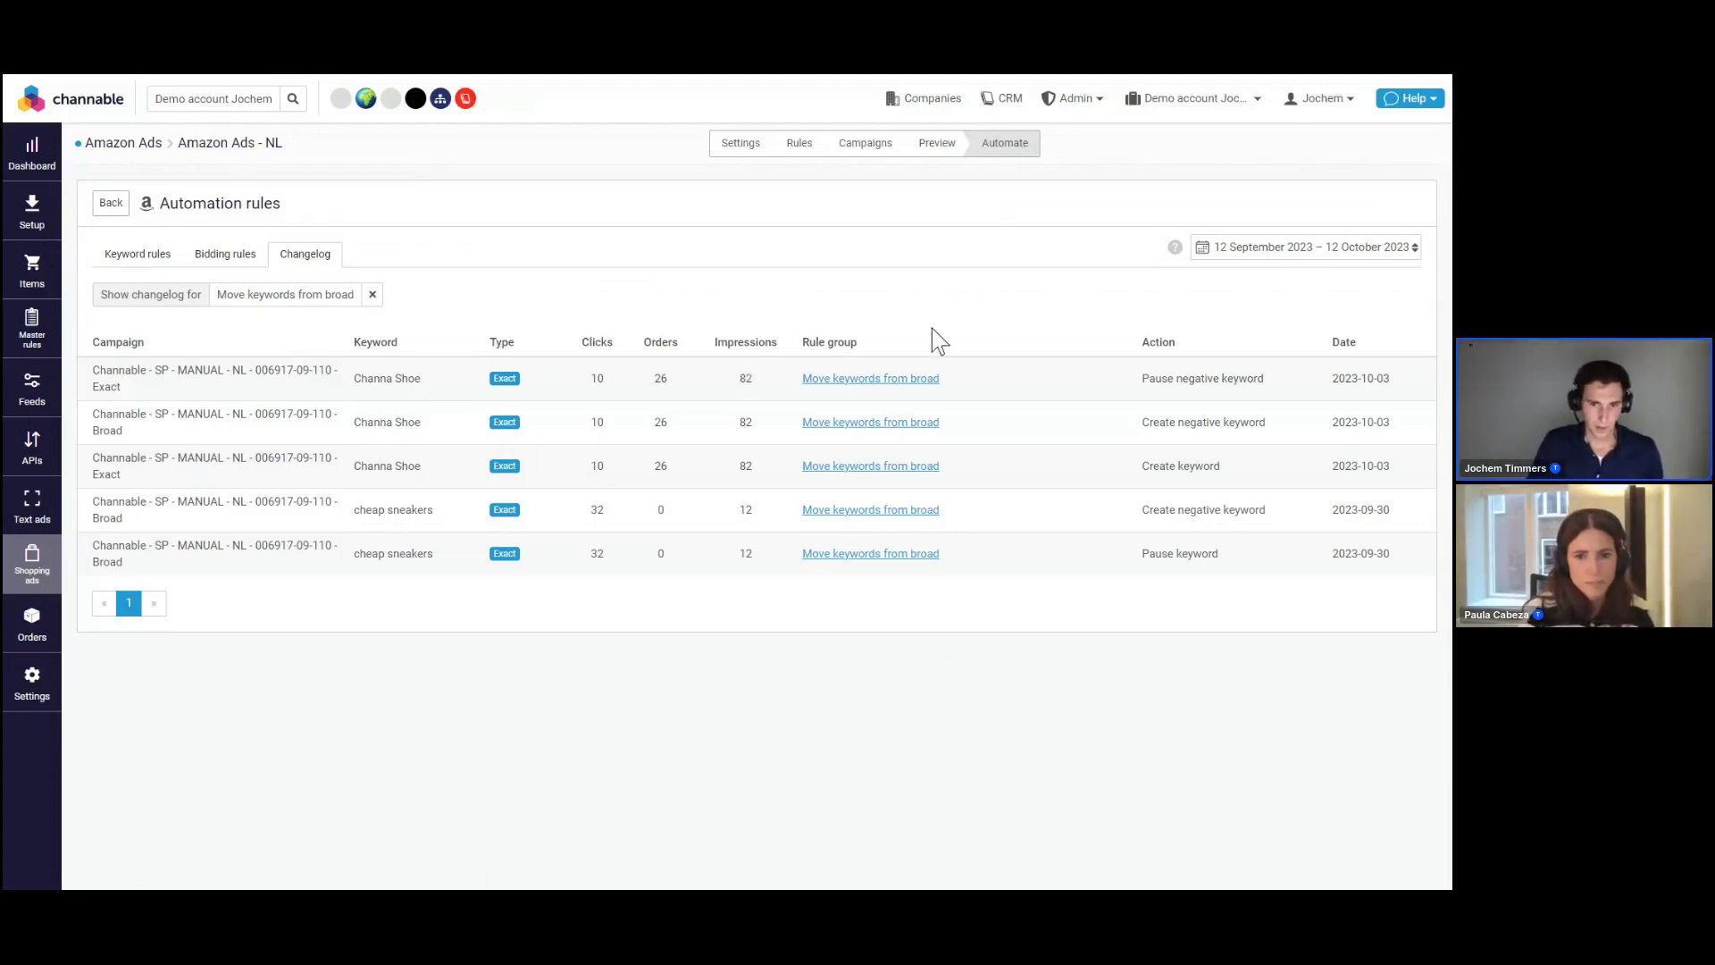
pyautogui.click(871, 379)
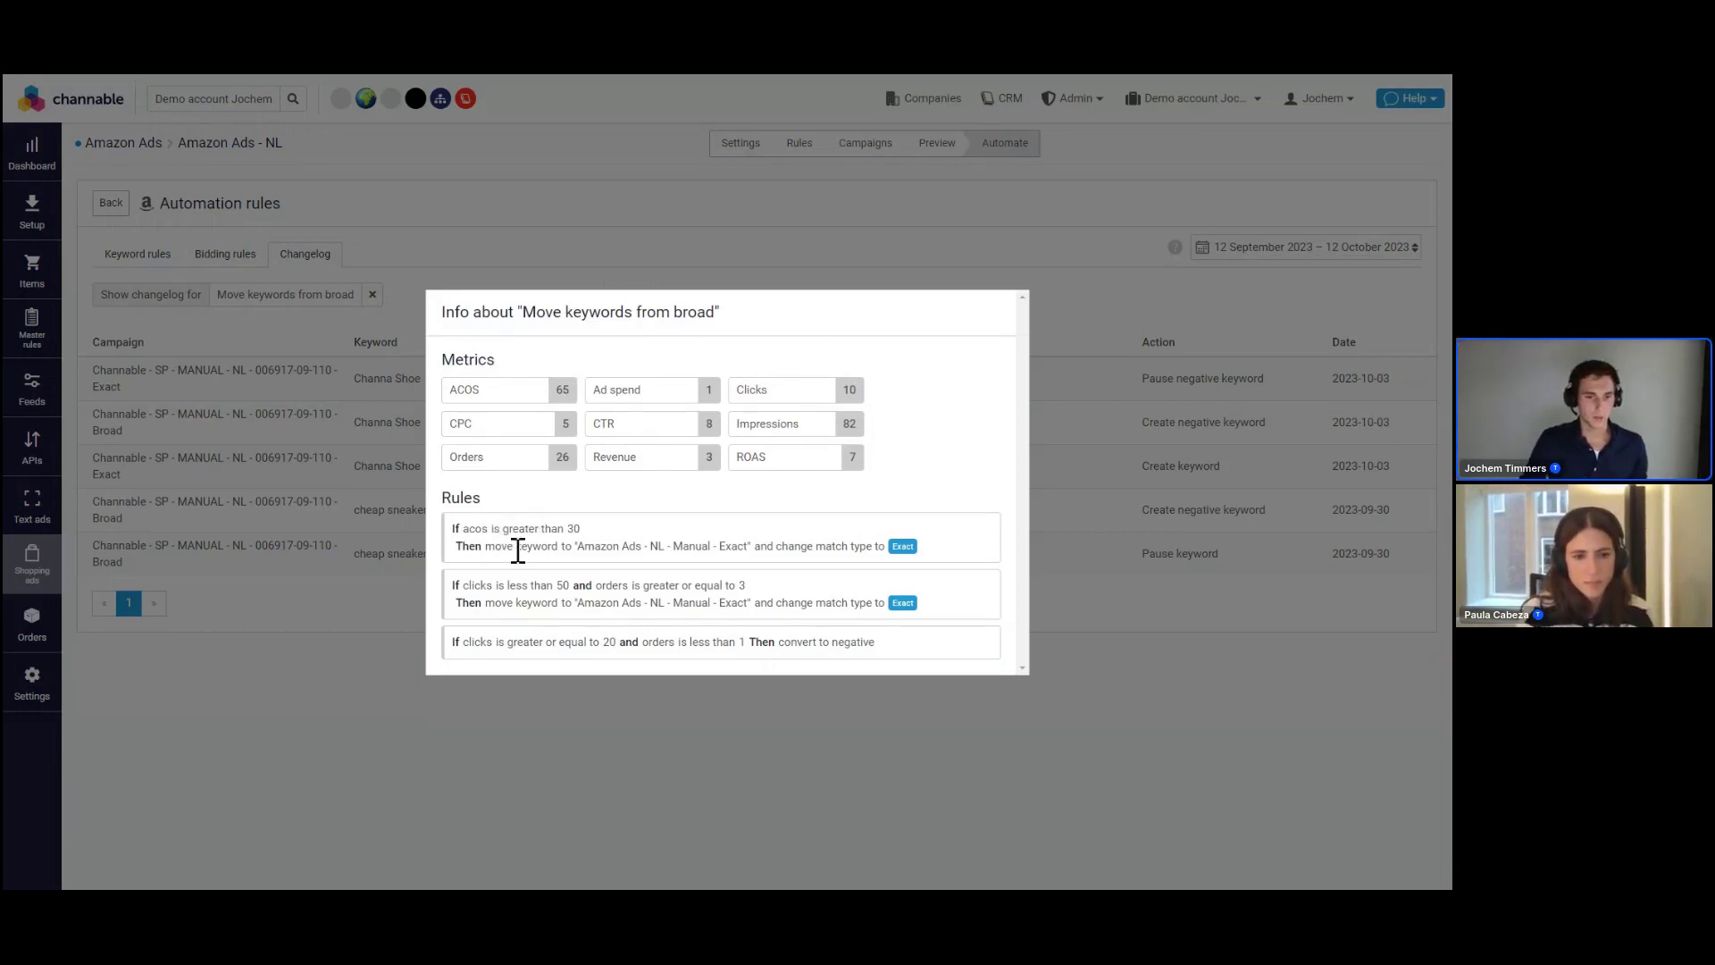
pyautogui.moveTo(449, 527); pyautogui.dragTo(632, 605)
pyautogui.click(633, 606)
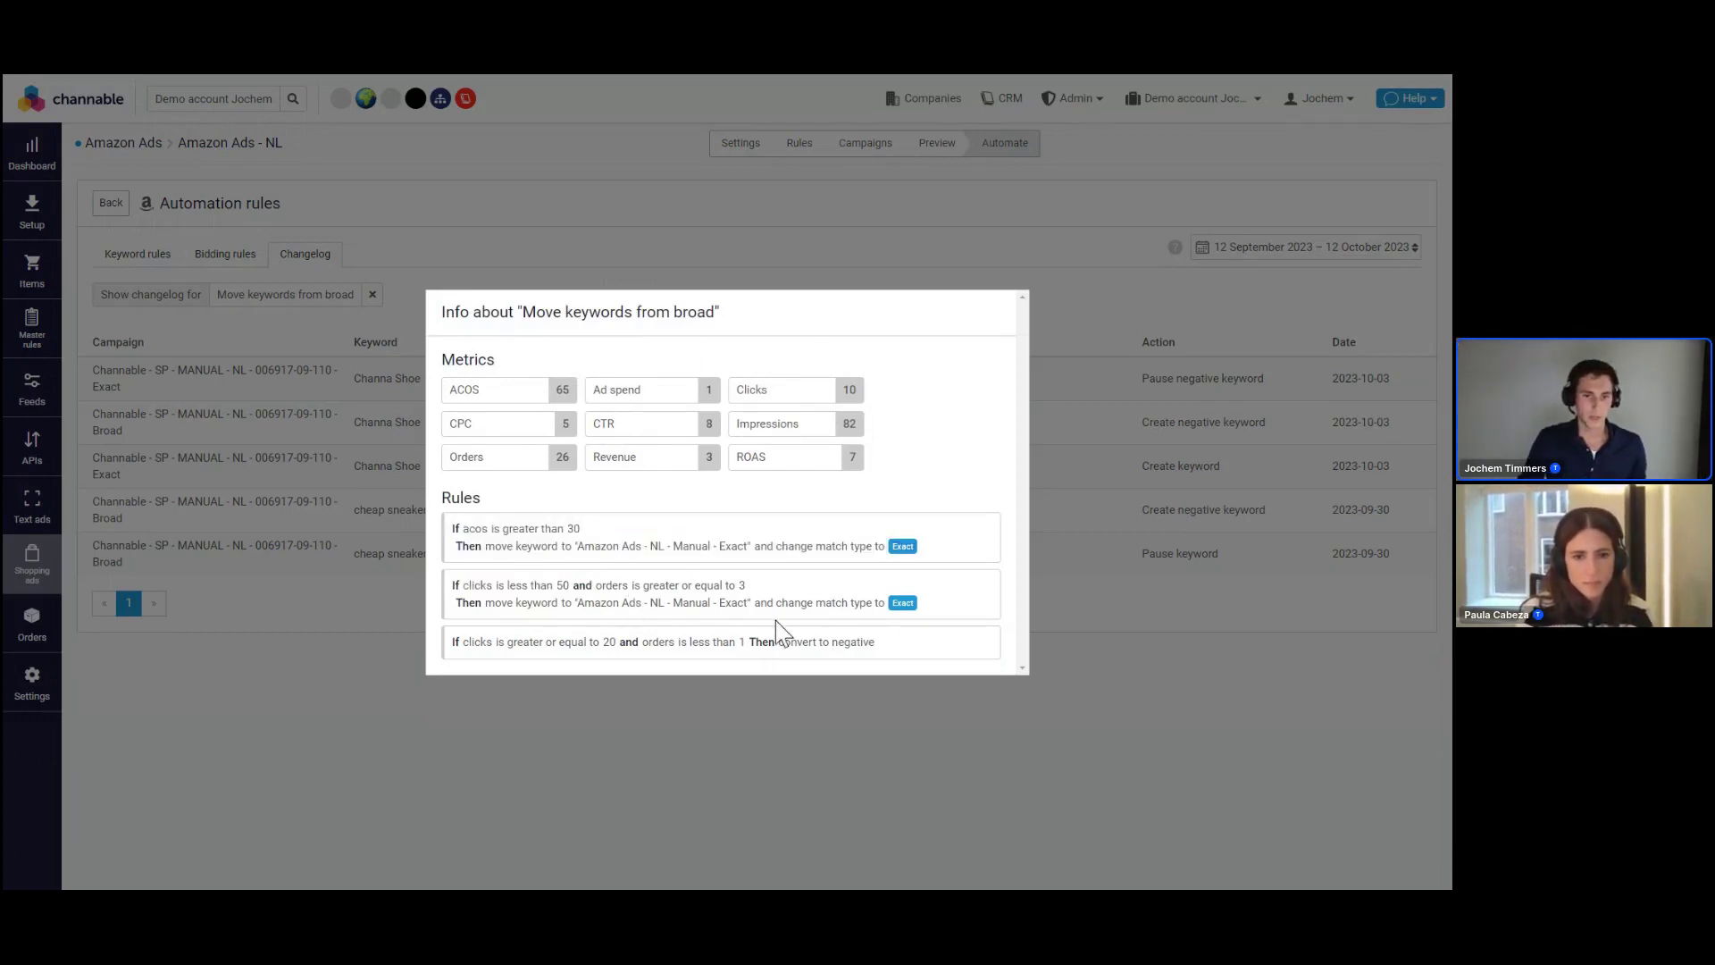
# Close the changelog entry's details and remove the Move keywords from broad filter from the changelog
pyautogui.click(963, 233)
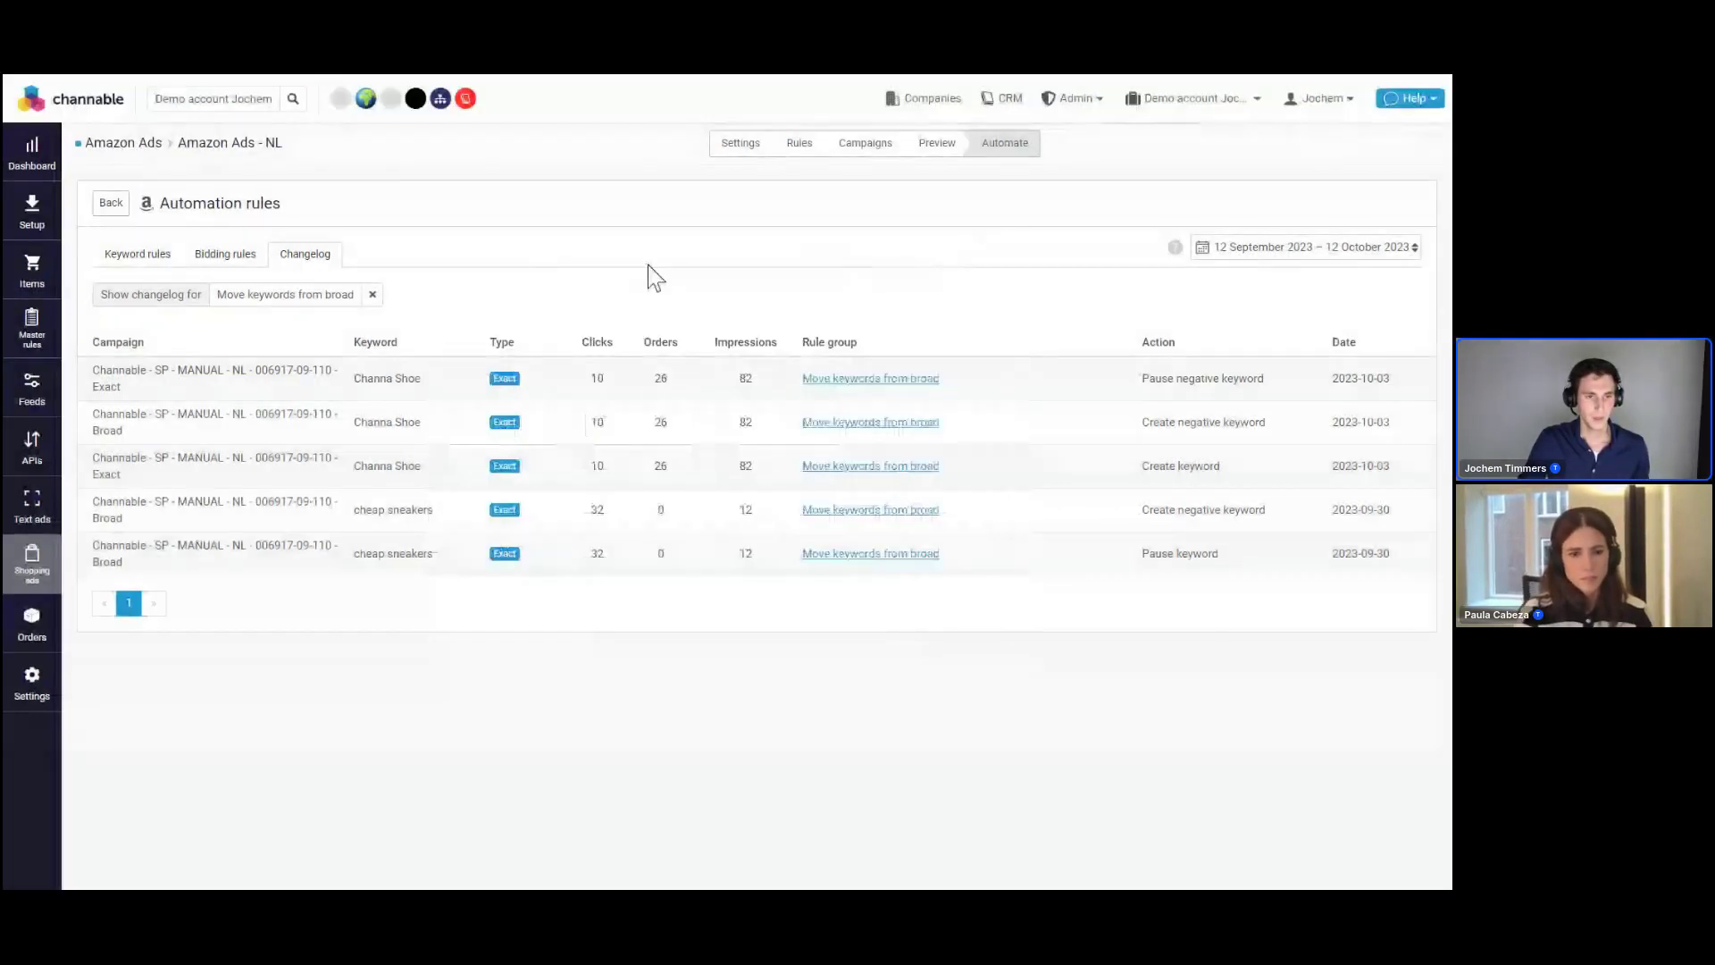
pyautogui.click(372, 295)
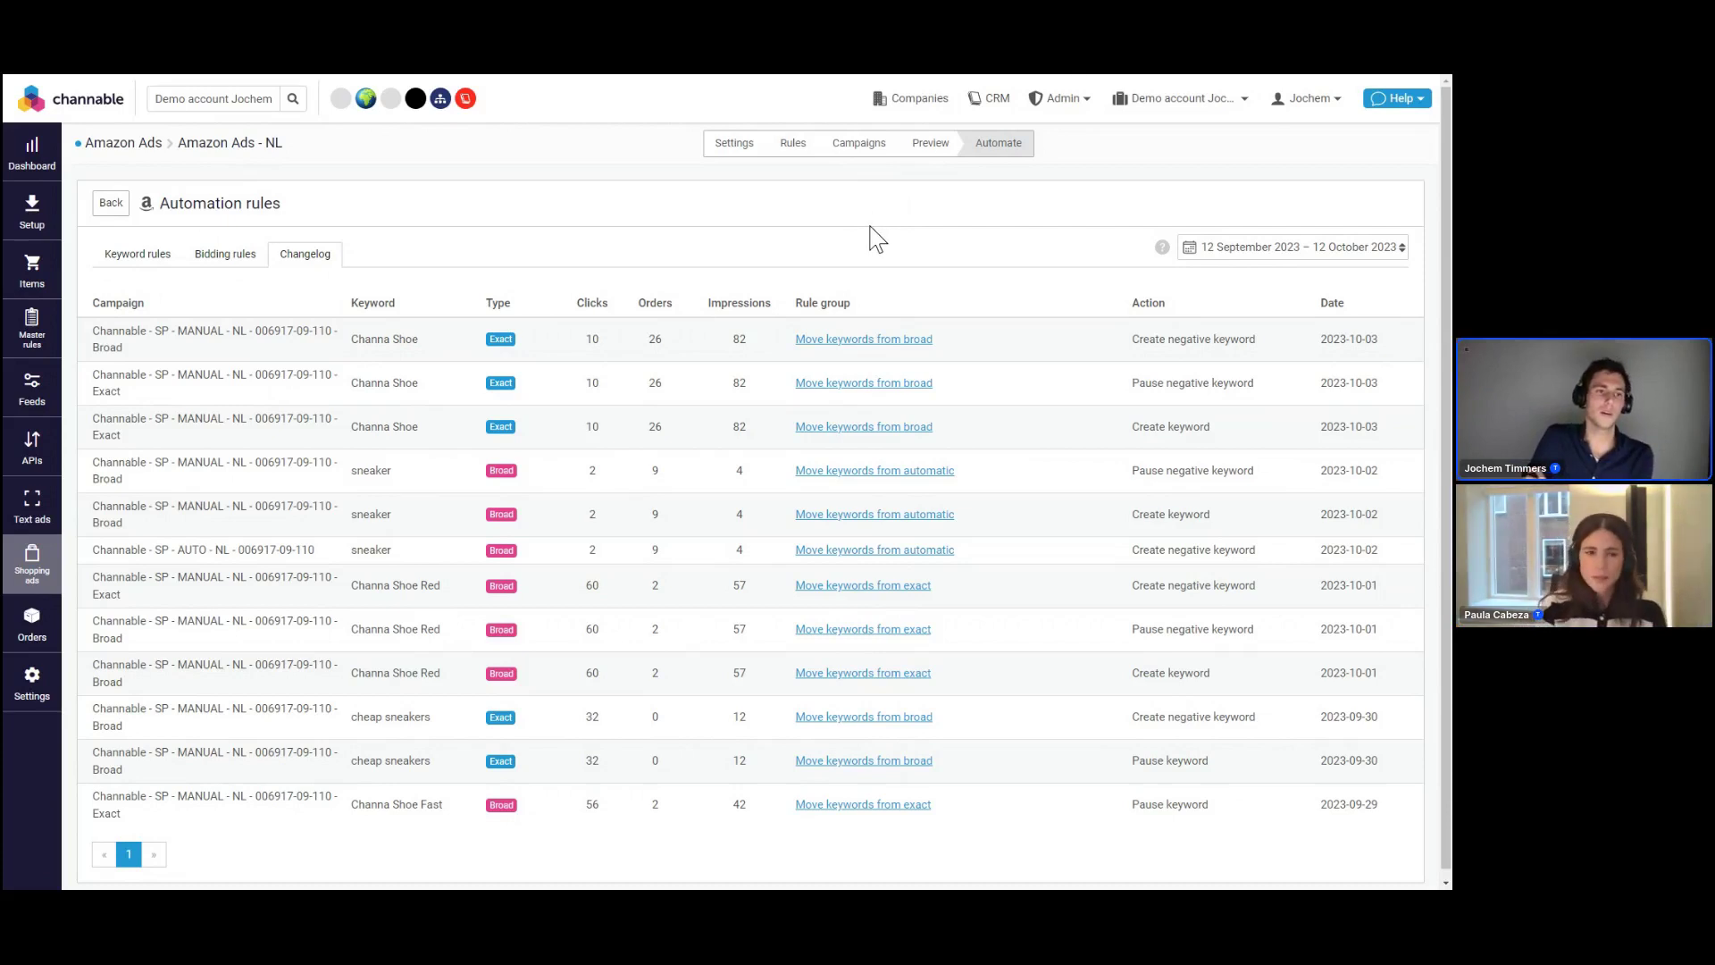
# Examine the Insights: Boost High performers rule and the Amazon NL fields available for its units_sold condition, without changing them
pyautogui.click(795, 150)
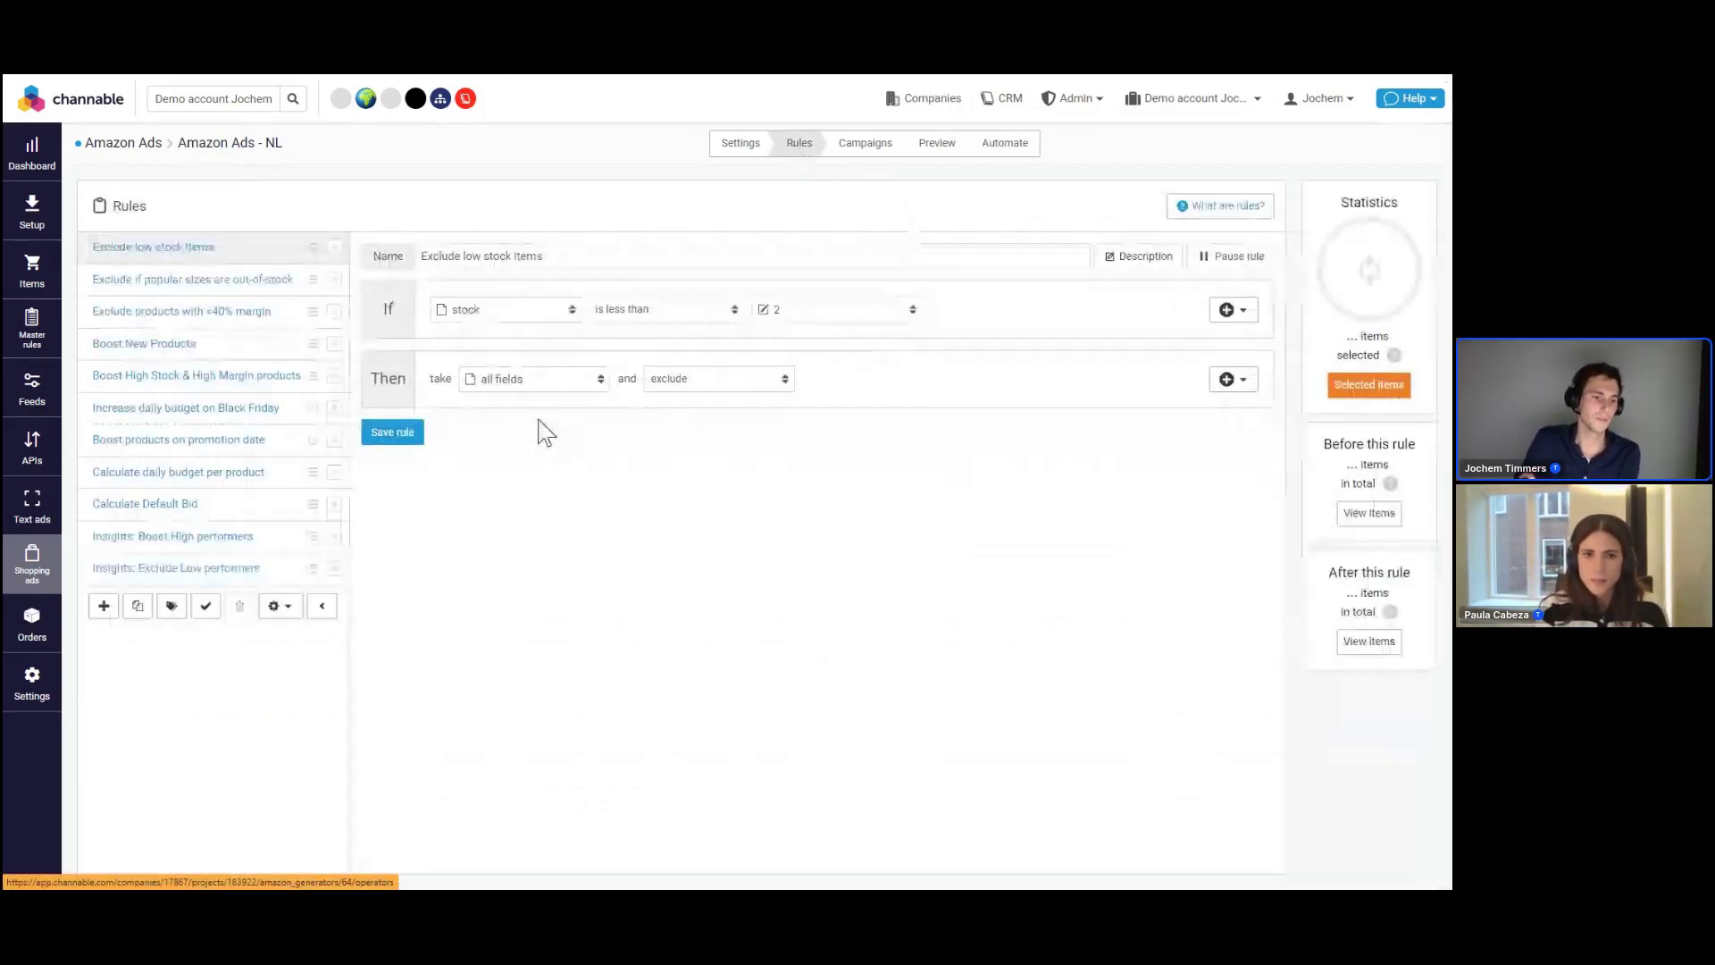
pyautogui.click(208, 540)
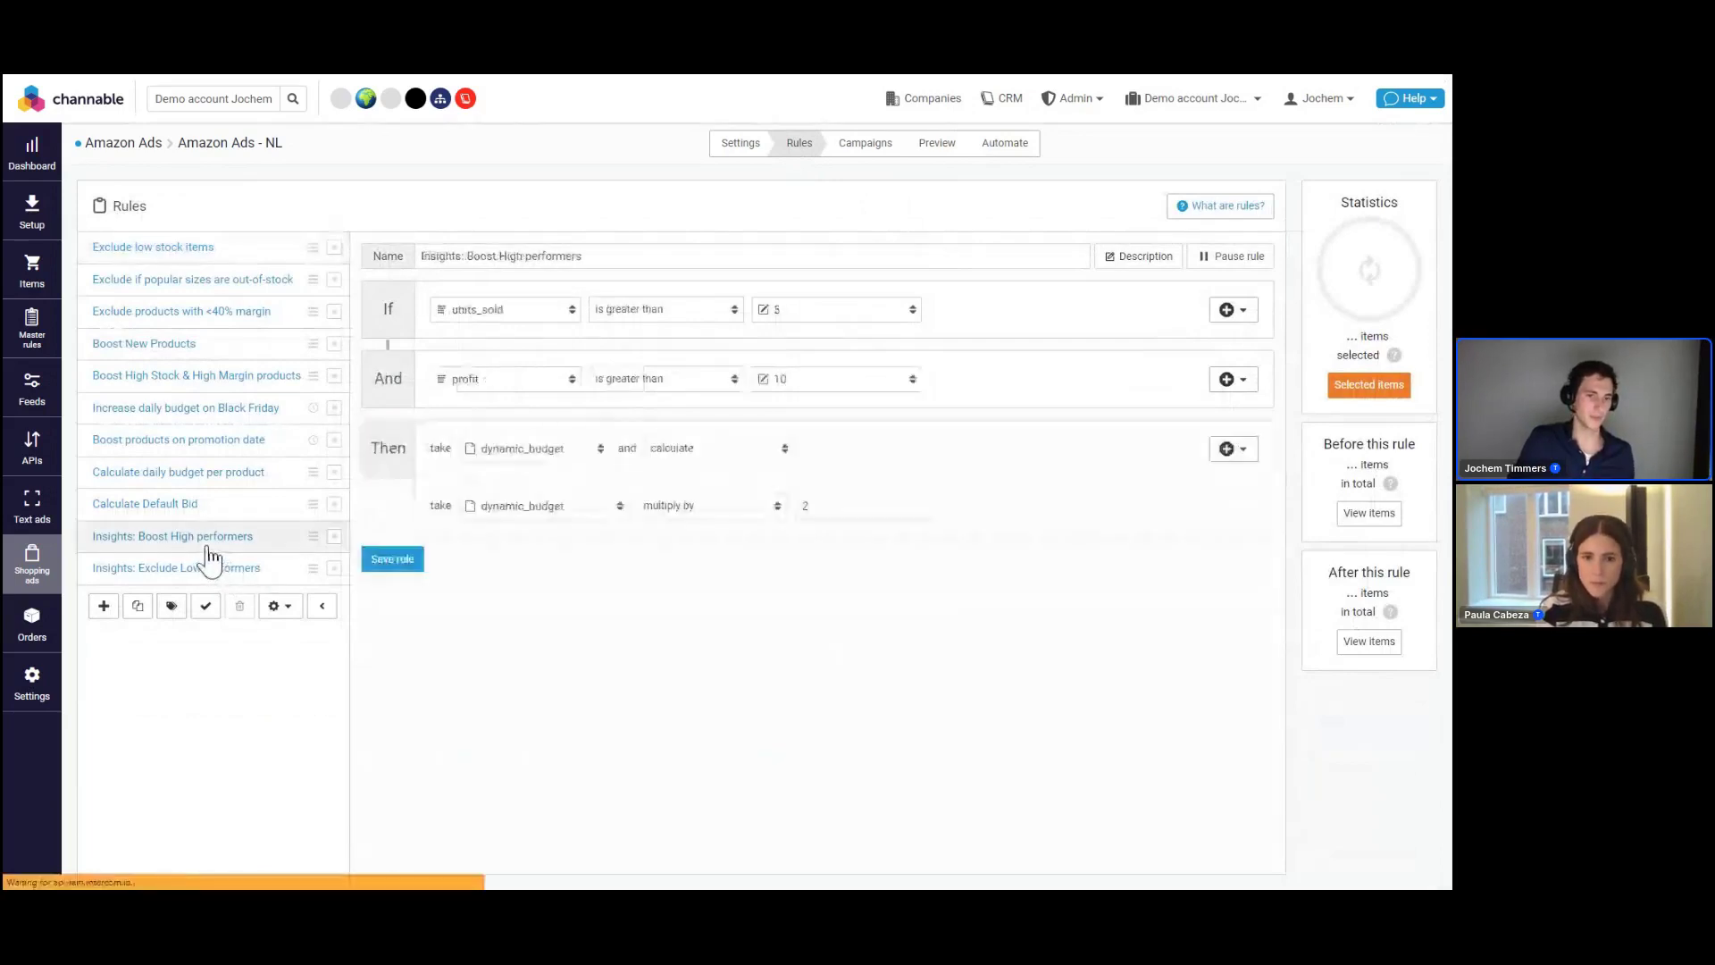
pyautogui.click(477, 315)
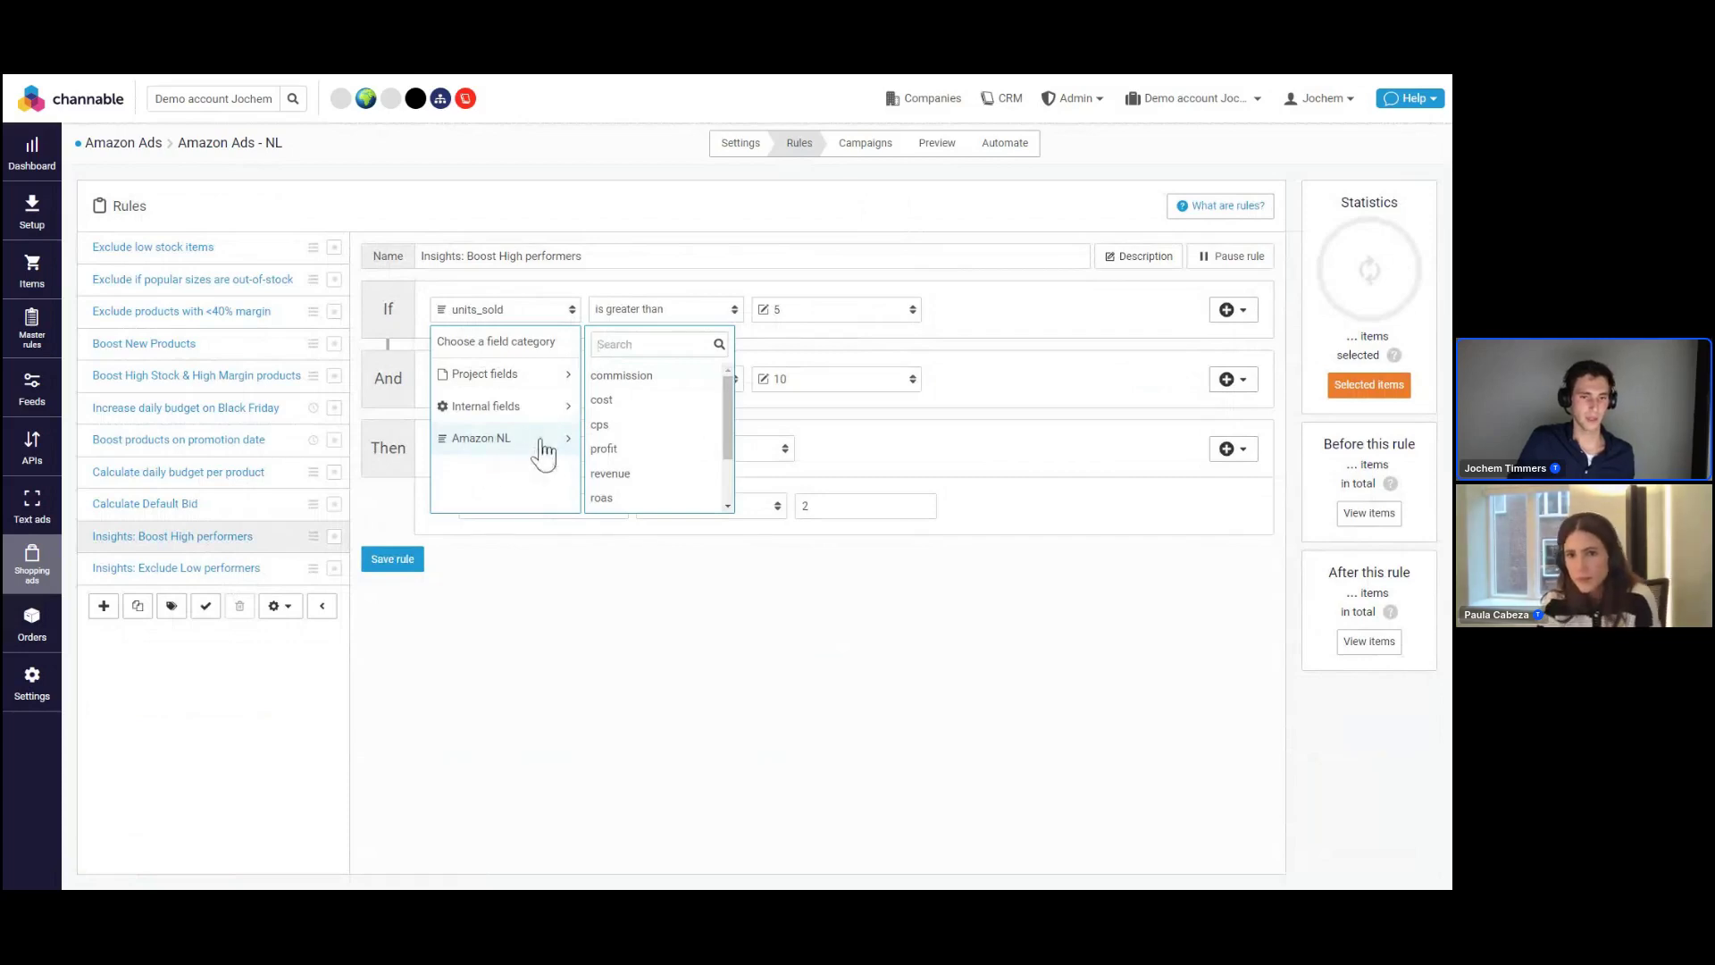
pyautogui.scroll(-2, 684, 447)
pyautogui.scroll(2, 691, 474)
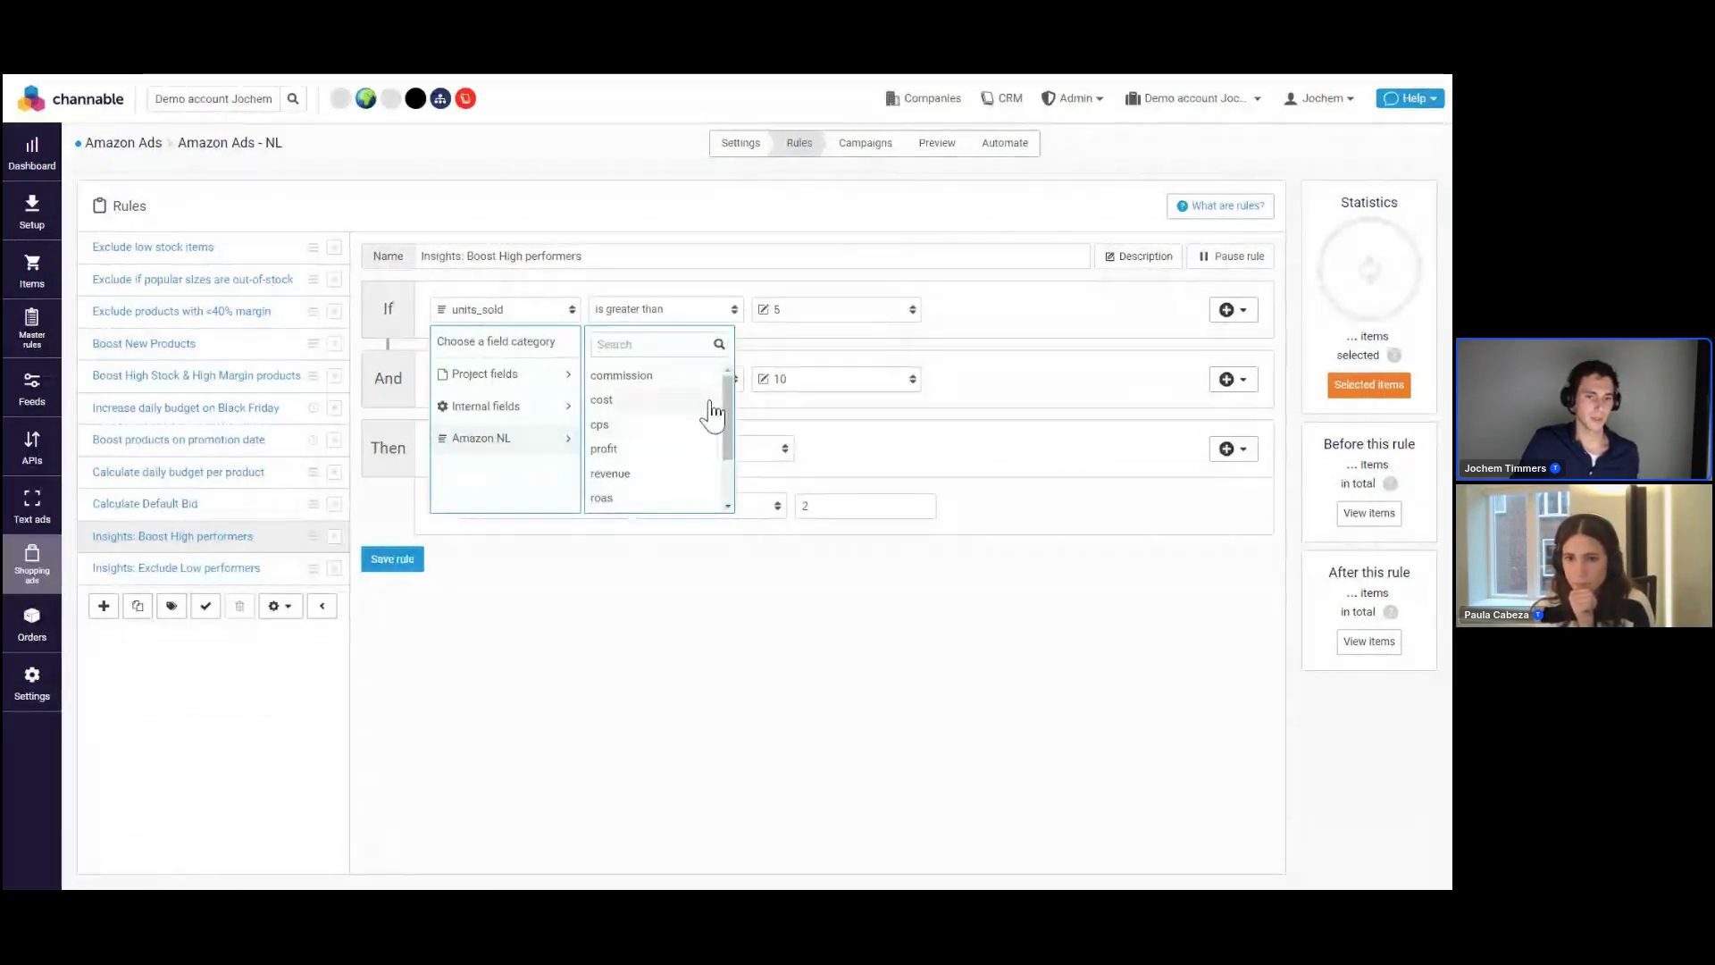
pyautogui.moveTo(732, 395)
pyautogui.mouseDown()
pyautogui.moveTo(736, 437)
pyautogui.moveTo(736, 384)
pyautogui.mouseUp()
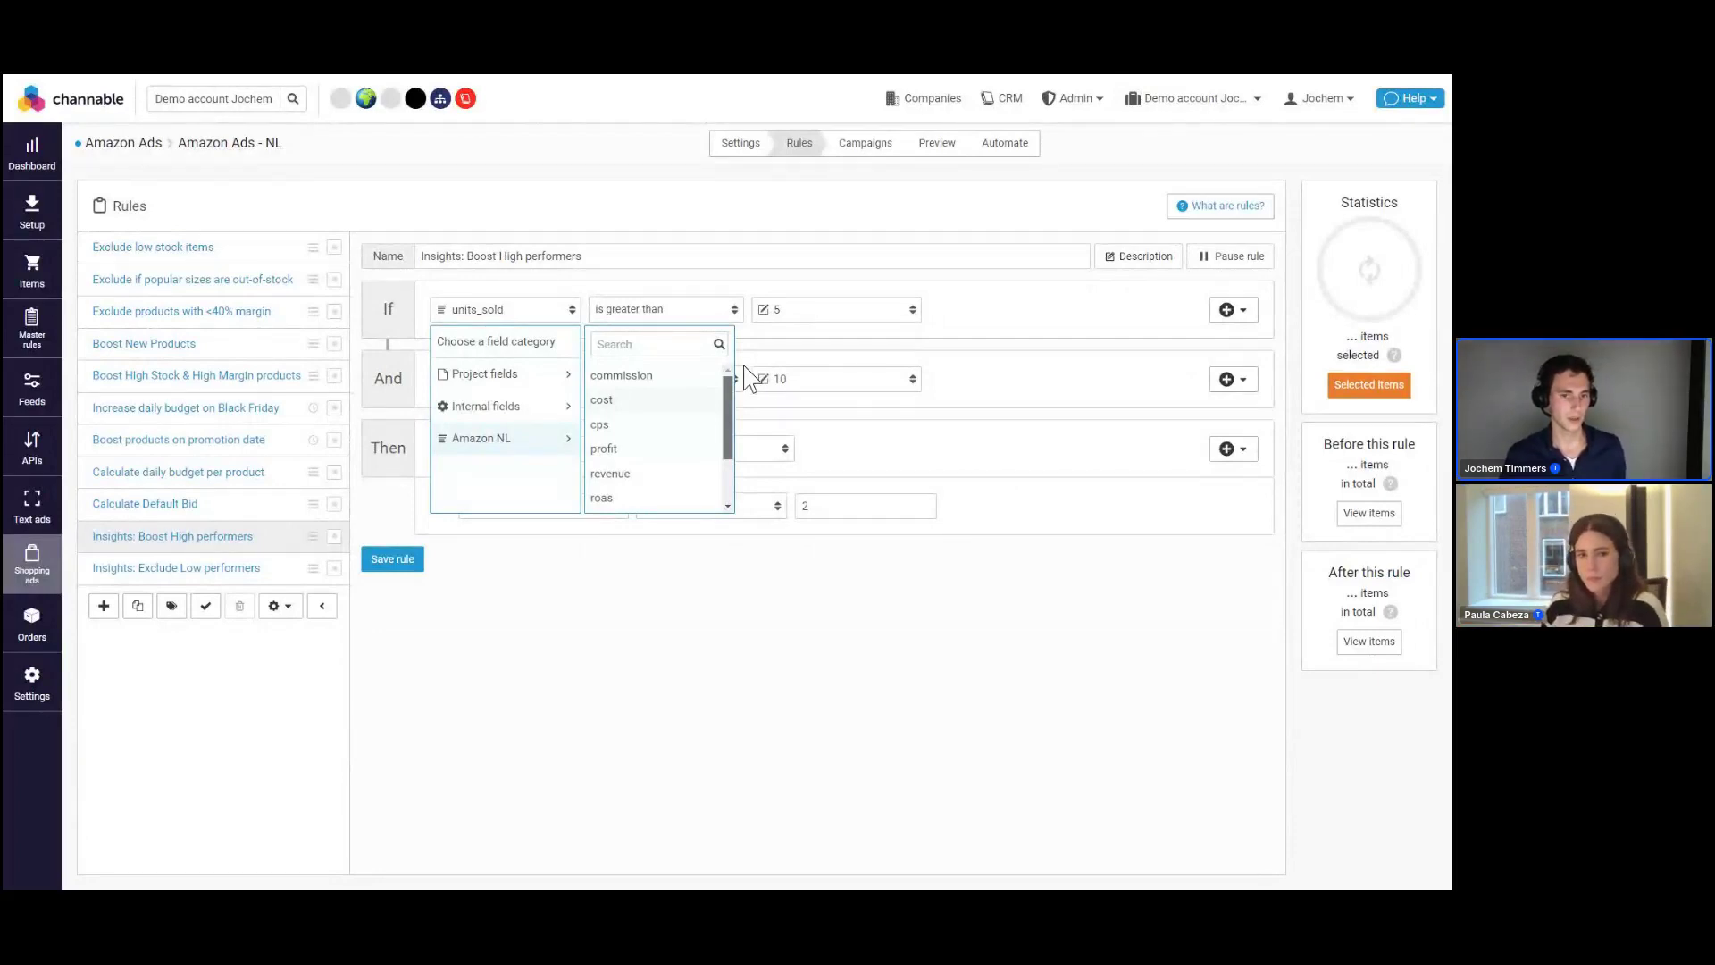
pyautogui.scroll(-2, 688, 413)
pyautogui.scroll(2, 684, 492)
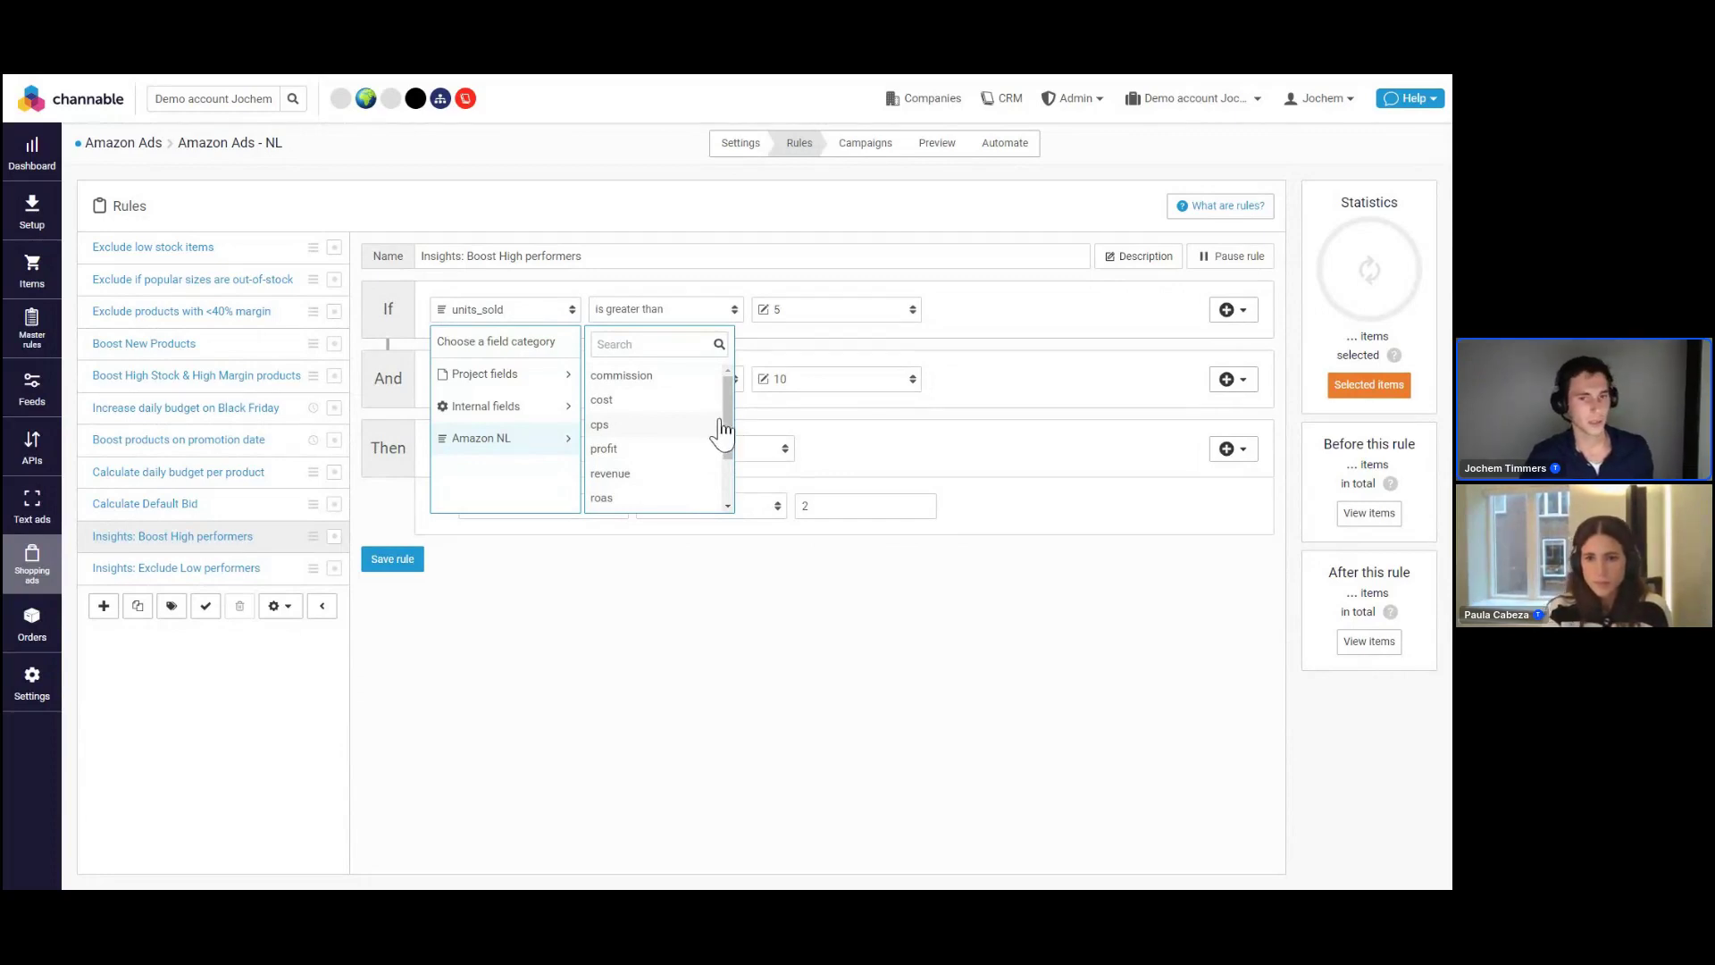
pyautogui.click(729, 596)
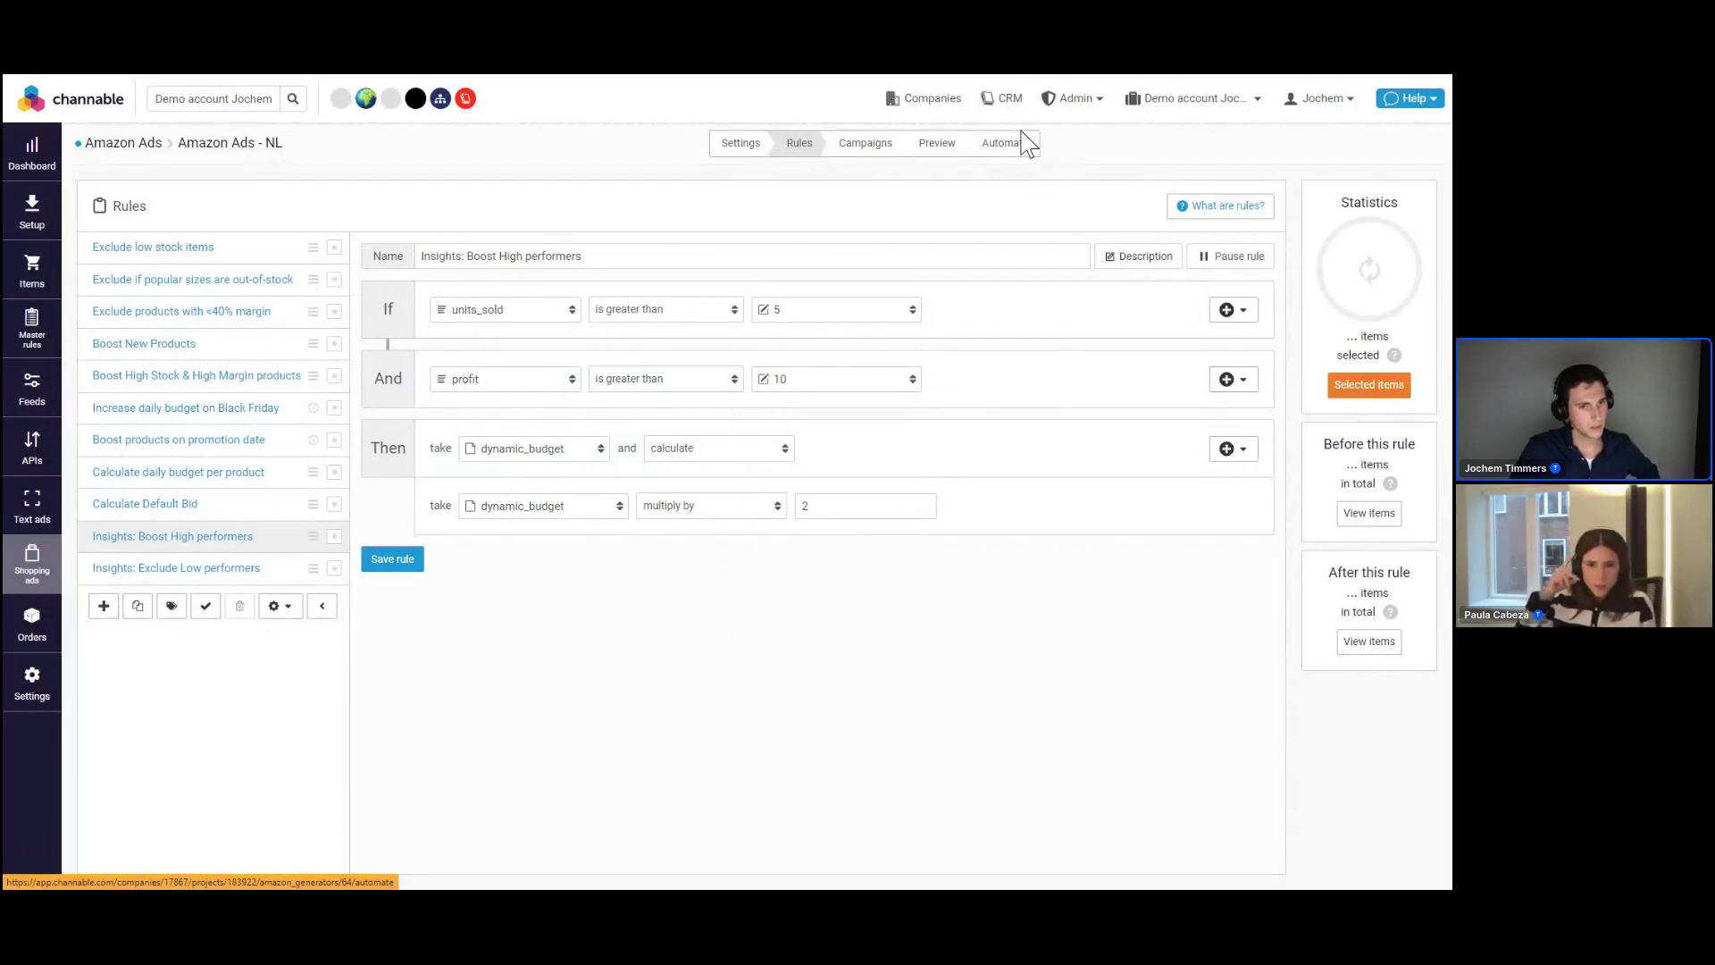
pyautogui.click(511, 314)
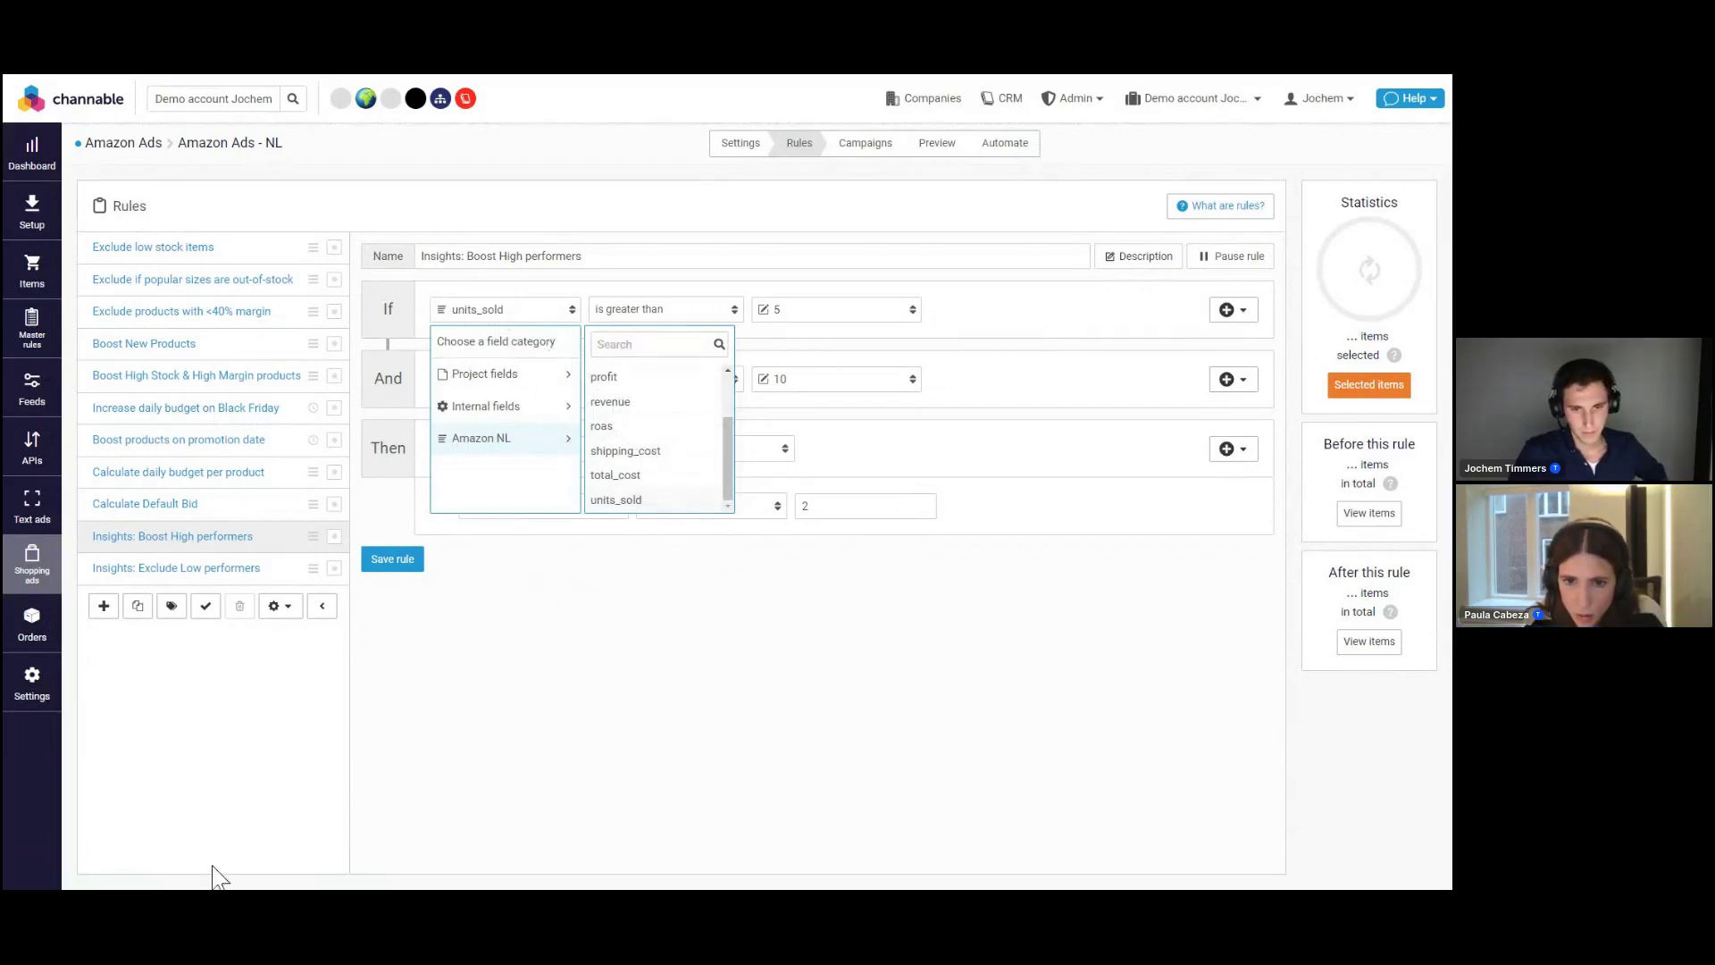
pyautogui.click(813, 634)
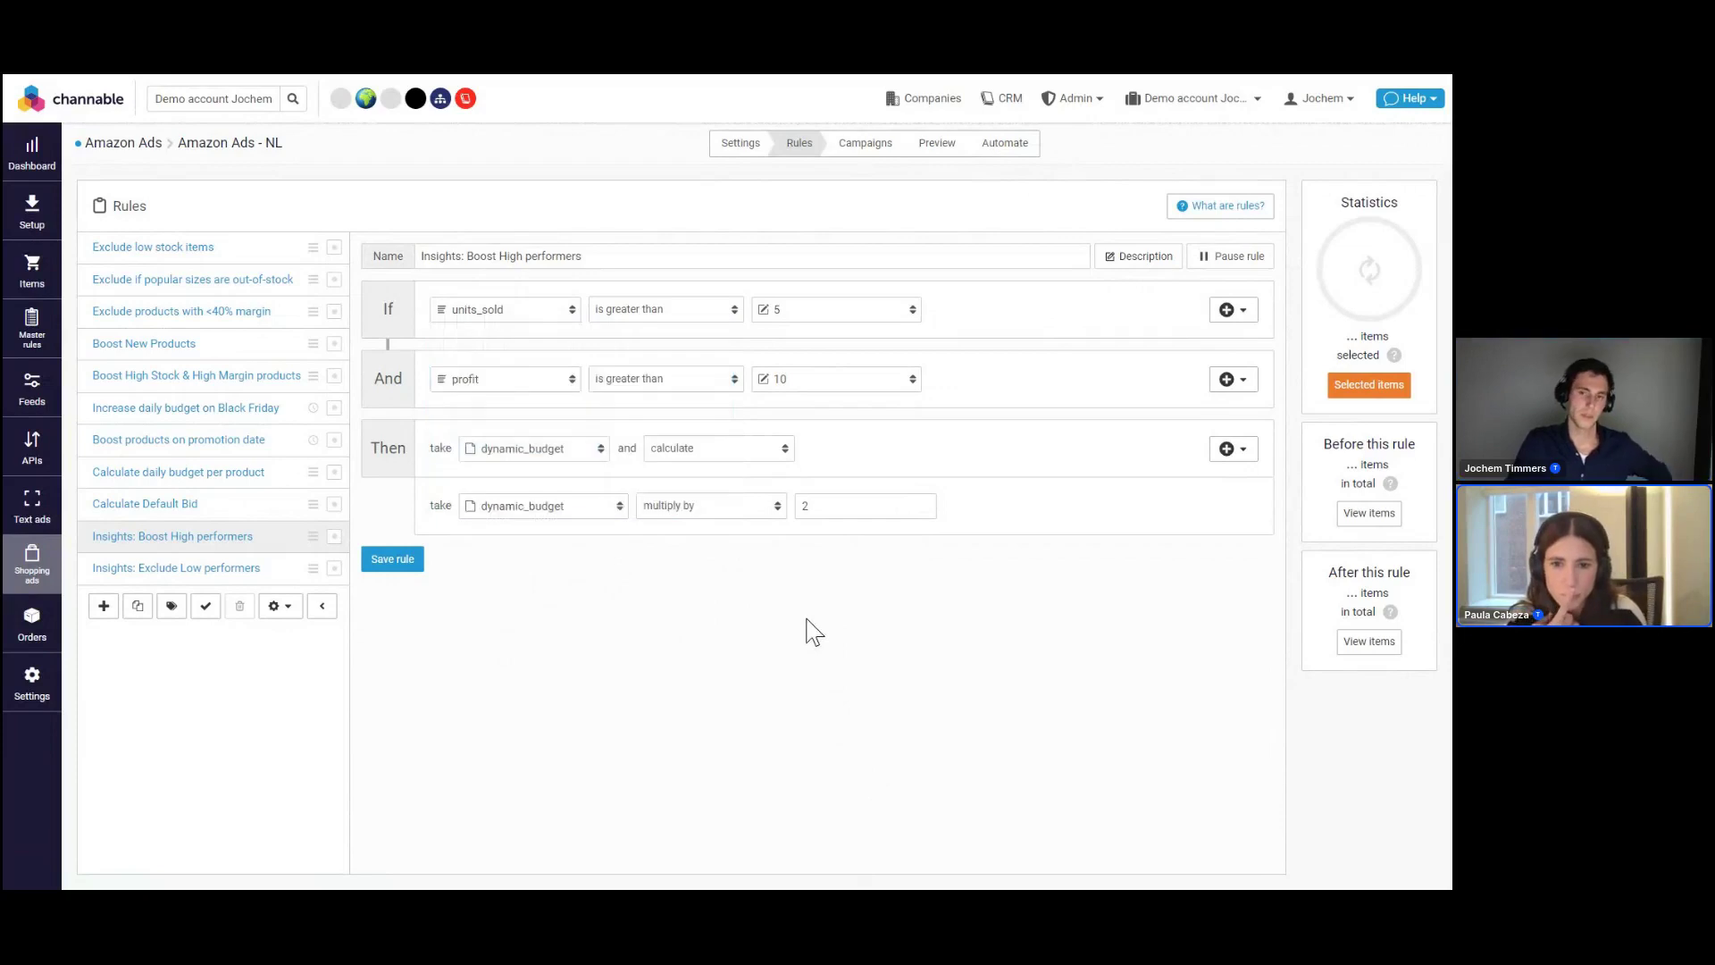
# Return to the channel's automation rules and check the bidding rules section
pyautogui.click(1004, 163)
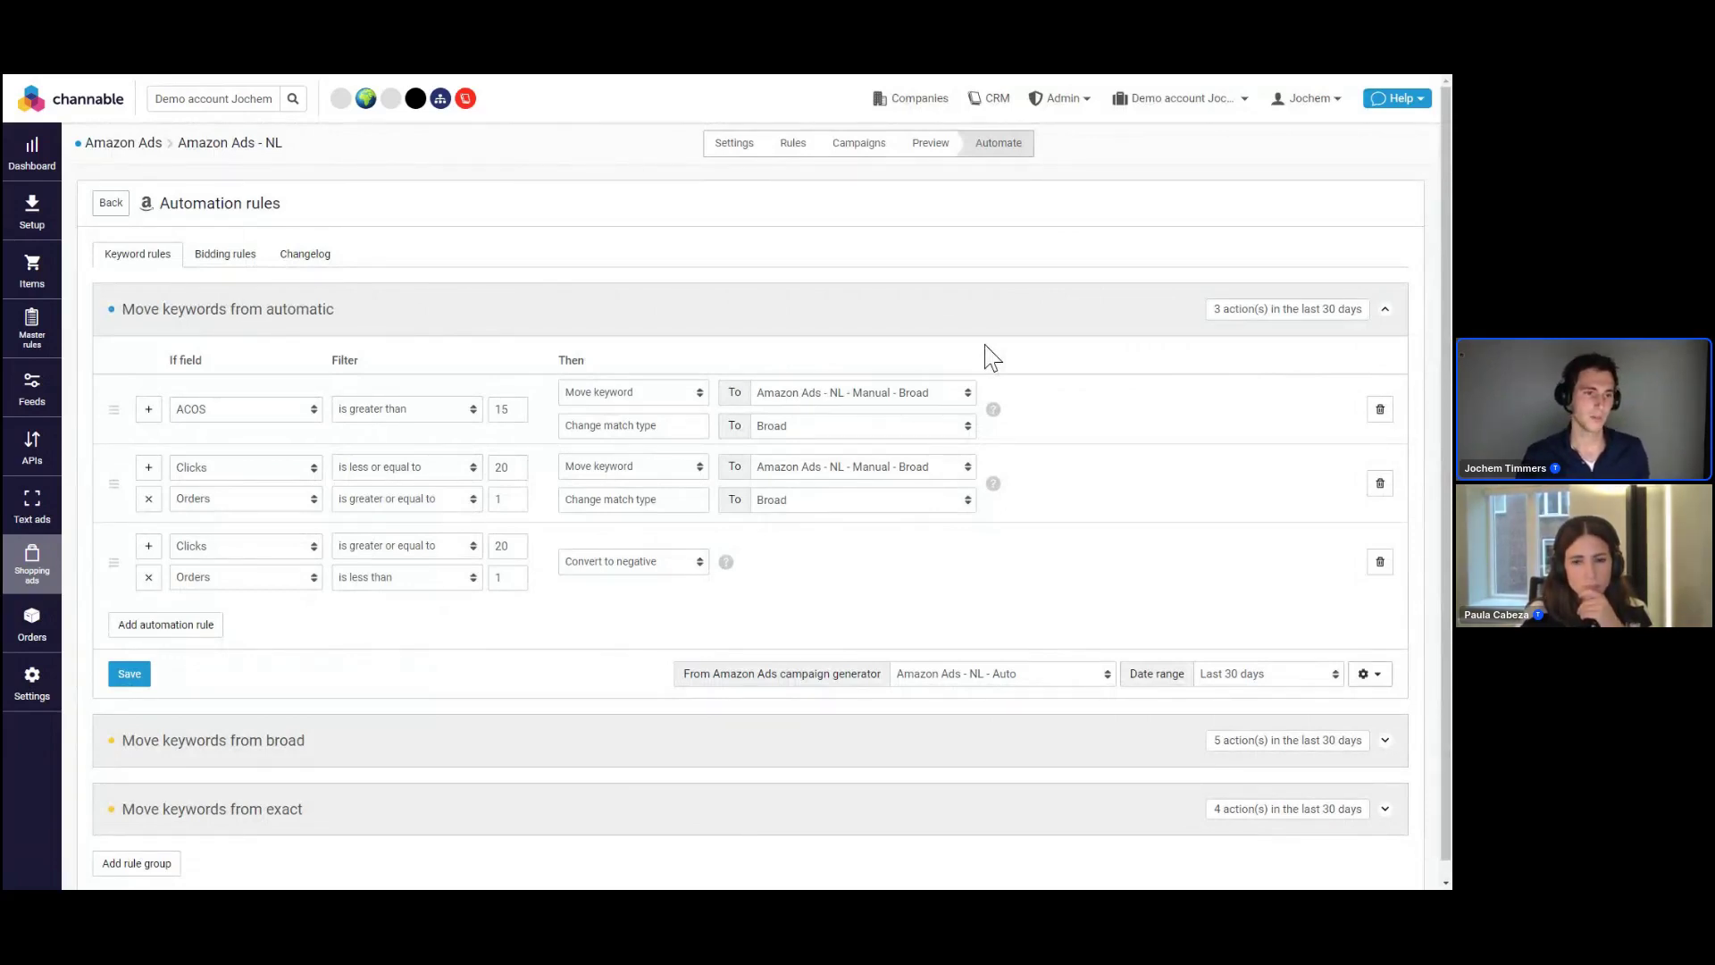
pyautogui.click(225, 254)
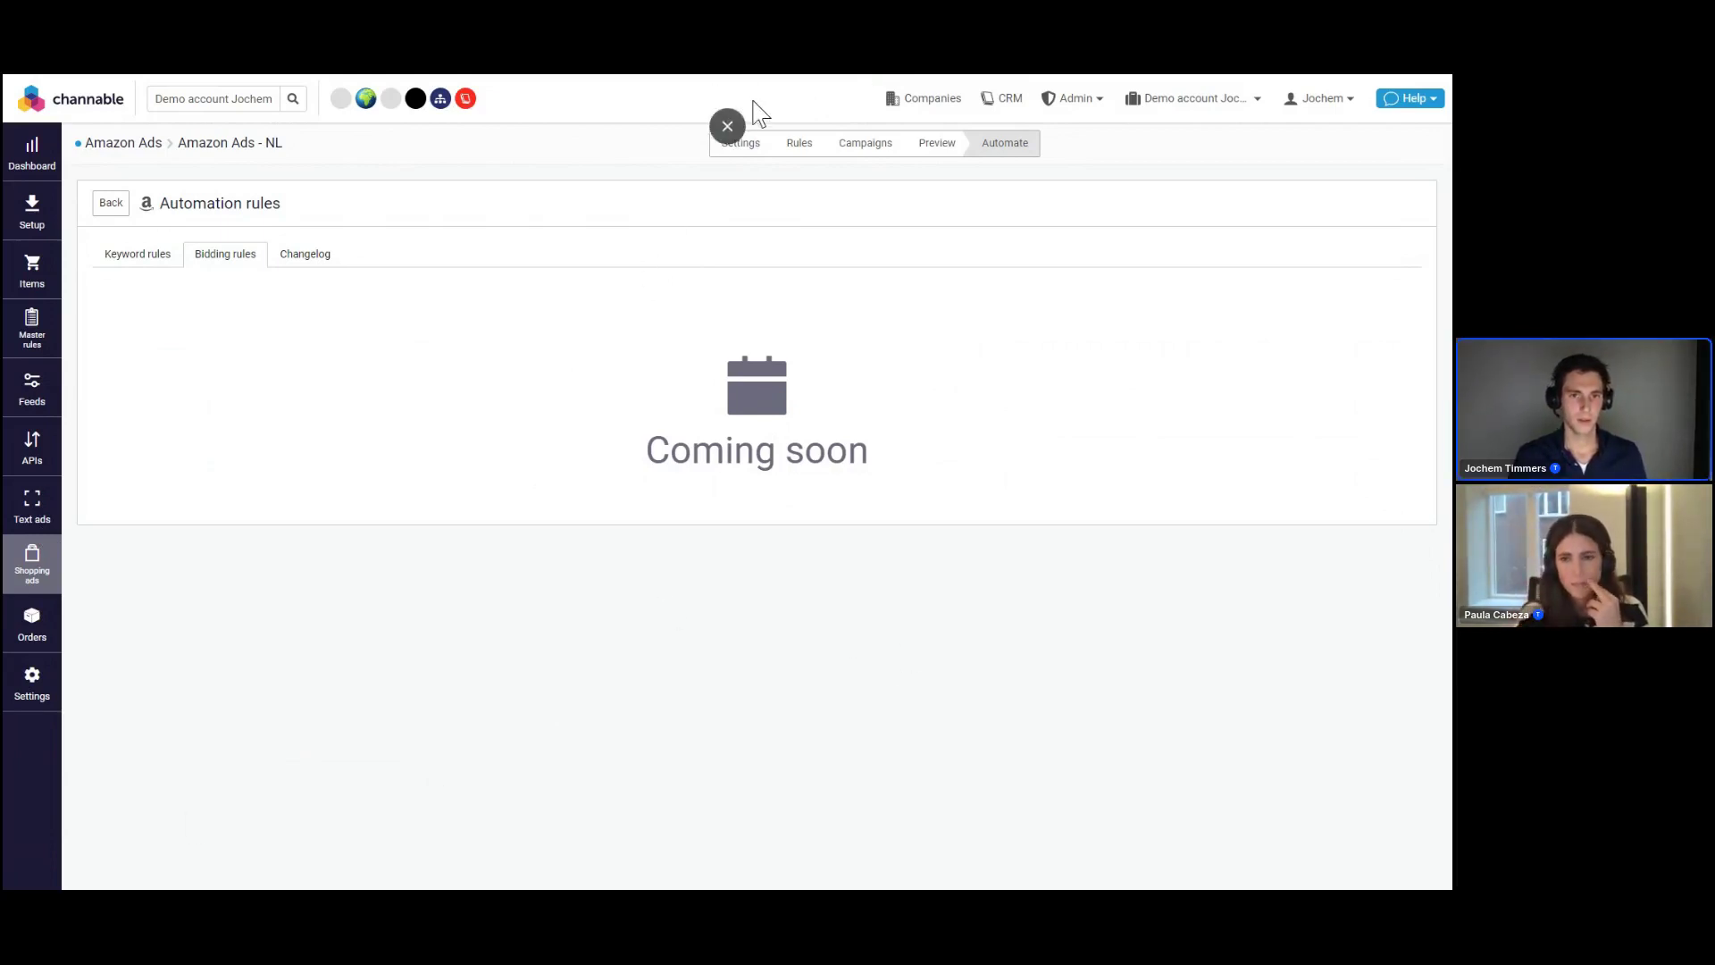
# Switch to the Webinar_ Amazon Ads_12.10.23 presentation in Google Slides, present it full screen and advance to the Channacademy slide
pyautogui.click(728, 127)
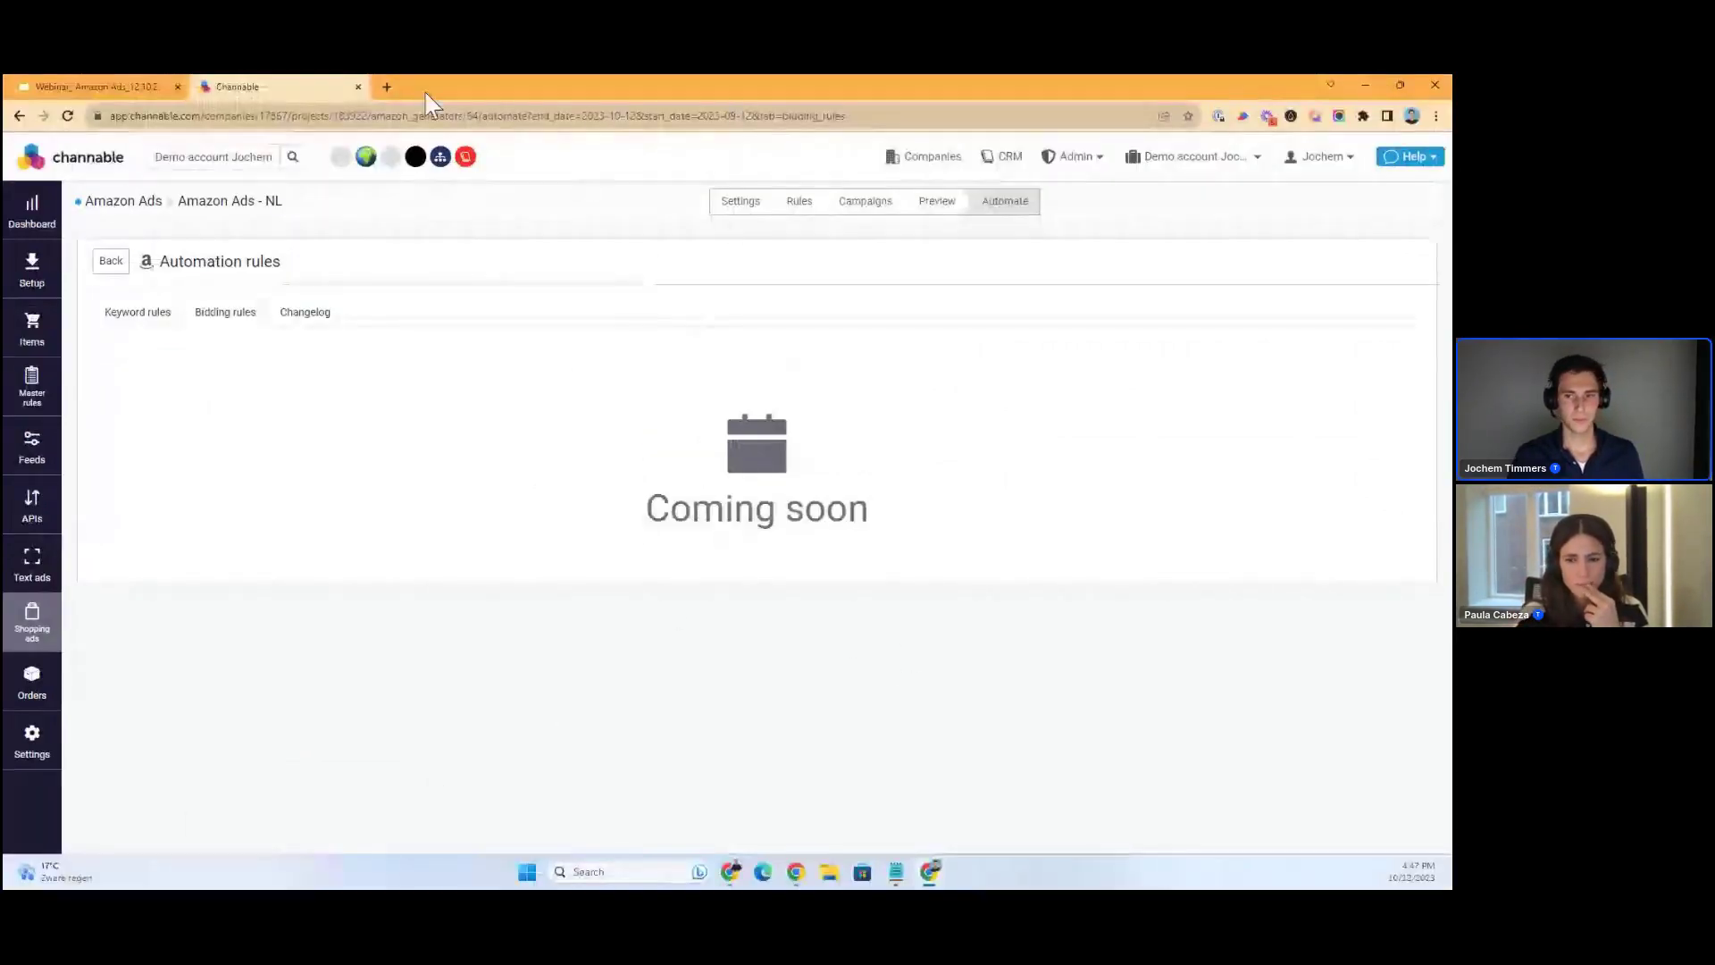
pyautogui.click(152, 86)
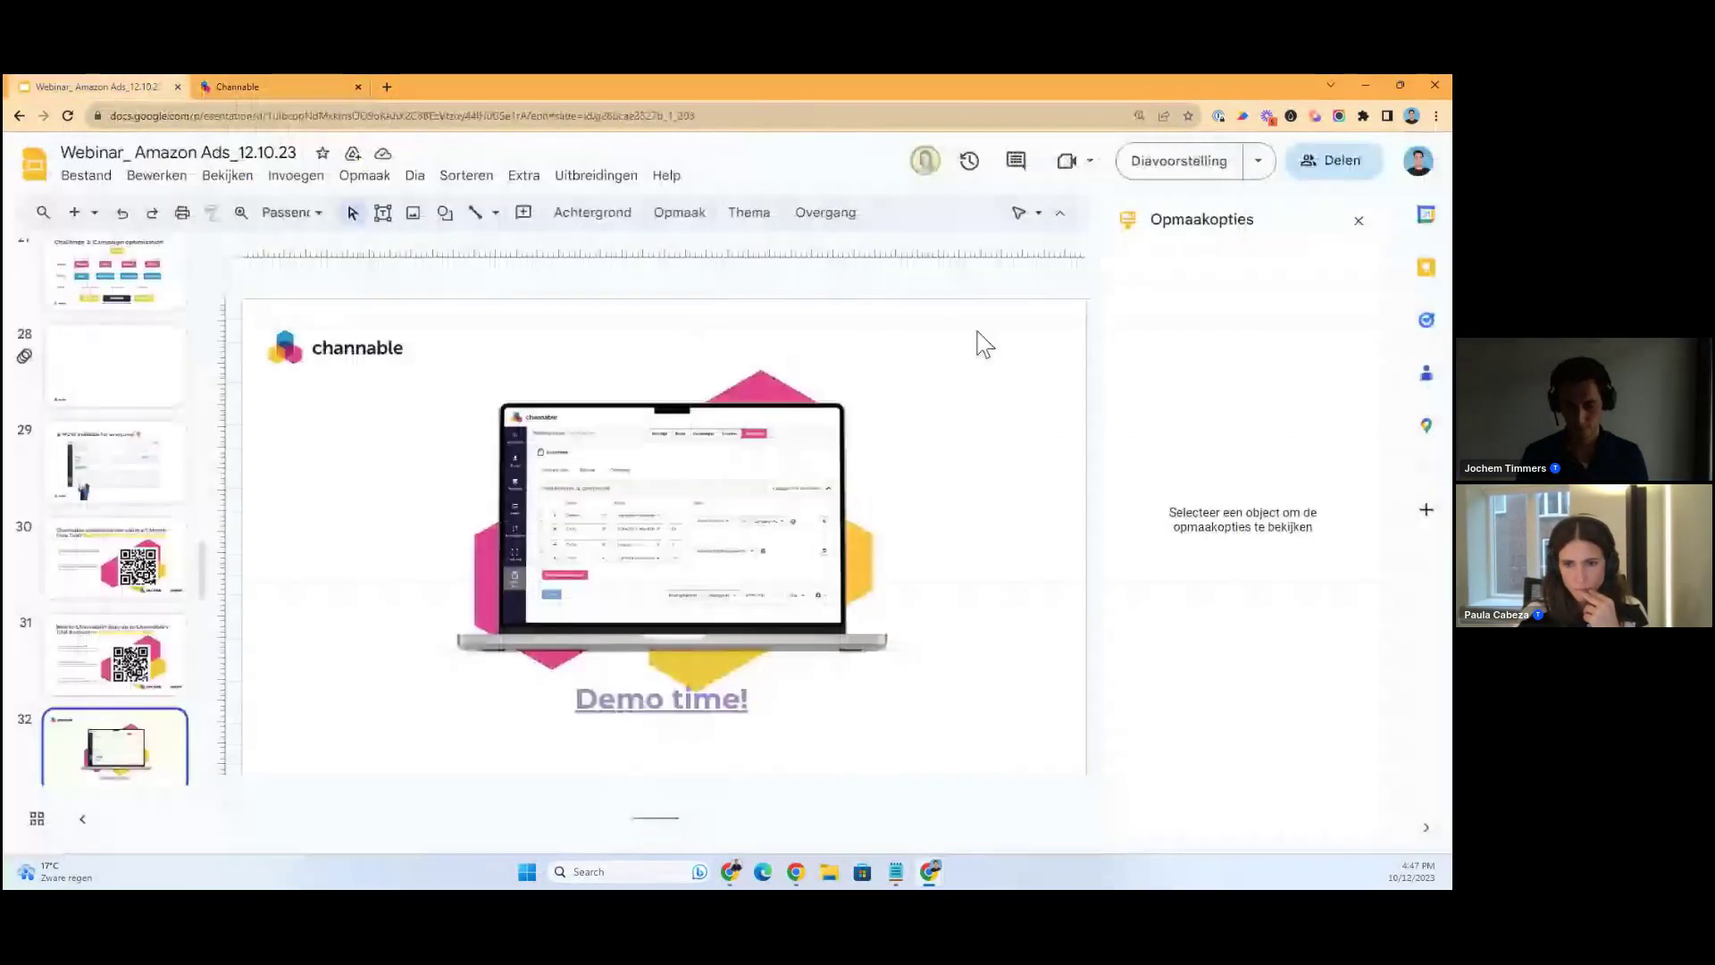
pyautogui.hotkey('ctrl', 'F5')
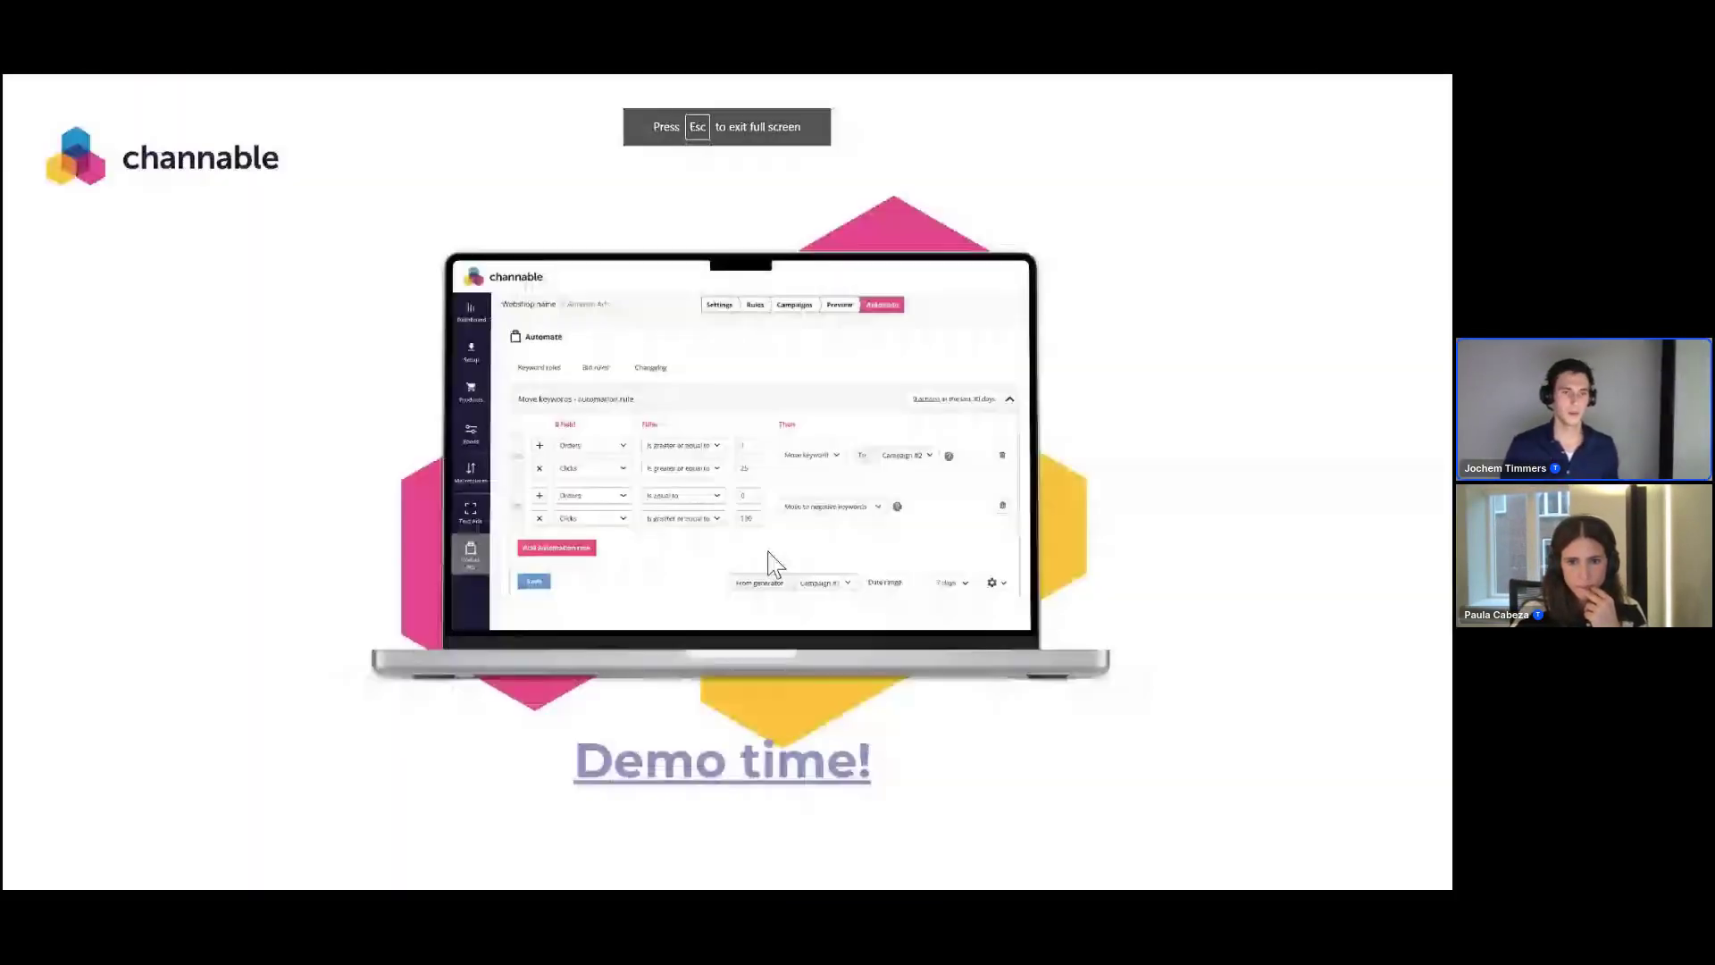
pyautogui.press('Right')
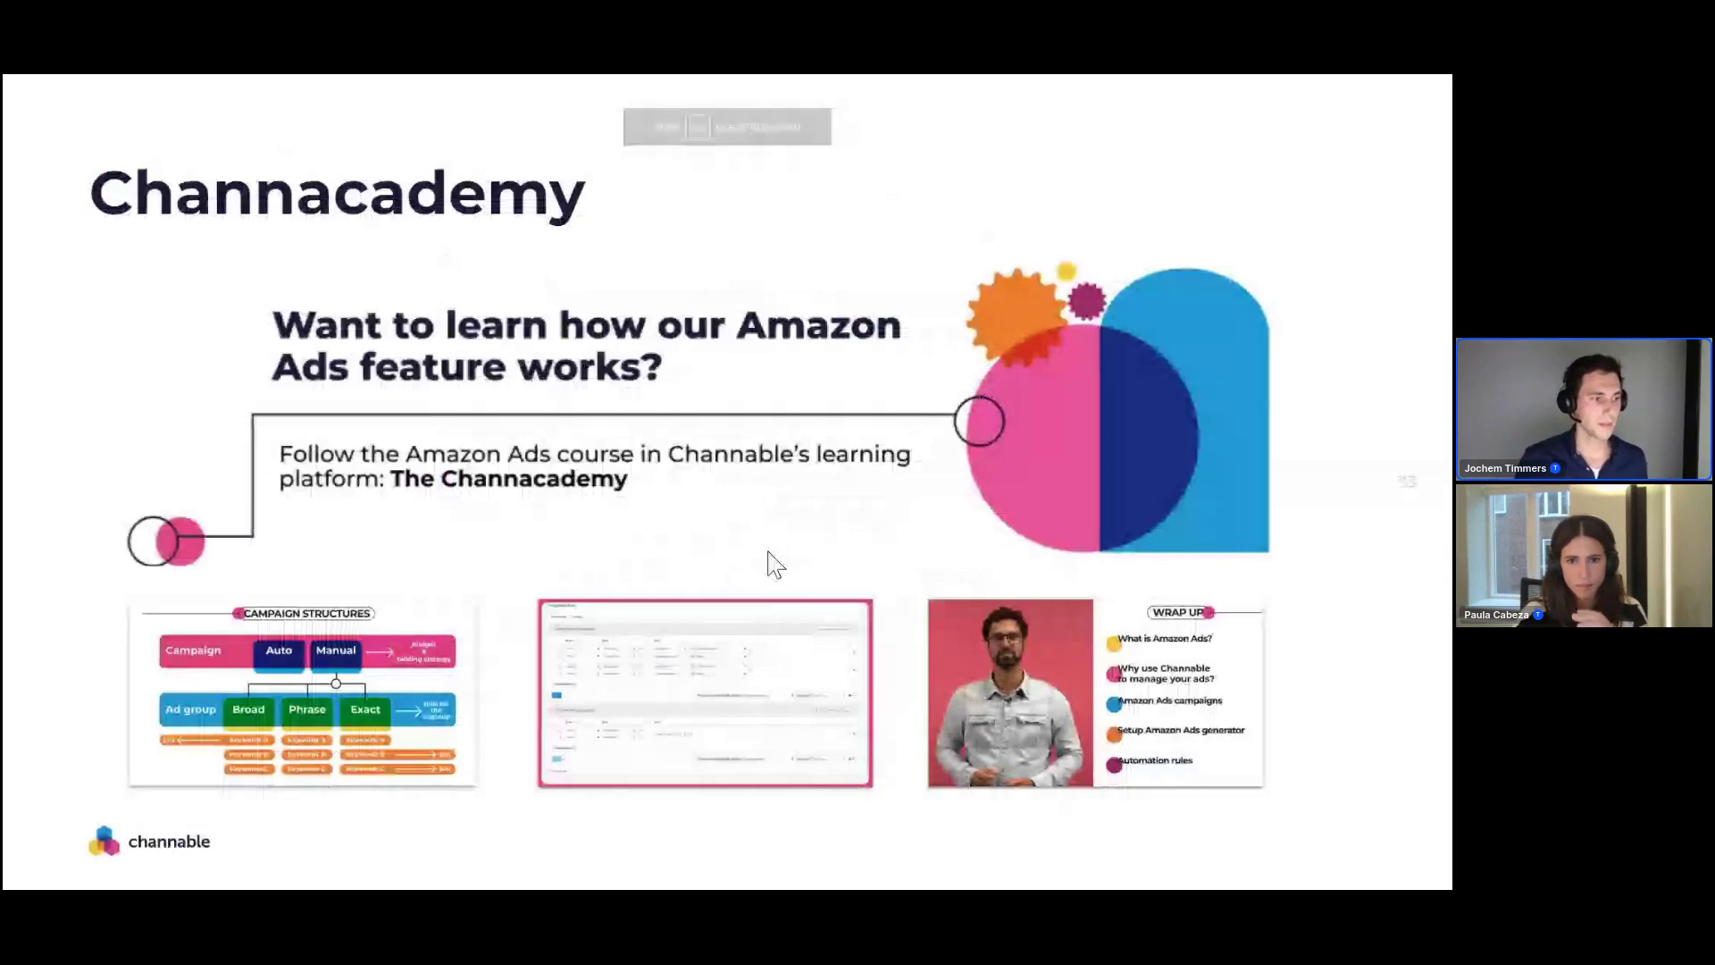
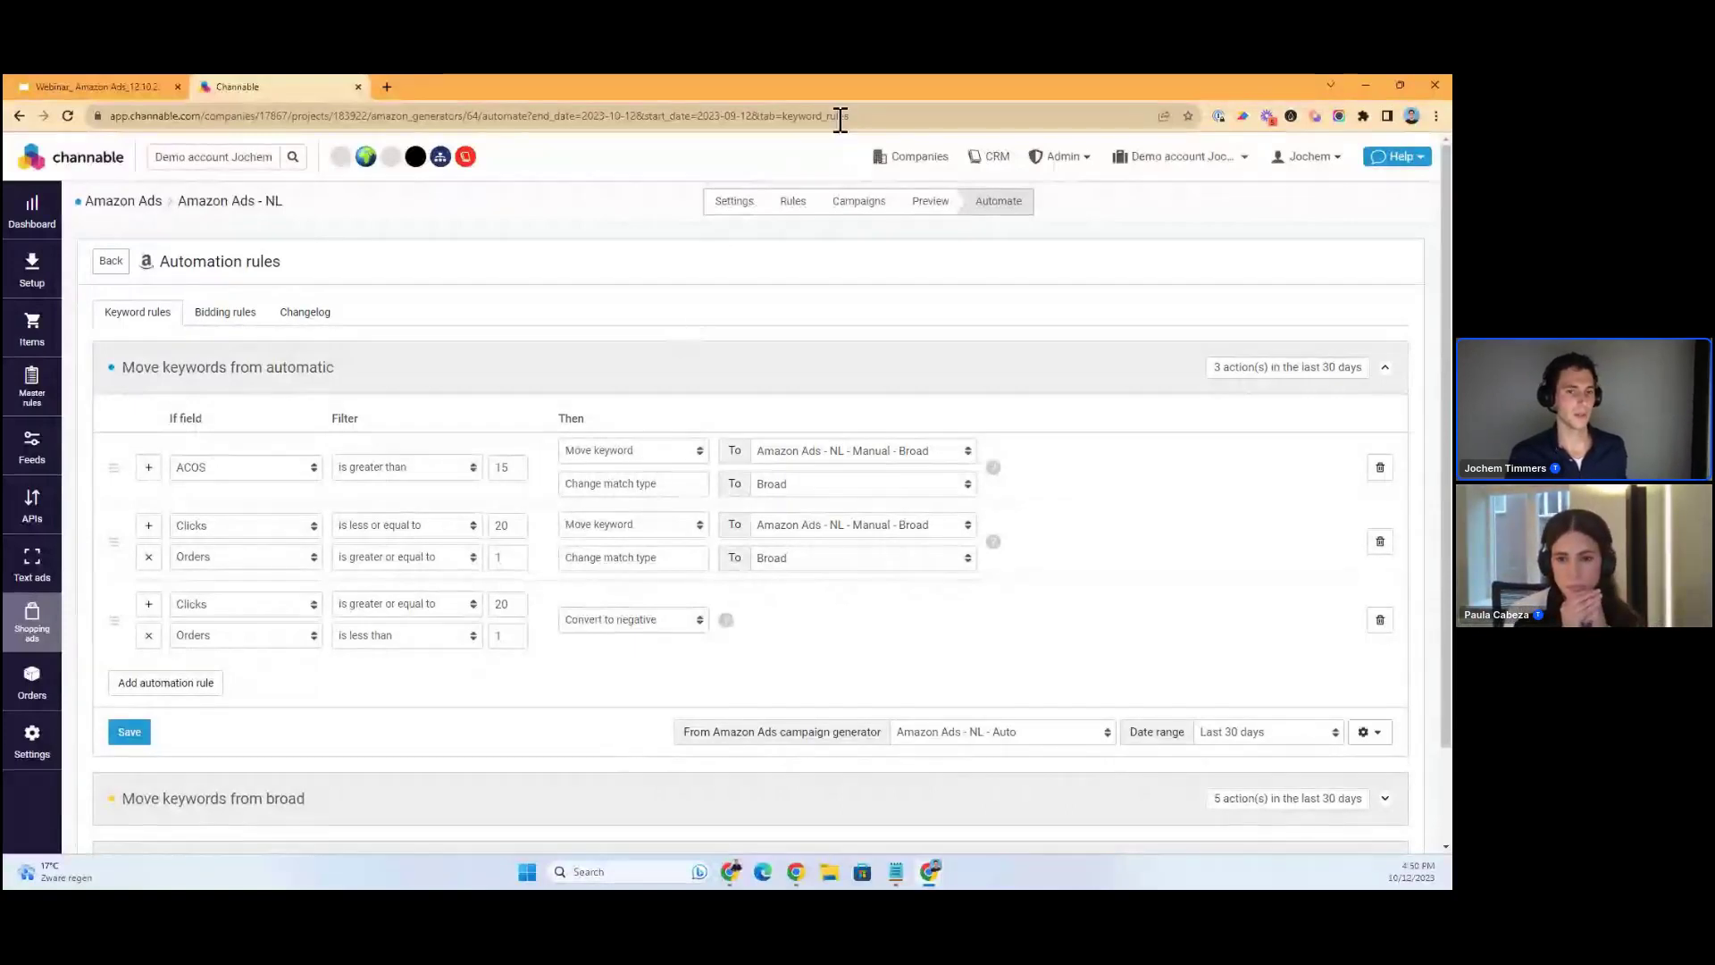
# Review the Amazon Ads - NL channel's campaign generators, automation rules and channel settings
pyautogui.click(862, 209)
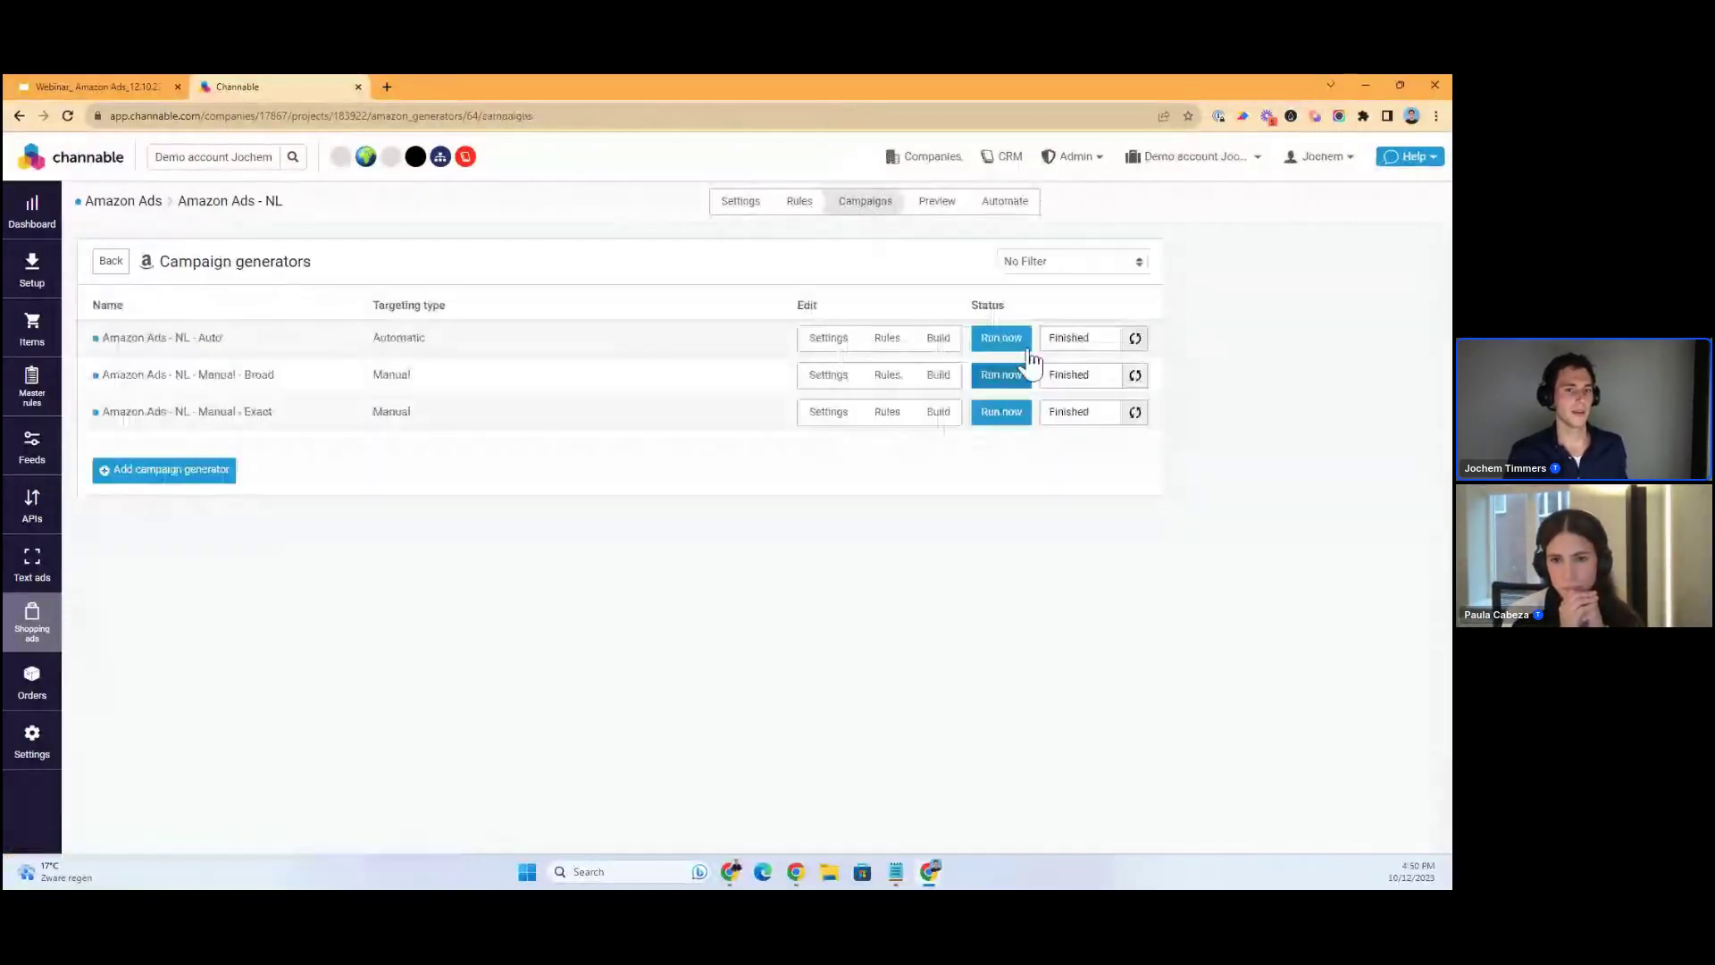
pyautogui.click(1007, 206)
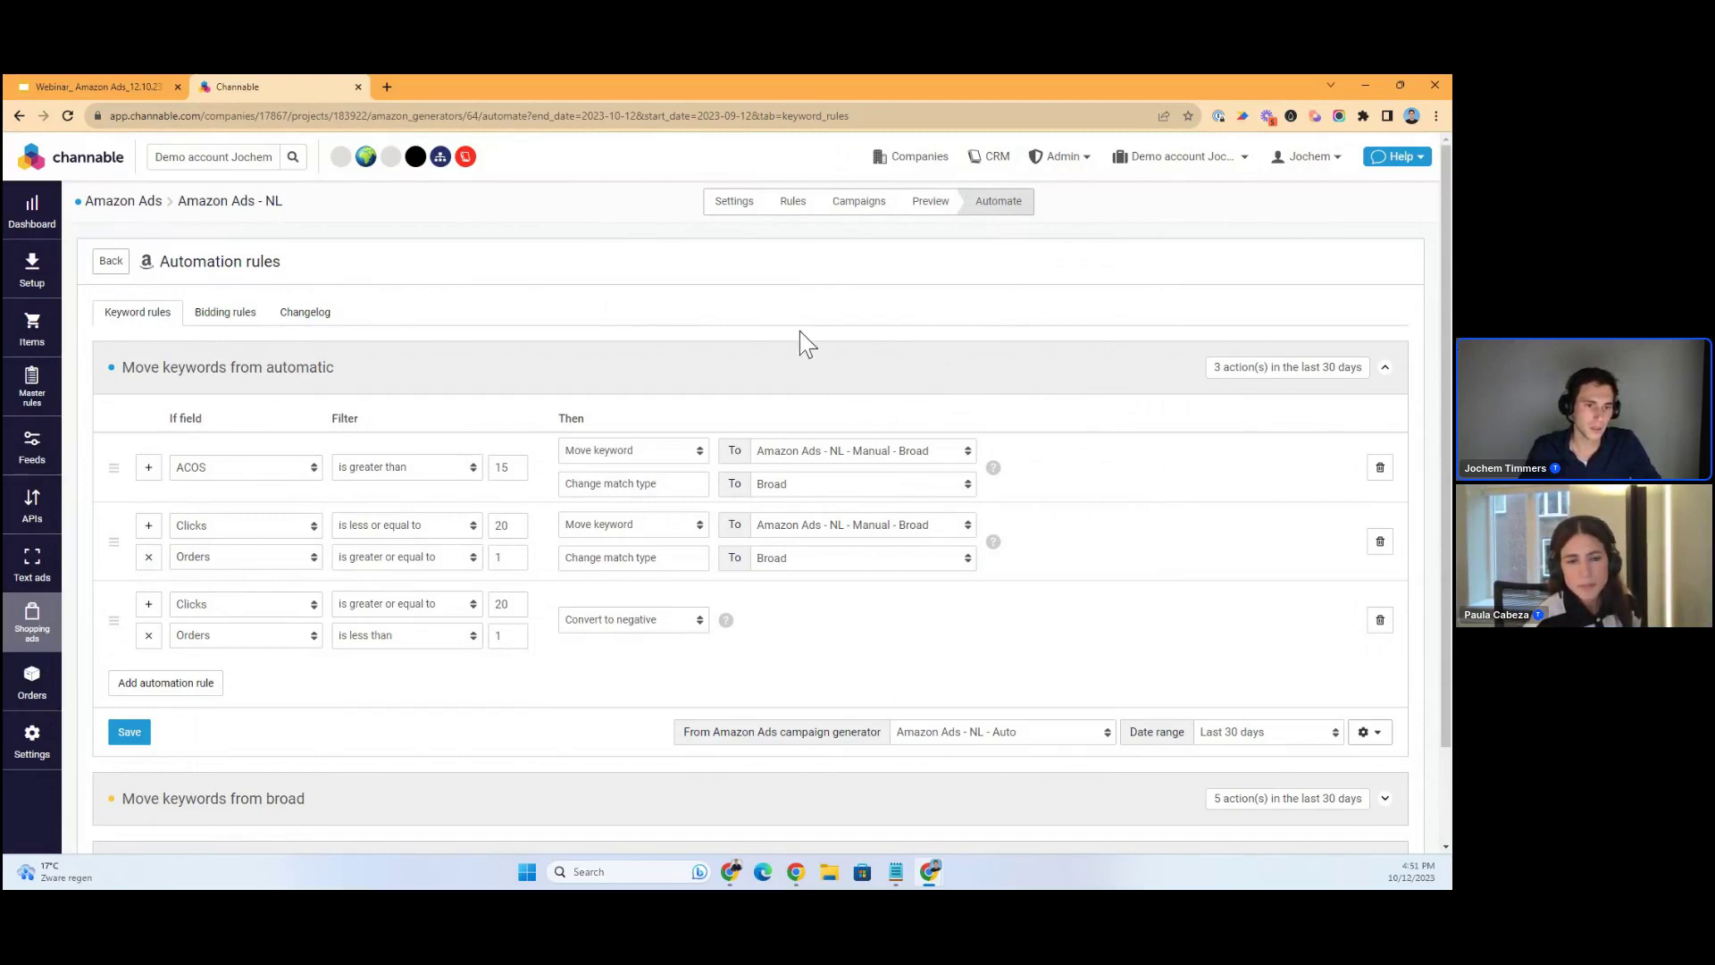
pyautogui.click(720, 211)
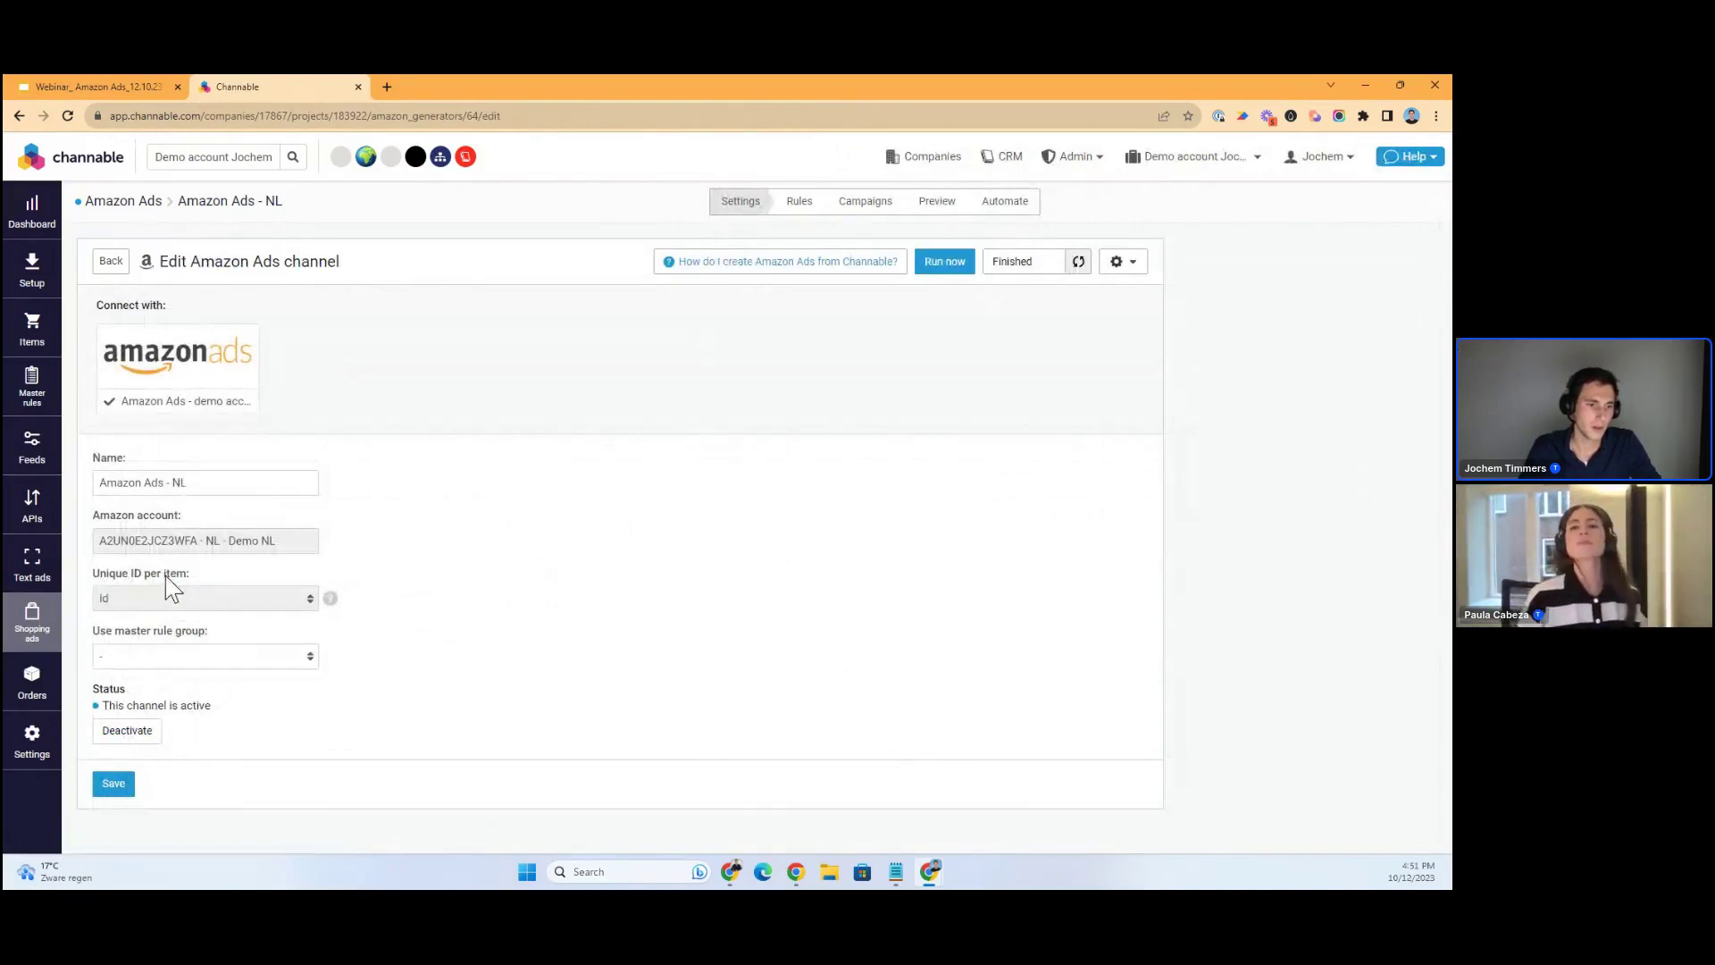
# View the project's marketplace API connections and imported items, and check the available order and setup options
pyautogui.click(31, 514)
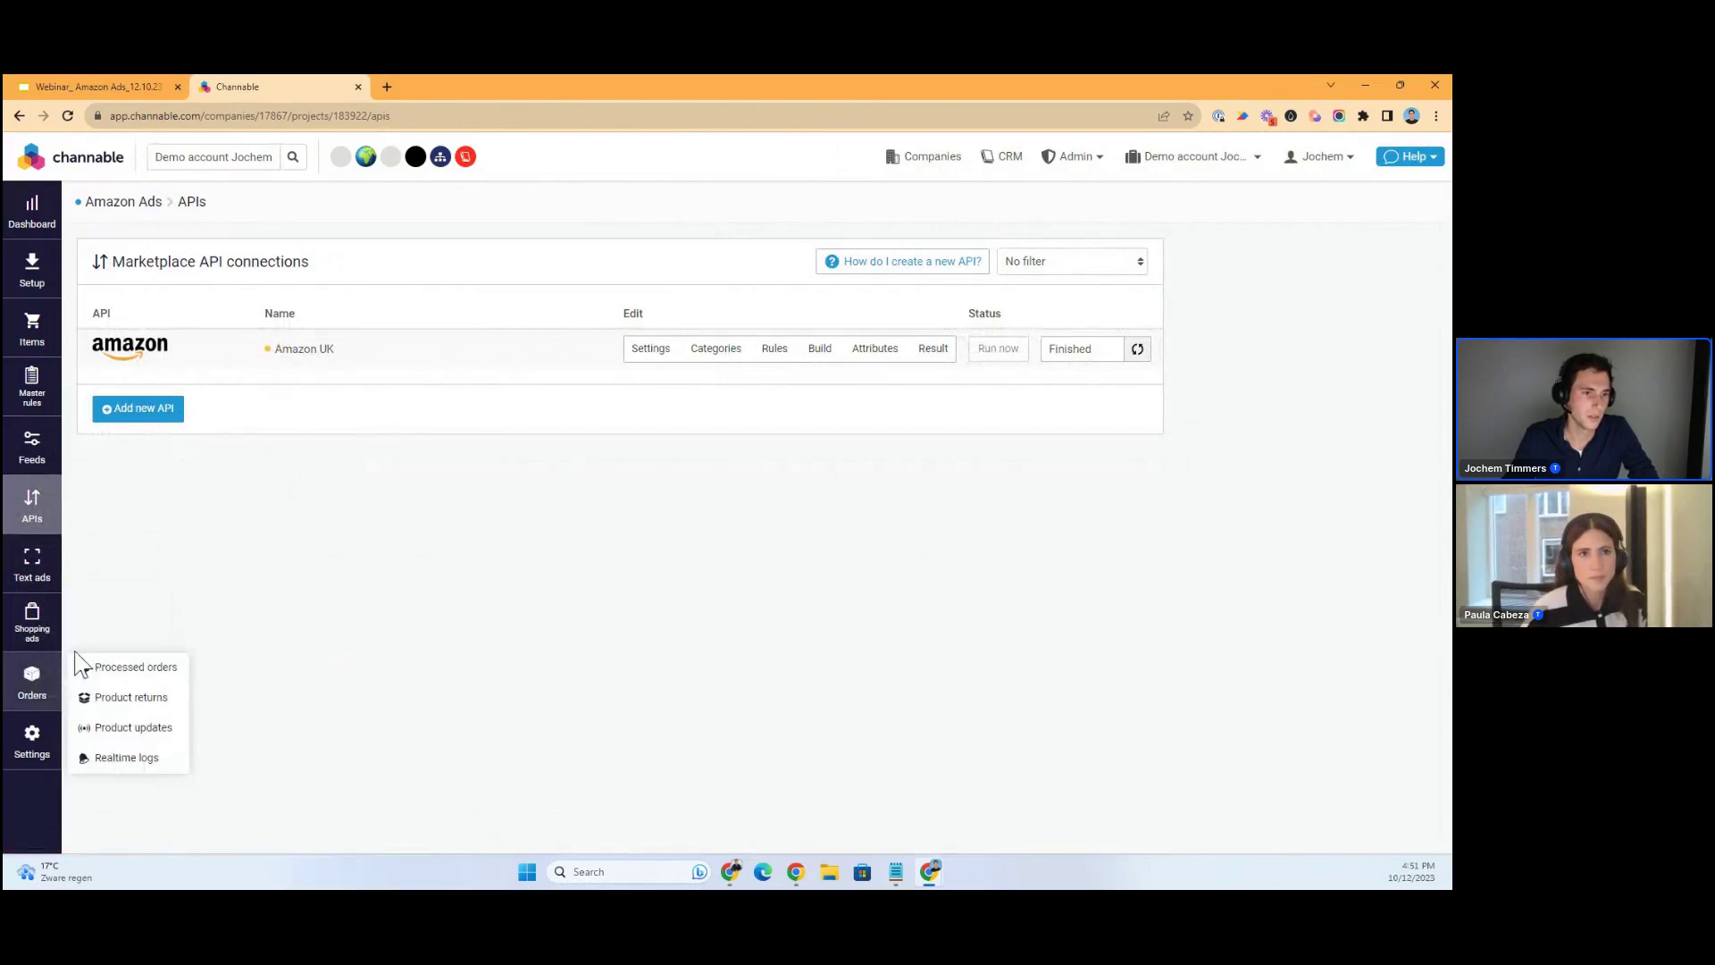
pyautogui.moveTo(63, 648)
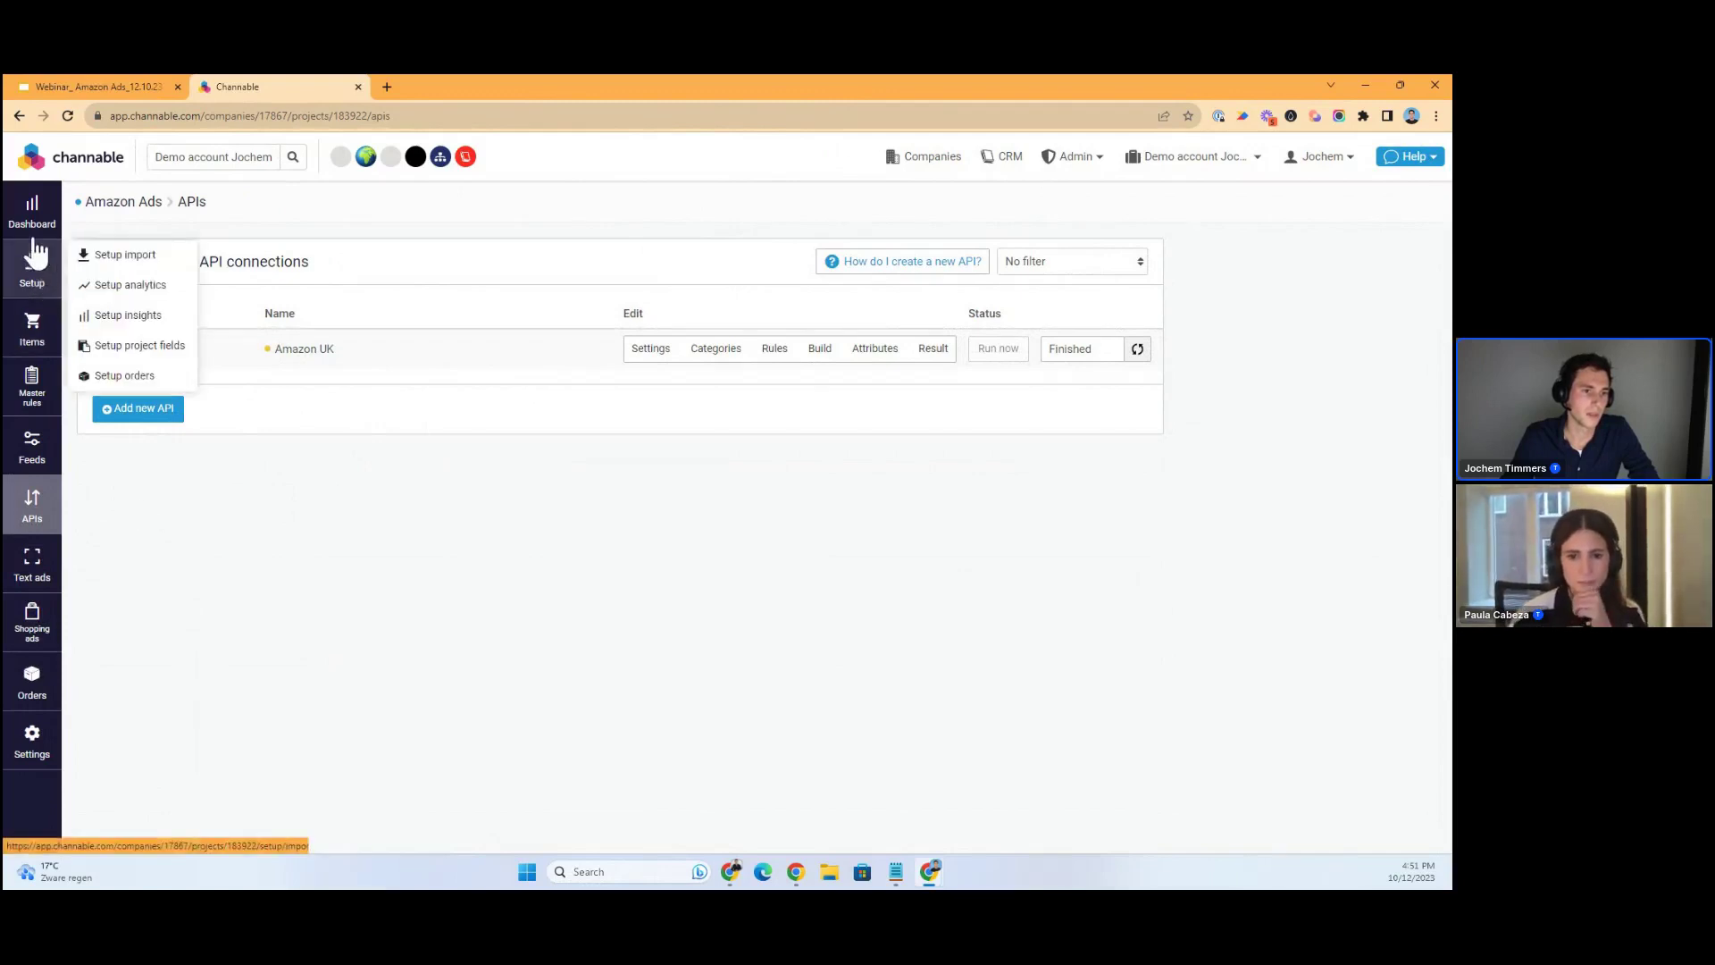
pyautogui.moveTo(34, 286)
pyautogui.click(39, 344)
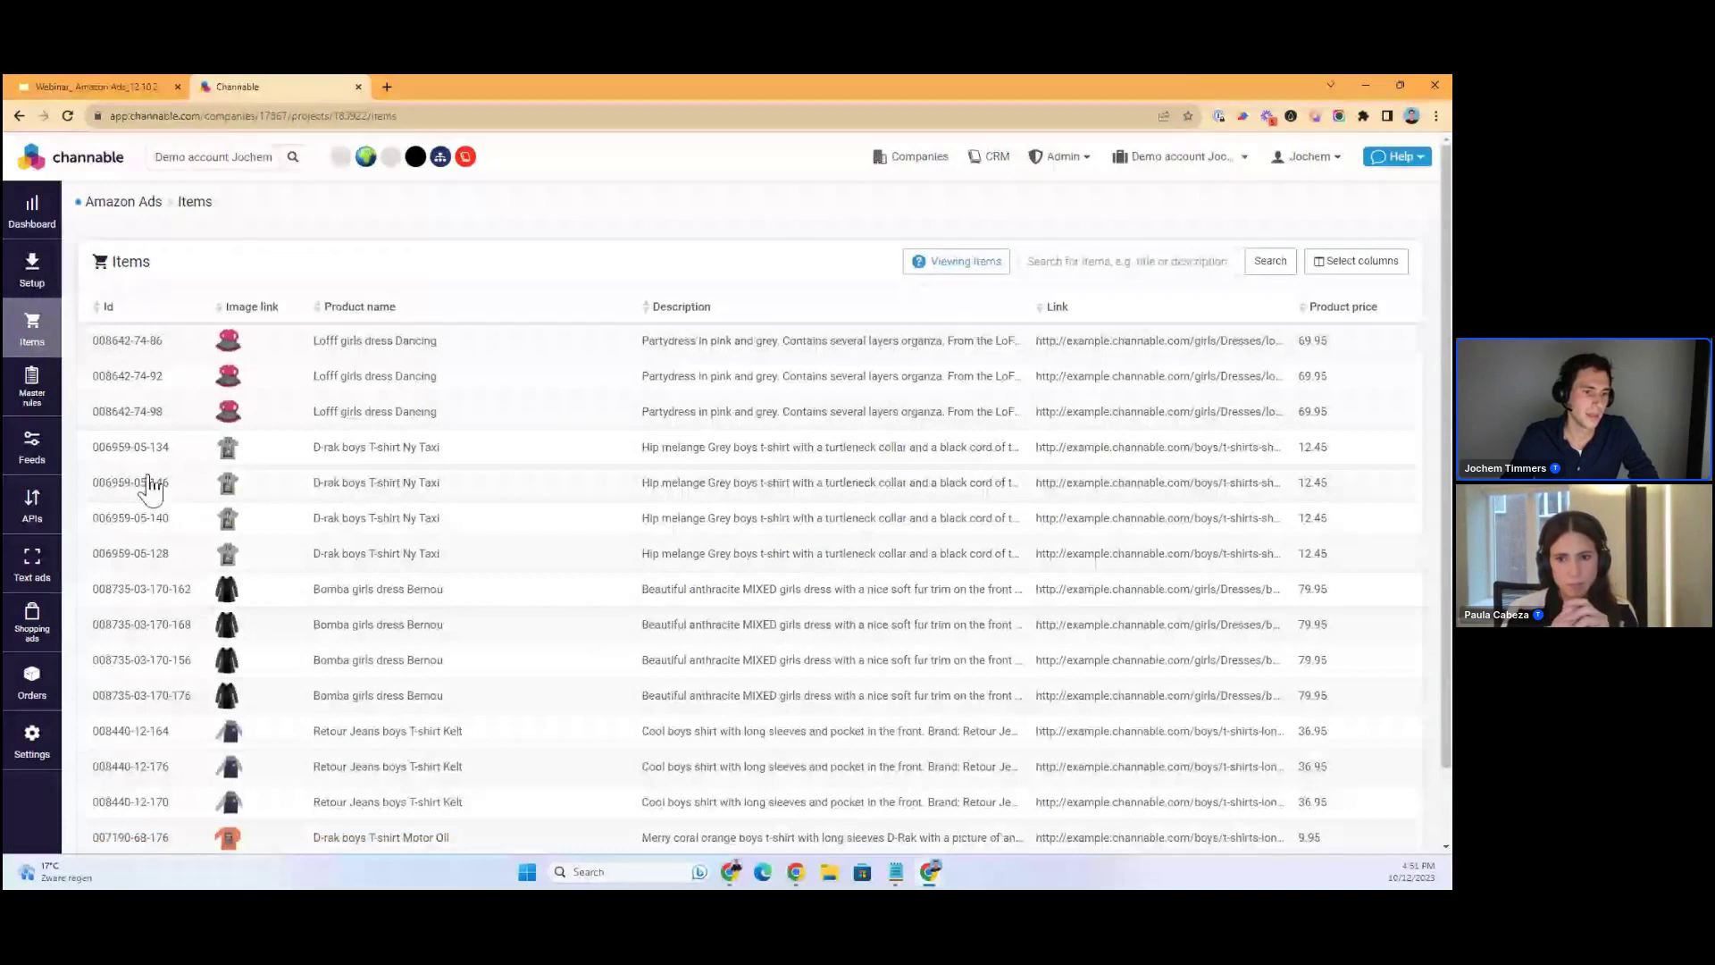
pyautogui.moveTo(36, 308)
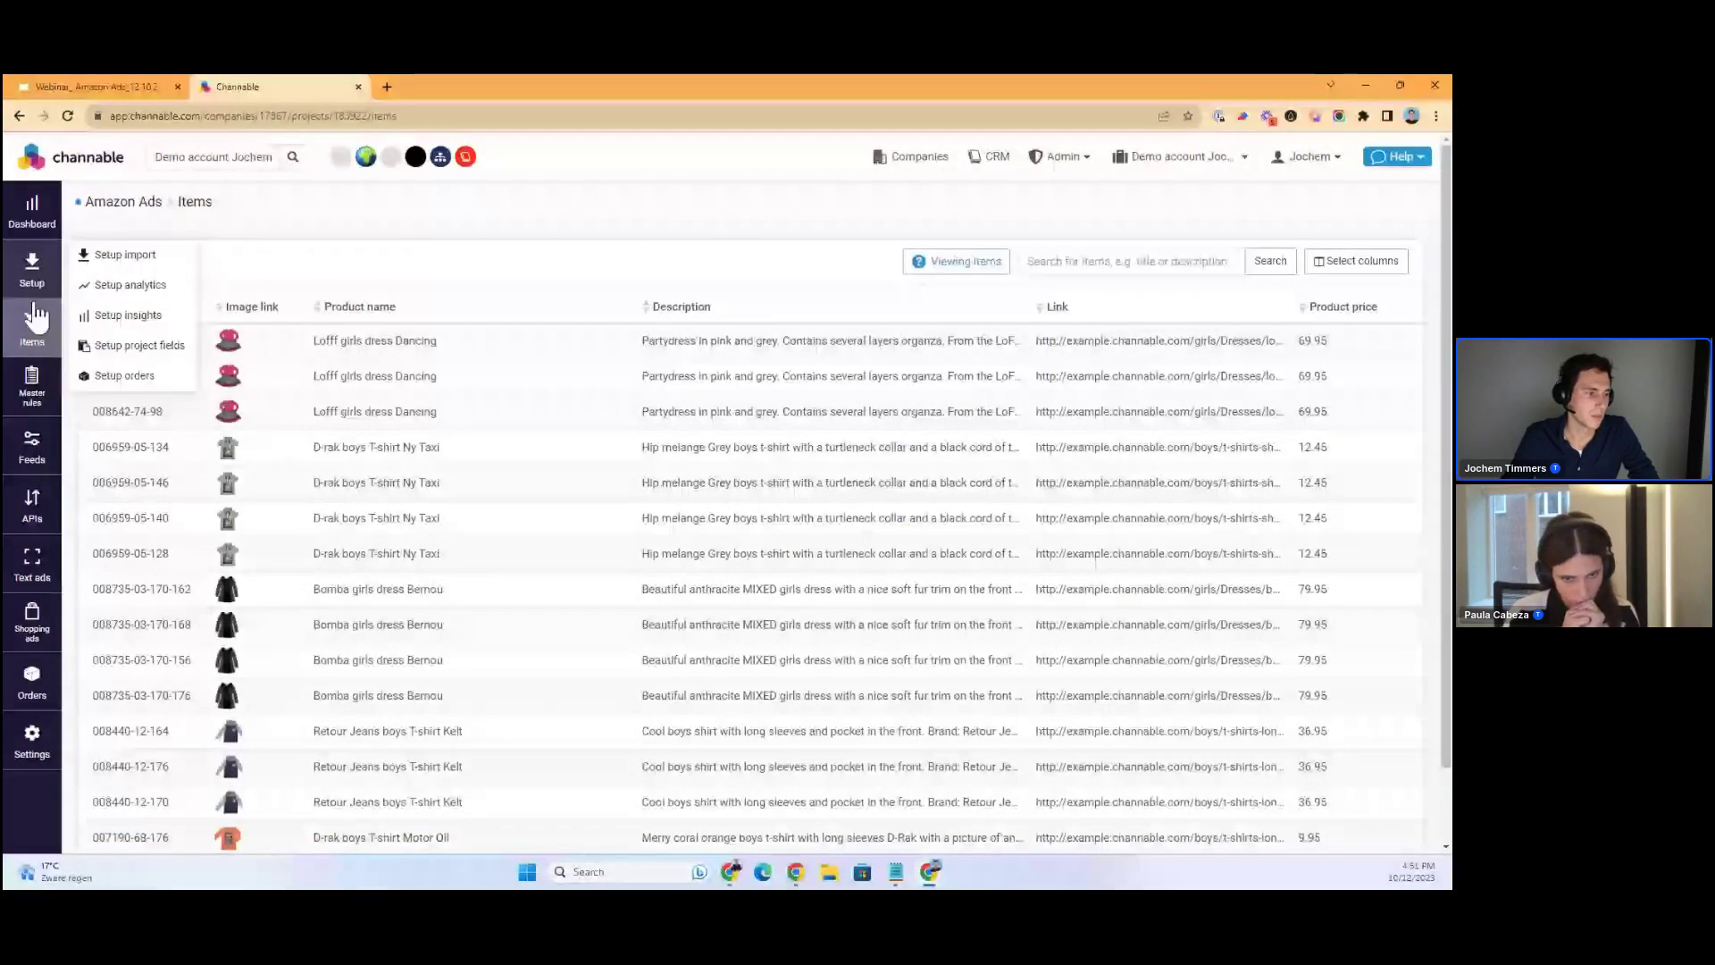
# Open the Amazon Ads - NL channel from the channel overview and review its campaign preview, automation rules and settings
pyautogui.click(120, 625)
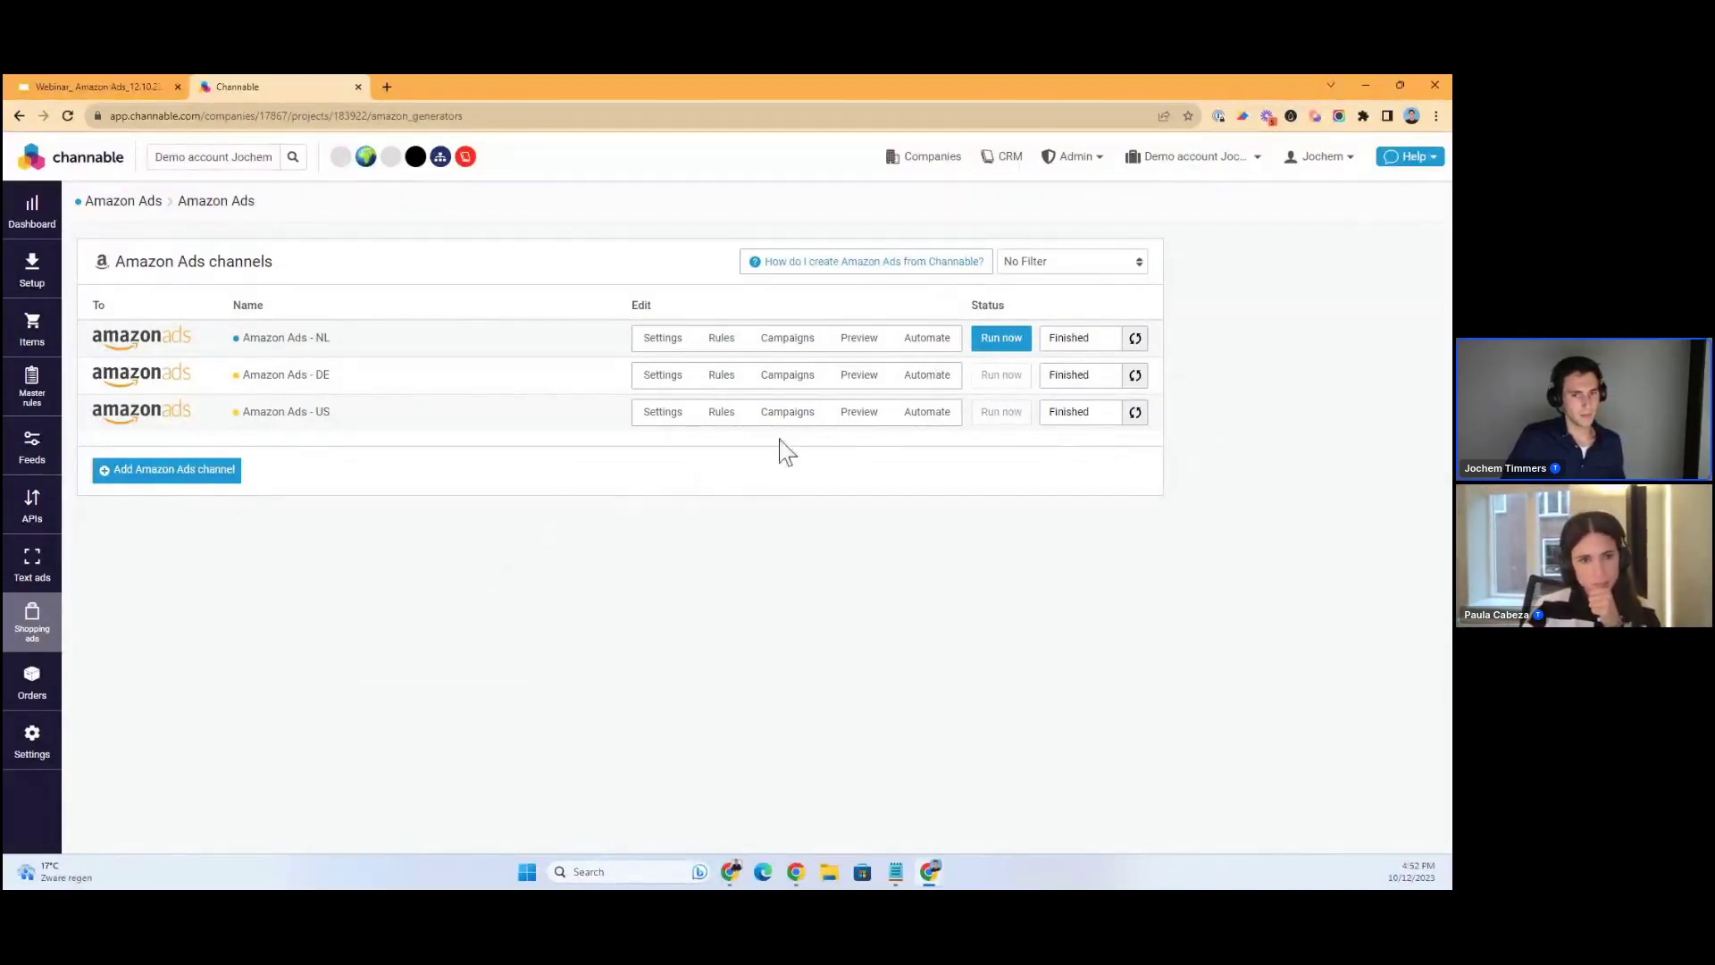
pyautogui.click(874, 347)
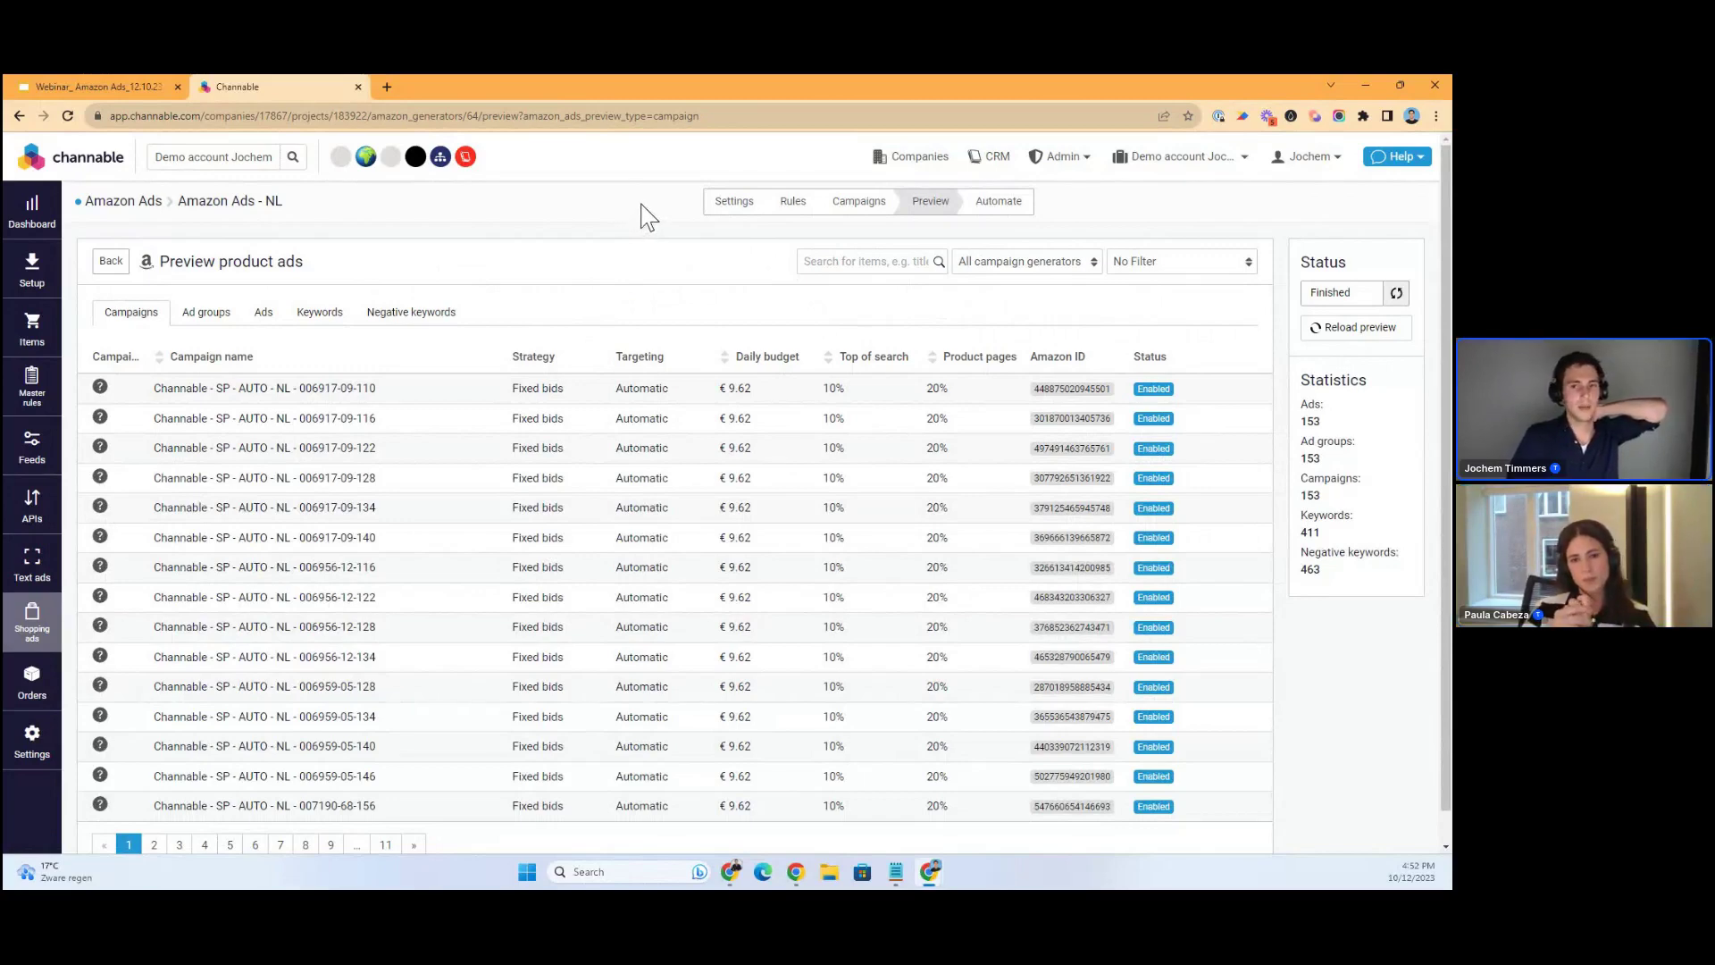
pyautogui.click(998, 201)
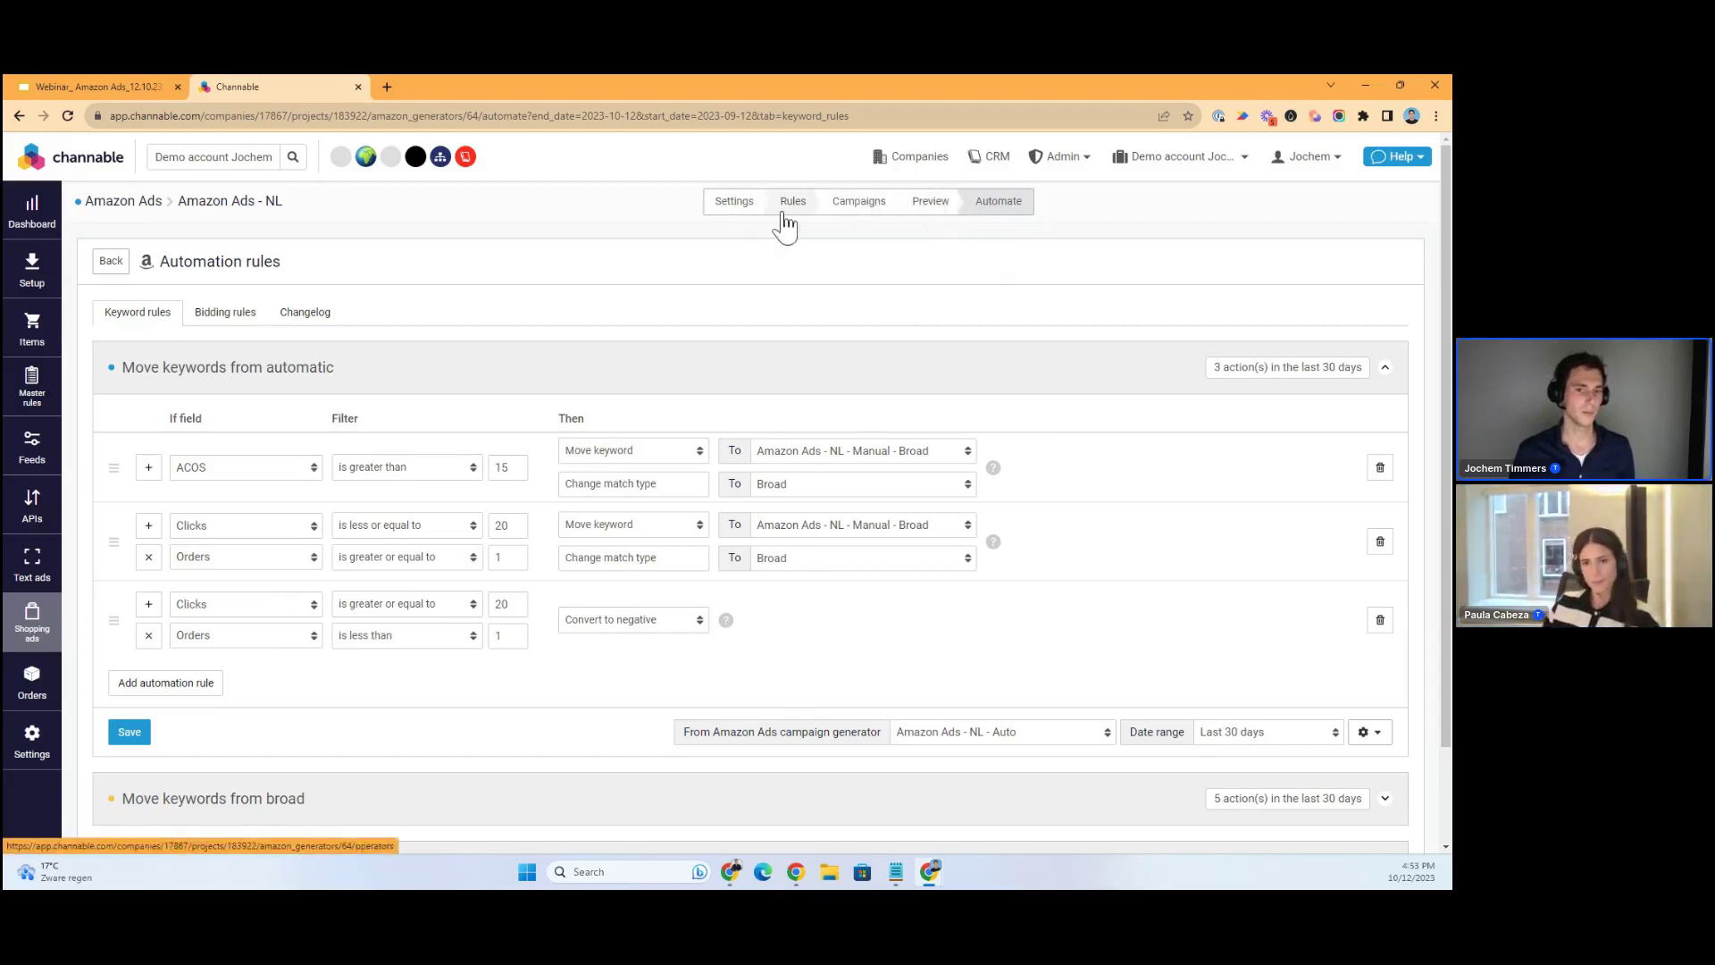
pyautogui.click(738, 212)
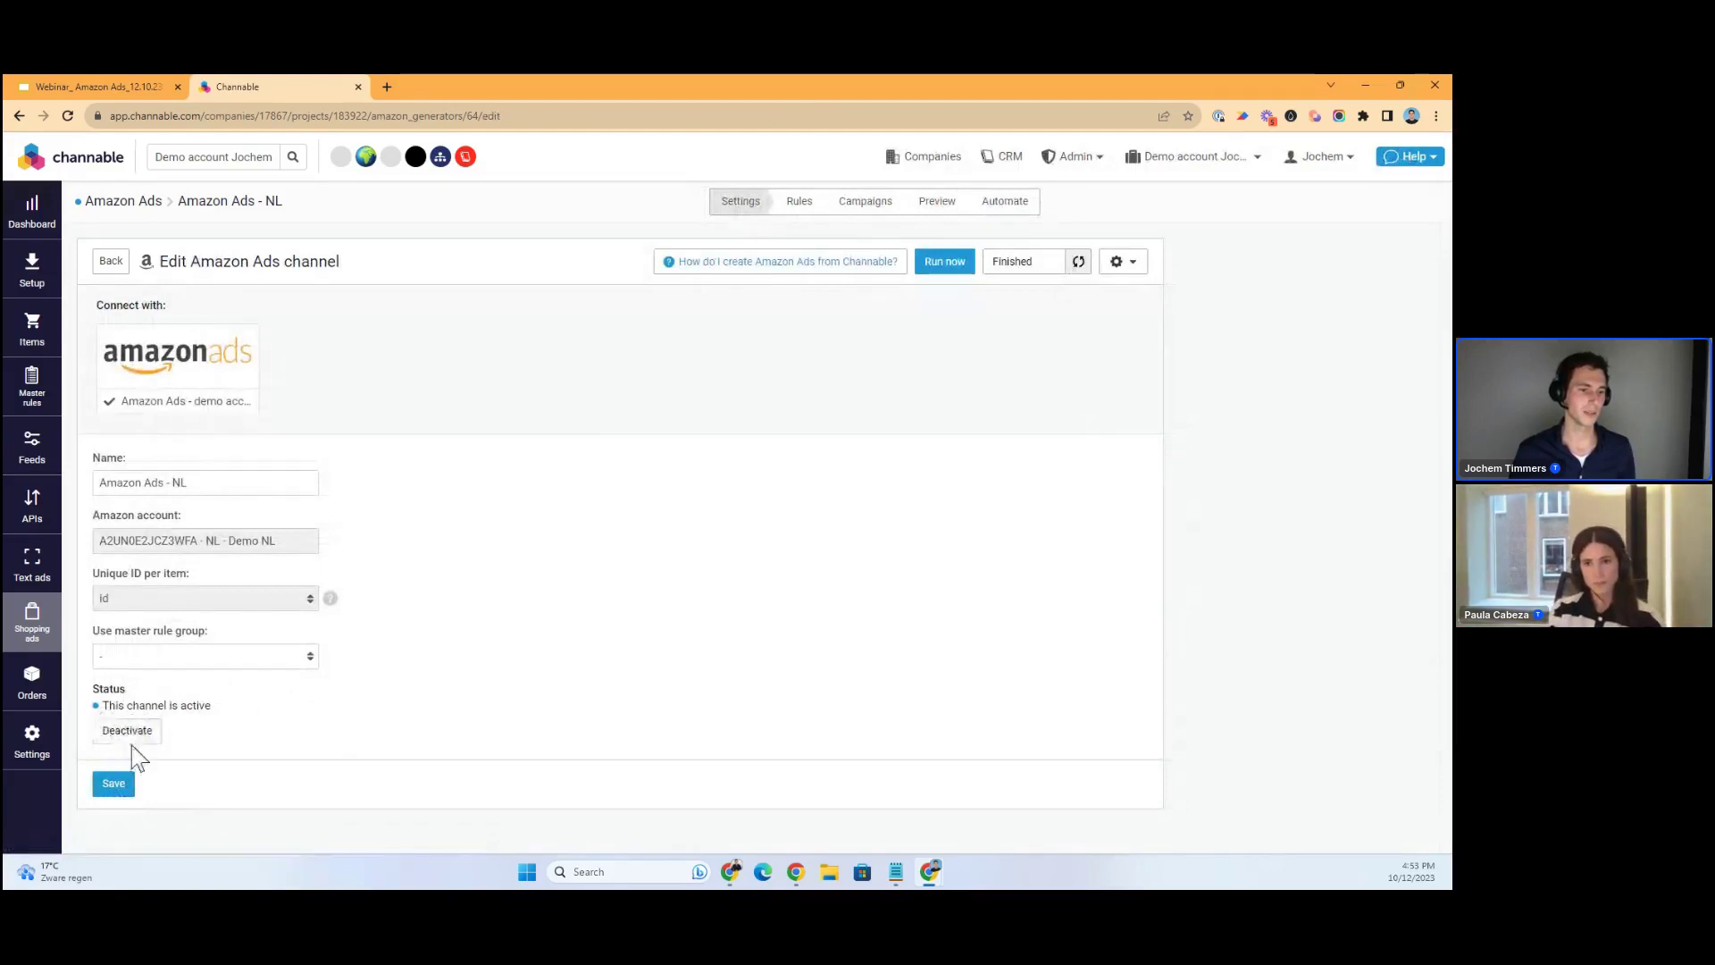
# Return to the channel overview and inspect the Amazon Ads - DE channel's settings and campaign generators
pyautogui.click(111, 261)
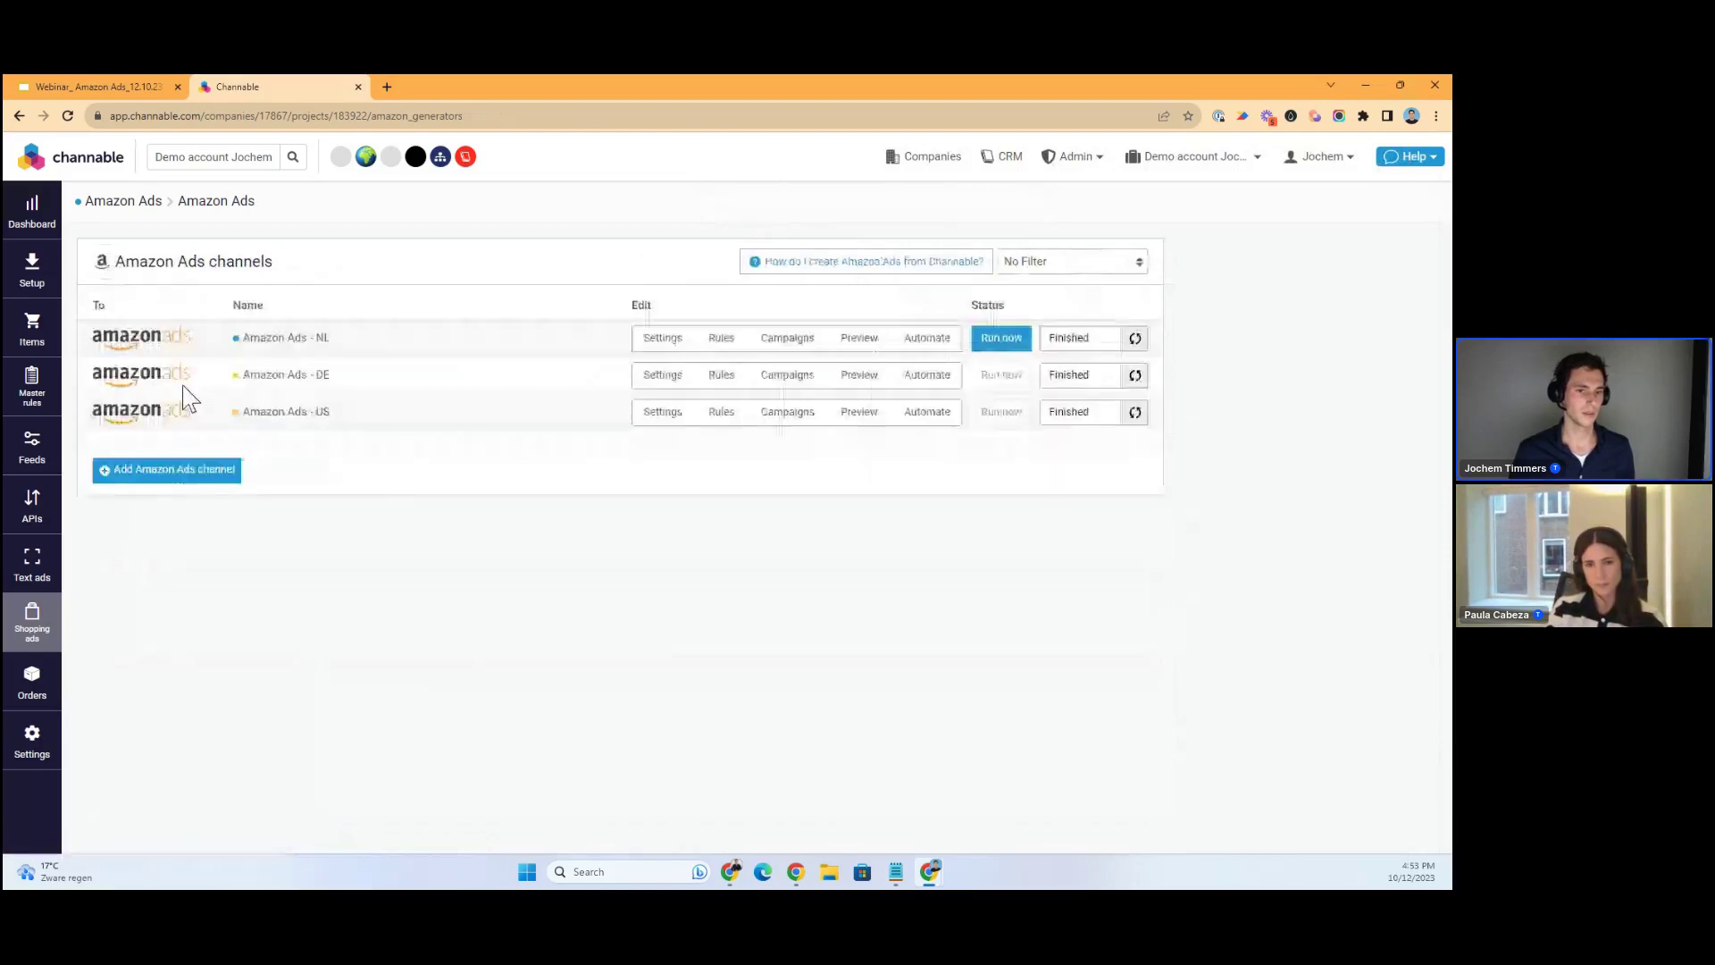
pyautogui.click(589, 377)
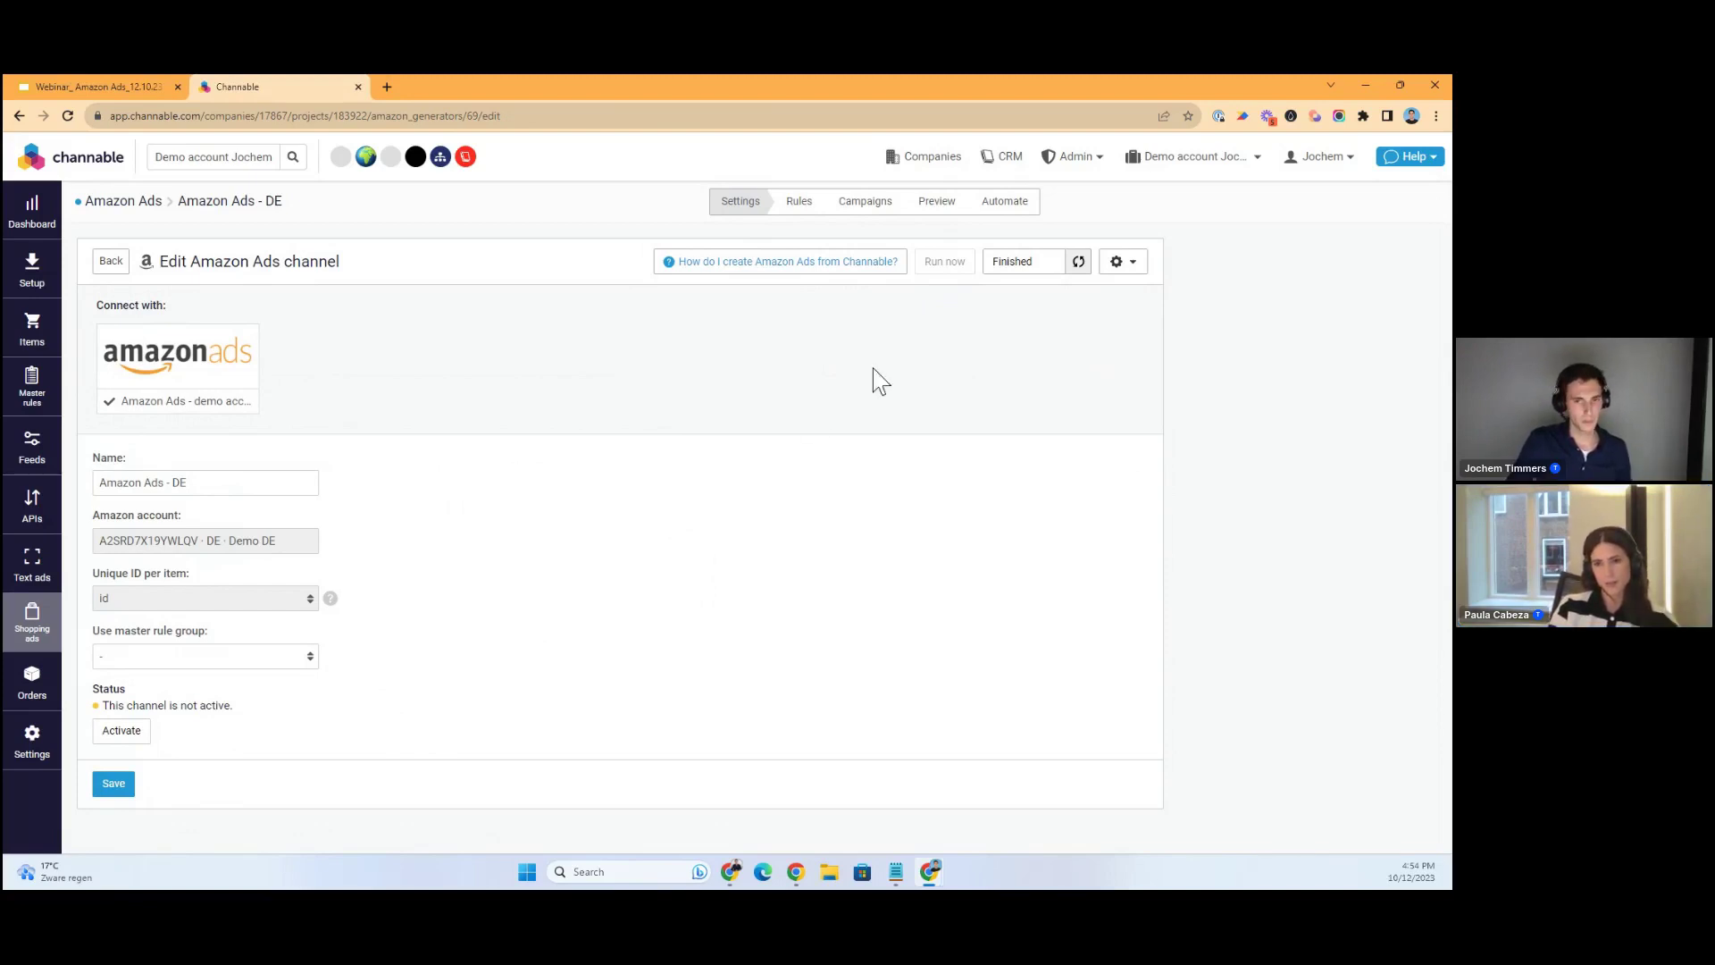
pyautogui.click(889, 207)
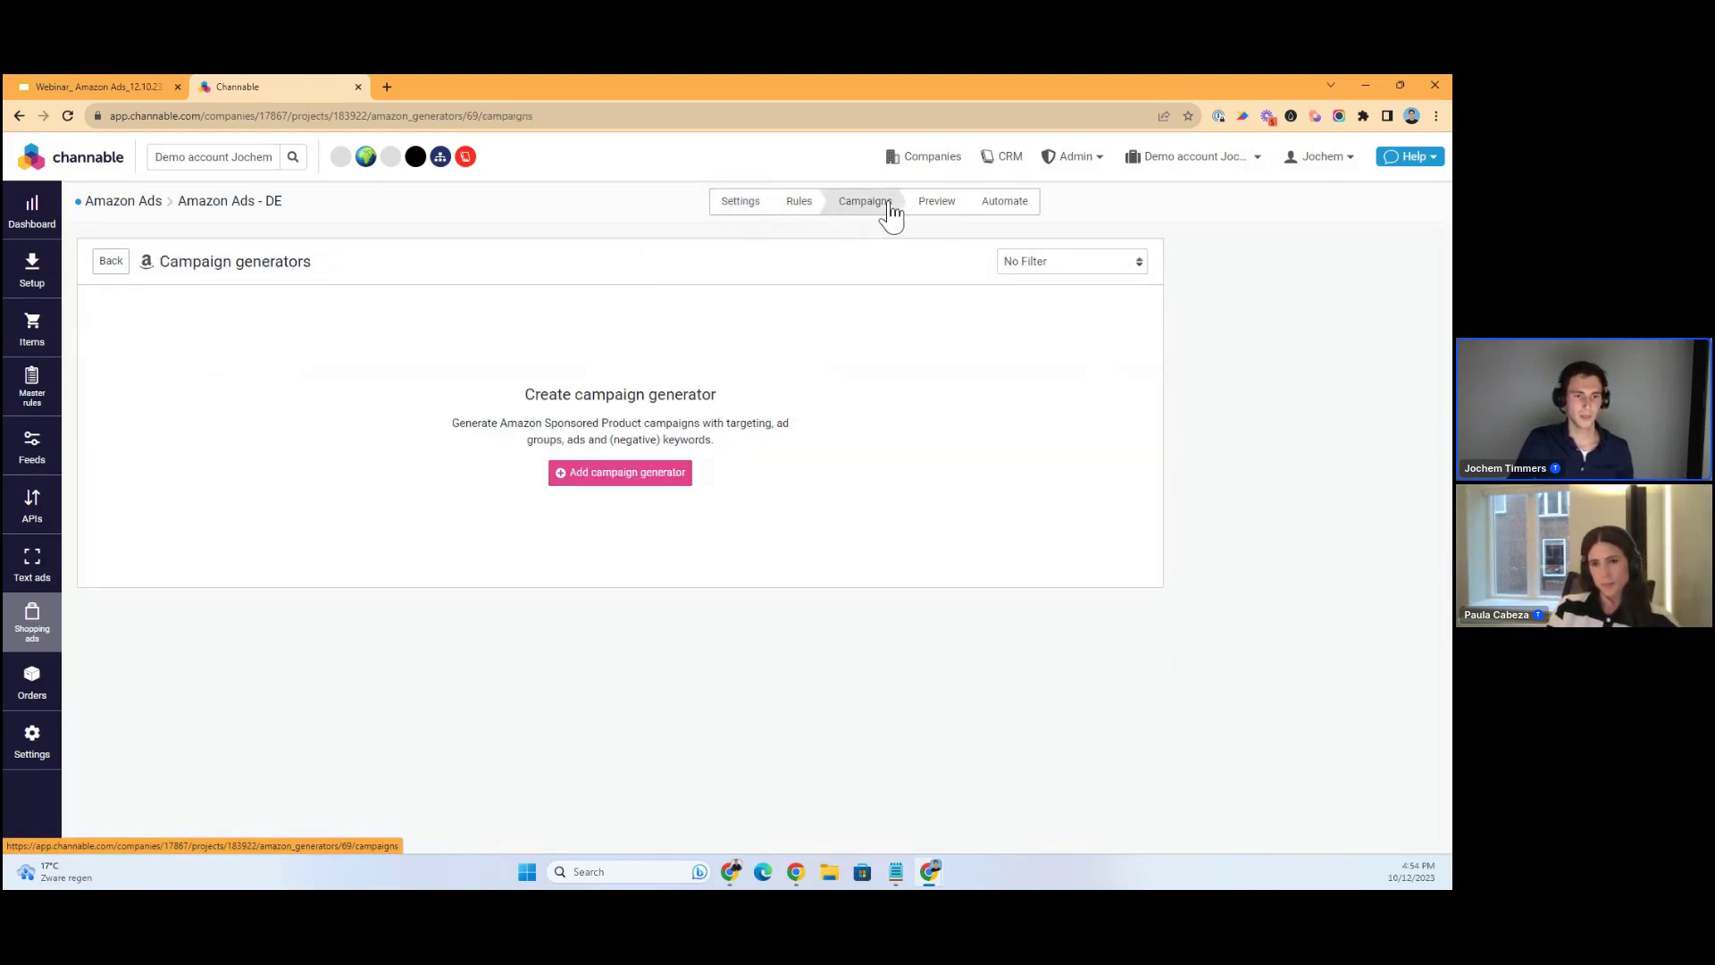
# Open the Amazon Ads - NL - Manual - Exact campaign generator's build and review its campaign settings and dynamic keywords
pyautogui.click(97, 640)
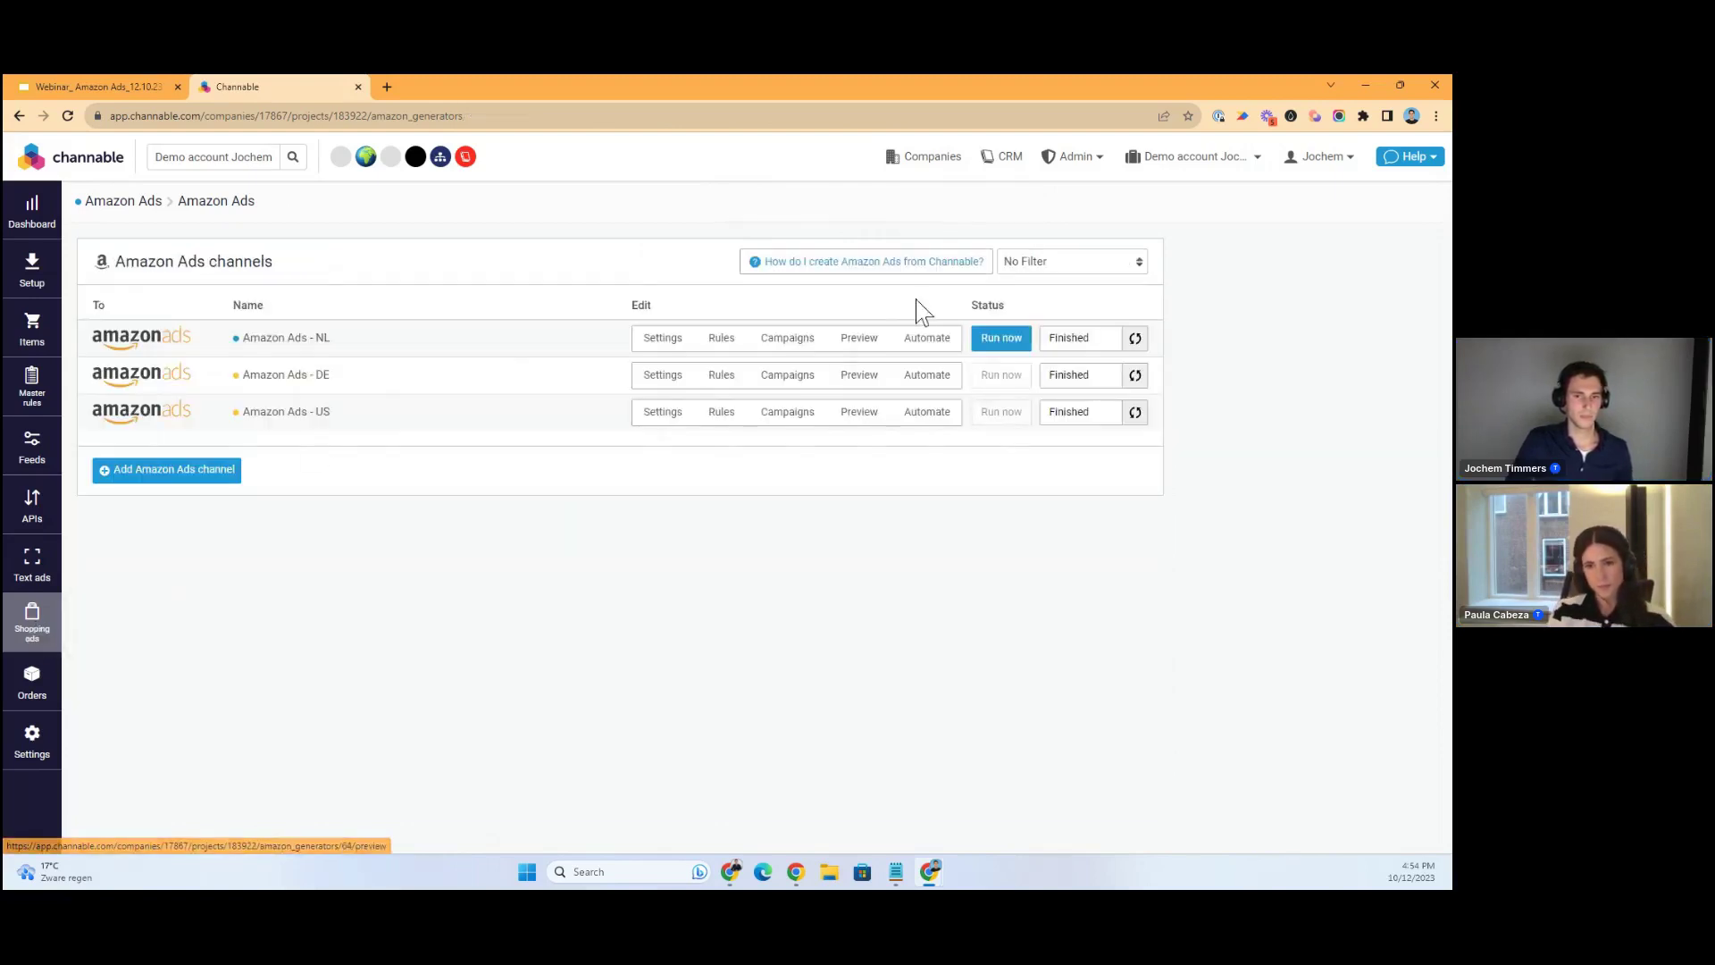
pyautogui.click(800, 344)
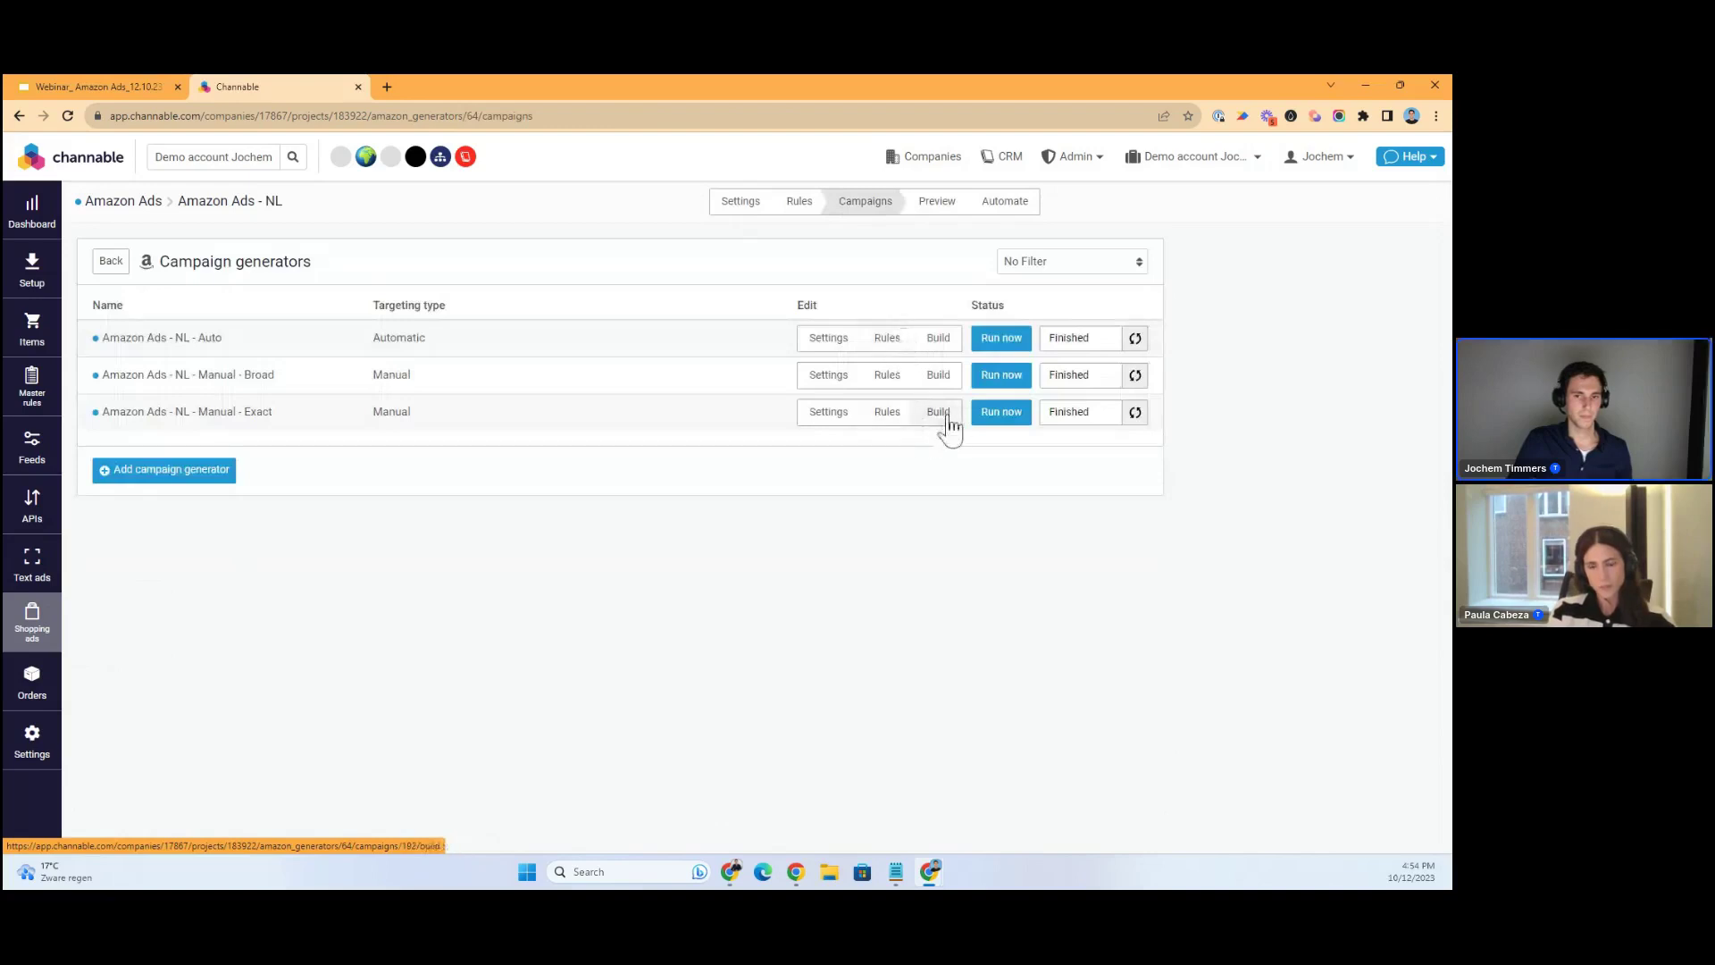
pyautogui.click(939, 413)
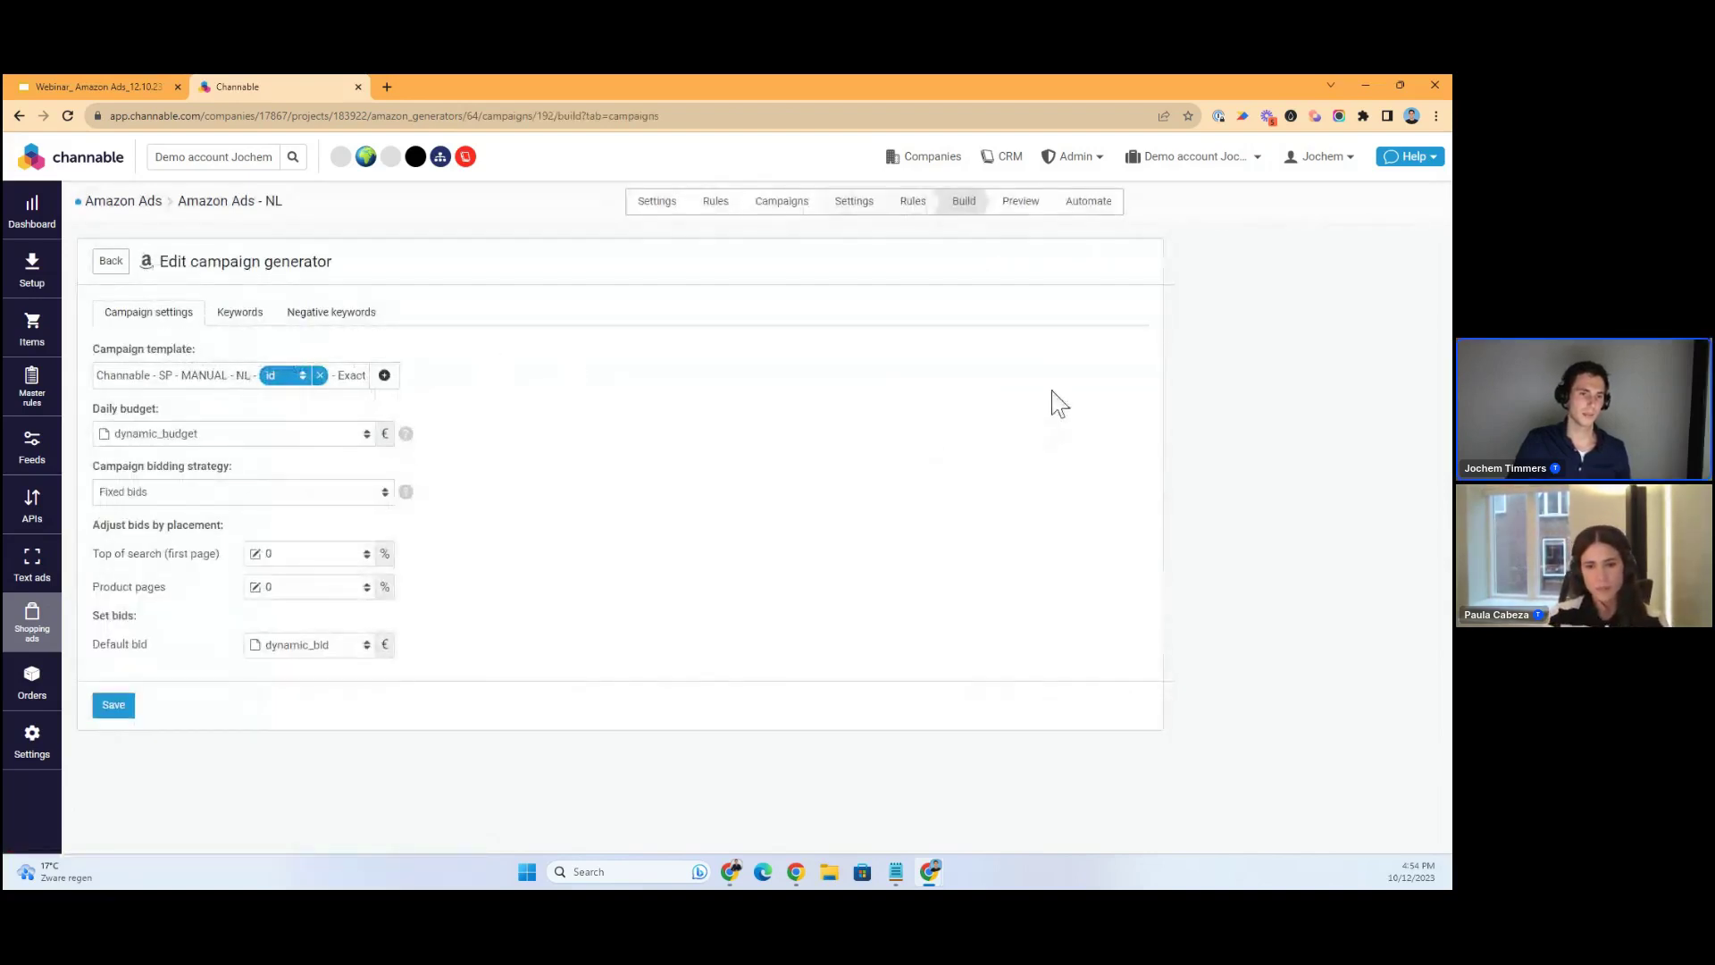
pyautogui.click(252, 326)
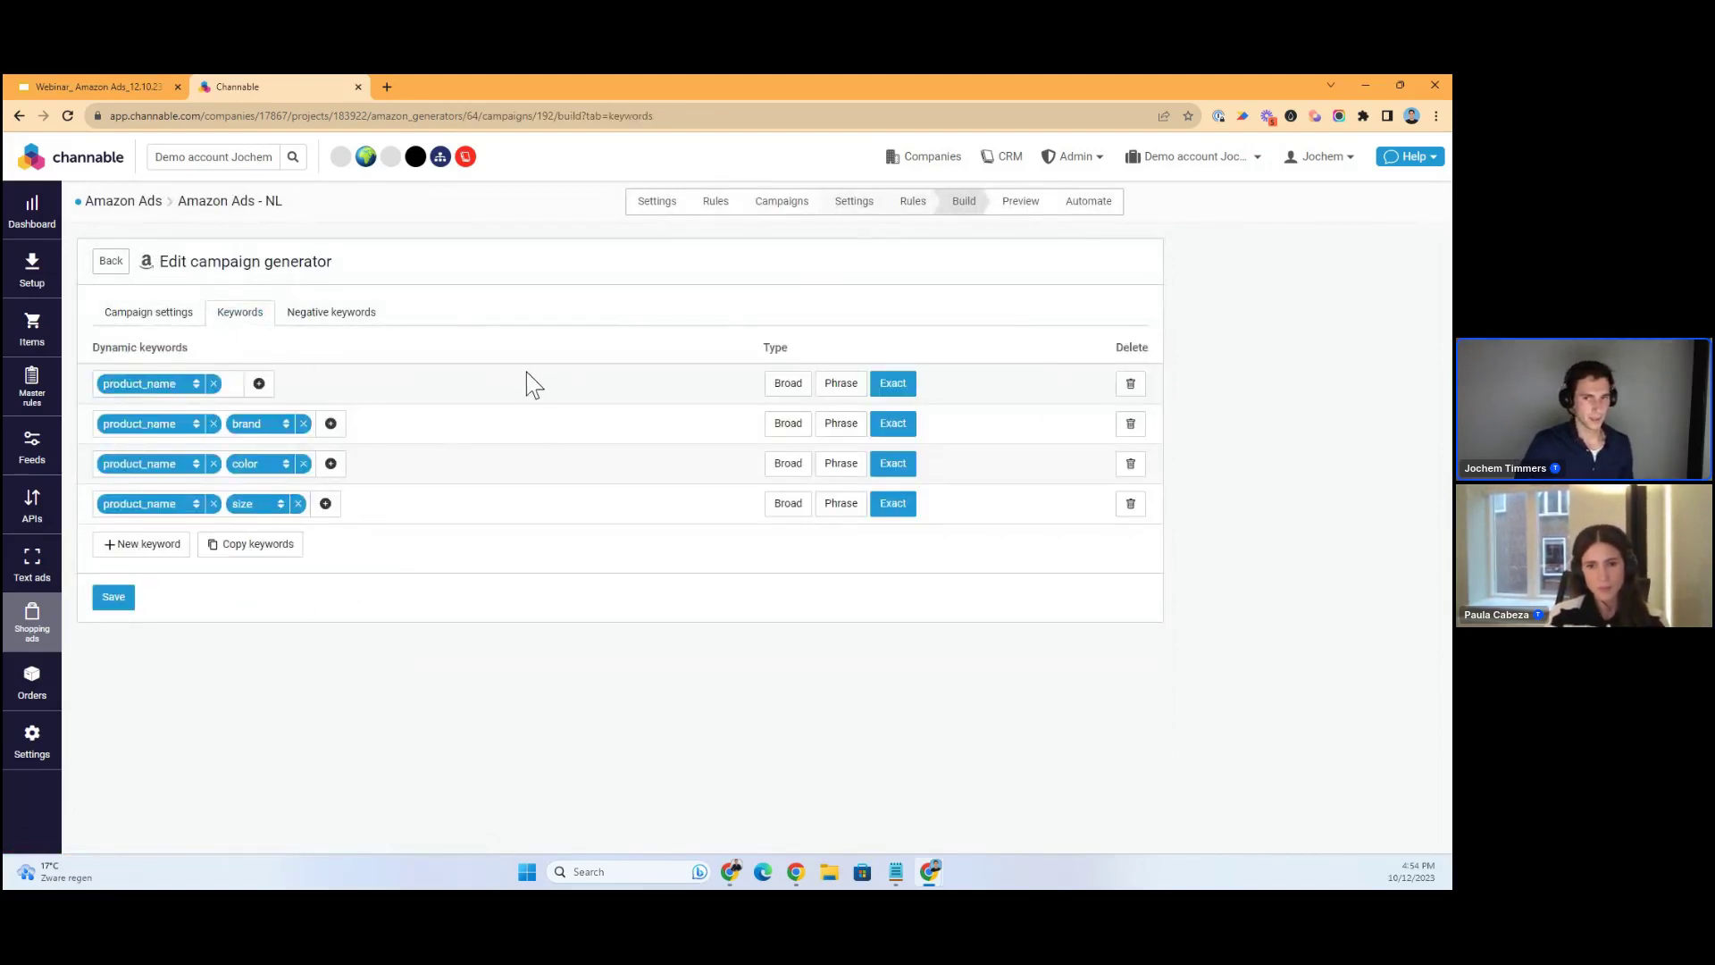
# Preview the keywords generated for Amazon Ads - NL and return to the channel's keyword automation rules
pyautogui.click(1017, 205)
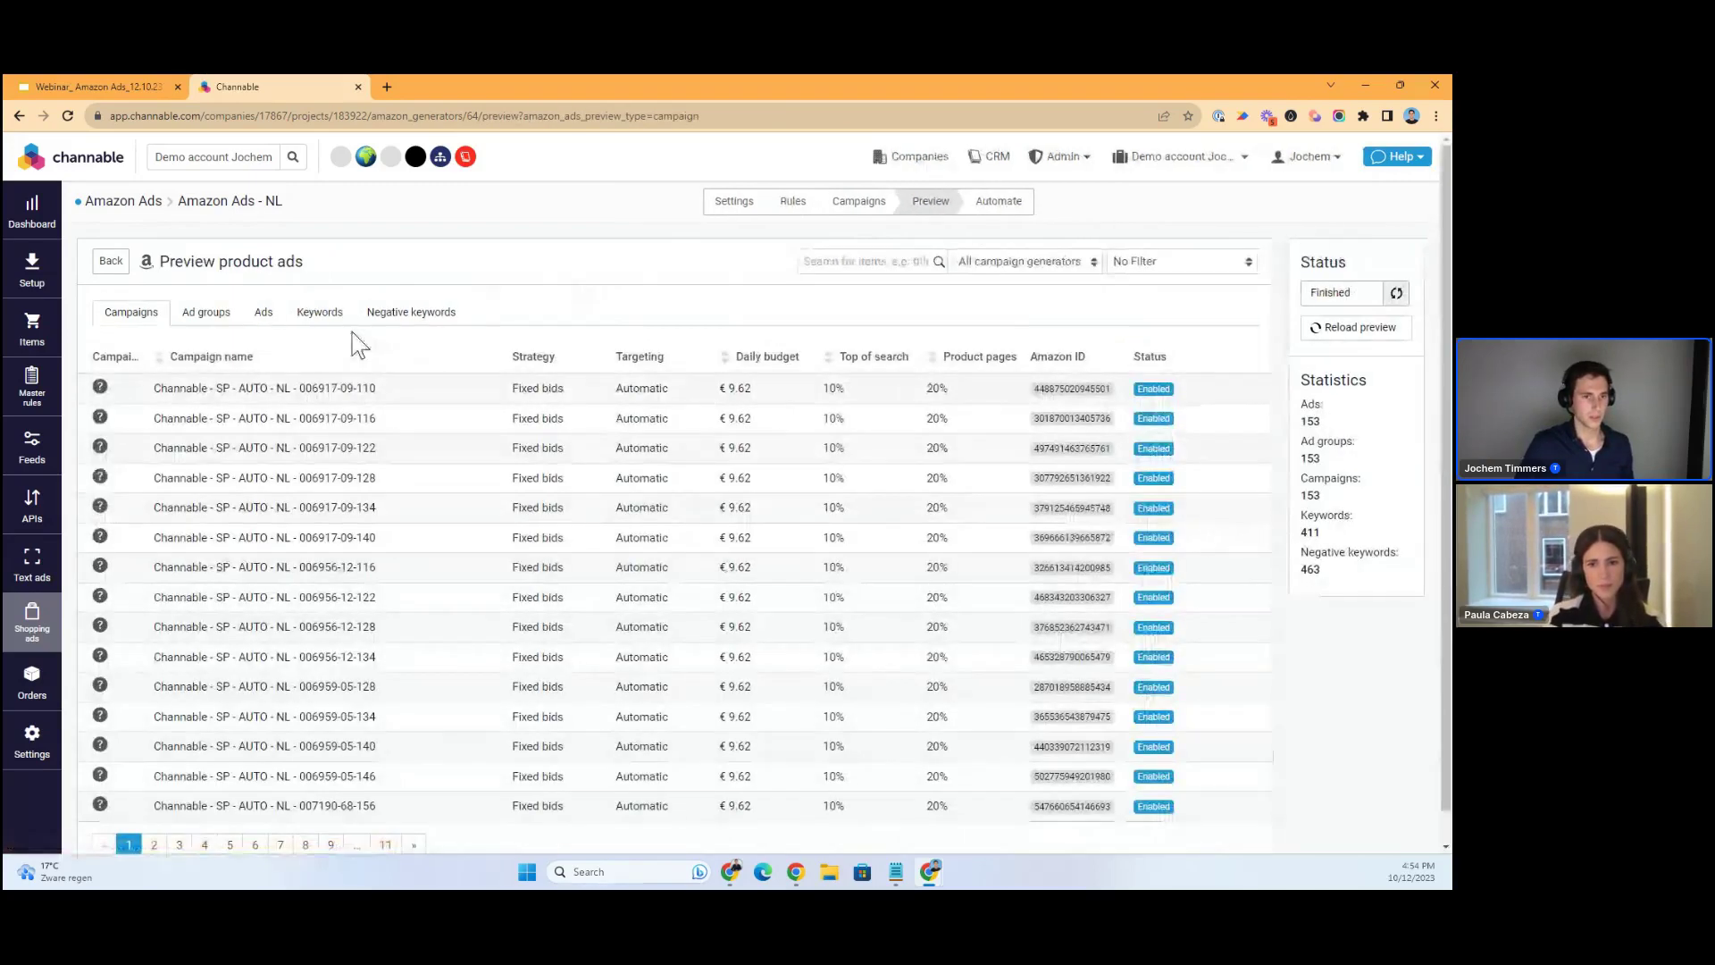
pyautogui.click(321, 313)
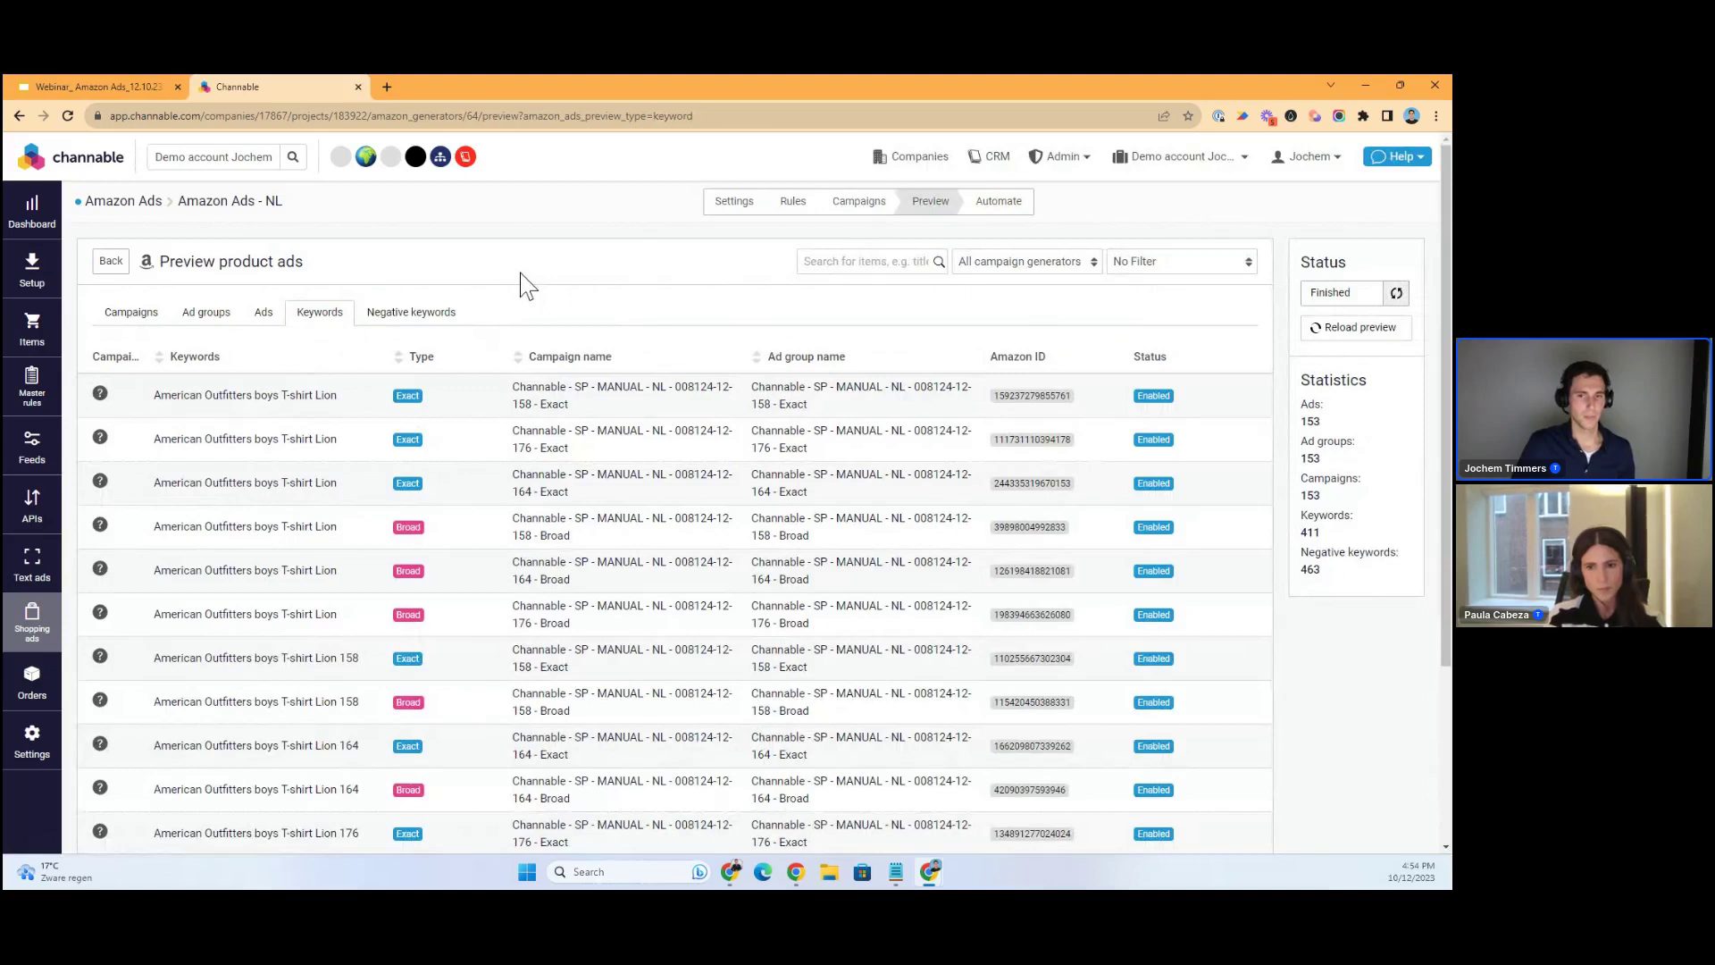
pyautogui.click(999, 204)
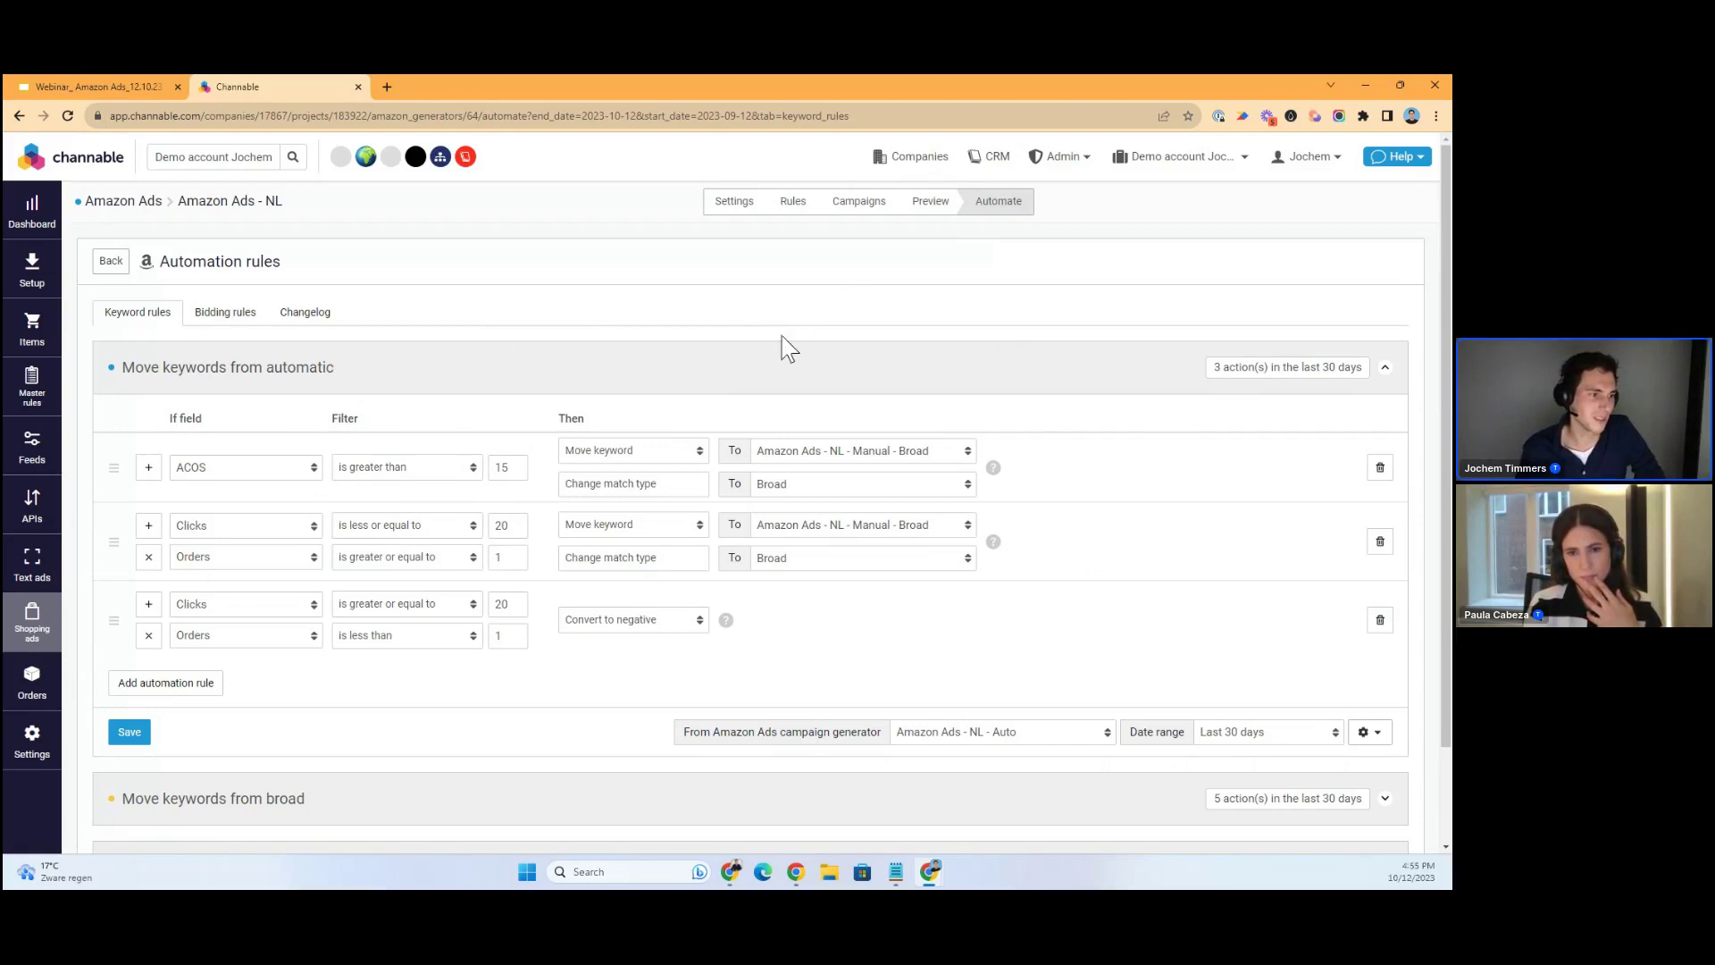
pyautogui.moveTo(32, 616)
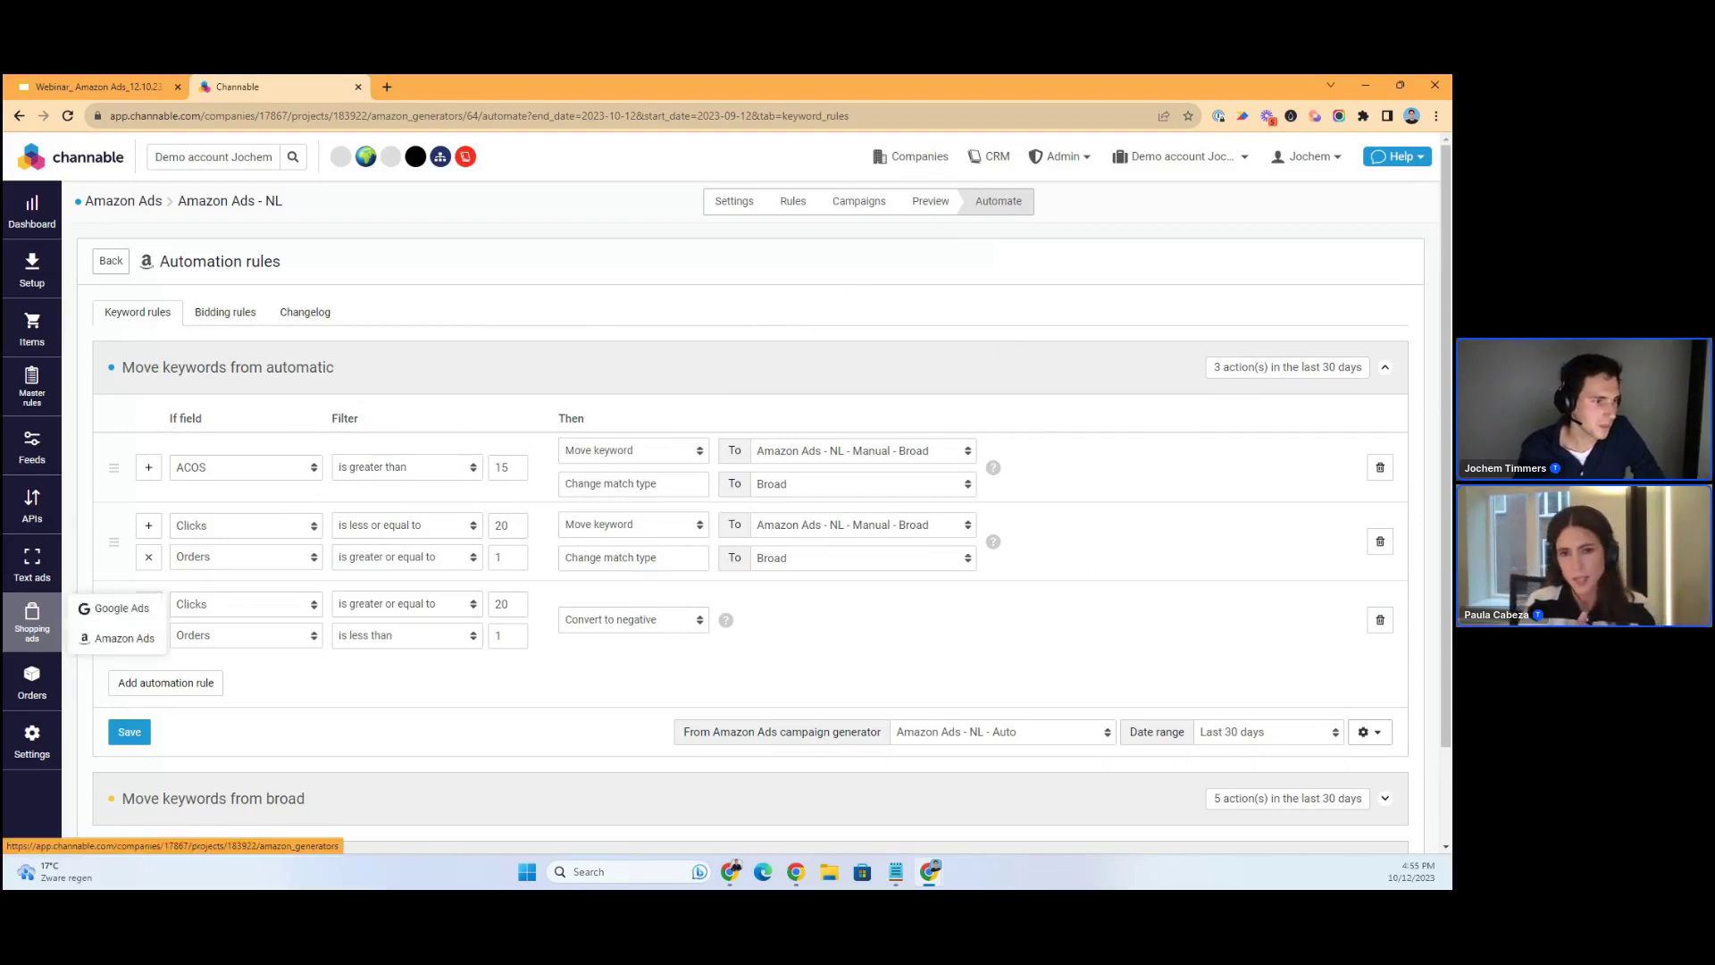